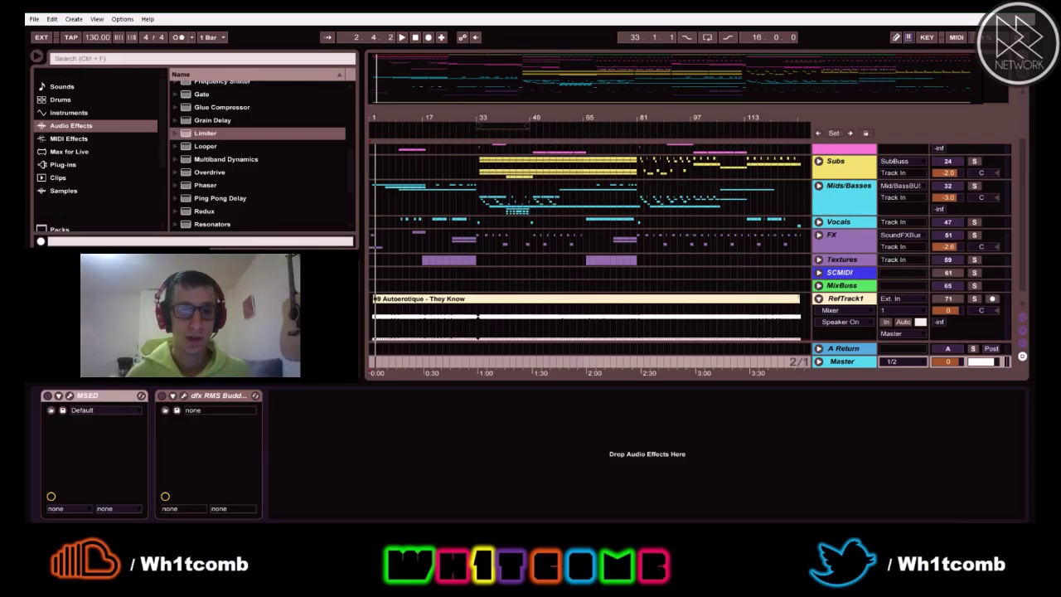
# Play the whole arrangement from bar 1 to listen through the mix, lowering the playback volume
pyautogui.click(415, 37)
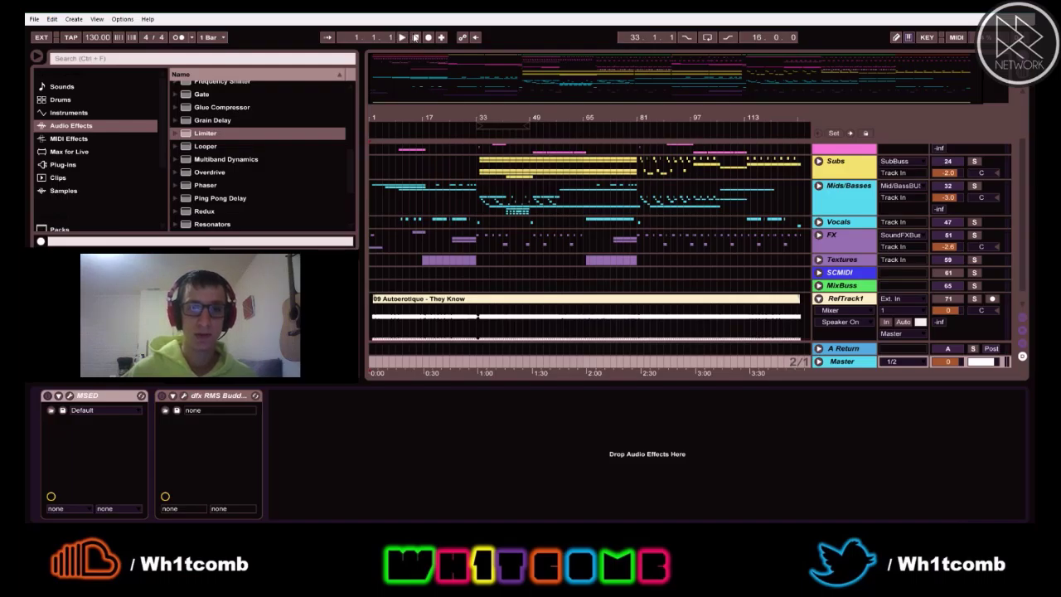
pyautogui.press('space')
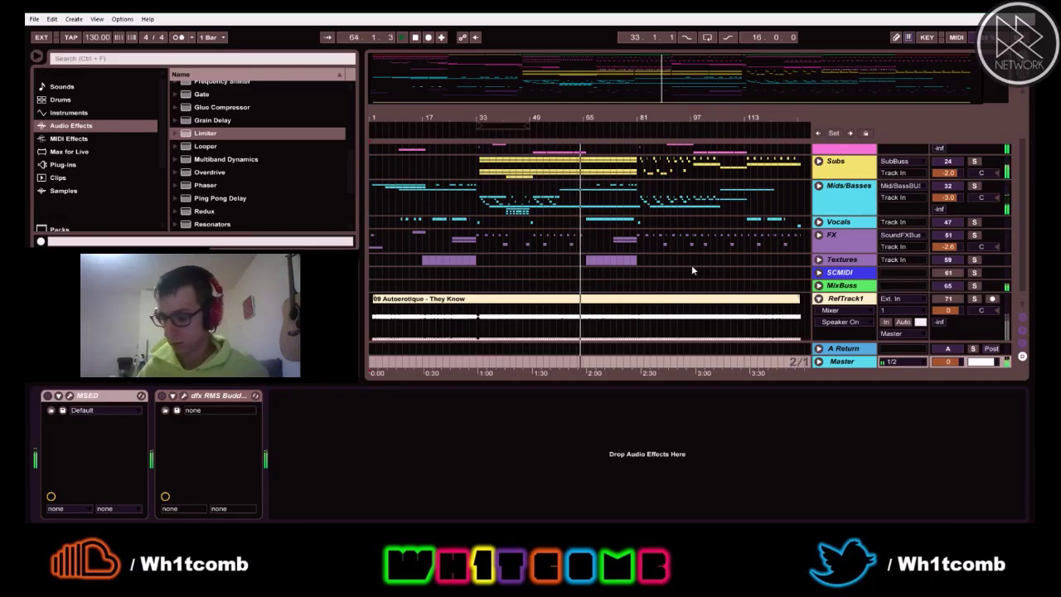
pyautogui.press('XF86AudioLowerVolume')
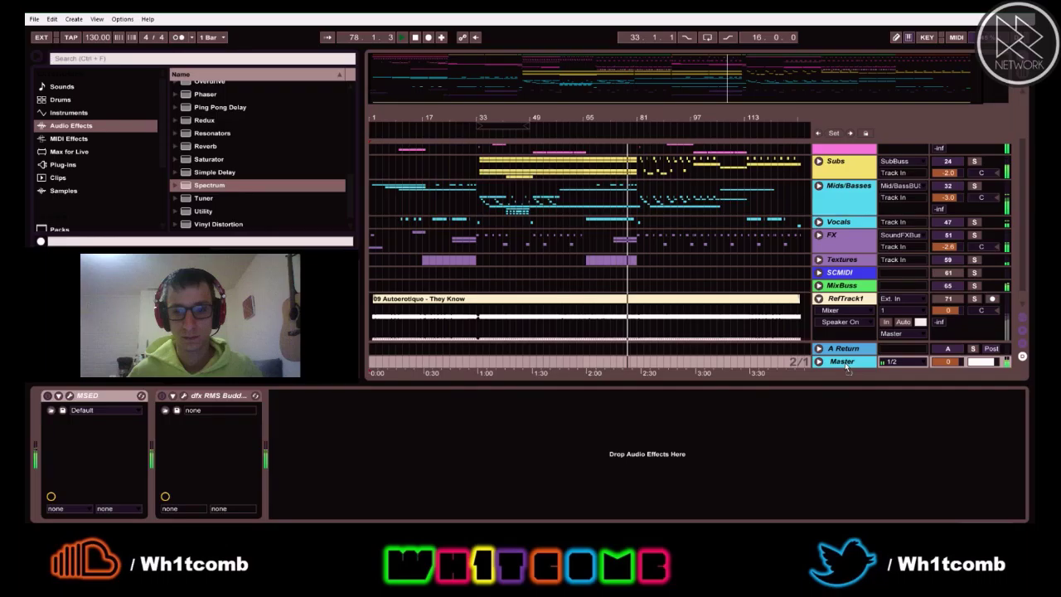
# Add a Spectrum analyser to the end of the Master chain and show its graph inside the device
pyautogui.press('Return')
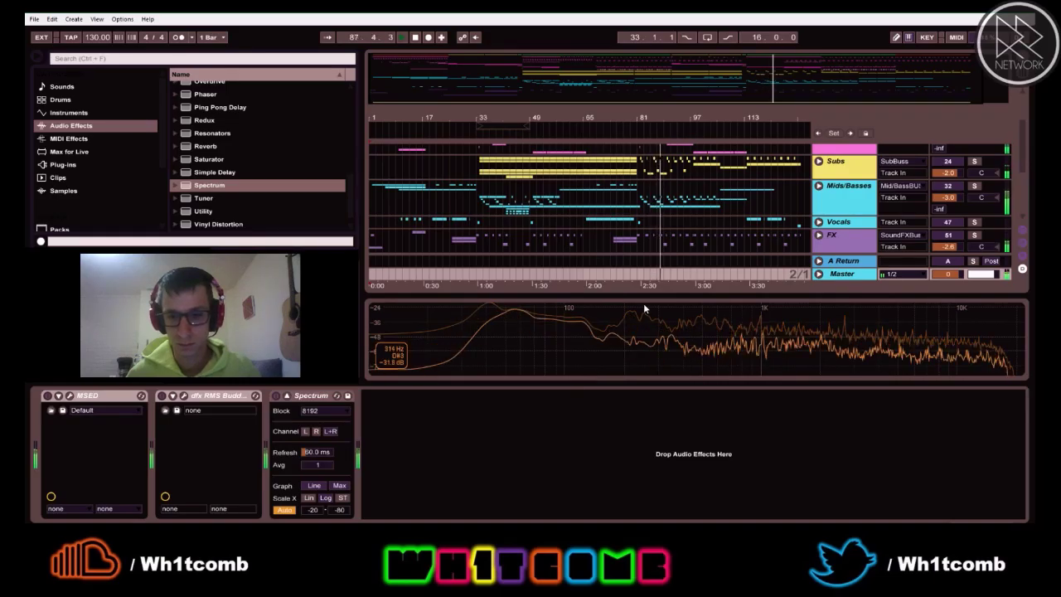
pyautogui.click(286, 396)
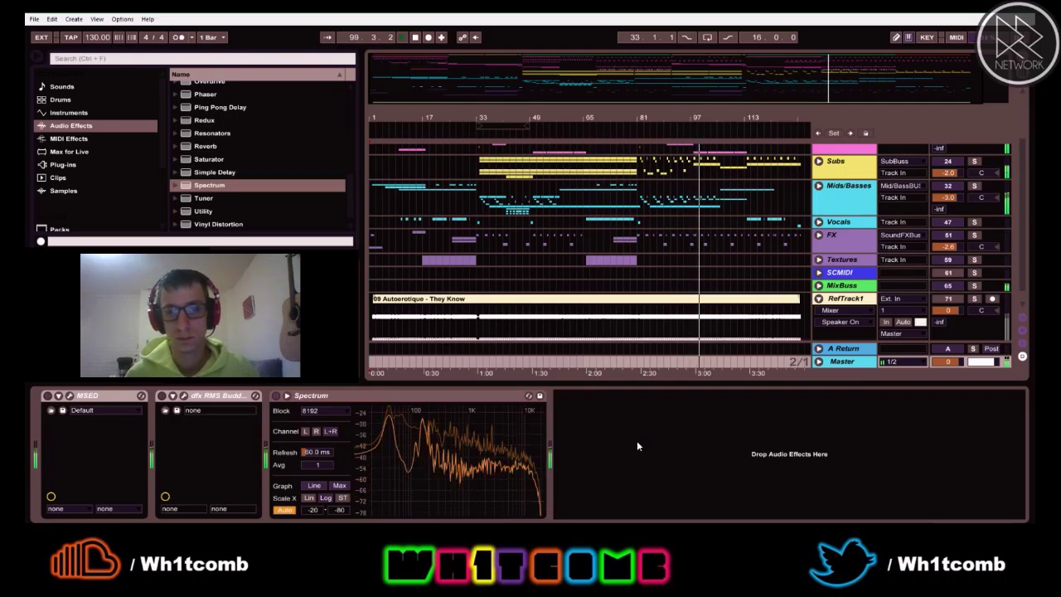
# Unfold the Mids/Basses group, select the Subs track at bar 93 and play from there
pyautogui.click(818, 186)
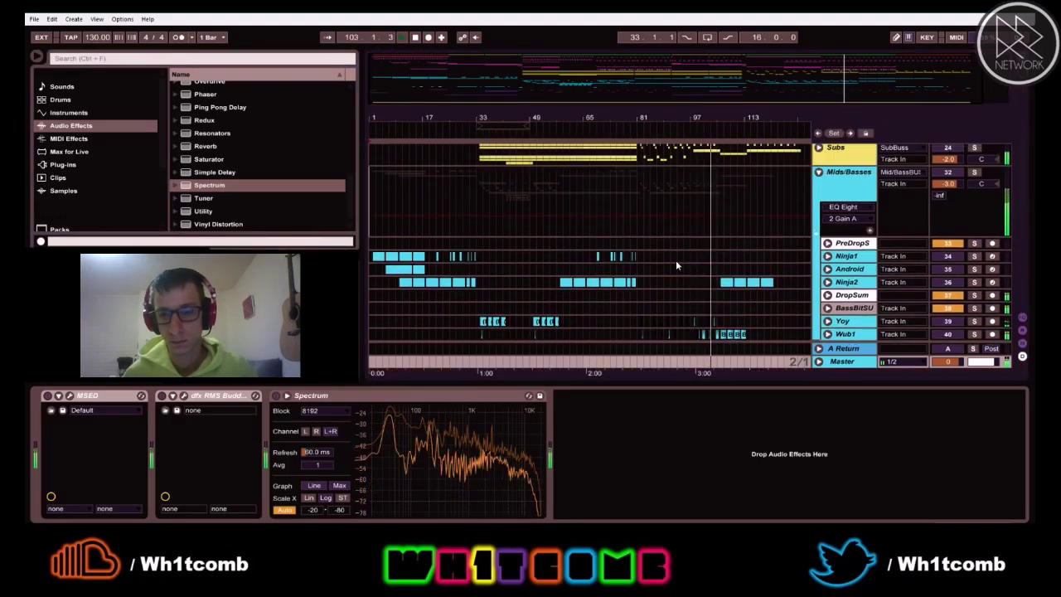
pyautogui.scroll(2, 663, 267)
pyautogui.click(684, 272)
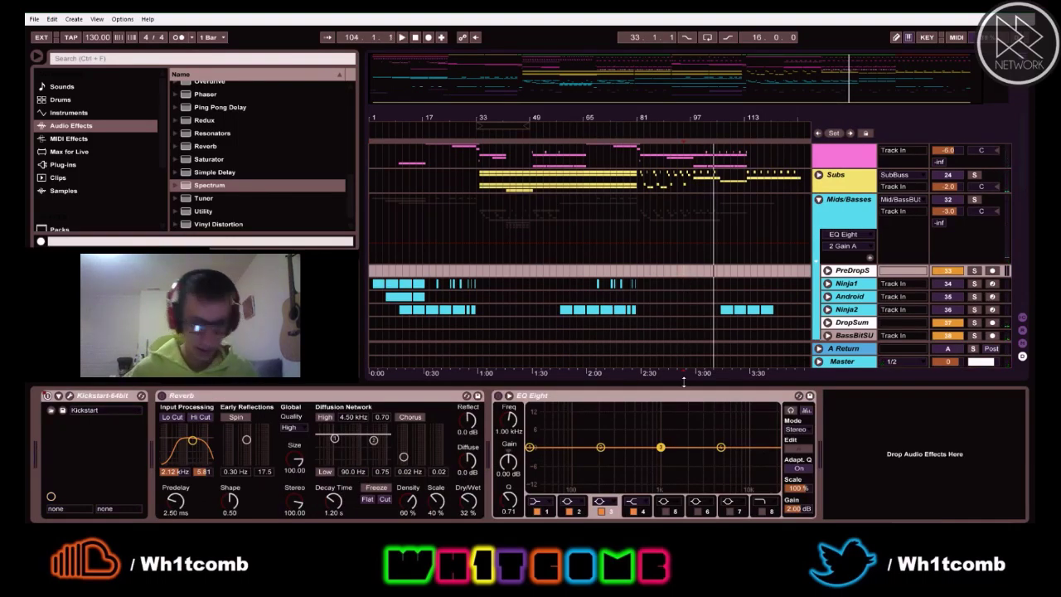
pyautogui.scroll(2, 663, 234)
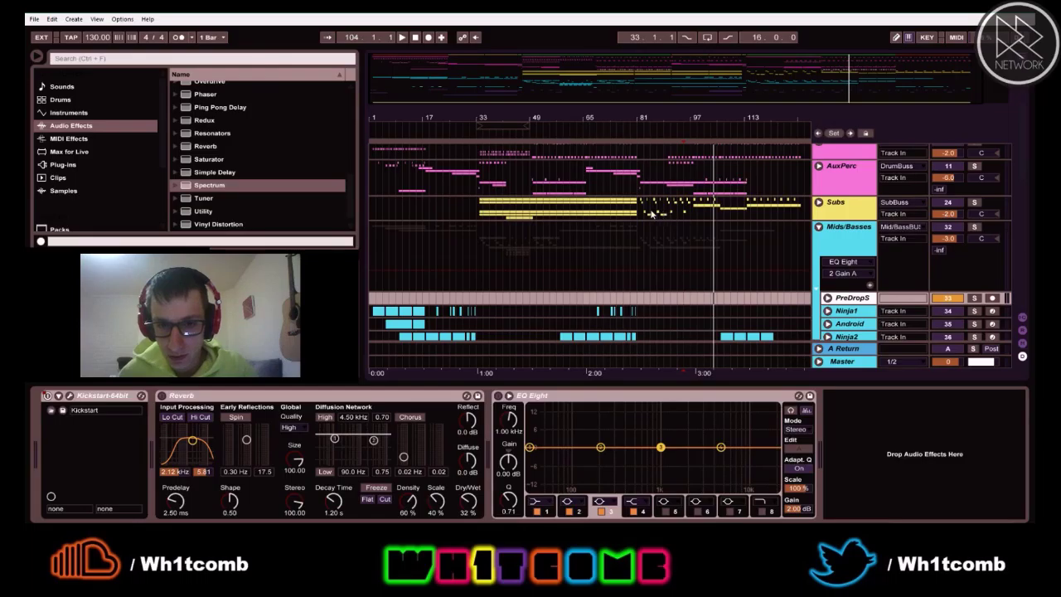
pyautogui.click(680, 215)
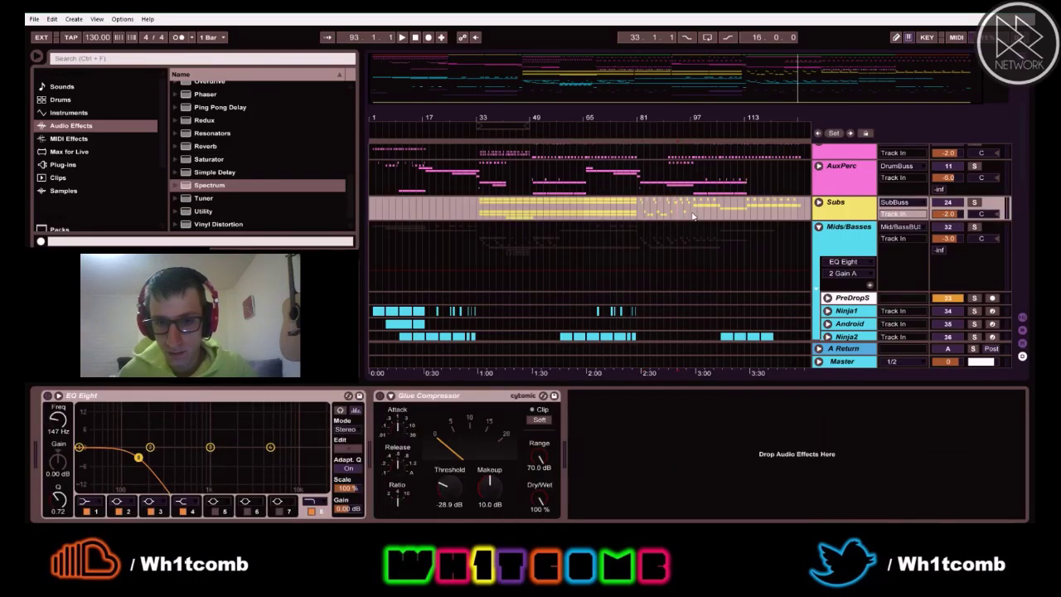
pyautogui.press('space')
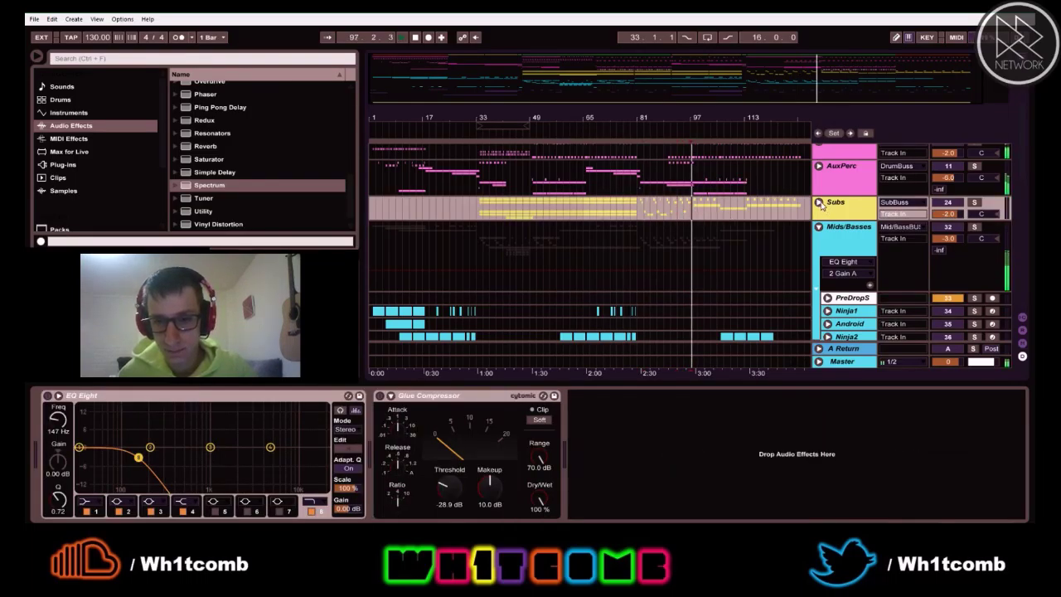
# Solo the Wub1 track in the Mids/Basses group to hear it on its own
pyautogui.scroll(-3, 787, 266)
pyautogui.scroll(-7, 786, 260)
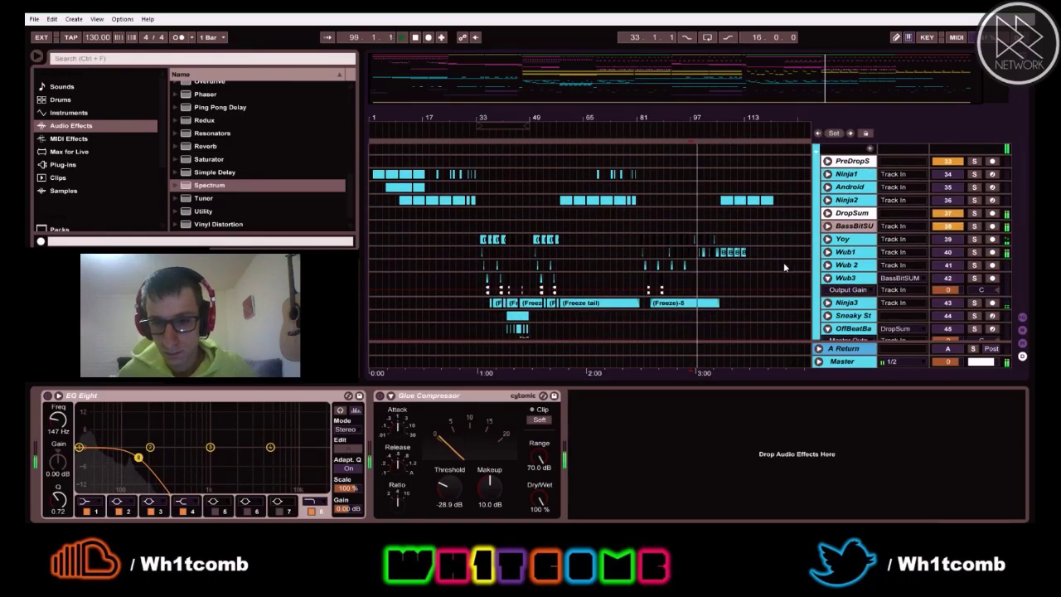
pyautogui.click(973, 251)
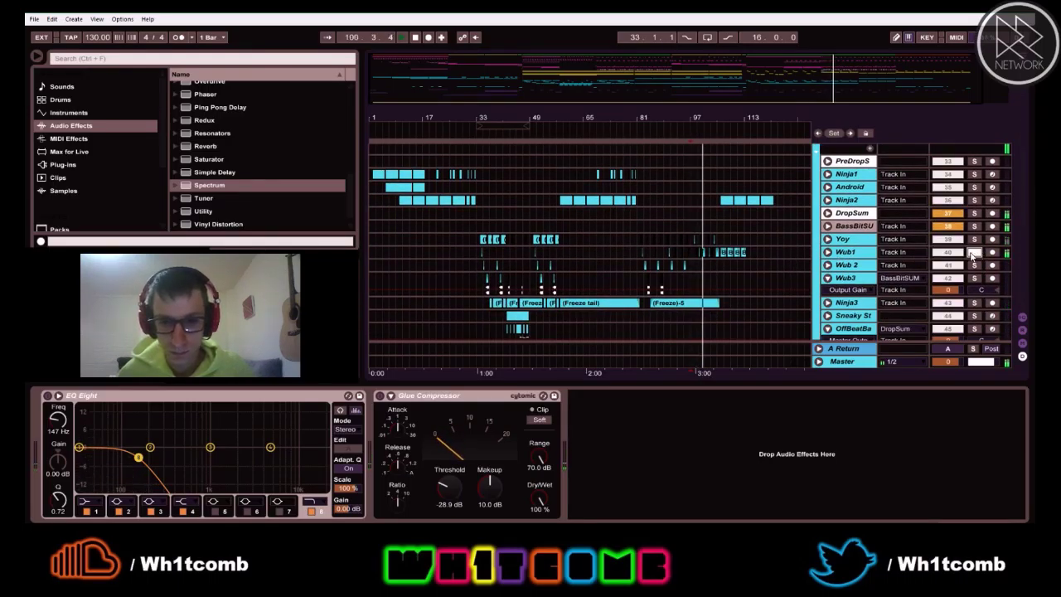
# Check the levels of the DropSum, BassBitSUM, Yoy and Wub tracks in the Session View mixer during playback, returning to the arrangement
pyautogui.press('Tab')
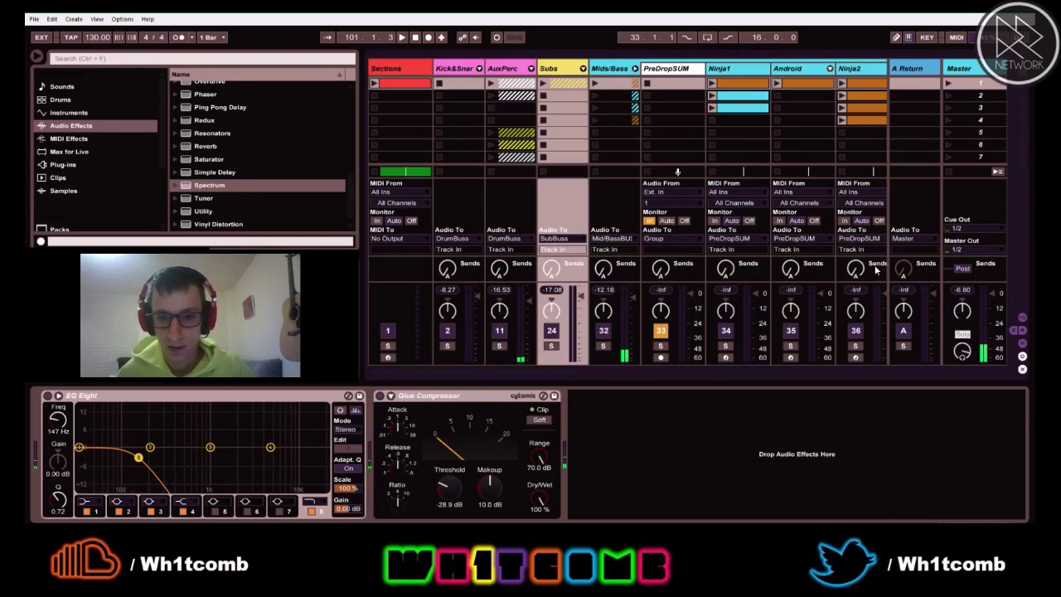
pyautogui.press('space')
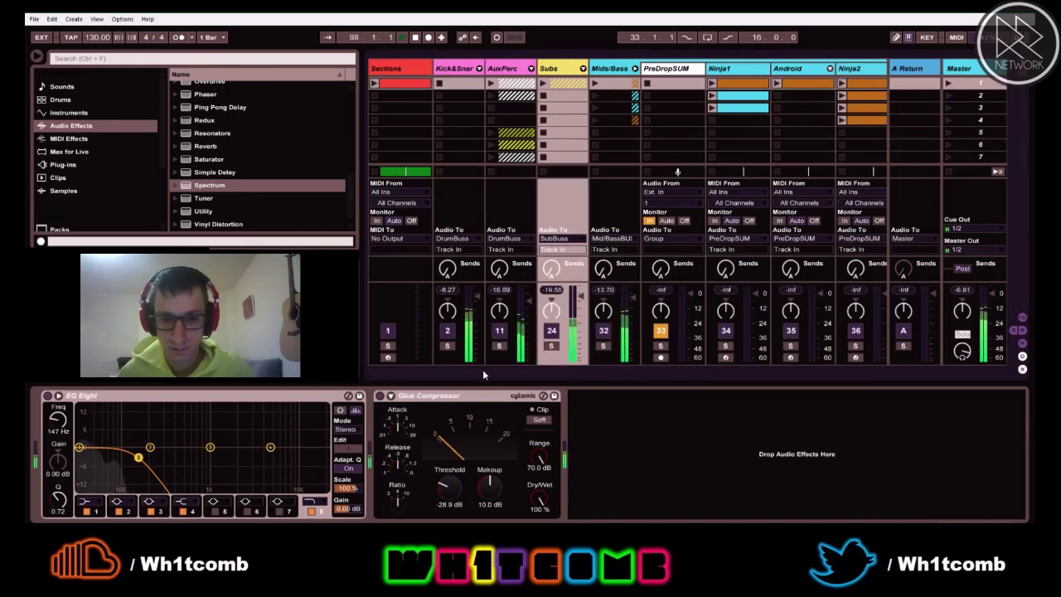
pyautogui.hscroll(3, 547, 364)
pyautogui.hscroll(4, 614, 369)
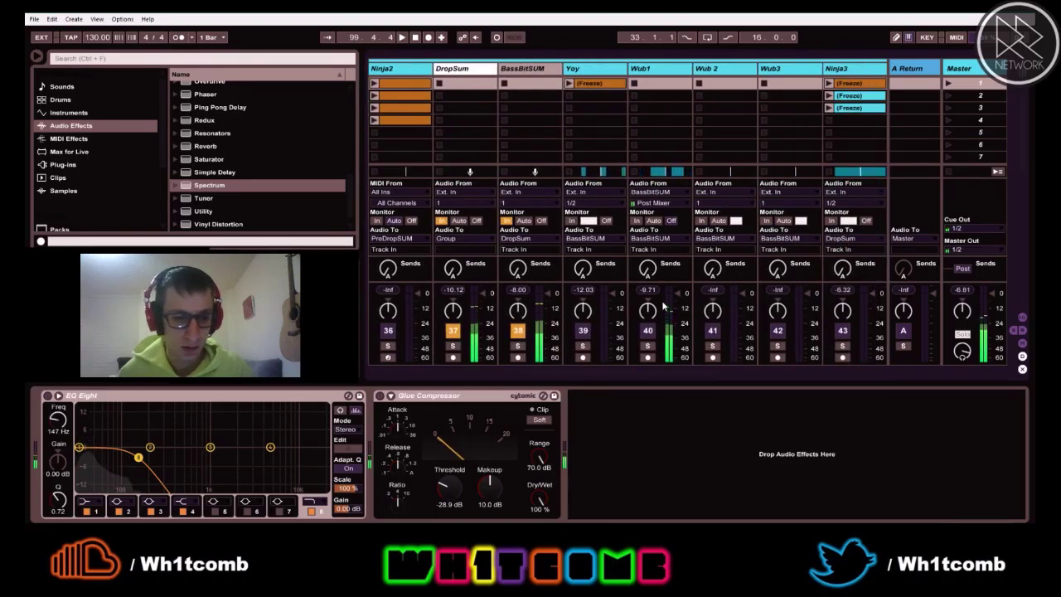
pyautogui.press('Tab')
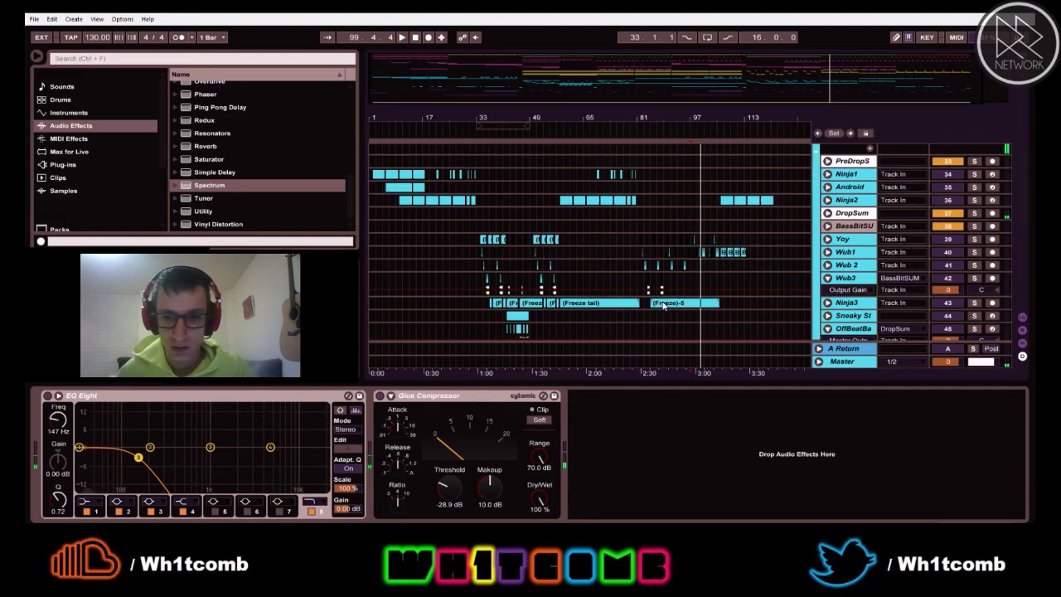
# Set the Multiband Dynamics output on the Wub1 track to 10.5 dB and play the section to check it
pyautogui.click(855, 279)
pyautogui.click(845, 255)
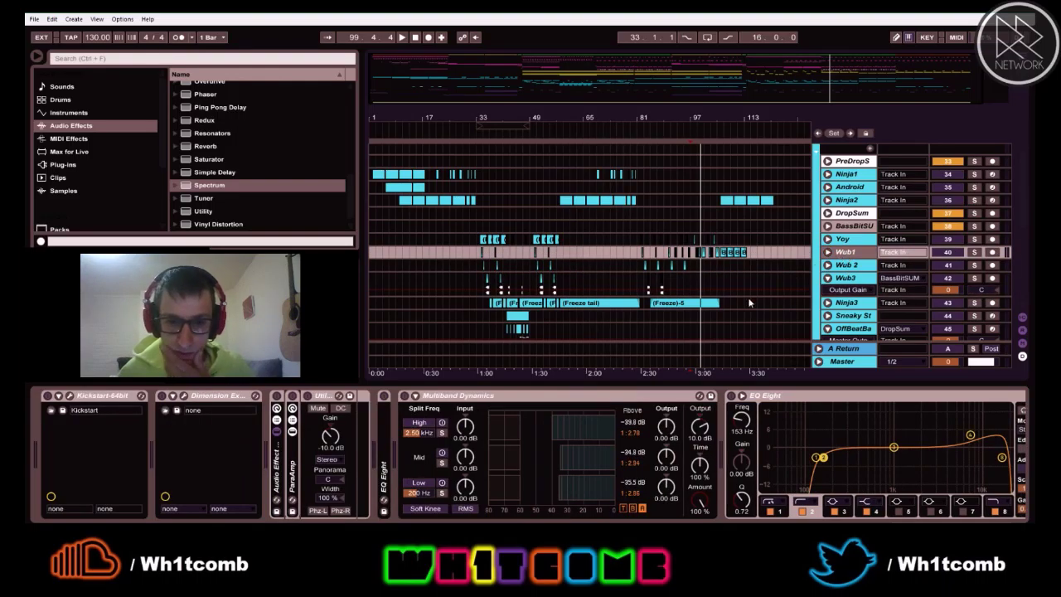
pyautogui.hscroll(3, 531, 454)
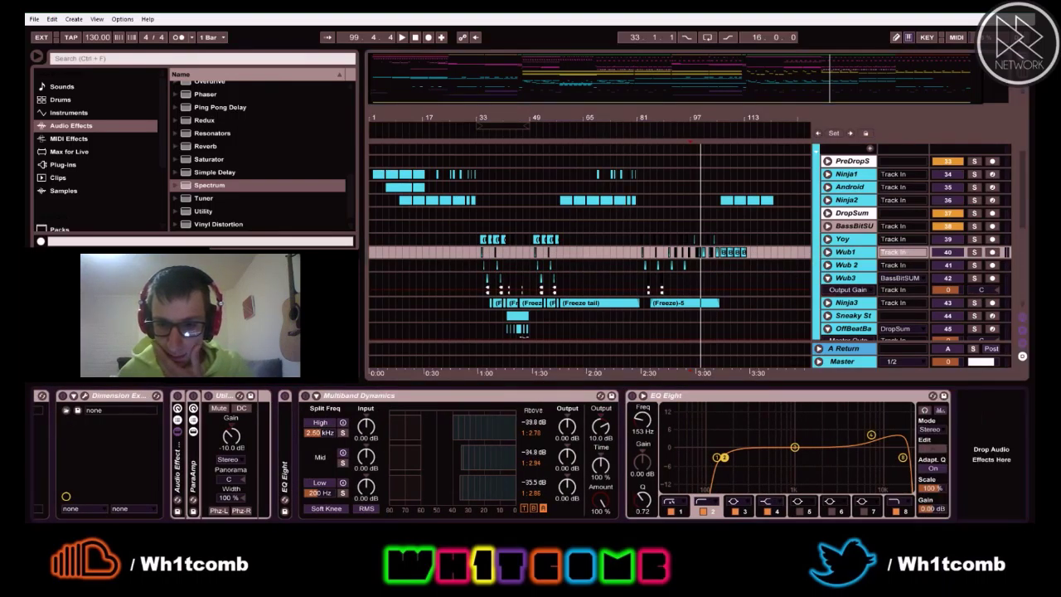
pyautogui.hscroll(-3, 530, 454)
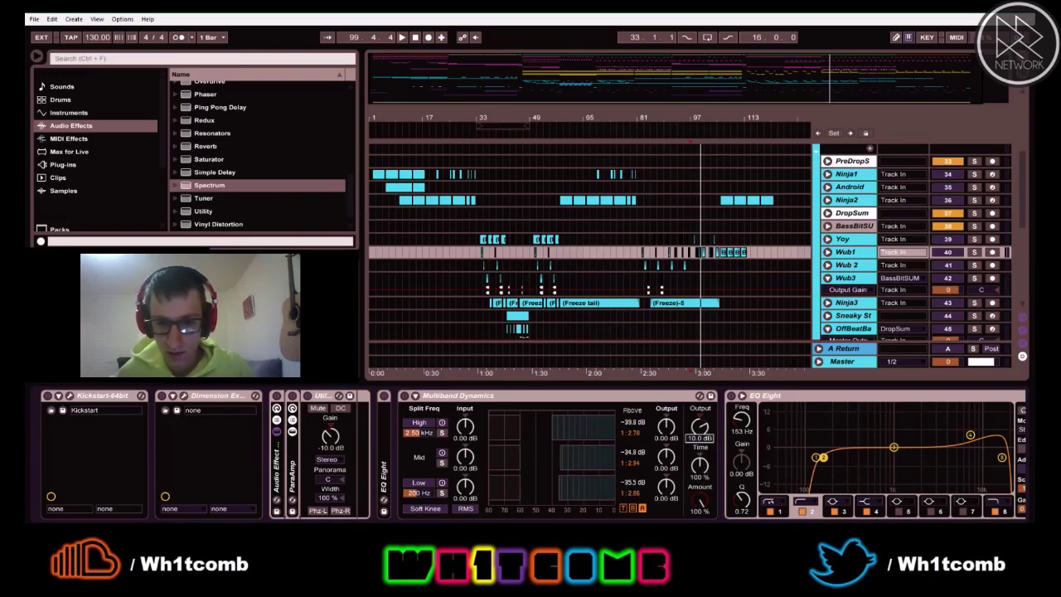
pyautogui.press('space')
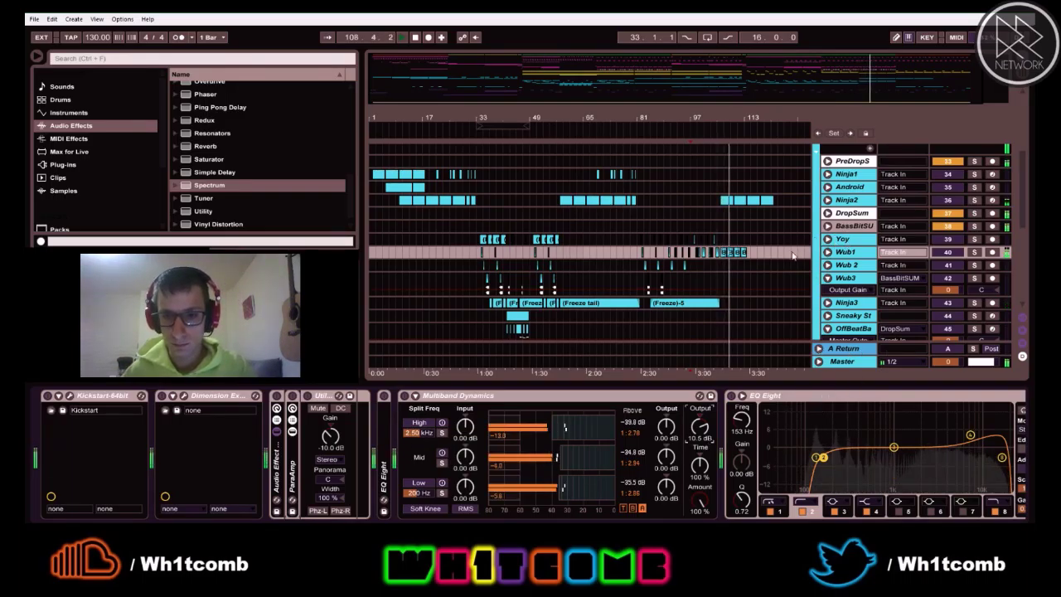
pyautogui.press('space')
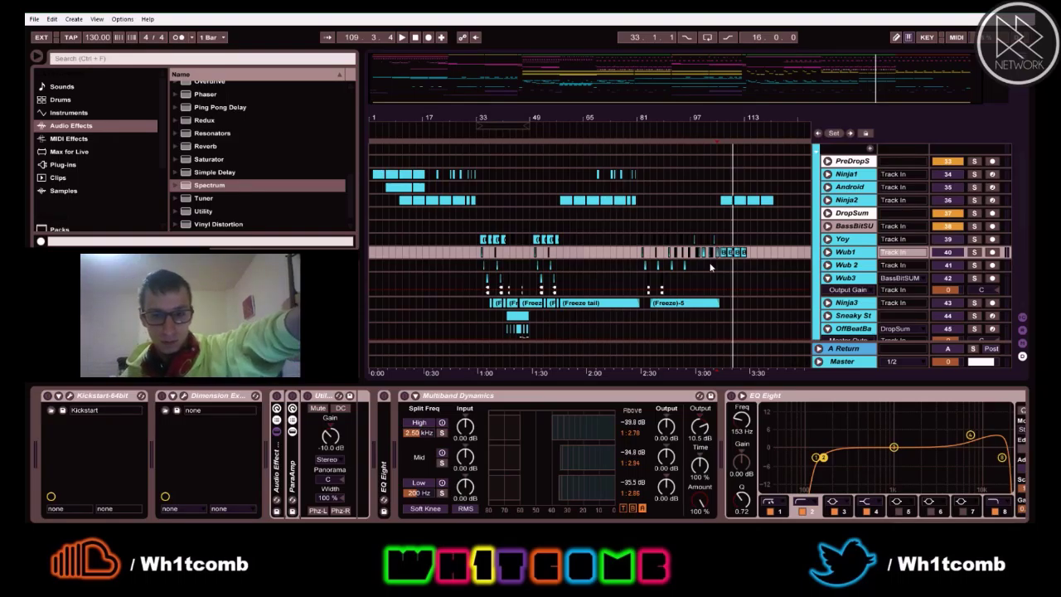
# Audition the Wub1 clips around bars 91 and 92, and restart playback from the drop at bar 33
pyautogui.press('space')
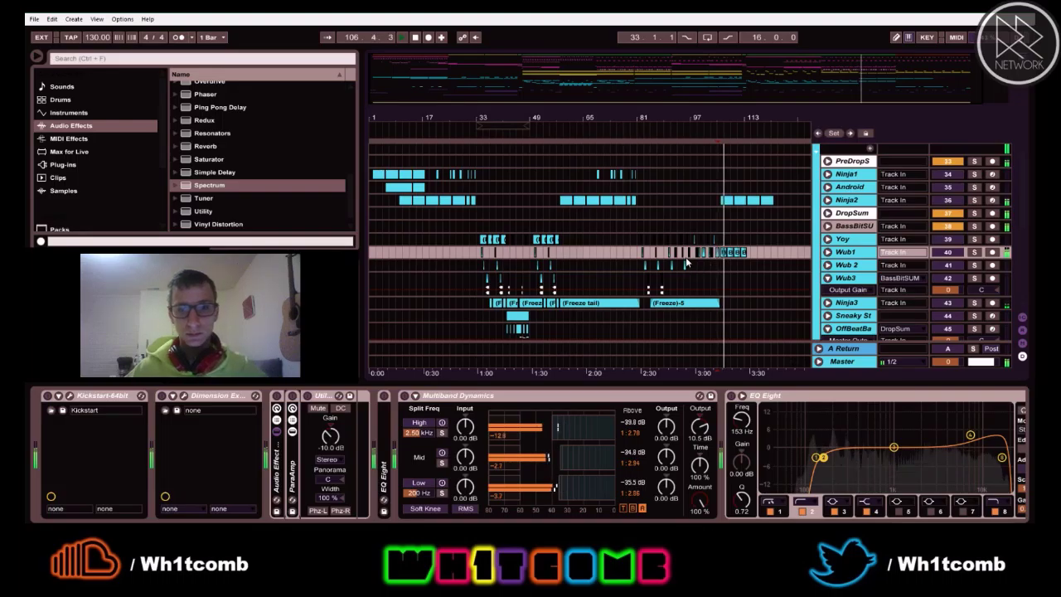
pyautogui.click(675, 255)
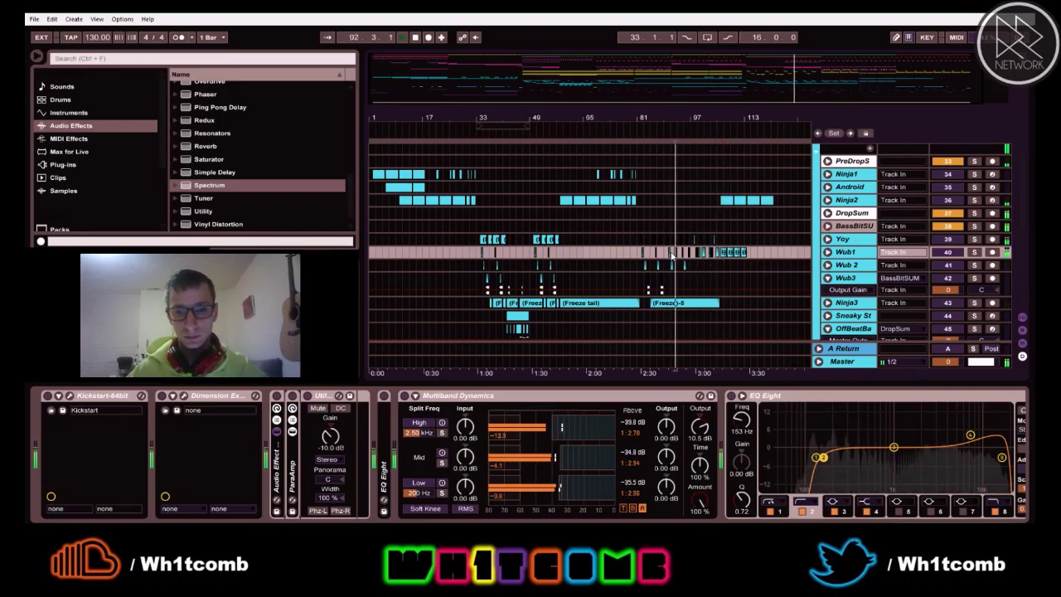
pyautogui.click(669, 255)
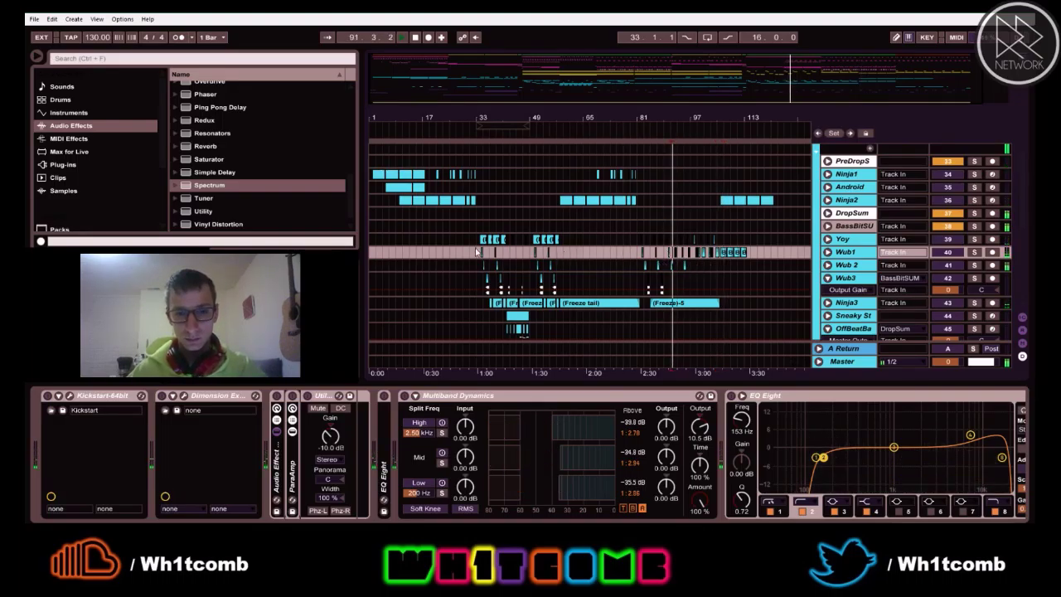
pyautogui.click(479, 255)
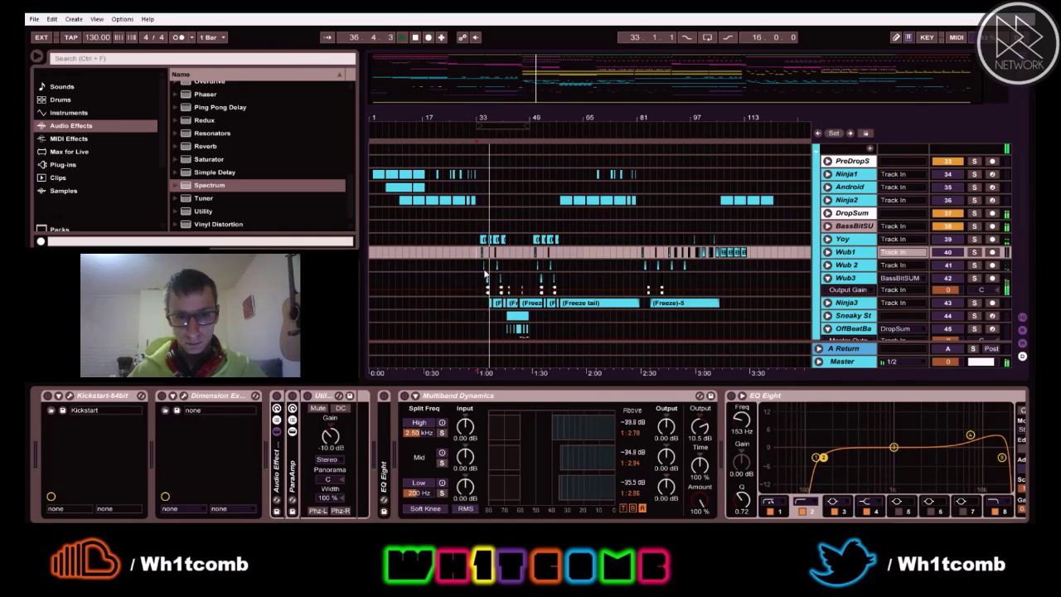
pyautogui.press('space')
pyautogui.press('space')
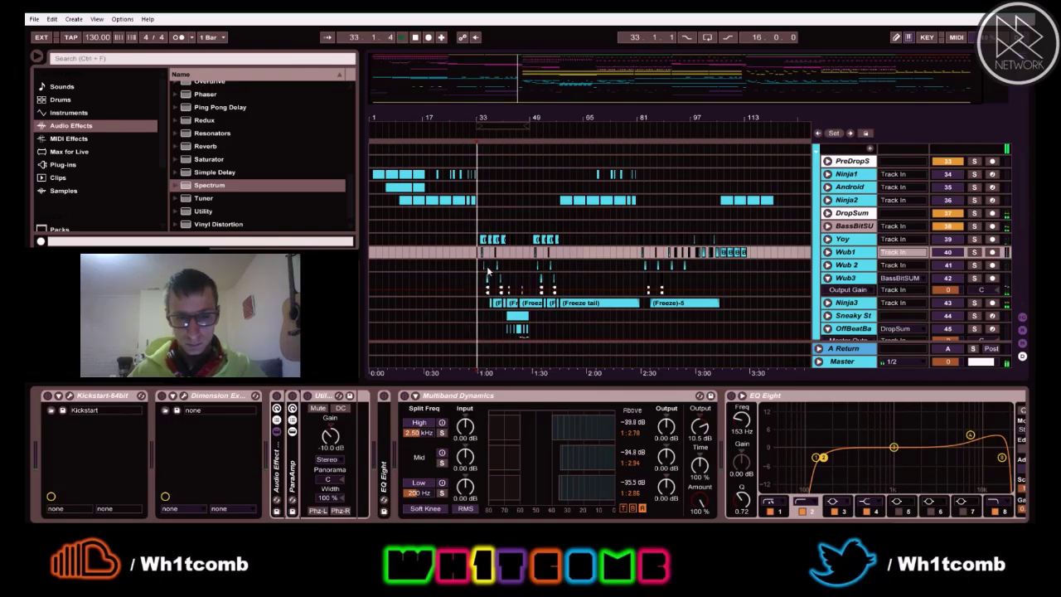
# Set the Limiter gain at the end of the Wub 2 track's chain to 1.50 dB and listen to the drop
pyautogui.click(846, 239)
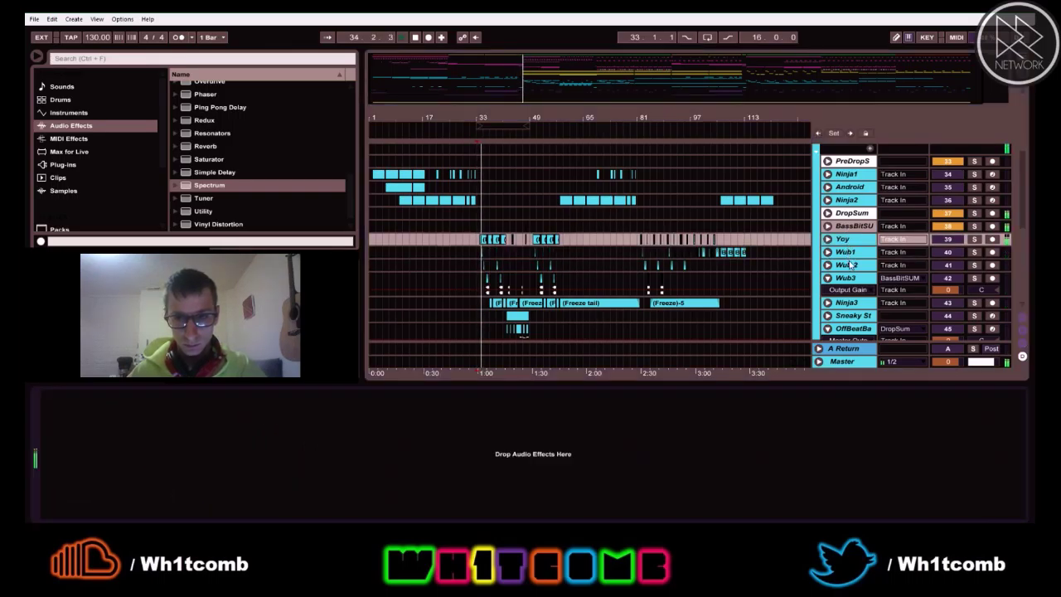
pyautogui.click(850, 253)
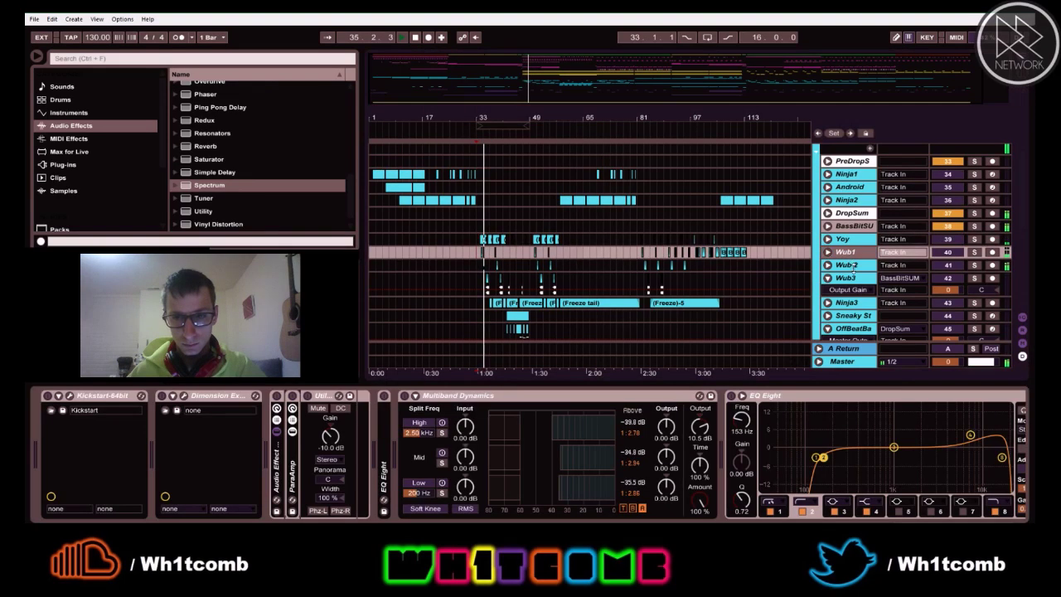
pyautogui.click(853, 267)
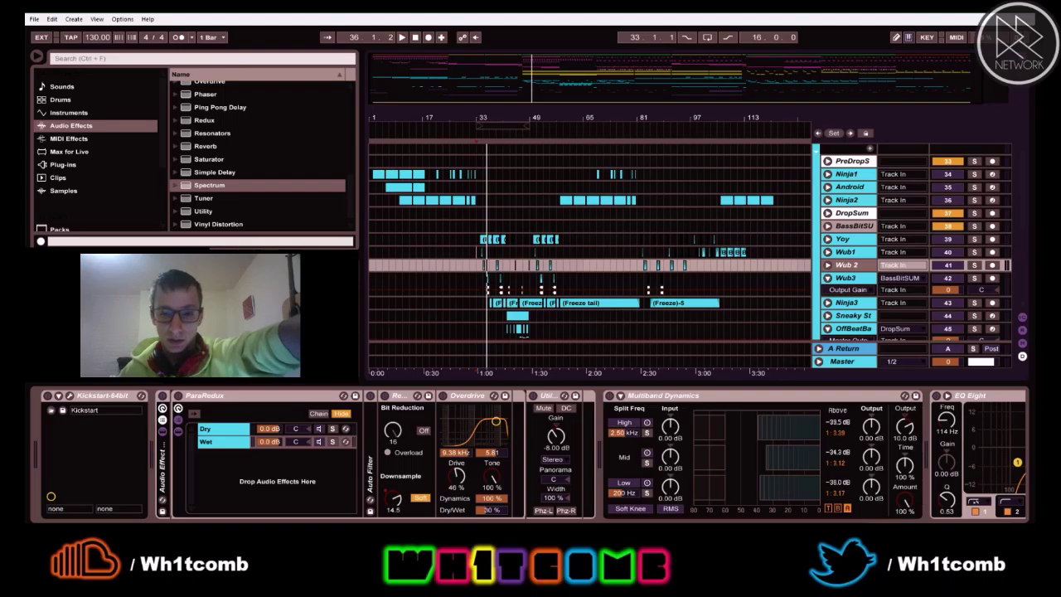
pyautogui.hscroll(5, 530, 454)
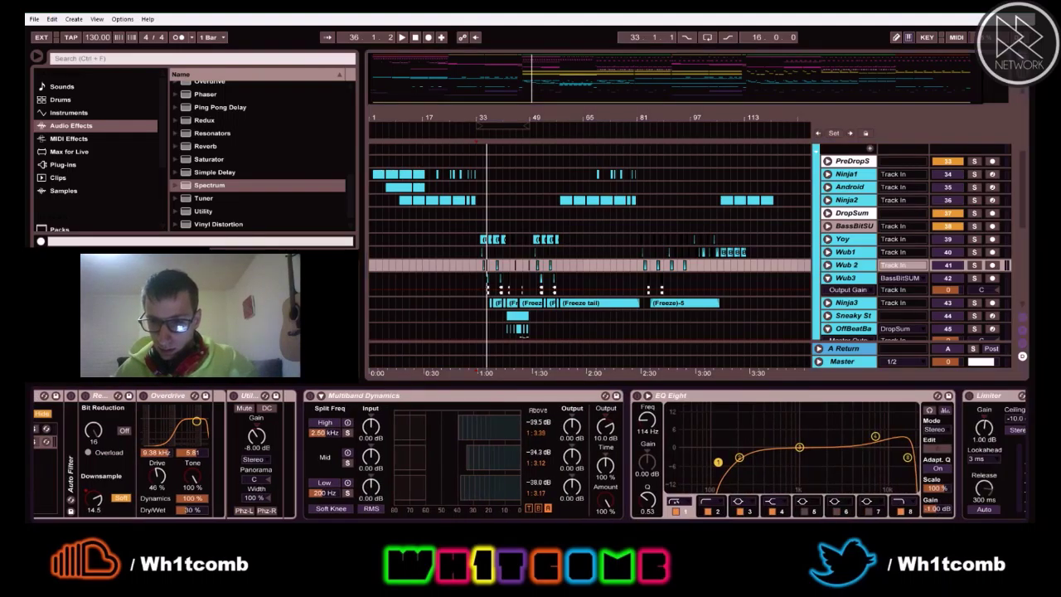
pyautogui.hscroll(2, 530, 454)
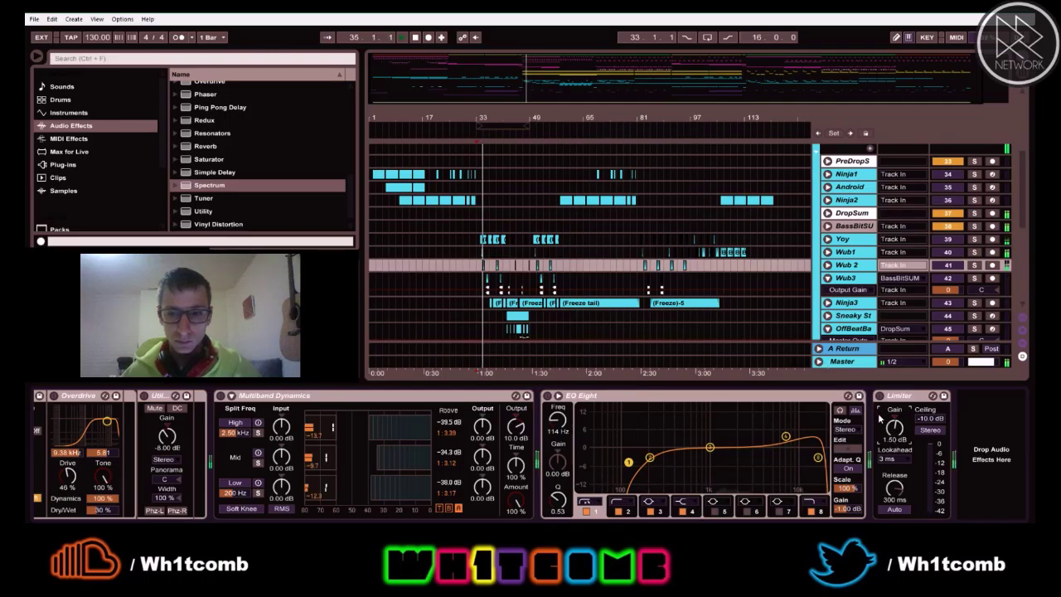
pyautogui.press('space')
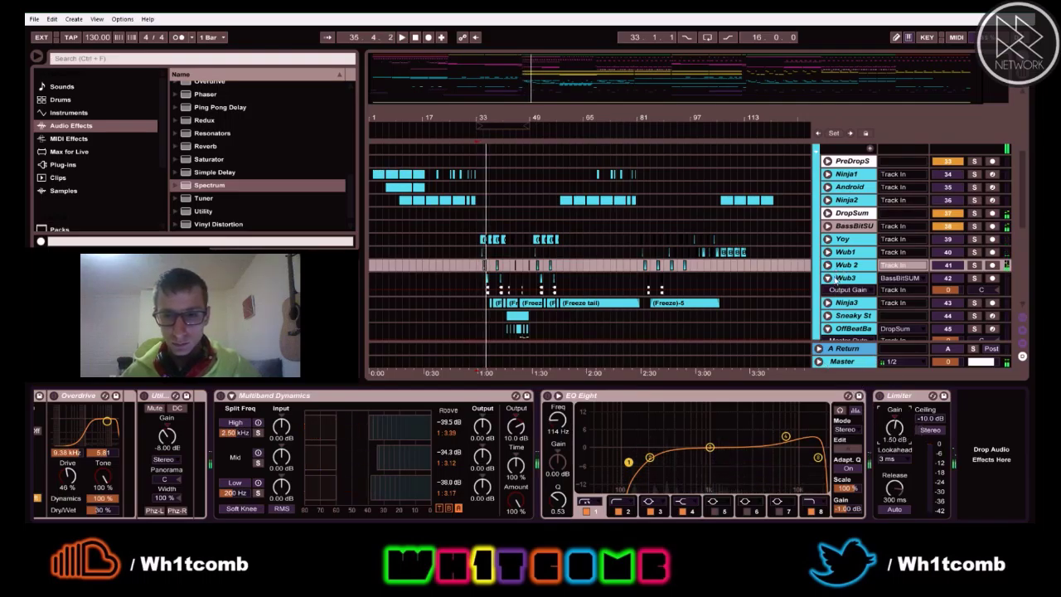
# Set the Multiband Dynamics output on the Wub3 track to 5.5 dB while playing the drop to check it
pyautogui.click(845, 279)
pyautogui.press('space')
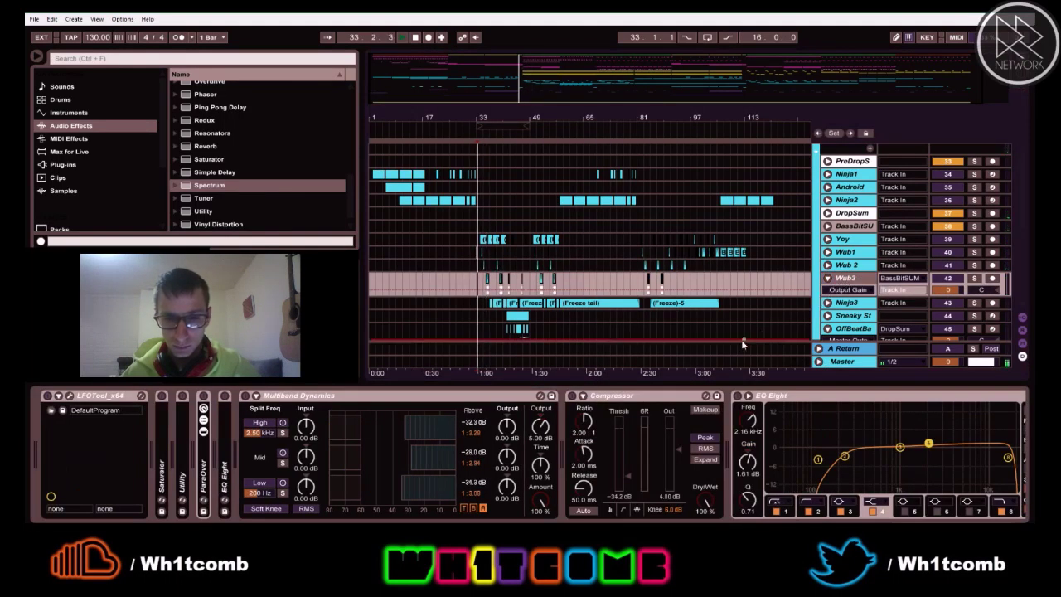
pyautogui.hscroll(3, 531, 454)
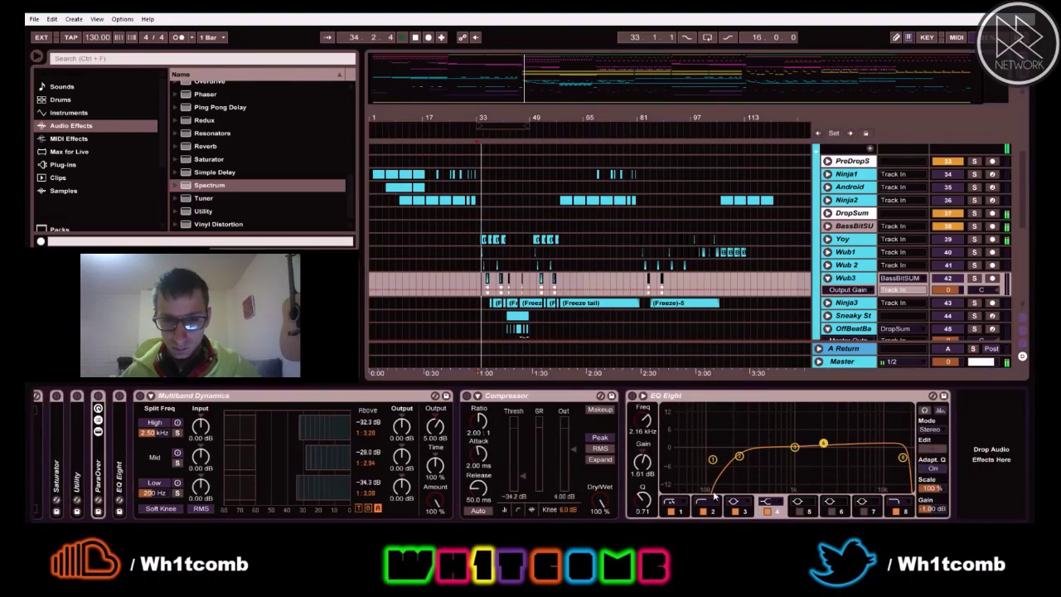
pyautogui.click(435, 445)
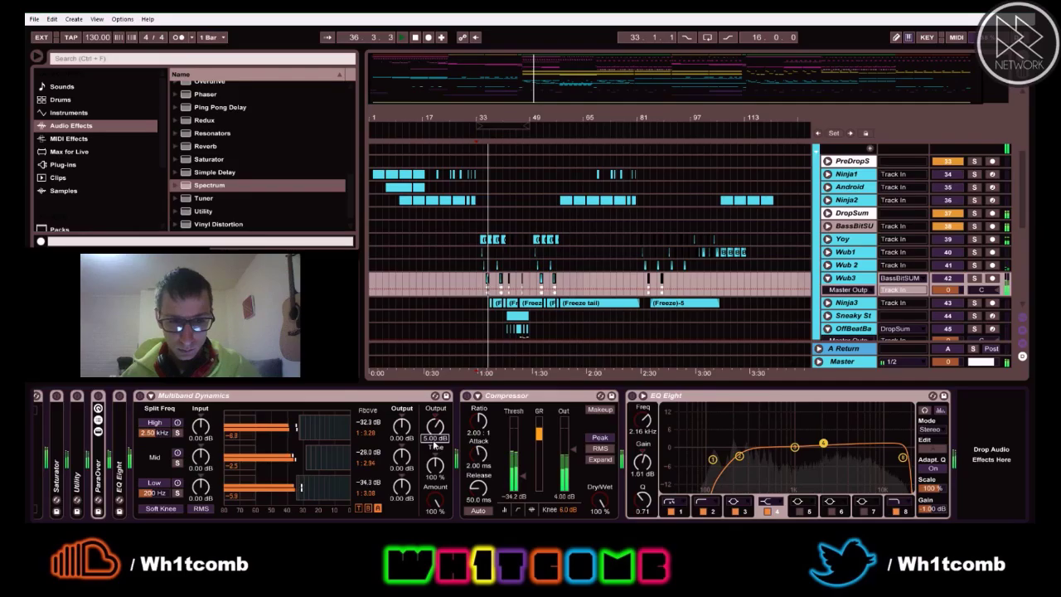
pyautogui.write('5.5')
pyautogui.press('Return')
pyautogui.press('space')
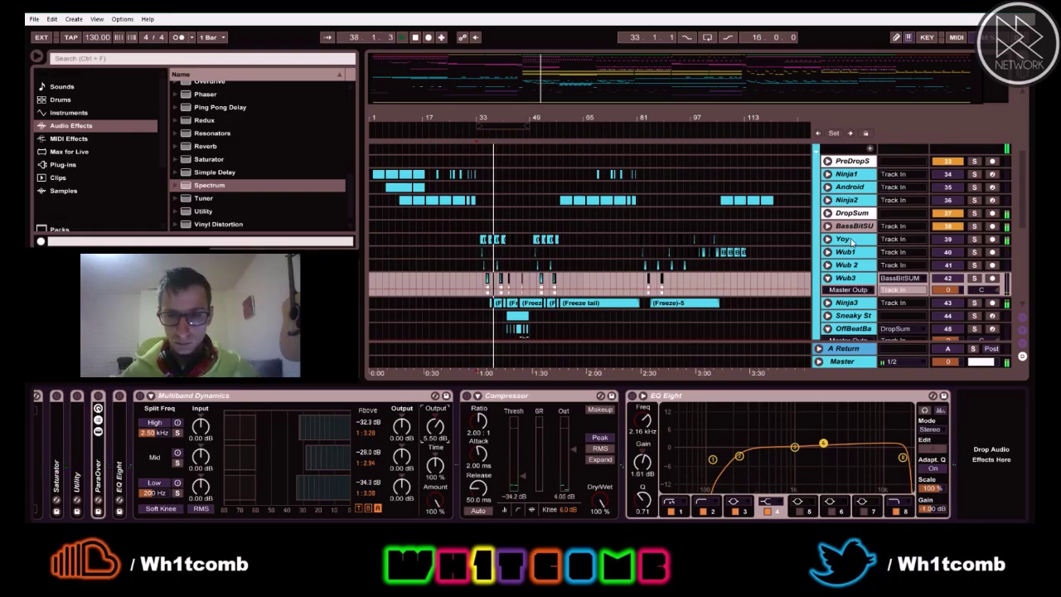
# Adjust the EQ Eight output gain on the Ninja3 track and play the drop from around bar 37 to check it
pyautogui.click(850, 303)
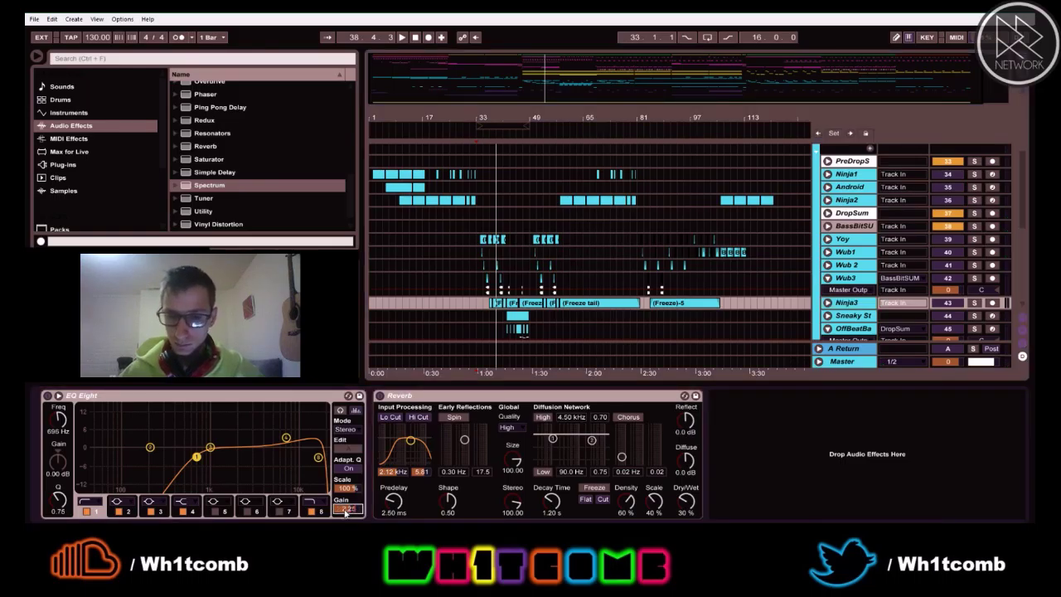
pyautogui.press('space')
pyautogui.press('space')
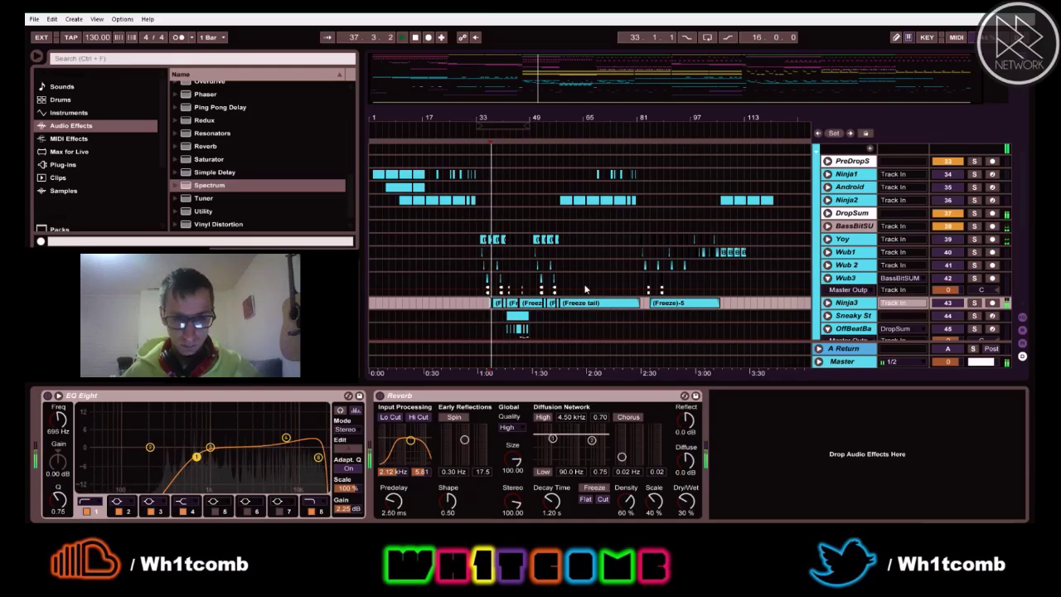
pyautogui.press('space')
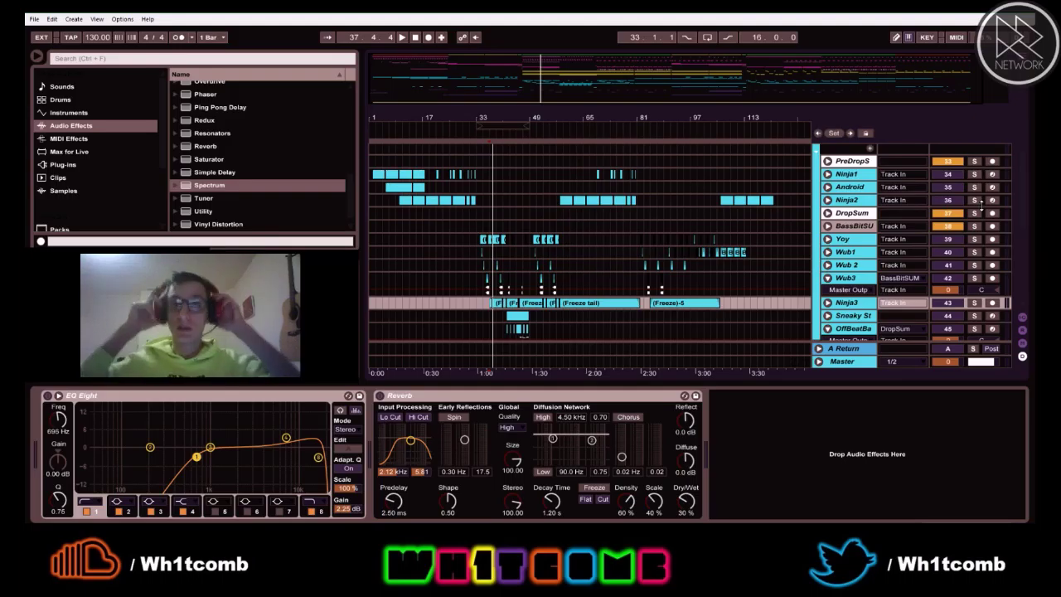
# Adjust the listening volume to 42 and audition the Wub1 and Wub 2 tracks around bars 49 and 97
pyautogui.press('space')
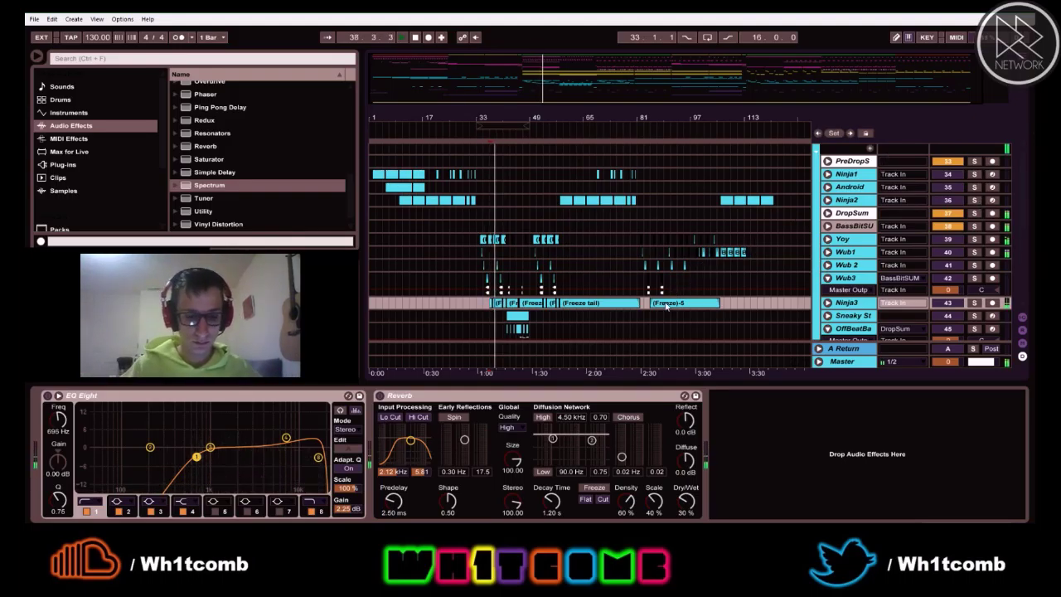
pyautogui.press('XF86AudioLowerVolume')
pyautogui.press('XF86AudioRaiseVolume')
pyautogui.press('XF86AudioRaiseVolume')
pyautogui.press('XF86AudioRaiseVolume')
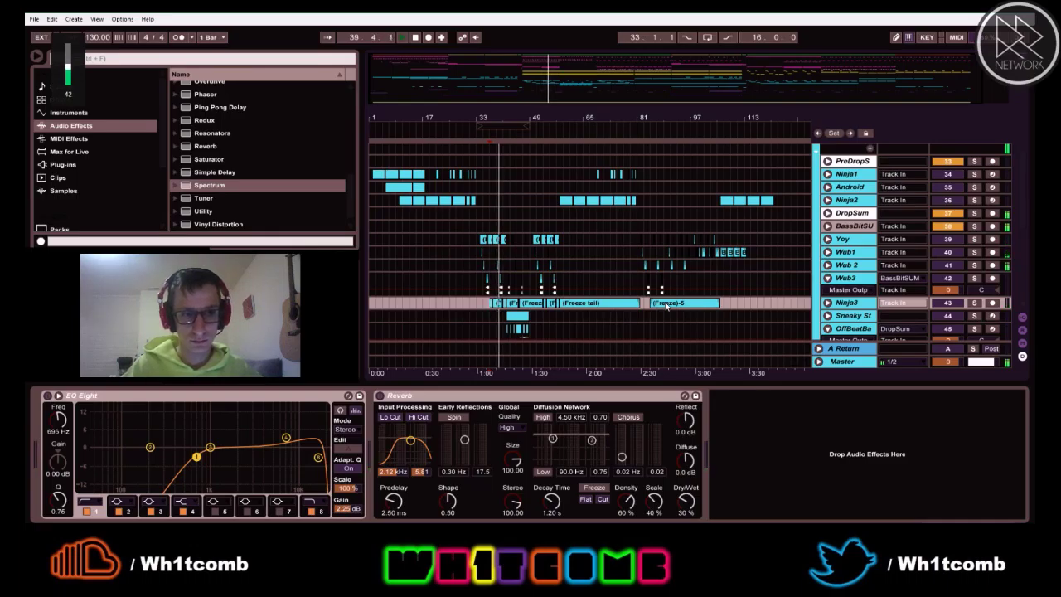
pyautogui.click(533, 249)
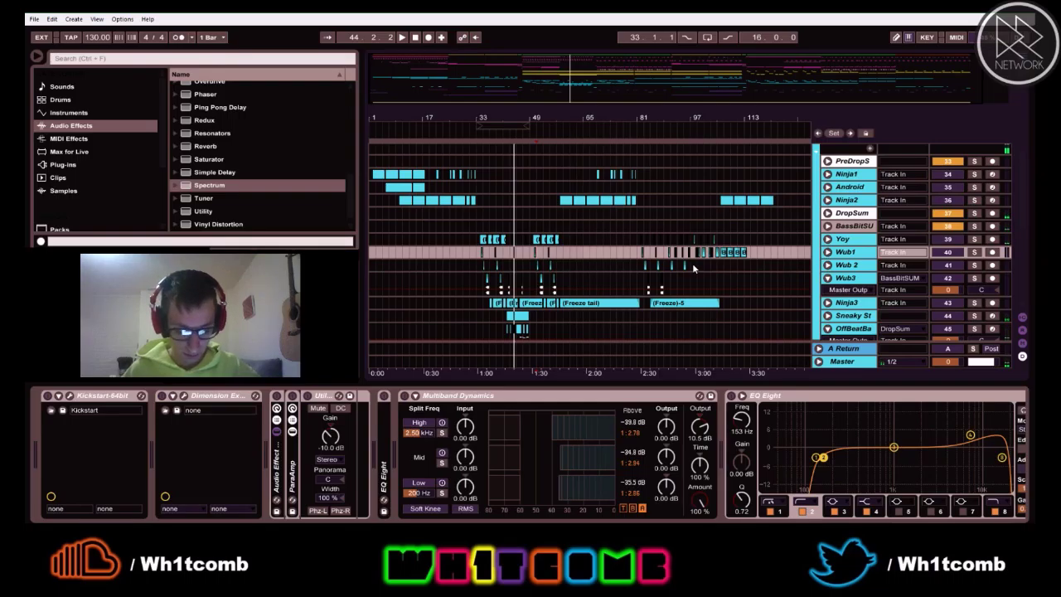
pyautogui.click(692, 263)
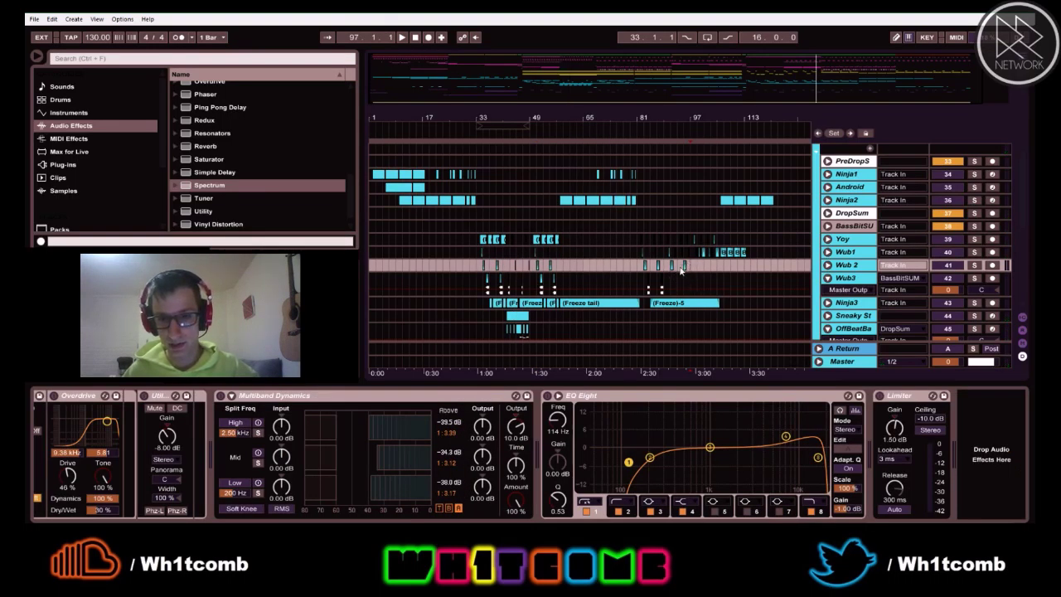
# Collapse the Mids/Basses group and expand the Kick&Snare group, replaying the section around bar 92
pyautogui.scroll(5, 829, 217)
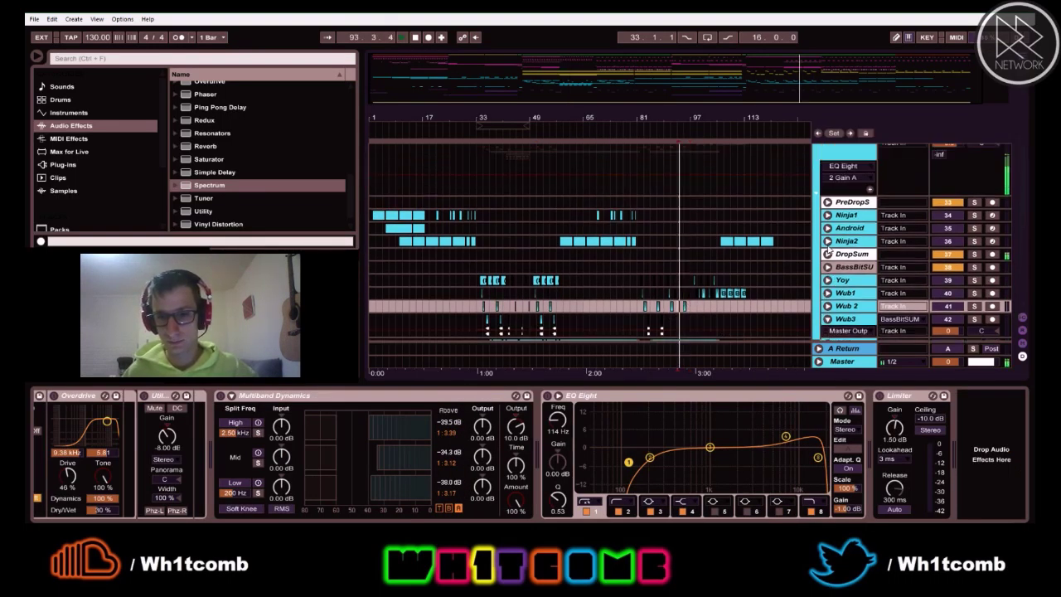
pyautogui.click(819, 172)
pyautogui.press('XF86AudioLowerVolume')
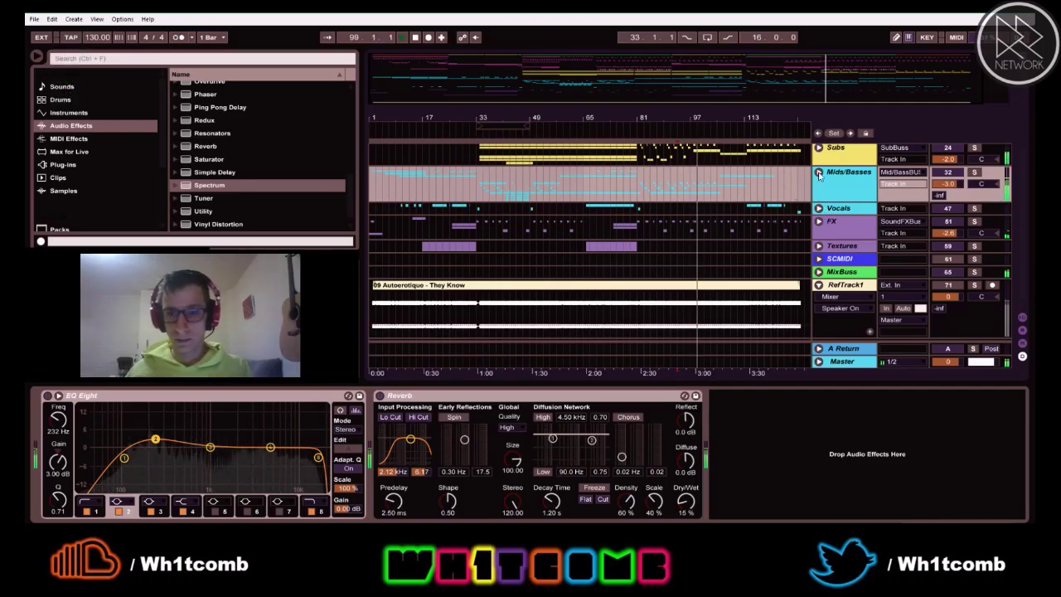
pyautogui.scroll(3, 818, 177)
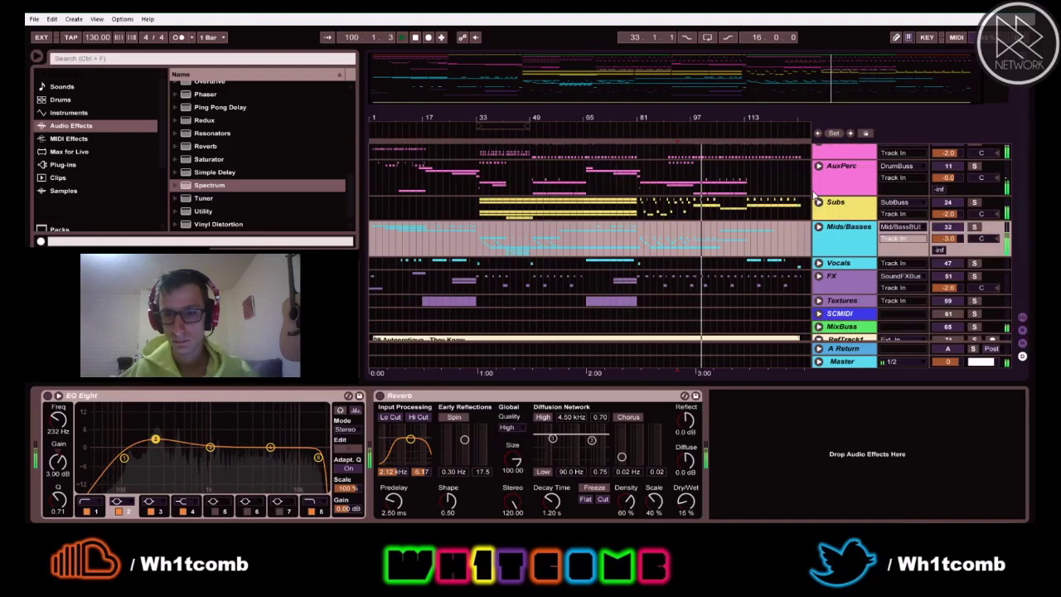
pyautogui.click(819, 164)
pyautogui.press('space')
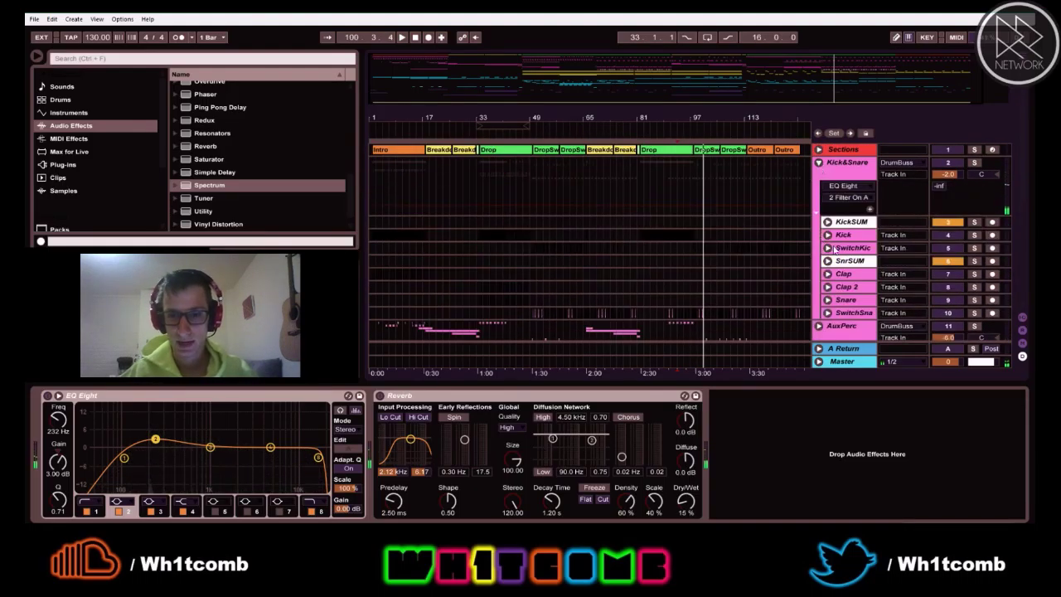
pyautogui.scroll(-1, 785, 280)
pyautogui.scroll(-1, 785, 277)
pyautogui.press('space')
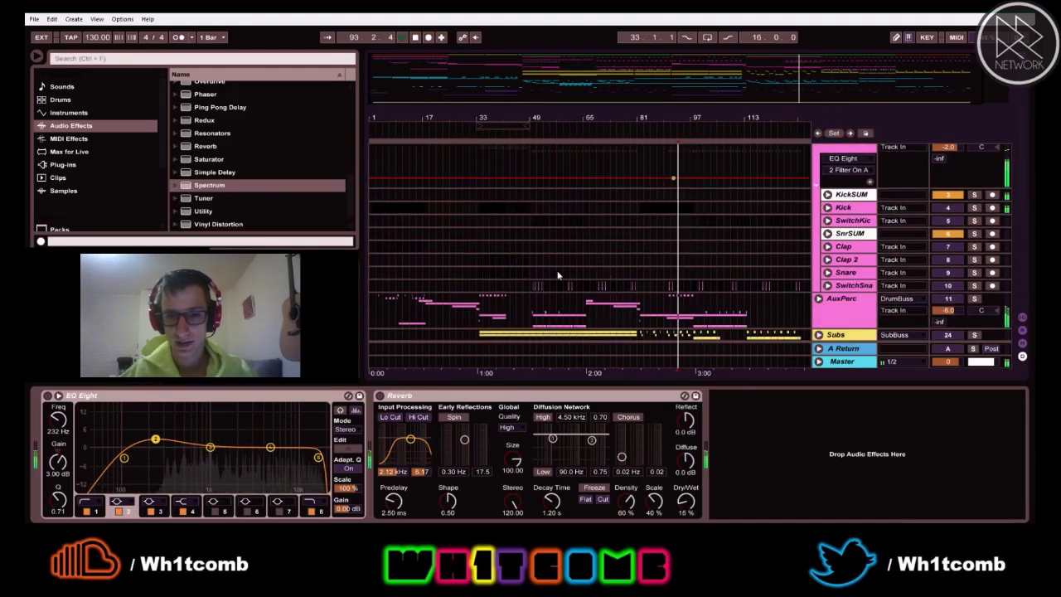
# Listen to the Clap 2 and Snare tracks from bar 33 through the drop and into the section at bar 49
pyautogui.click(474, 259)
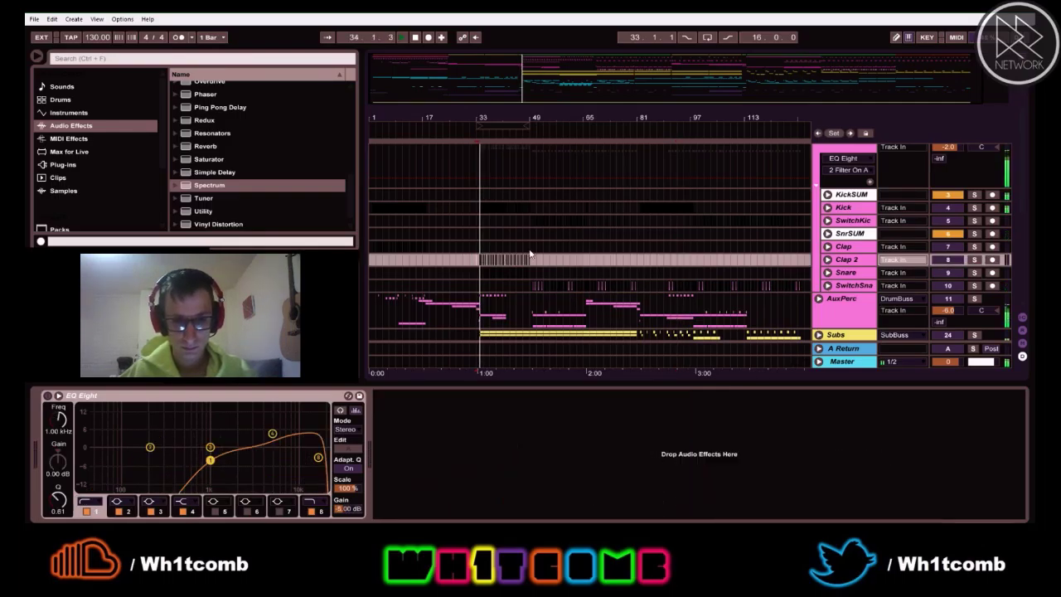
pyautogui.click(511, 265)
pyautogui.press('space')
pyautogui.press('space')
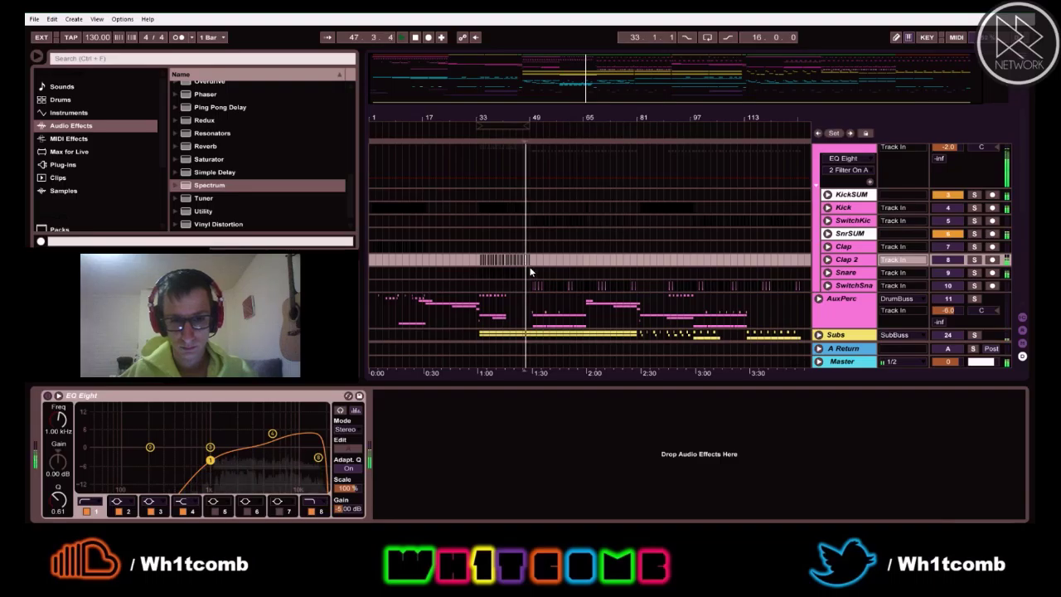
pyautogui.click(533, 266)
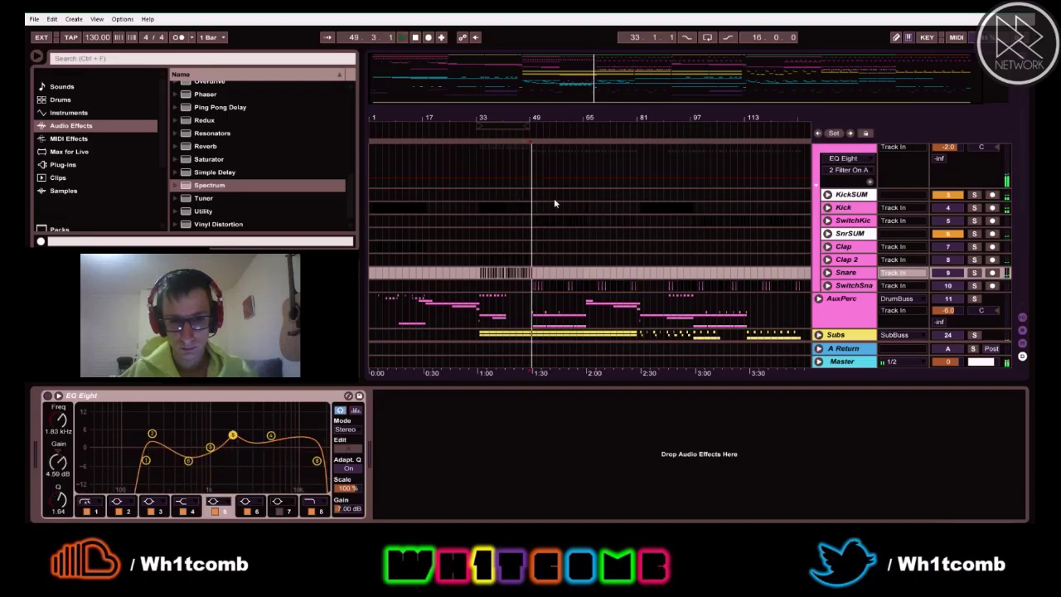
pyautogui.moveTo(531, 126); pyautogui.dragTo(530, 165)
# Set the SwitchSnare track's Limiter ceiling and EQ Eight gain to -9.00 dB, monitoring its level in Session View during playback
pyautogui.click(852, 285)
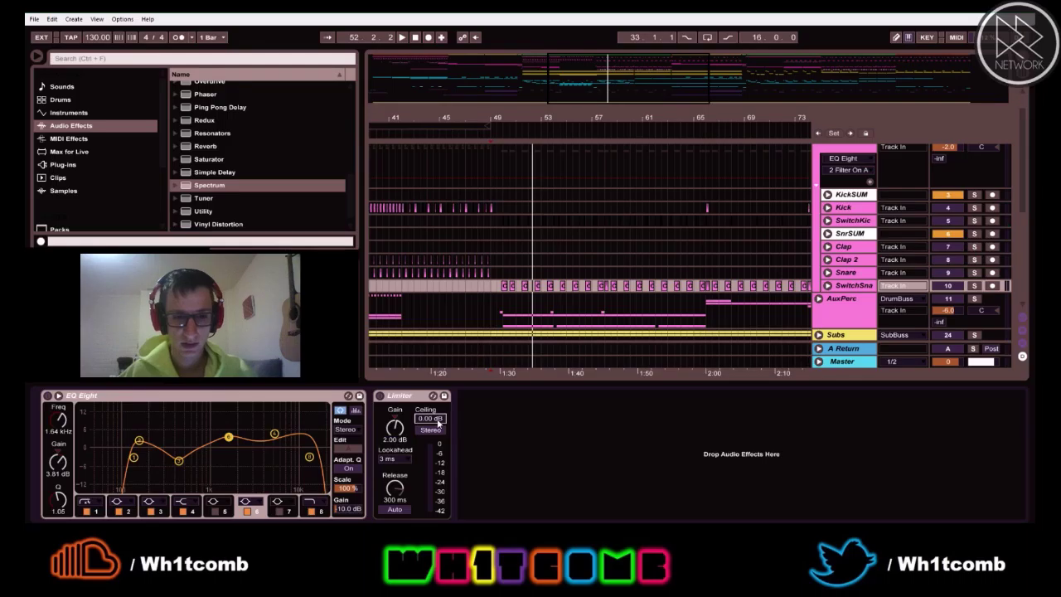
pyautogui.press('Tab')
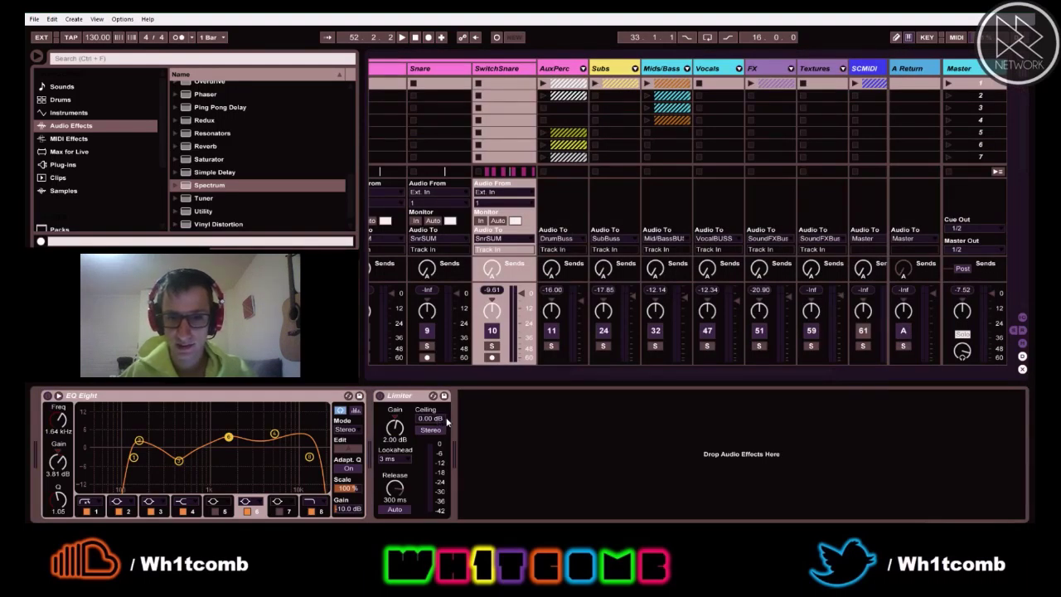
pyautogui.press('space')
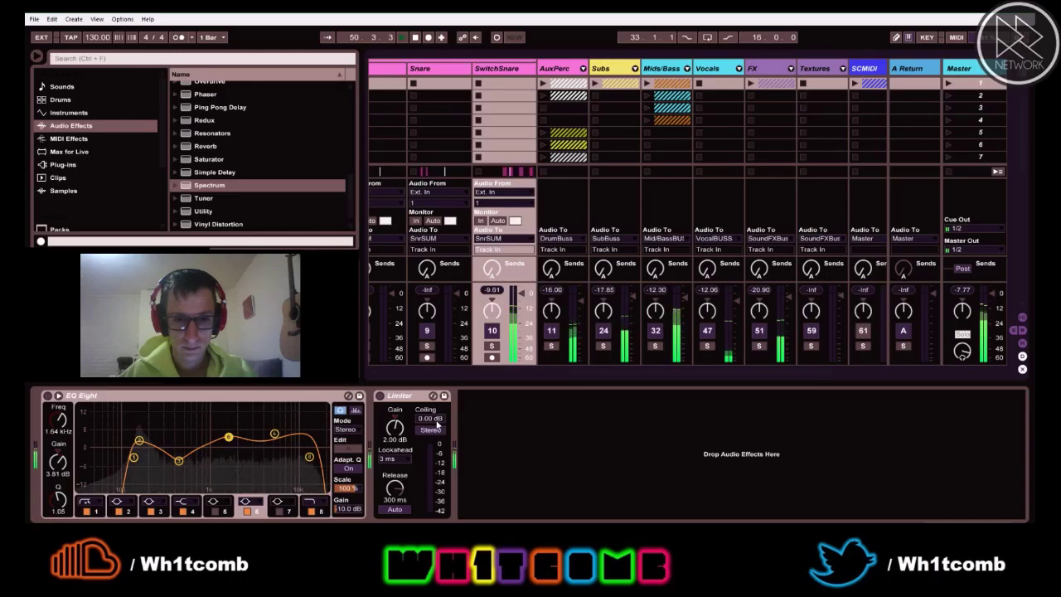
pyautogui.press('space')
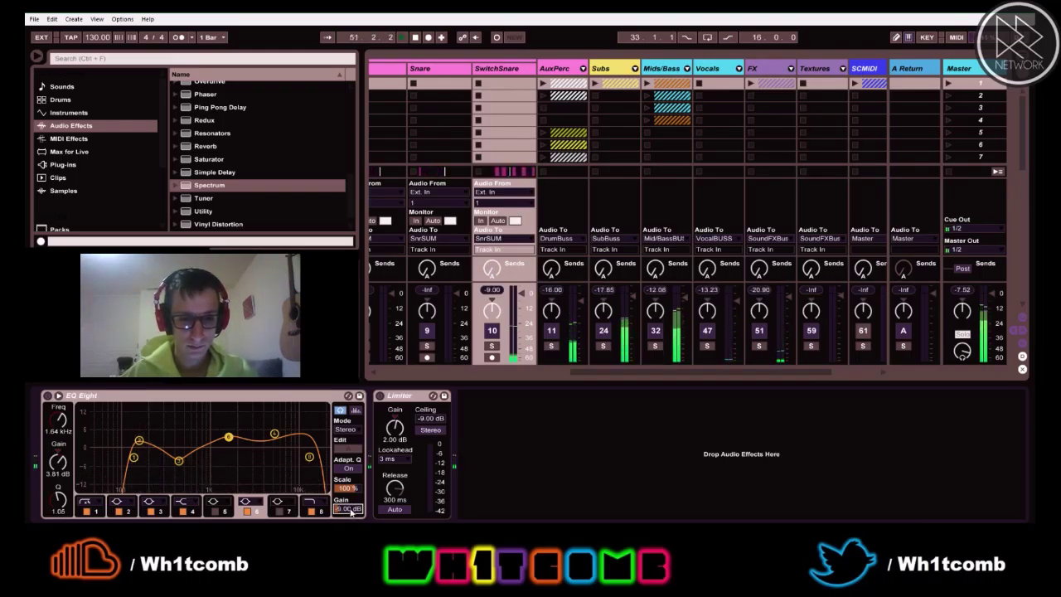
# Try the Limiter gain on the SwitchSnare track at 2.50 dB and 3.00 dB during playback
pyautogui.click(392, 442)
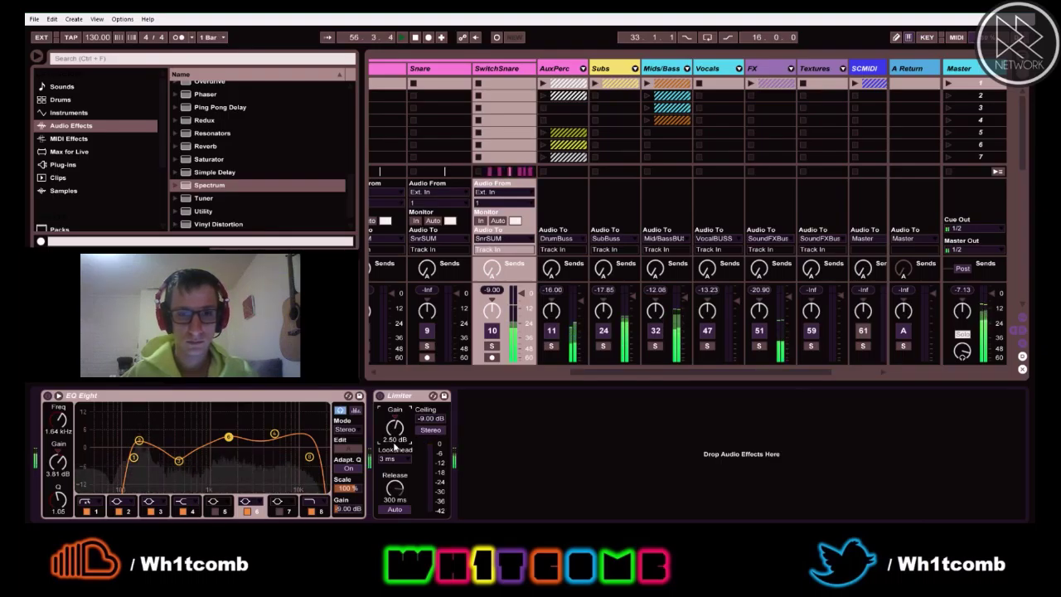
pyautogui.scroll(5, 393, 447)
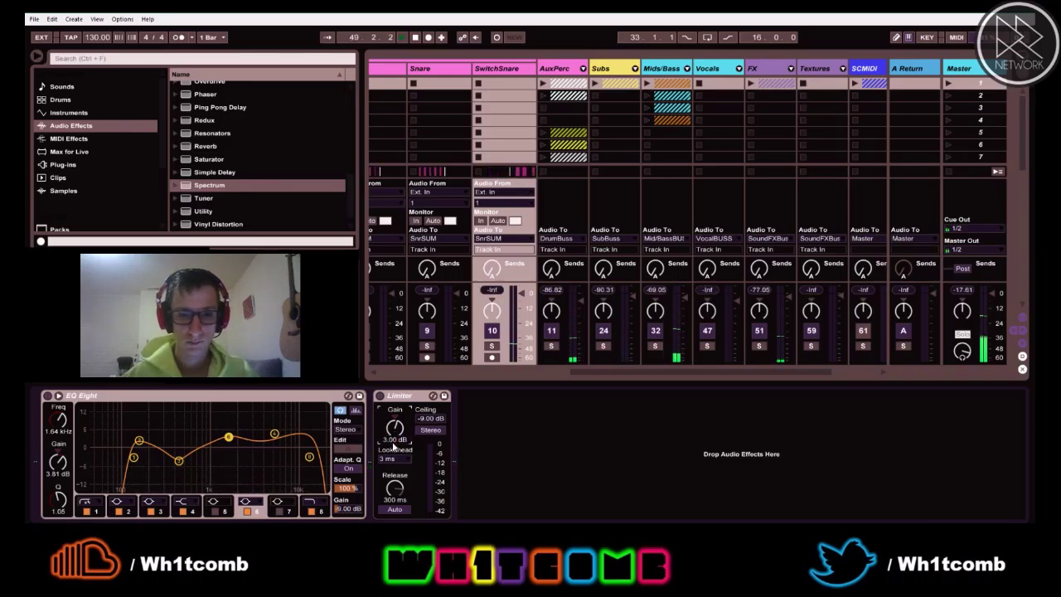
pyautogui.press('space')
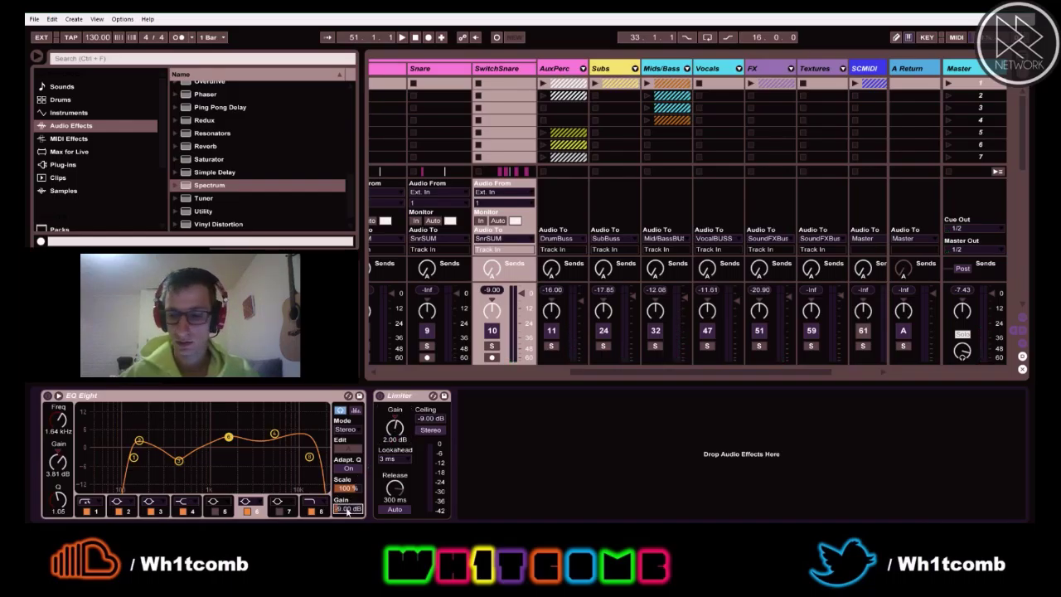
# Set the SwitchSnare Limiter ceiling and EQ Eight gain to -8.00 dB during playback and return to the arrangement
pyautogui.press('space')
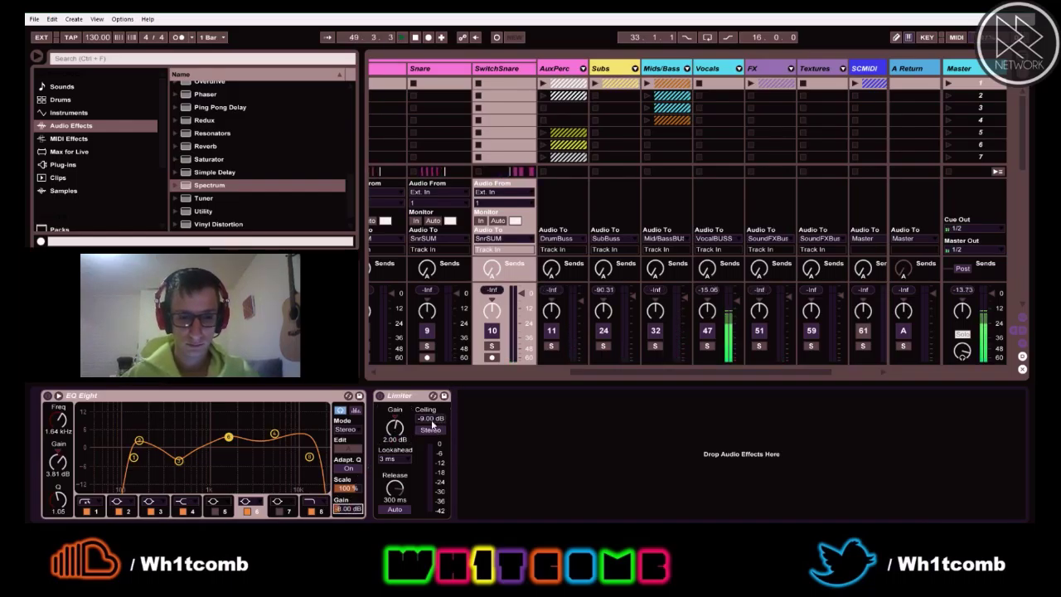
pyautogui.moveTo(432, 421); pyautogui.dragTo(431, 417)
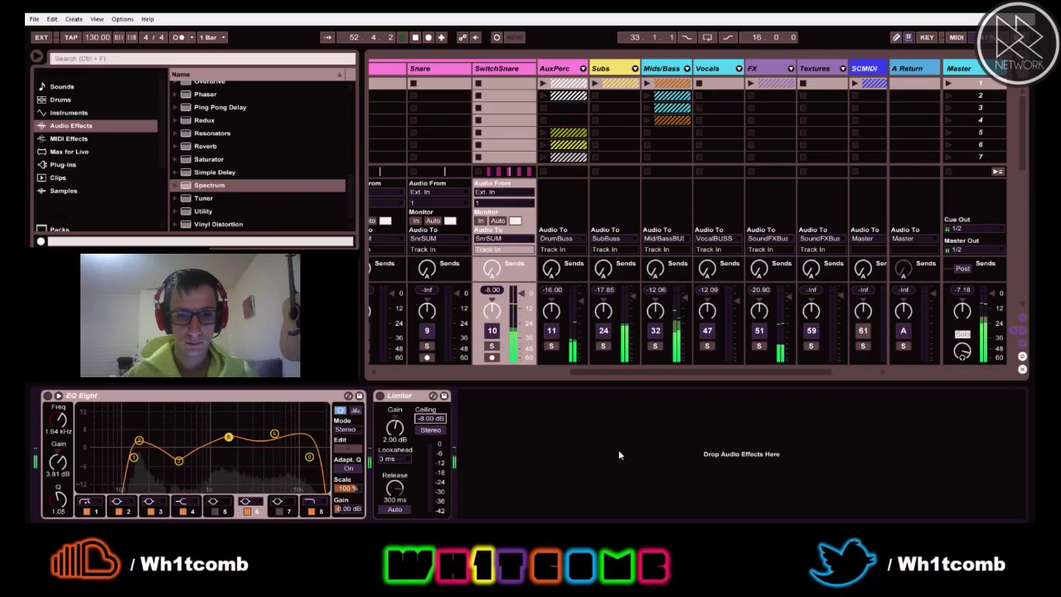
pyautogui.press('Tab')
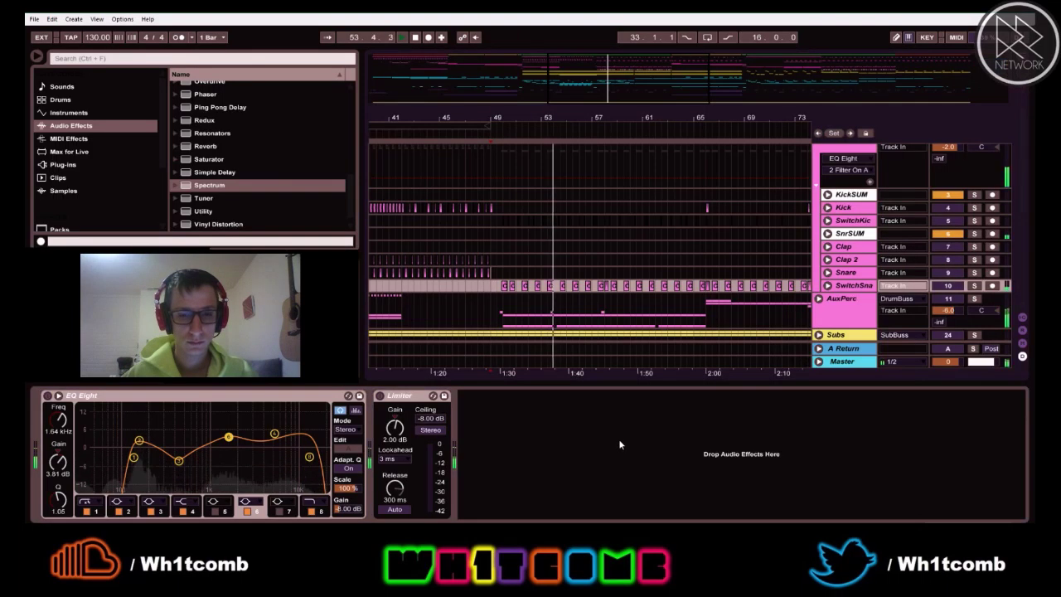
# Play the arrangement from around bar 90 and collapse the Kick&Snare group
pyautogui.press('-')
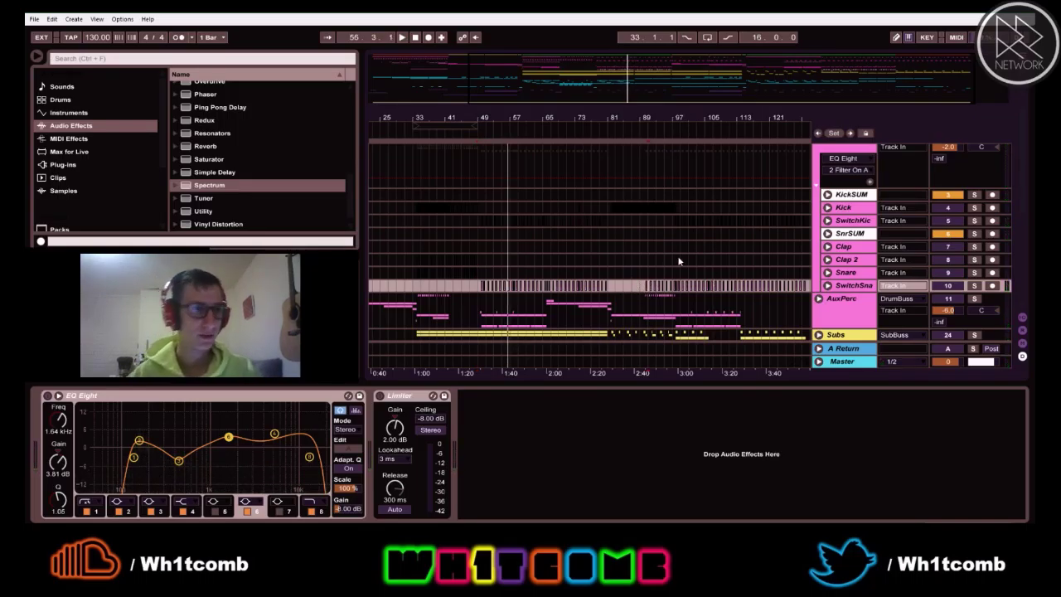
pyautogui.press('space')
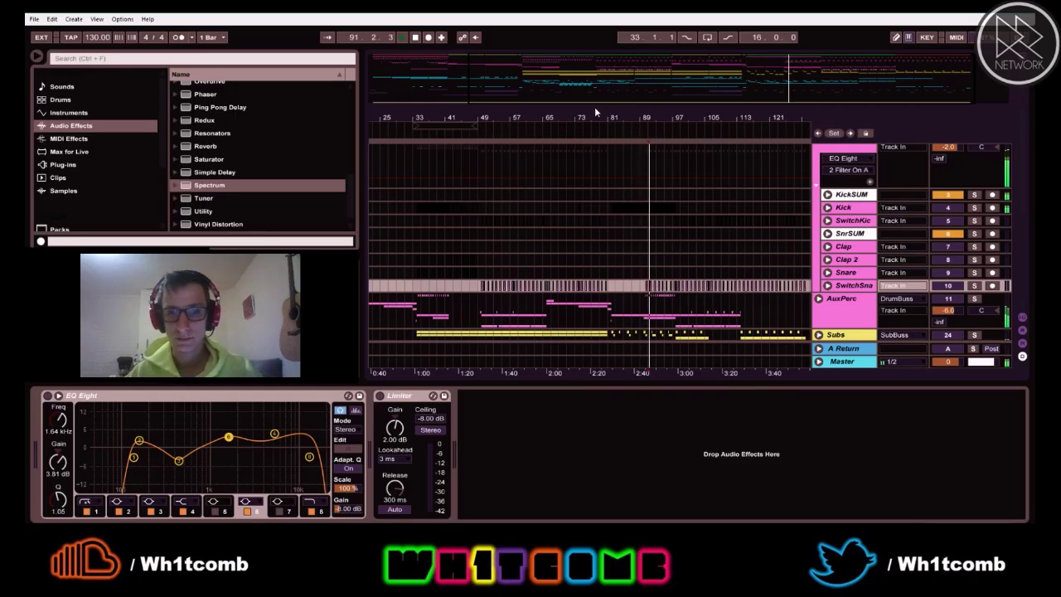
pyautogui.press('-')
pyautogui.scroll(2, 778, 224)
pyautogui.click(819, 163)
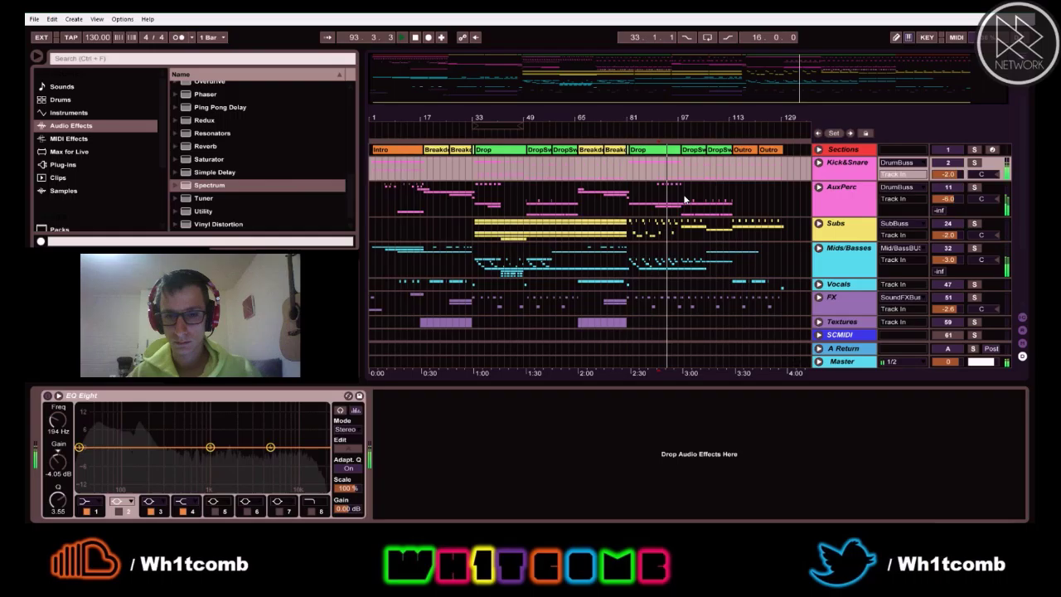
# Listen to the arrangement from around bar 98 through the outro, and return the playback position to the drop at bar 81
pyautogui.click(694, 194)
pyautogui.press('space')
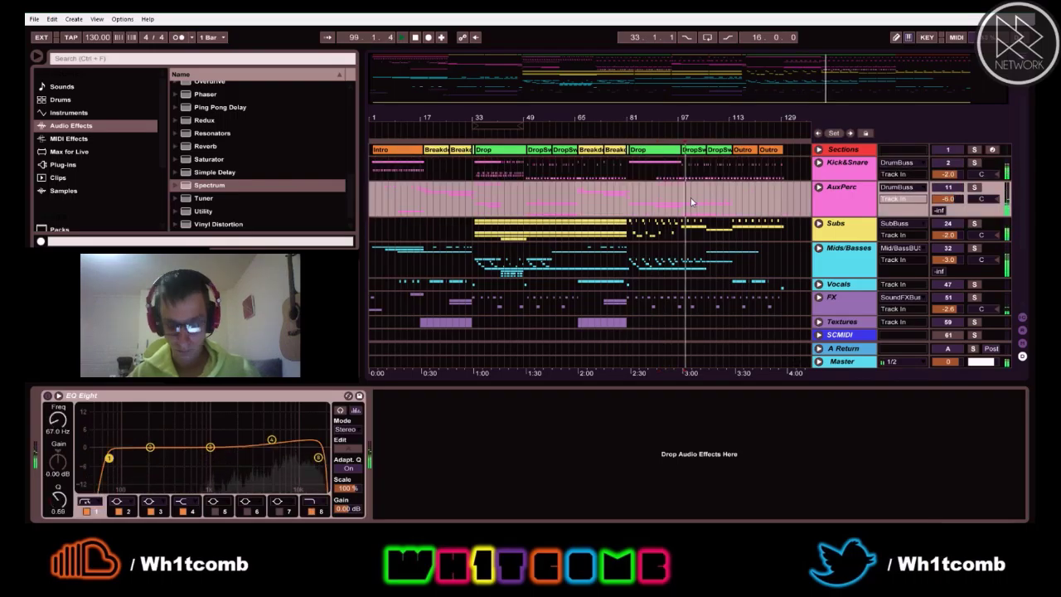
pyautogui.press('space')
pyautogui.press('space')
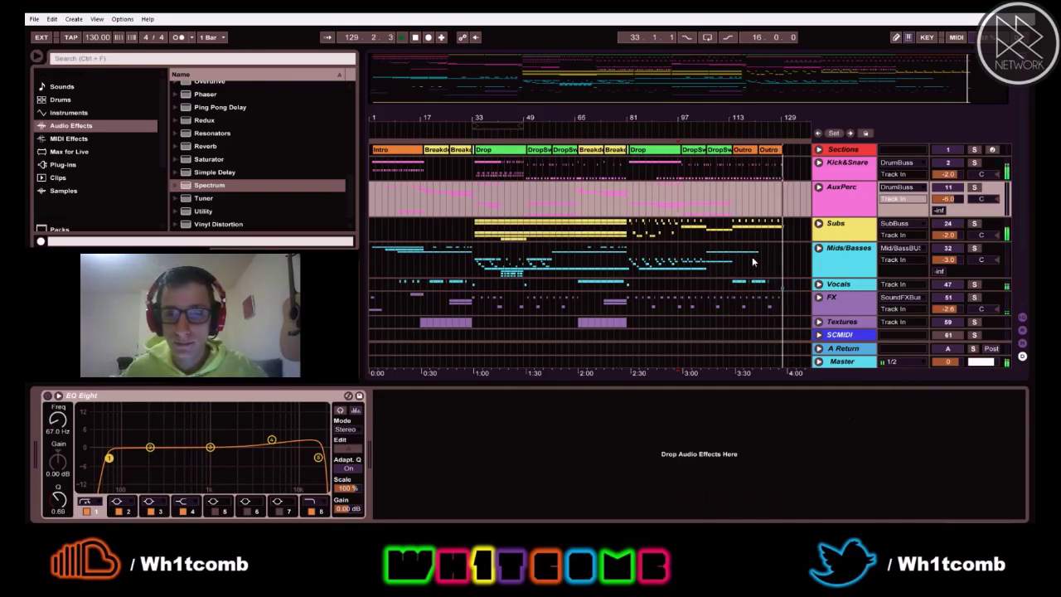
pyautogui.click(624, 202)
pyautogui.press('space')
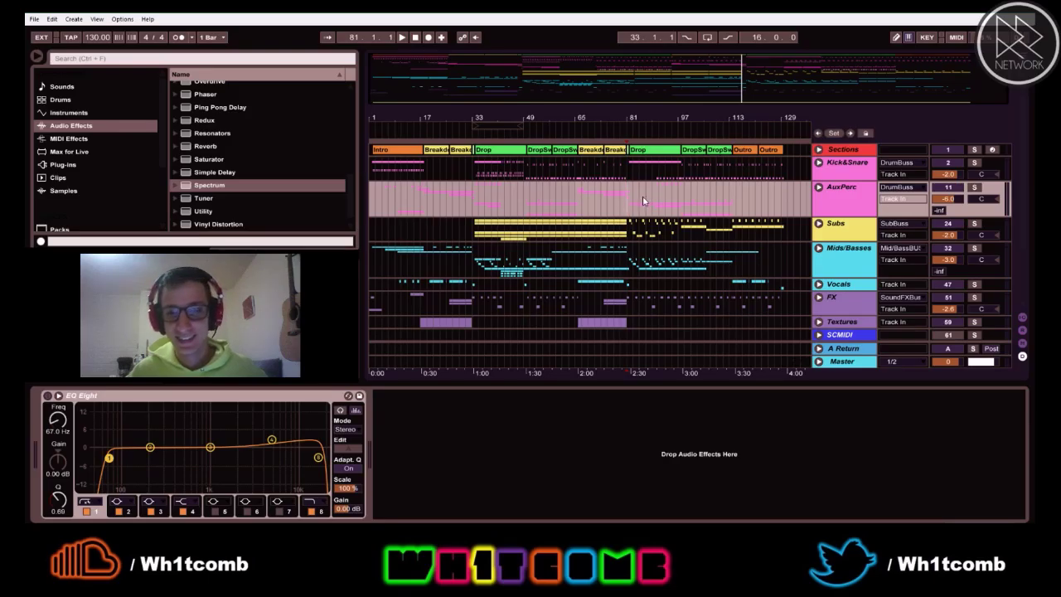
# Play the DropSwitch section from bar 97 and stop playback at around bar 98
pyautogui.click(681, 196)
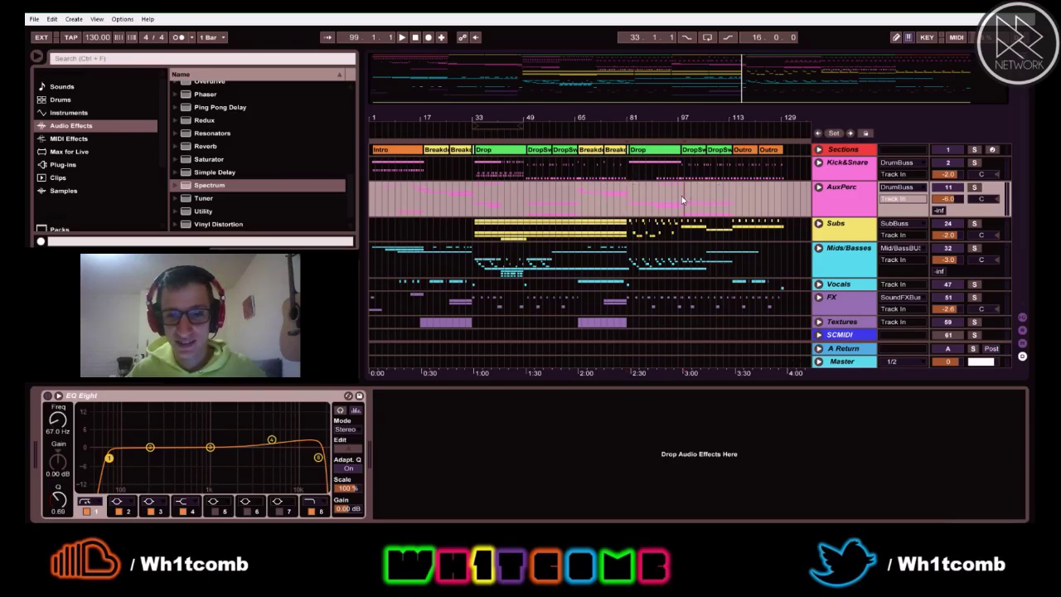
pyautogui.click(678, 199)
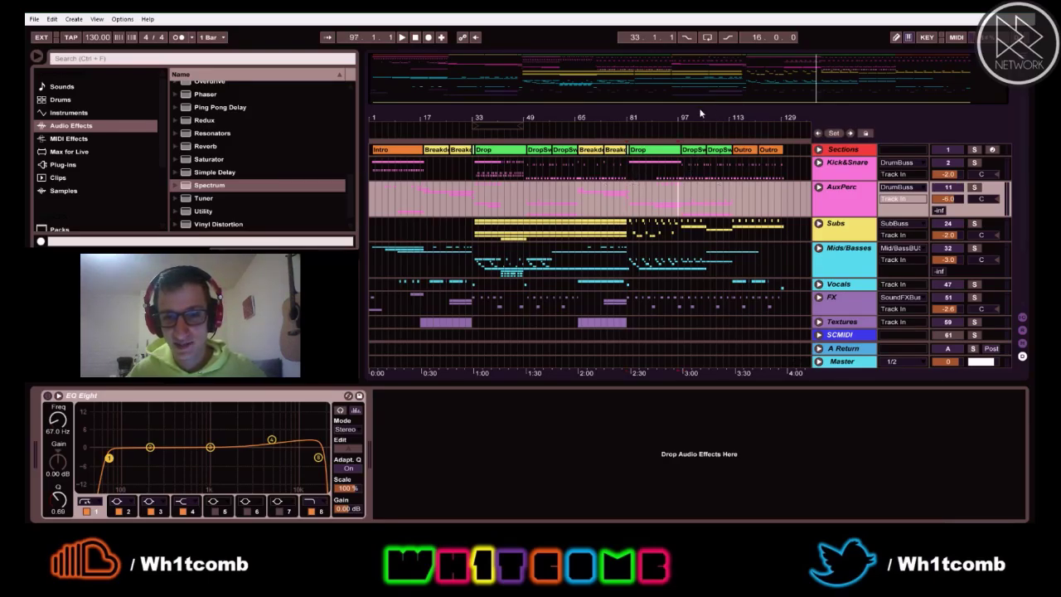
pyautogui.press('+')
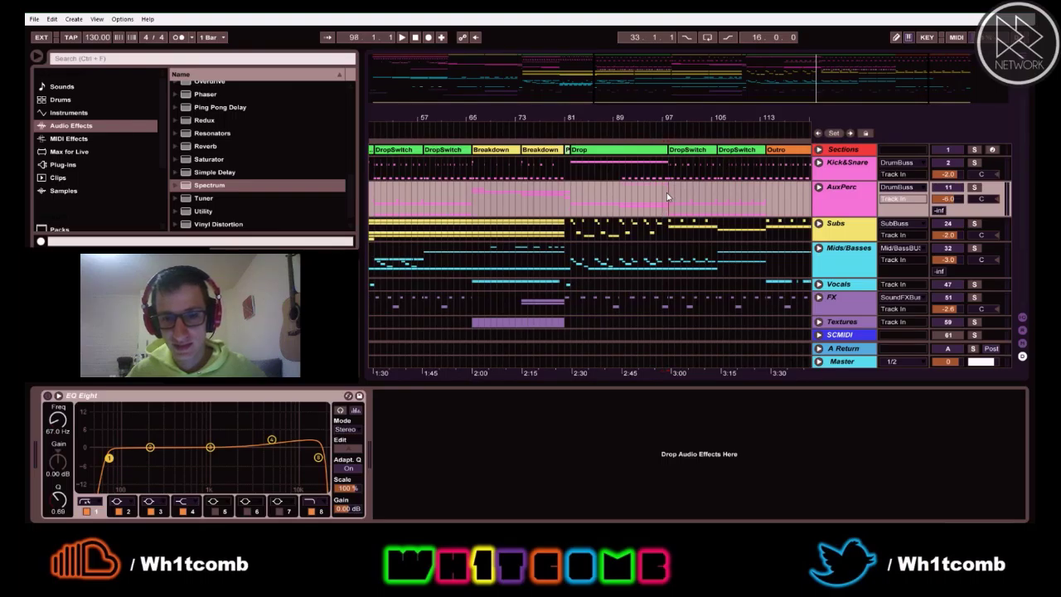
pyautogui.press('space')
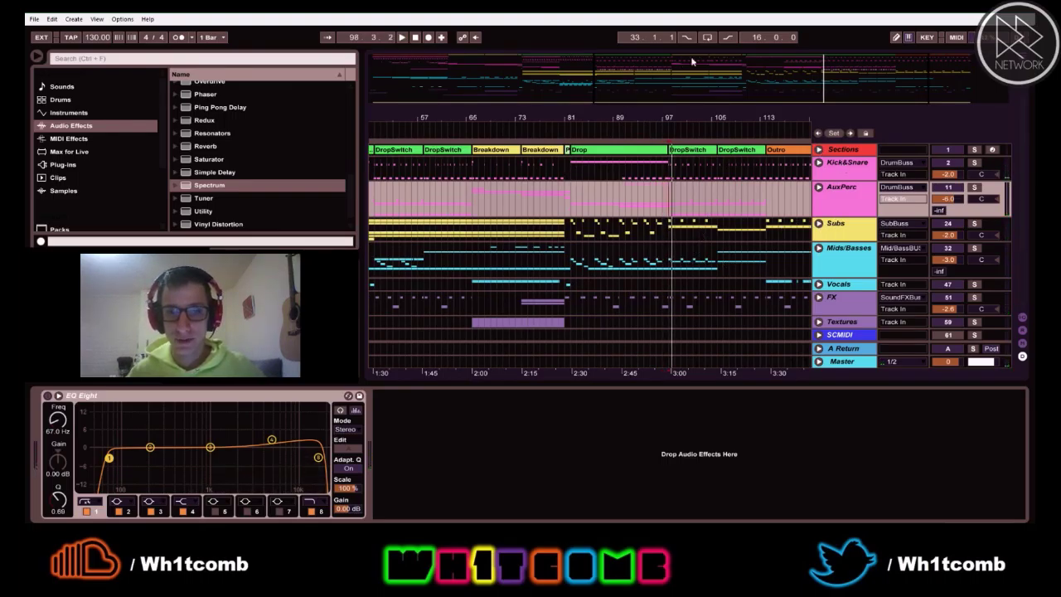
pyautogui.scroll(-2, 678, 211)
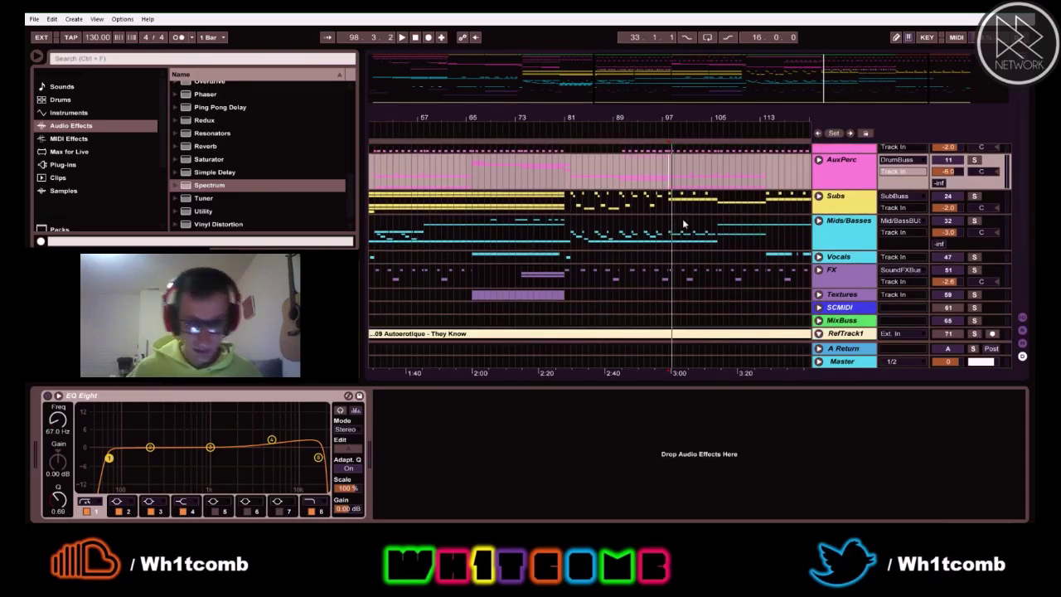
pyautogui.scroll(2, 682, 218)
pyautogui.moveTo(690, 104); pyautogui.dragTo(690, 66)
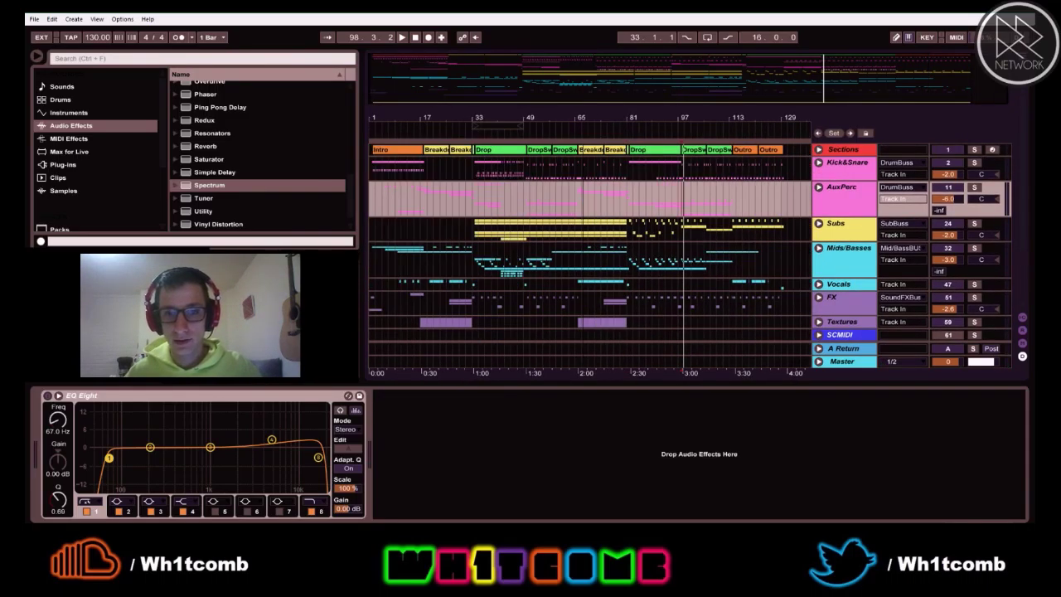
# Save the Live Set as a new version named DaNinja5.09.16 PreMaster in the Da Ninja Project folder
pyautogui.click(34, 20)
pyautogui.click(58, 126)
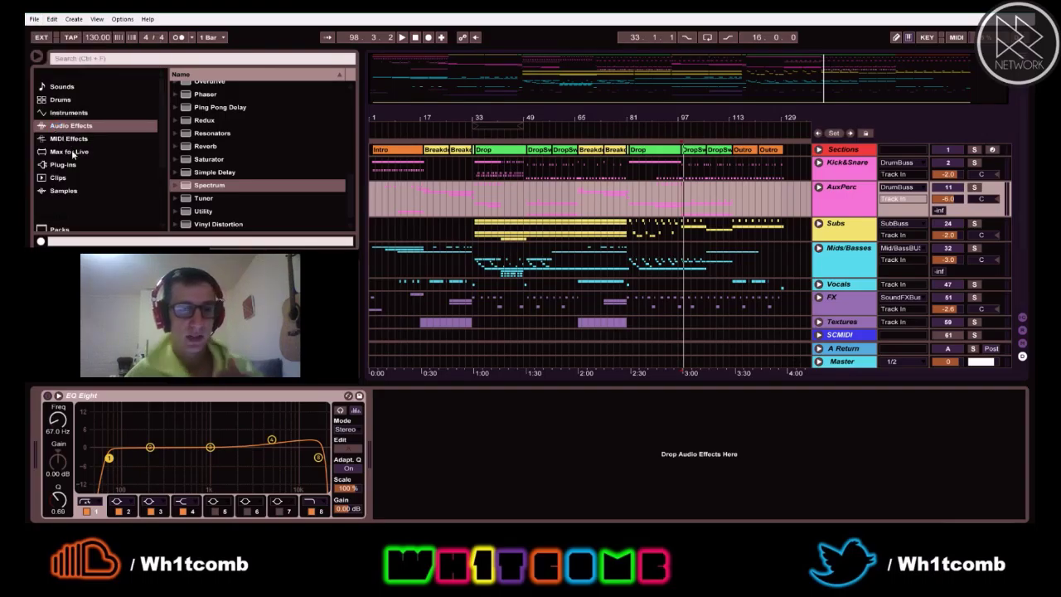
pyautogui.click(502, 367)
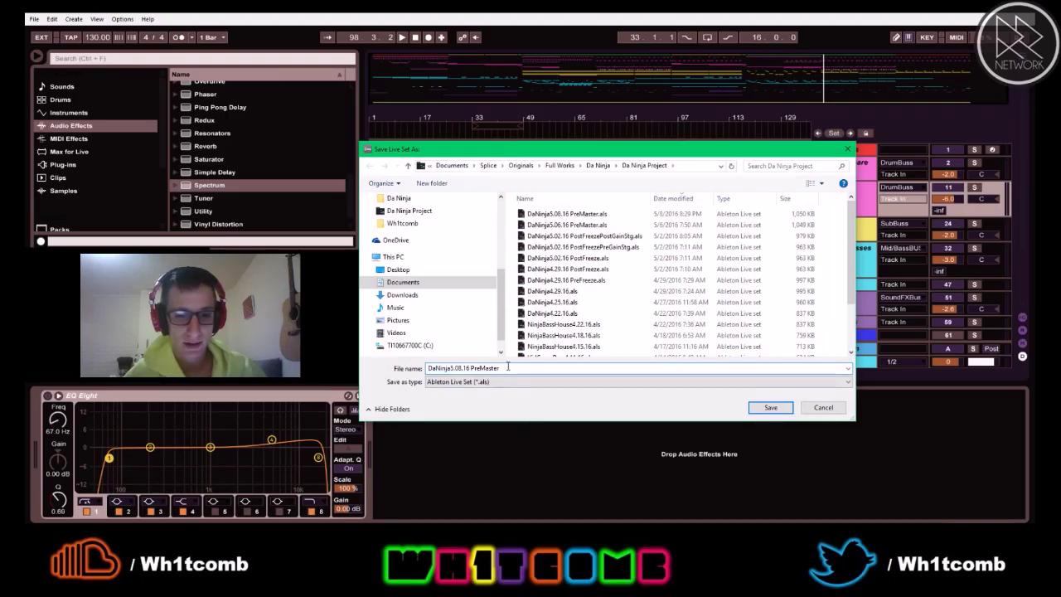
pyautogui.press('Left')
pyautogui.press('Left')
pyautogui.press('Left')
pyautogui.press('Left')
pyautogui.press('Left')
pyautogui.press('Left')
pyautogui.press('Left')
pyautogui.press('Left')
pyautogui.press('Left')
pyautogui.press('Left')
pyautogui.press('Left')
pyautogui.press('Left')
pyautogui.press('Left')
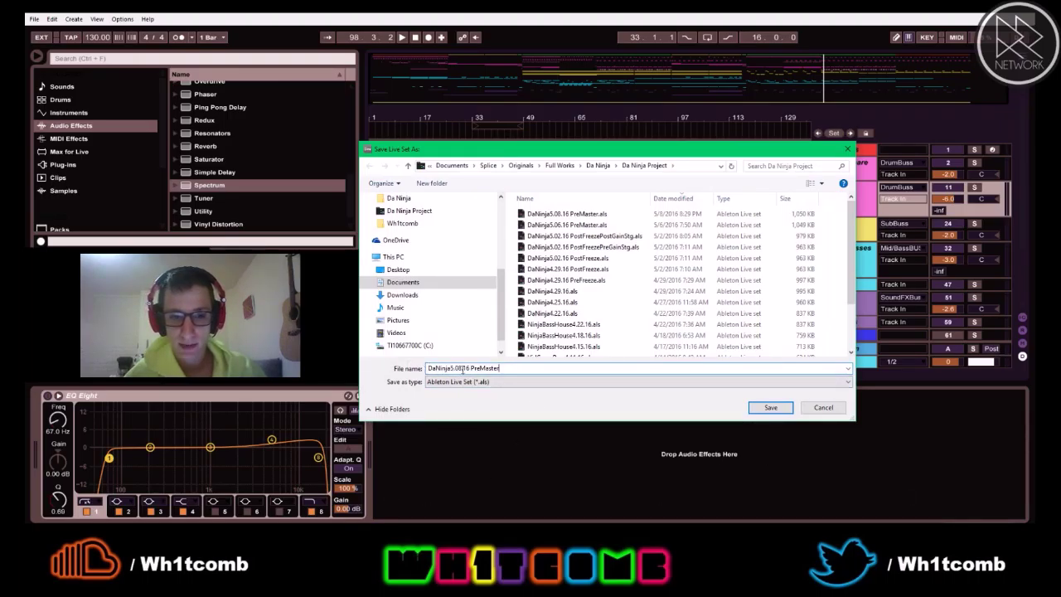
pyautogui.press('BackSpace')
pyautogui.write('9')
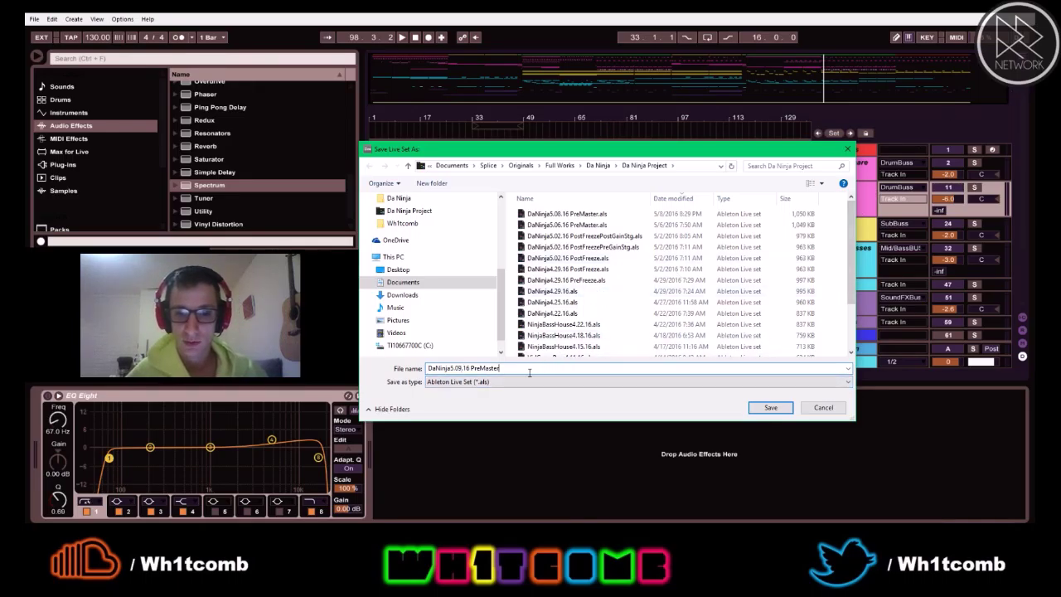
pyautogui.click(772, 407)
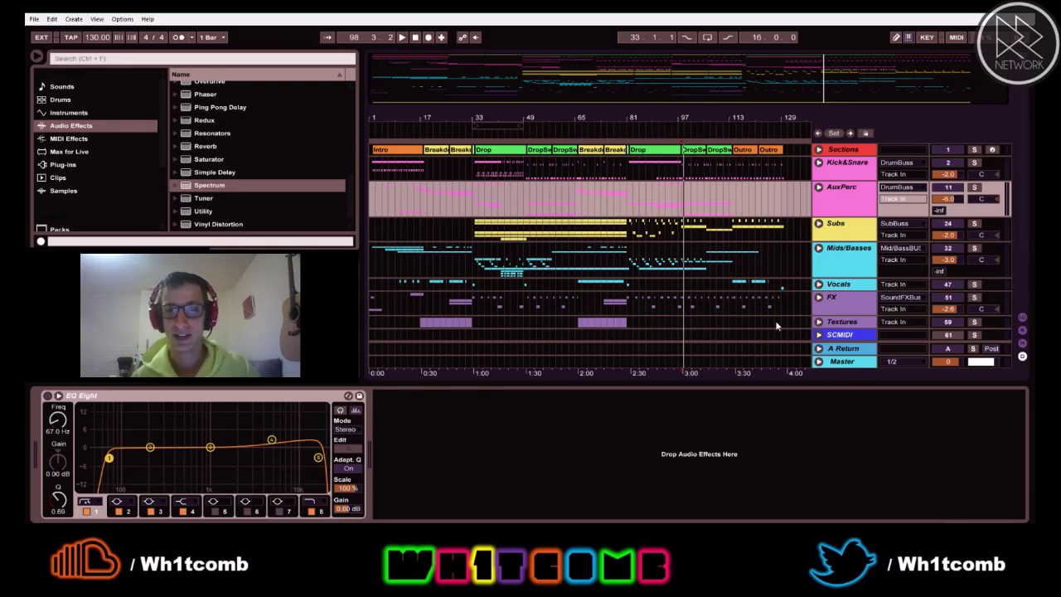
# Look over the arrangement's track list and inspect the tracks inside the Kick&Snare group
pyautogui.scroll(-3, 727, 265)
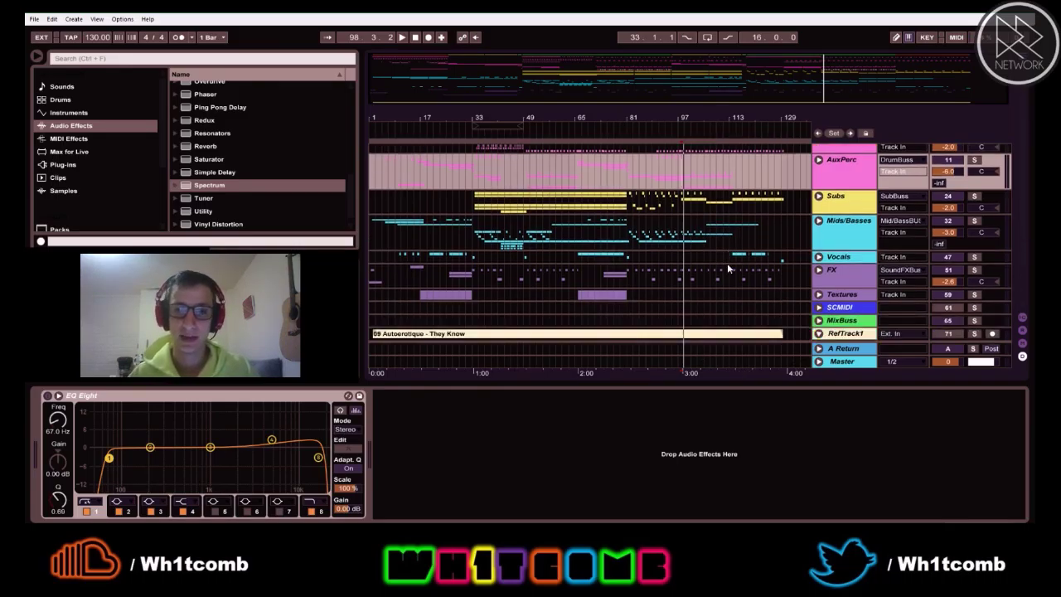
pyautogui.scroll(2, 727, 263)
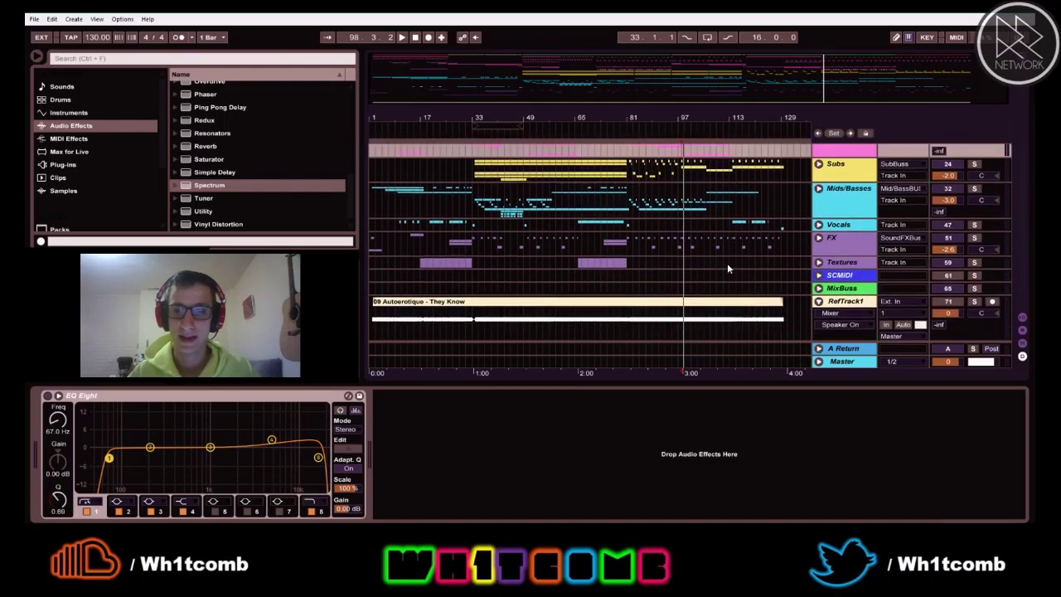
pyautogui.scroll(-2, 742, 265)
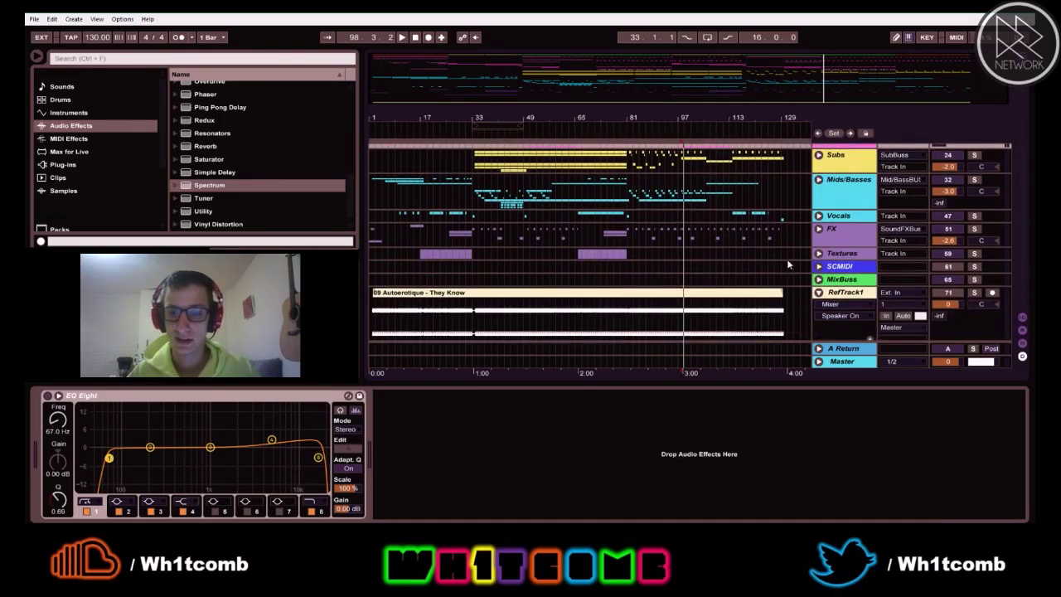
pyautogui.scroll(2, 870, 297)
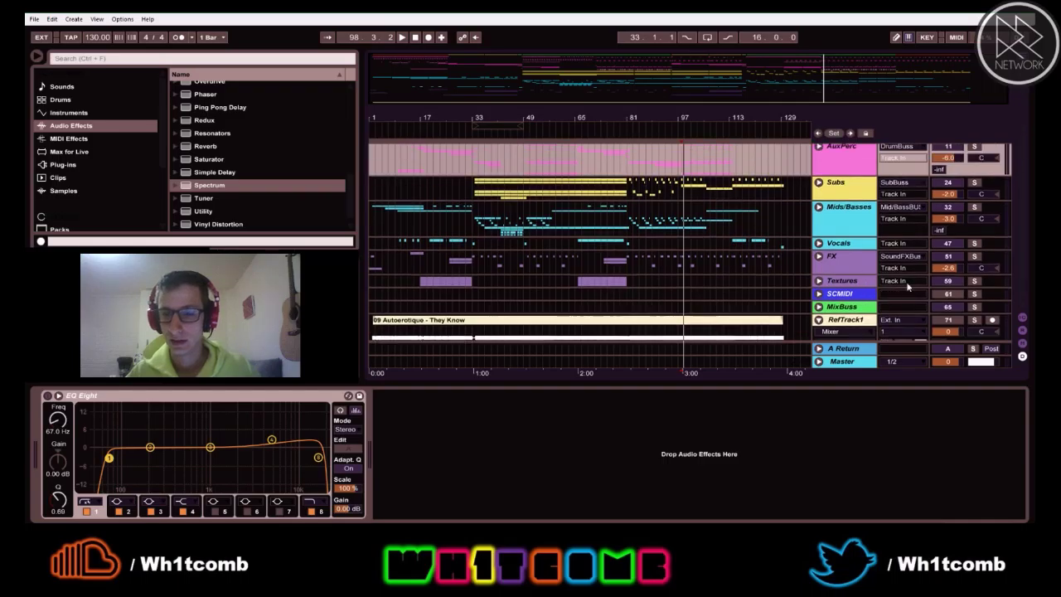
pyautogui.scroll(1, 935, 240)
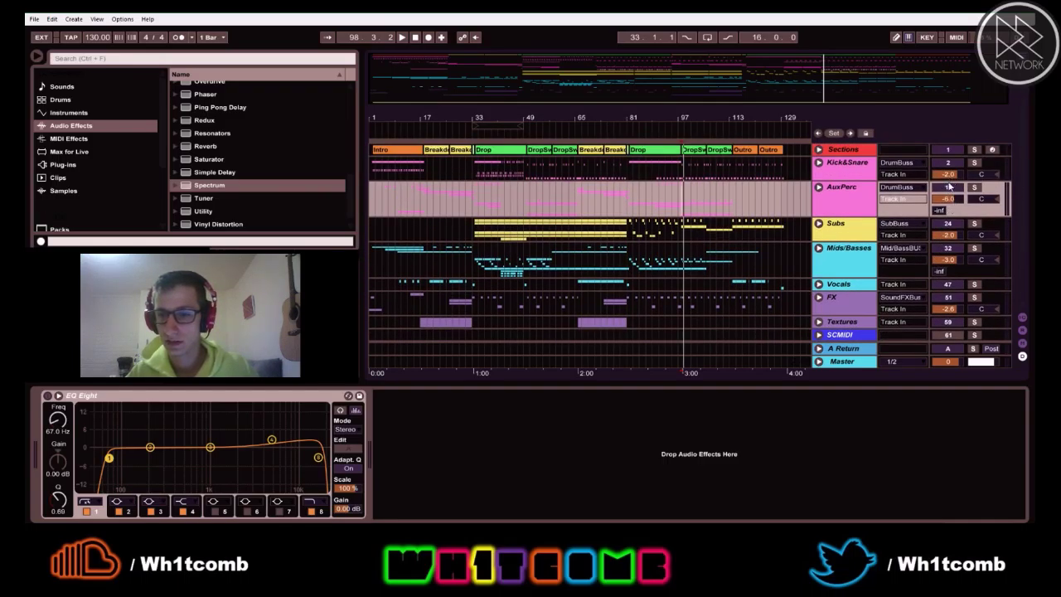
pyautogui.scroll(-2, 949, 265)
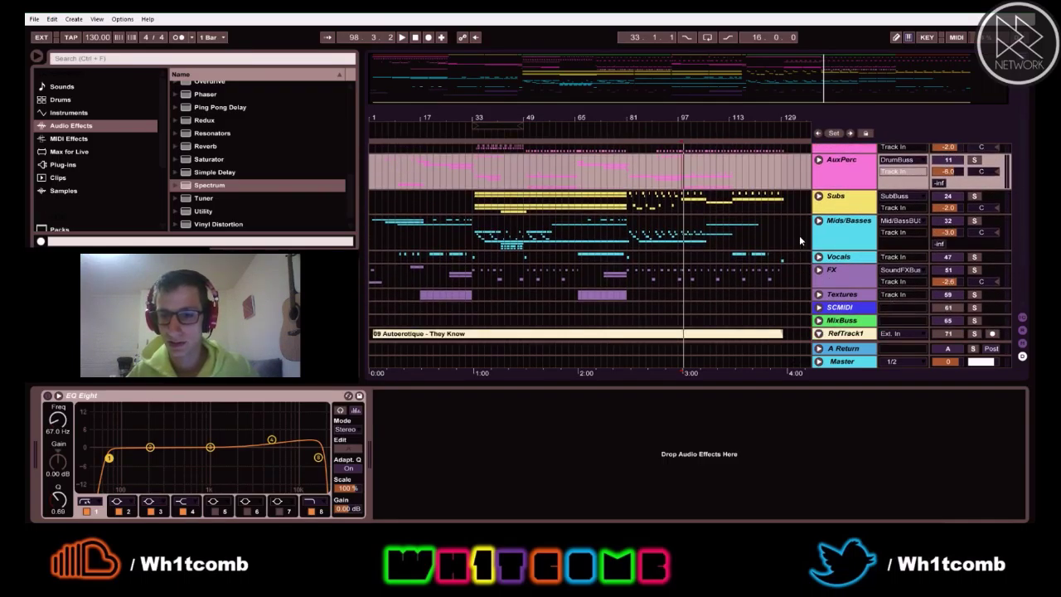
pyautogui.scroll(2, 800, 240)
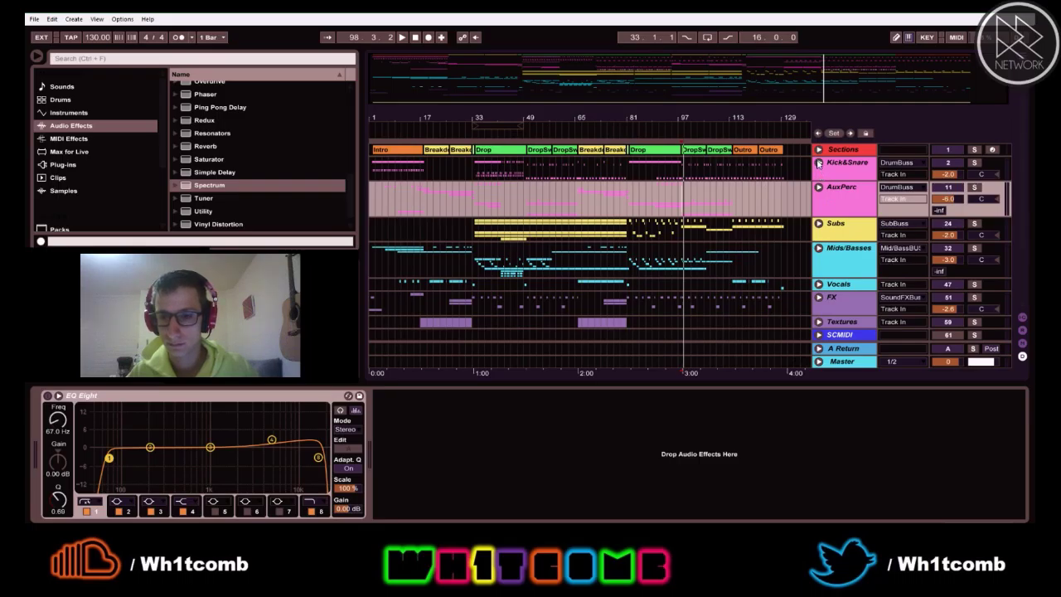
pyautogui.click(819, 164)
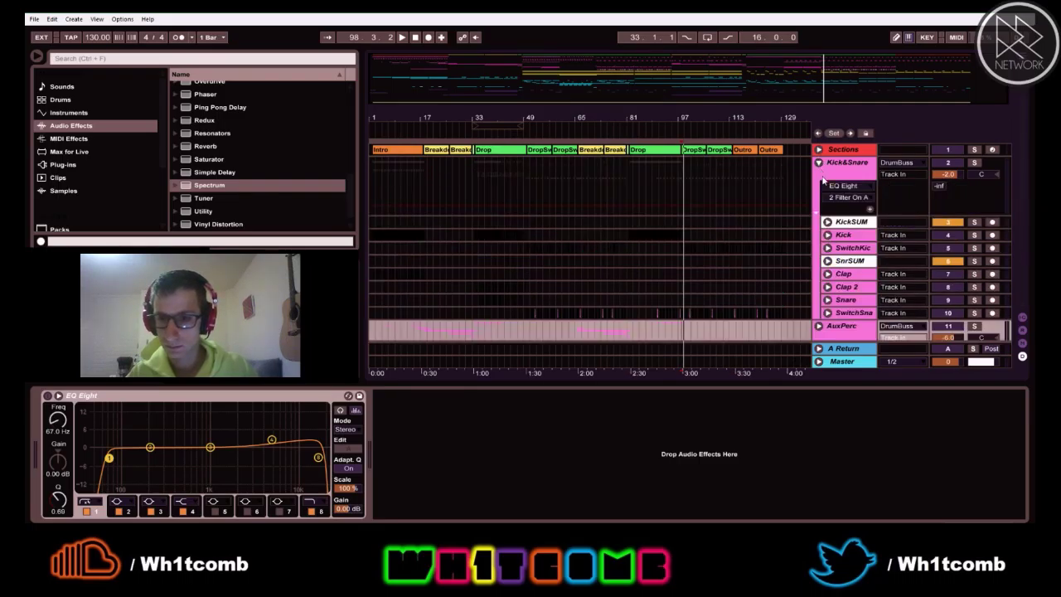
pyautogui.click(819, 163)
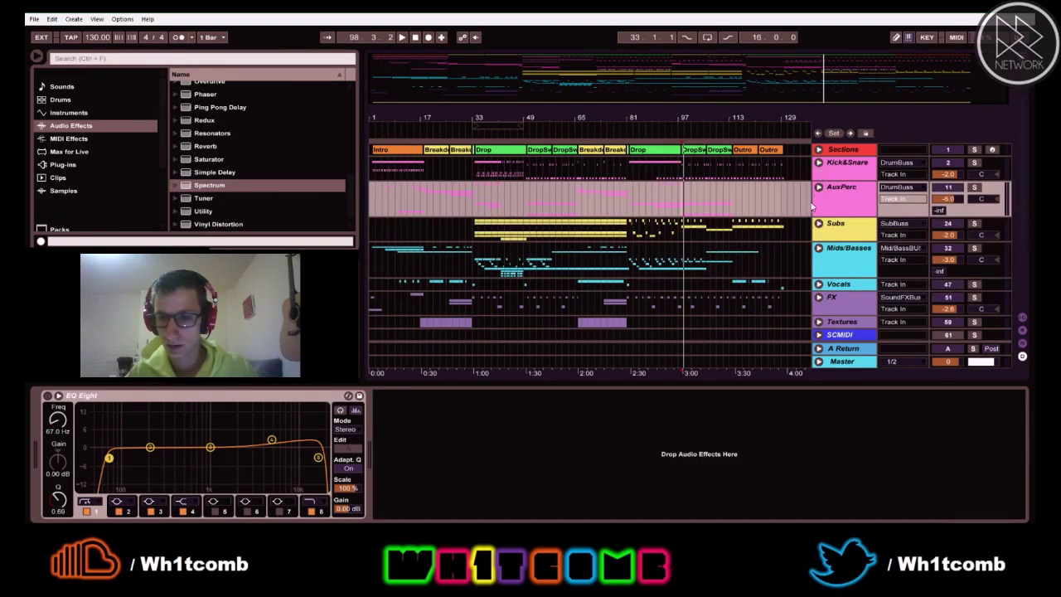
# Expand the AuxPerc group, look through its percussion tracks, and collapse the group again
pyautogui.click(818, 188)
pyautogui.scroll(1, 817, 194)
pyautogui.scroll(-6, 818, 190)
pyautogui.scroll(7, 819, 189)
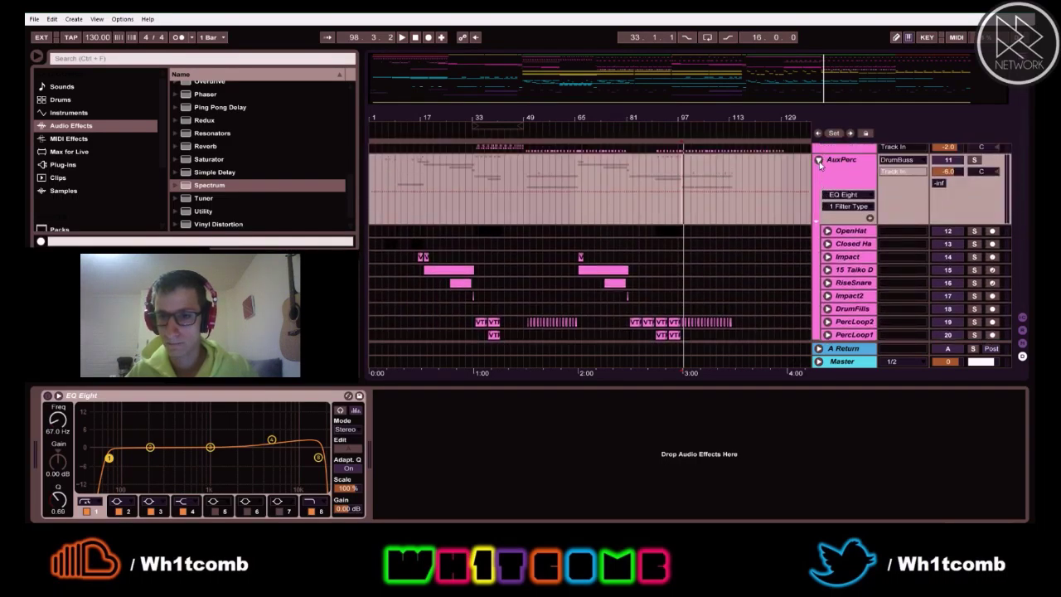
pyautogui.click(821, 160)
# Expand the Subs group, review its Yoy, Wub and Offbeat tracks, and collapse the group again
pyautogui.scroll(-1, 820, 164)
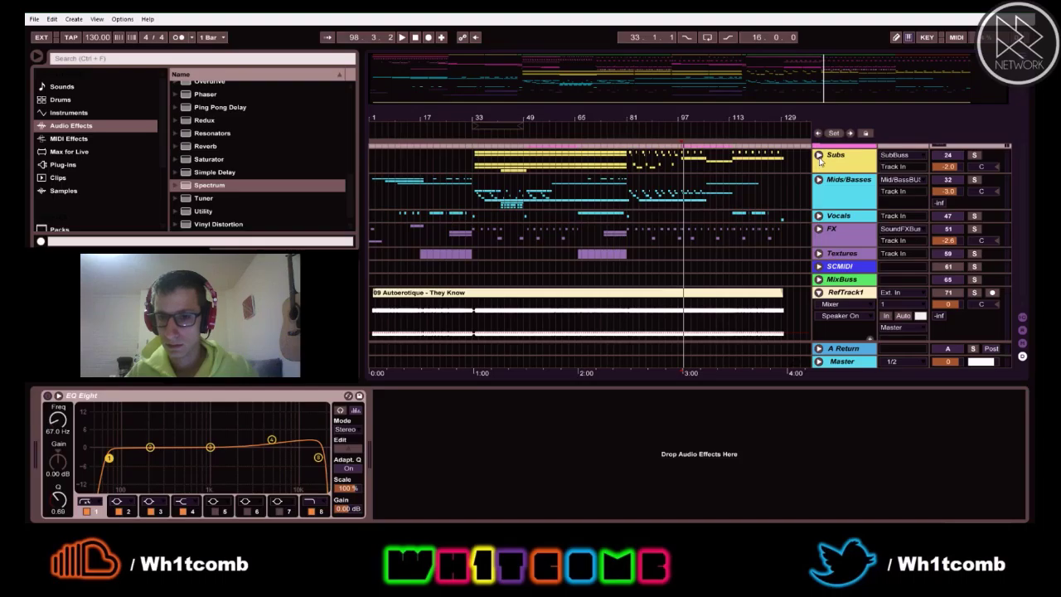
pyautogui.click(818, 156)
pyautogui.scroll(-2, 823, 182)
pyautogui.scroll(-3, 825, 187)
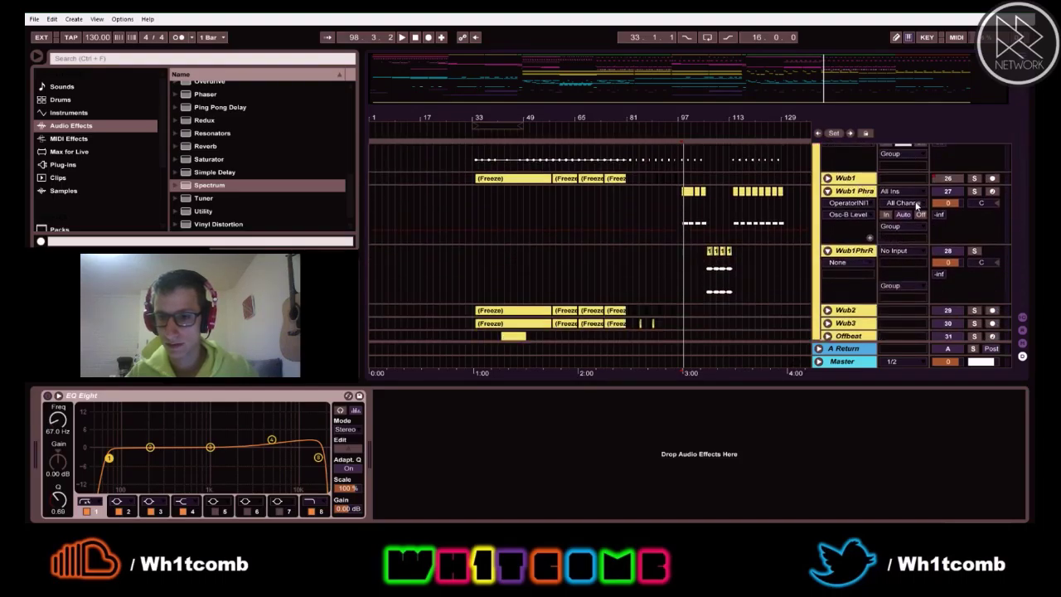
pyautogui.scroll(10, 822, 188)
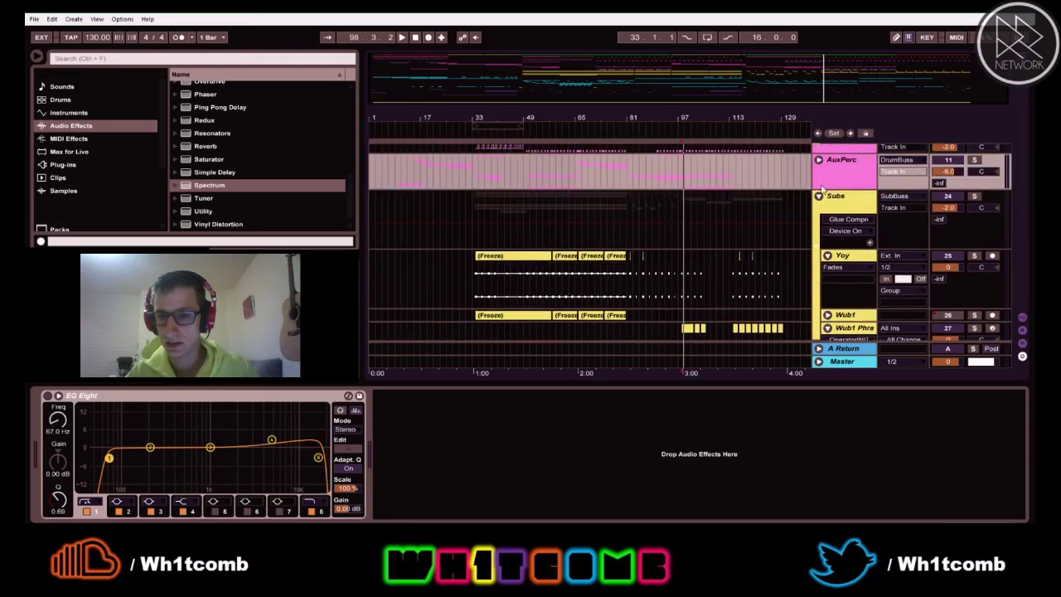
pyautogui.click(818, 195)
# Expand the Mids/Basses group, look through its bass and synth tracks, and collapse it again
pyautogui.scroll(-1, 818, 197)
pyautogui.click(819, 195)
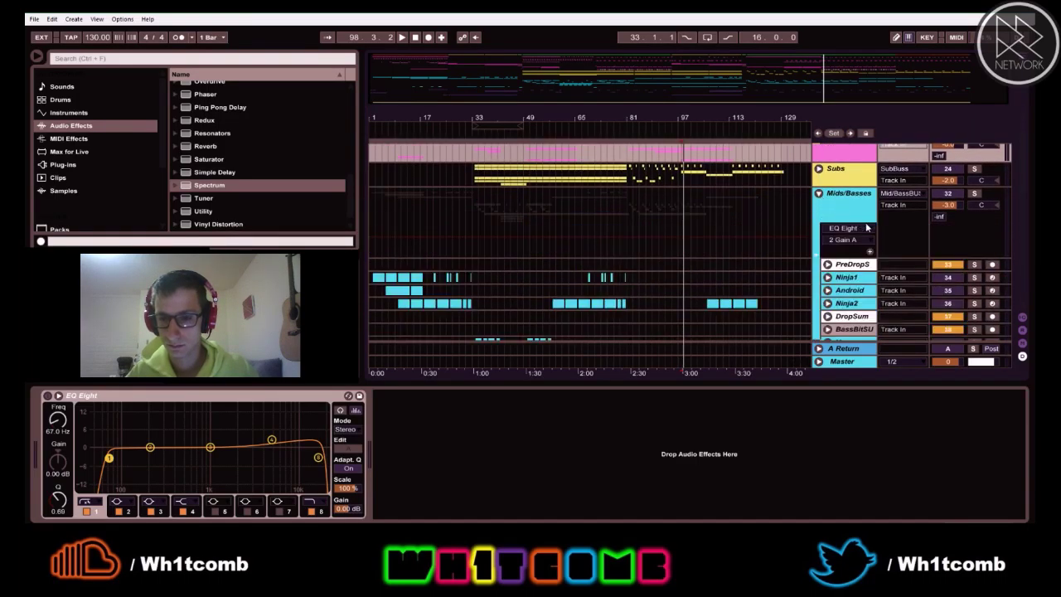
pyautogui.scroll(-7, 862, 229)
pyautogui.scroll(6, 828, 190)
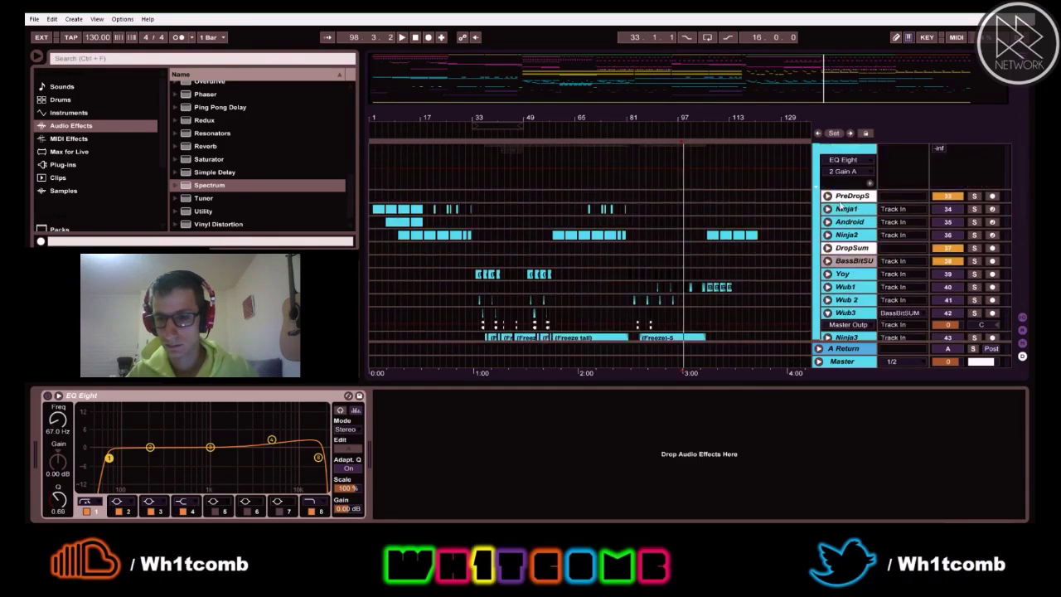
pyautogui.scroll(2, 821, 167)
pyautogui.click(818, 165)
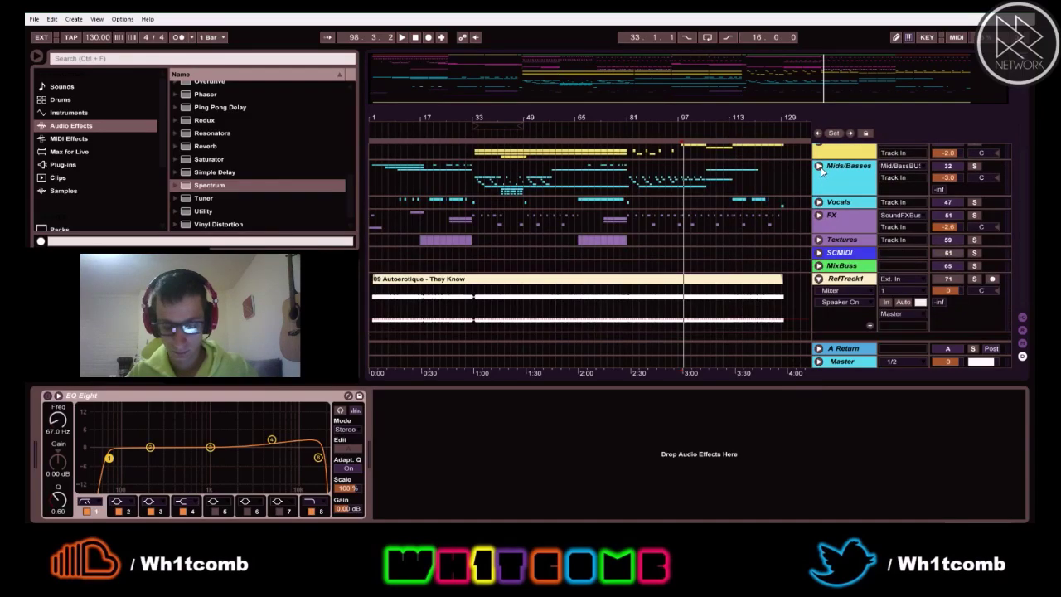
# Fold the Sword and Downer tracks inside the FX group, and collapse the group
pyautogui.click(818, 217)
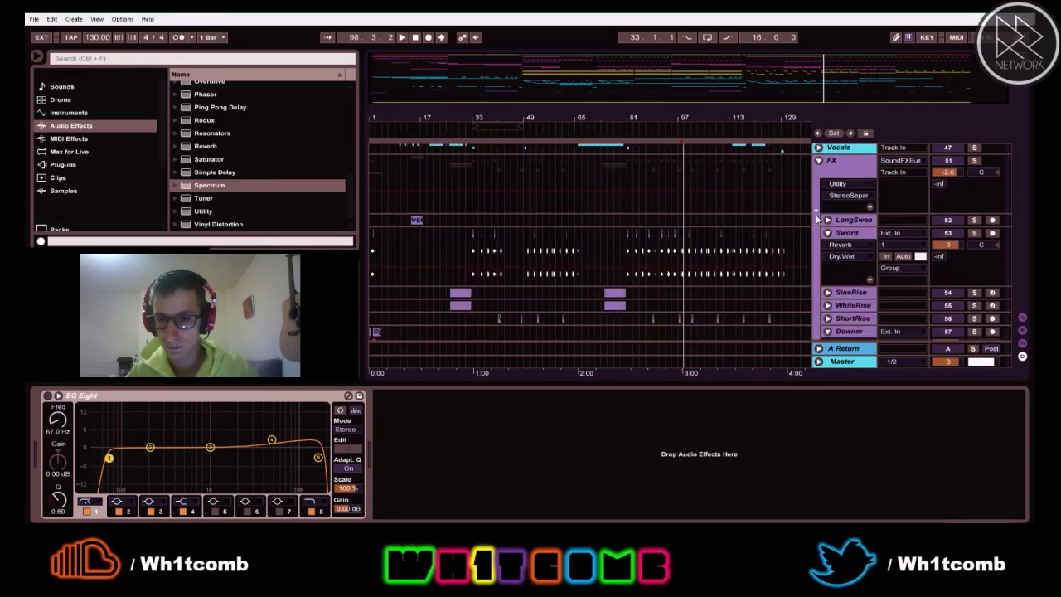
pyautogui.scroll(-2, 821, 215)
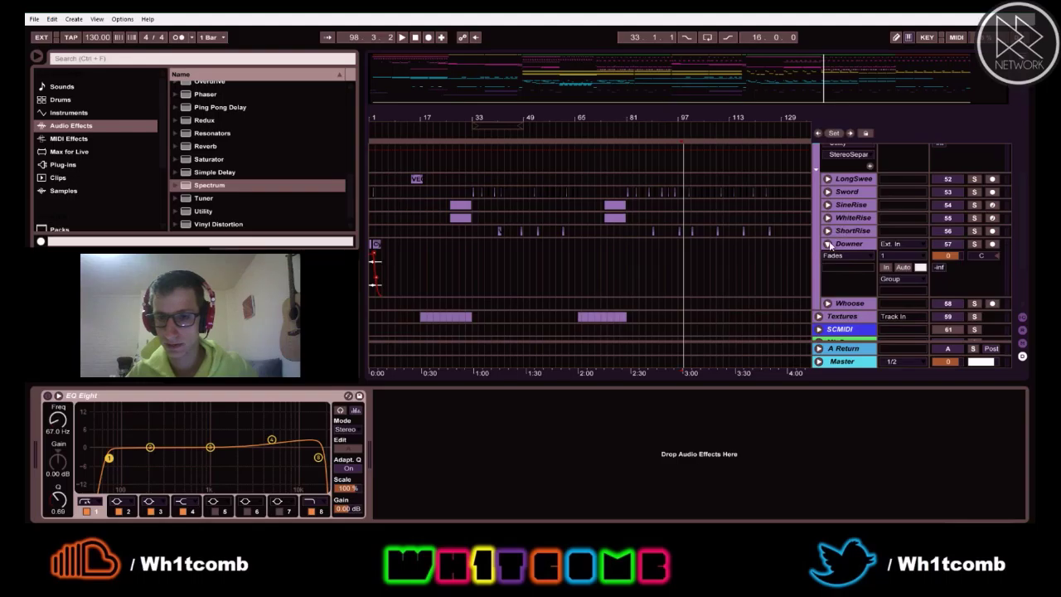
pyautogui.click(828, 244)
pyautogui.scroll(4, 834, 270)
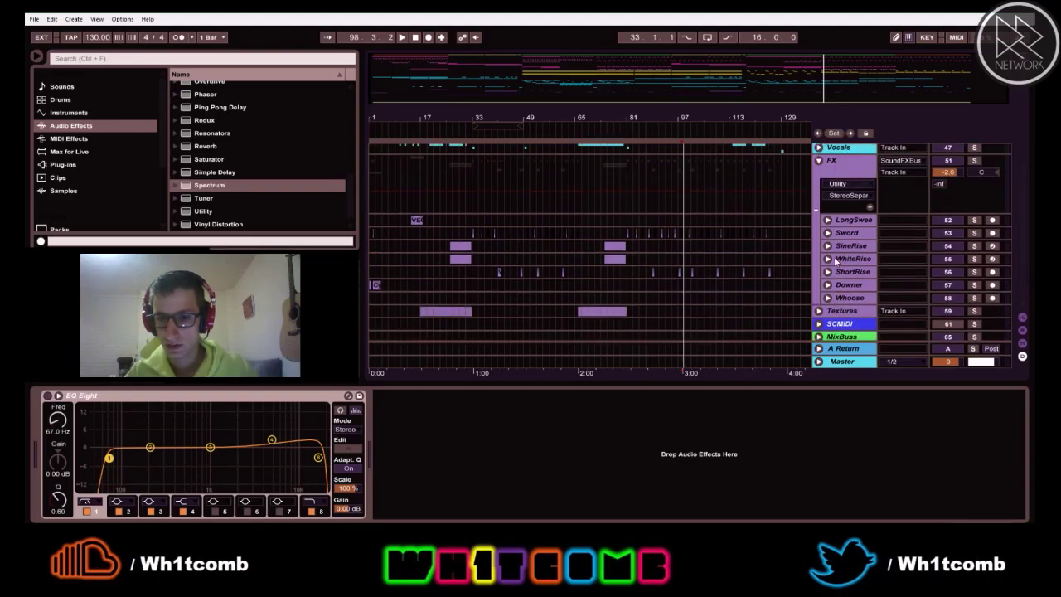
pyautogui.click(818, 202)
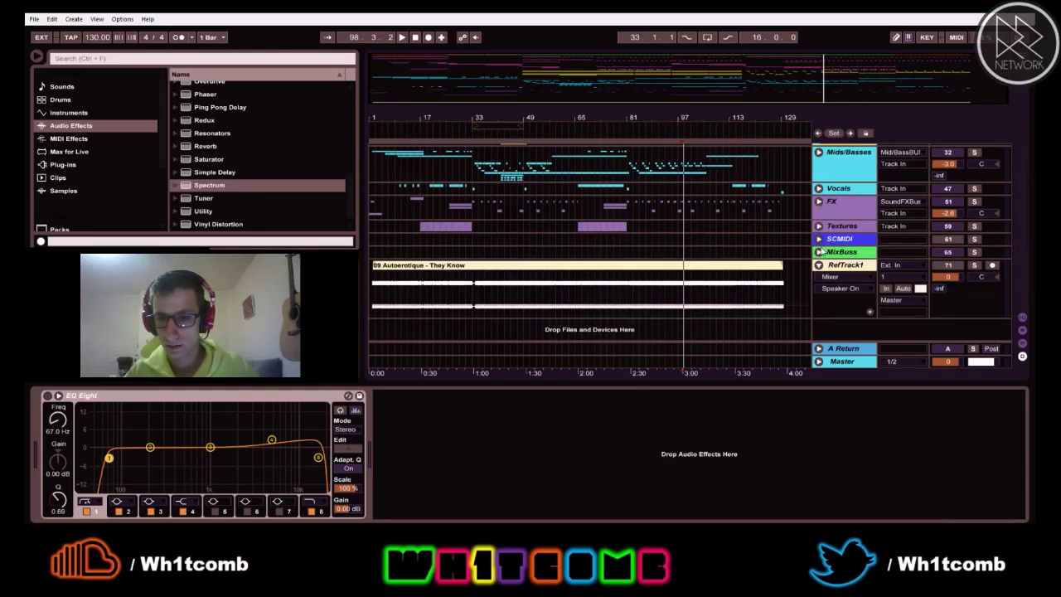
# Fold the Wind track inside the Textures group, and collapse the group
pyautogui.click(819, 228)
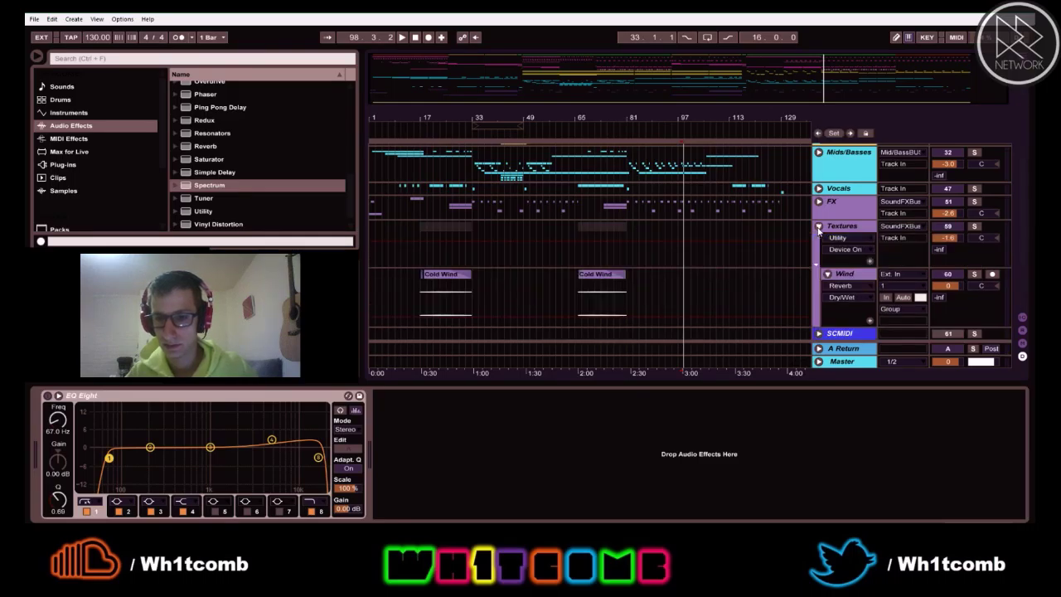
pyautogui.scroll(-2, 819, 230)
pyautogui.click(827, 246)
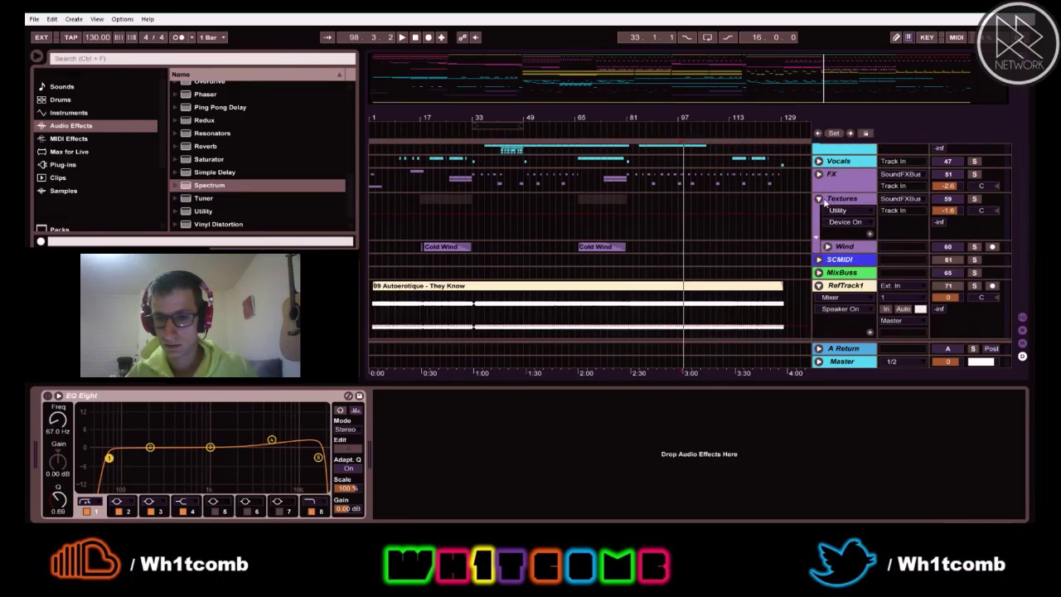
pyautogui.click(819, 200)
# Expand the MixBuss group and fold its DrumBuss track
pyautogui.click(818, 226)
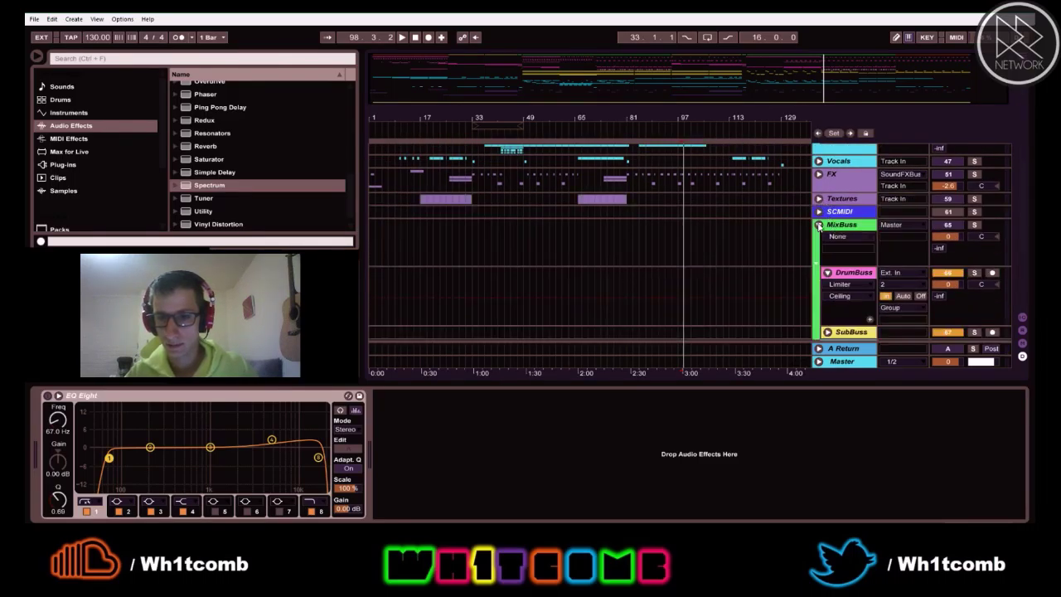
pyautogui.scroll(-1, 818, 228)
pyautogui.click(827, 245)
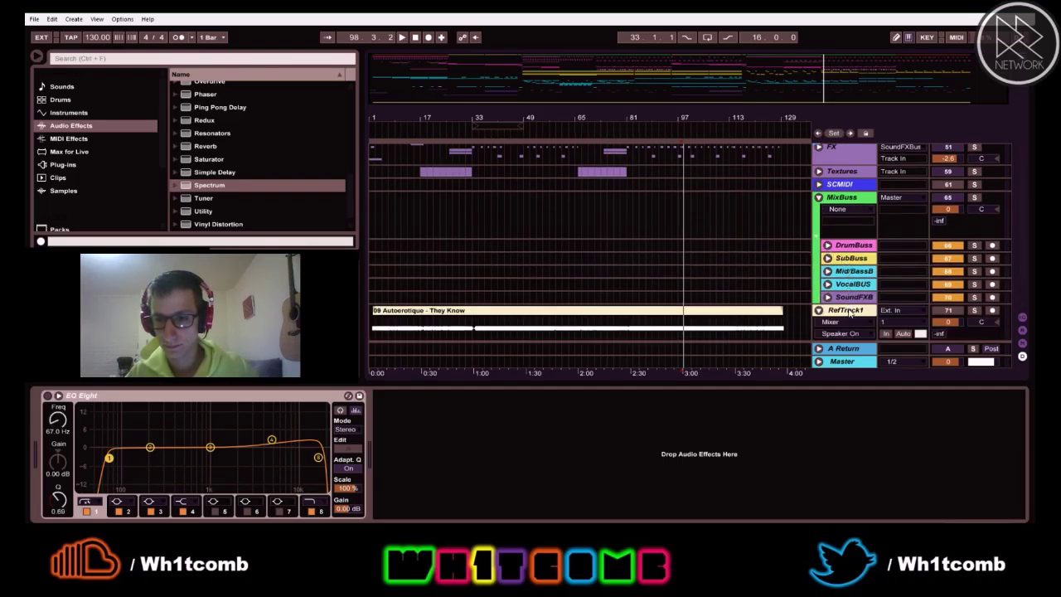
# Collapse the MixBuss group, and save the Live set with the playback position reset to the start
pyautogui.click(818, 197)
pyautogui.scroll(2, 818, 199)
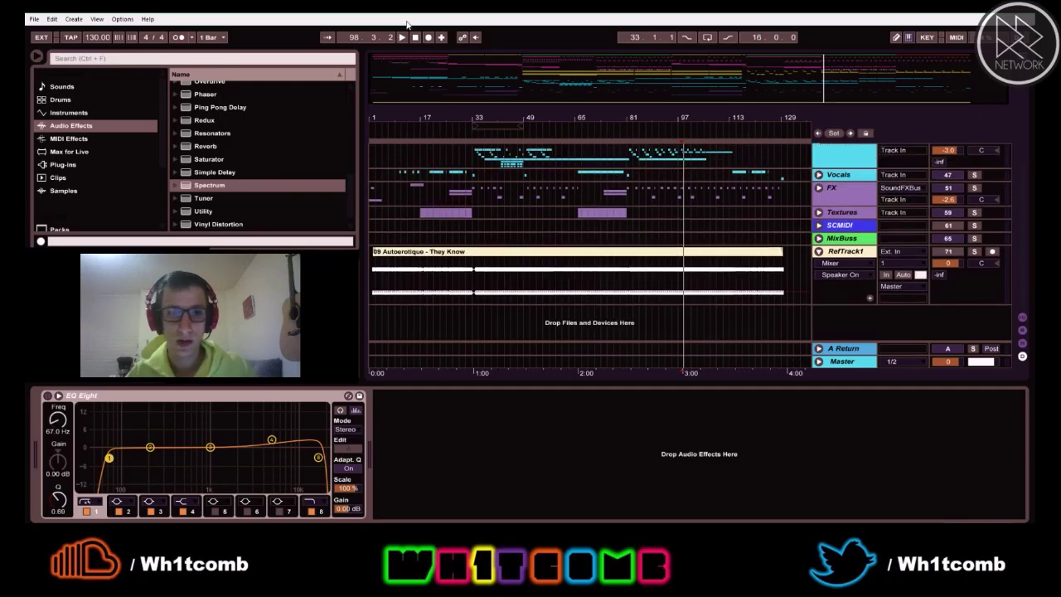
pyautogui.click(415, 37)
pyautogui.click(34, 19)
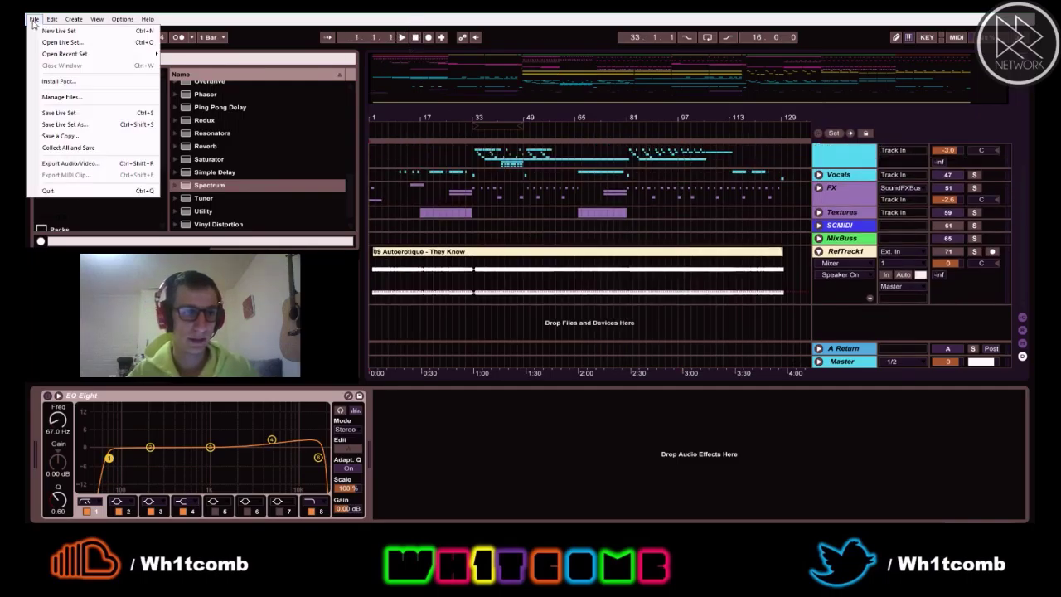
pyautogui.click(74, 114)
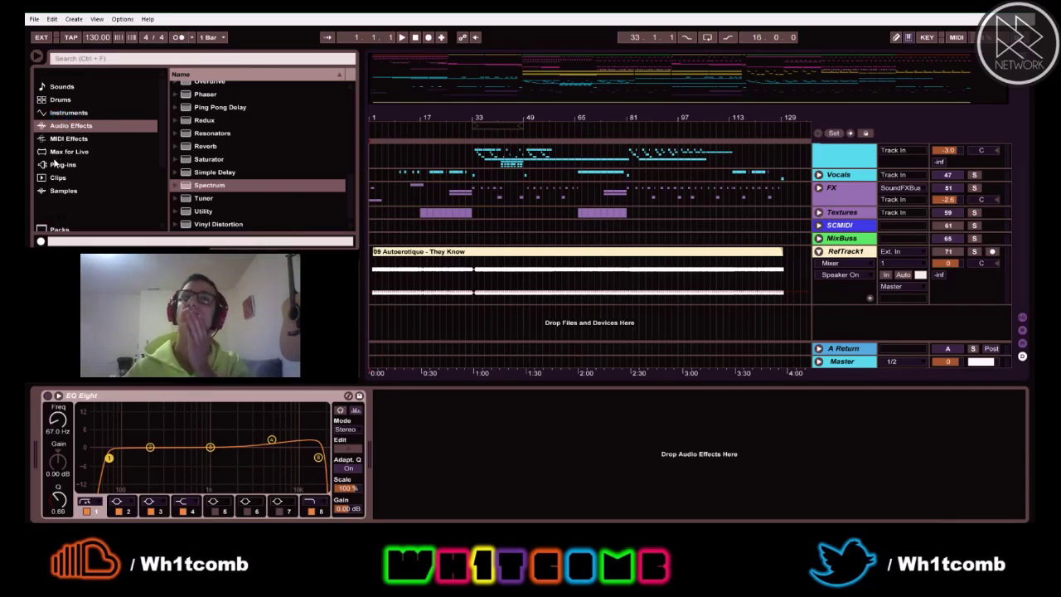
# Start an audio export of the Master track and set the render length to 130 bars
pyautogui.click(34, 18)
pyautogui.click(60, 163)
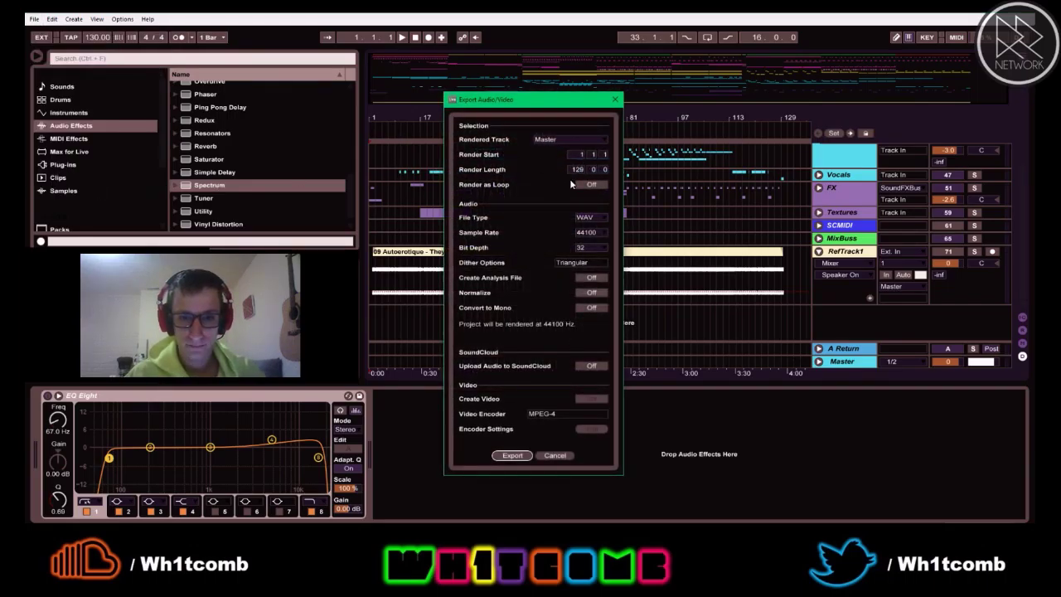
pyautogui.click(581, 169)
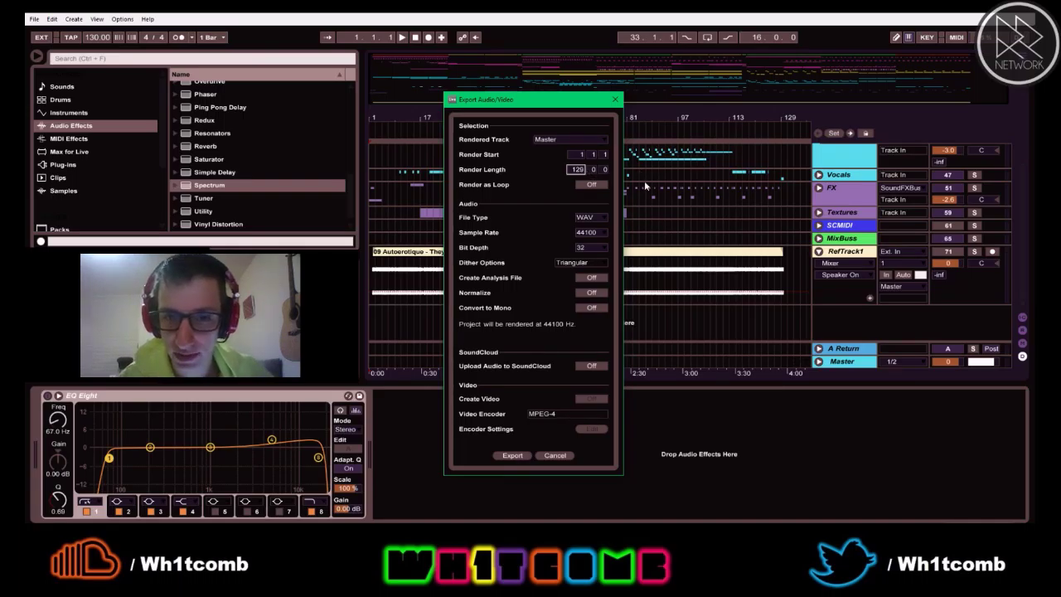
pyautogui.write('130')
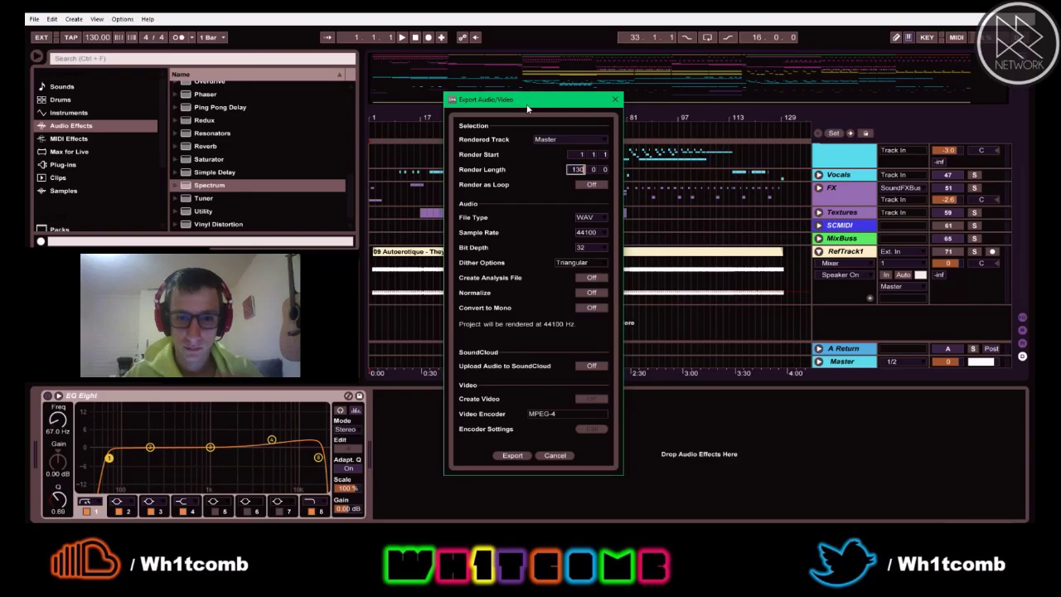
# Export the WAV as DaNinja5.09.16 PreMaster into the Full Renders folder of Da Ninja
pyautogui.click(512, 456)
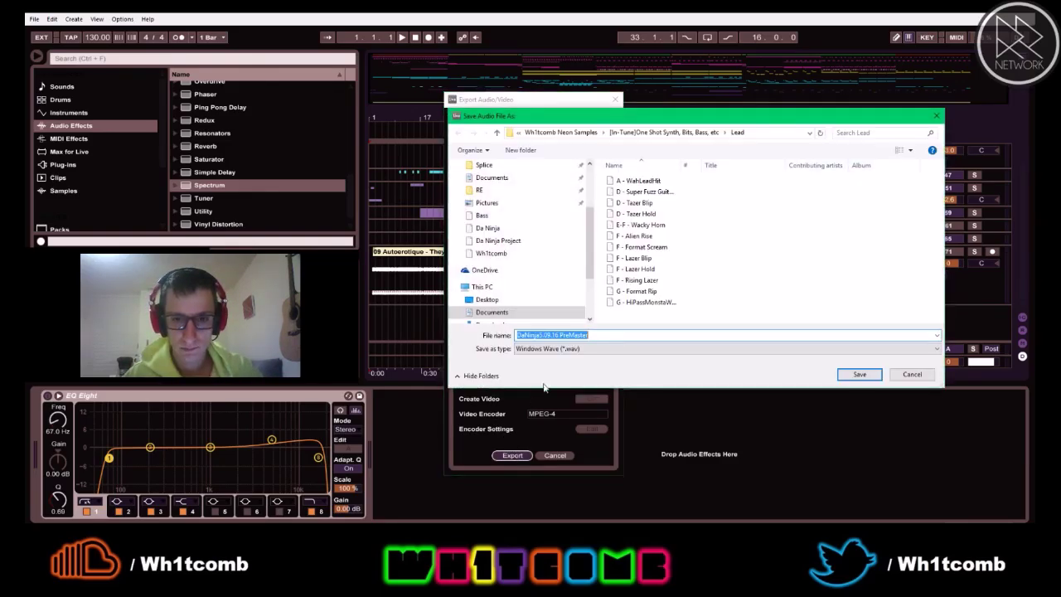
pyautogui.click(497, 240)
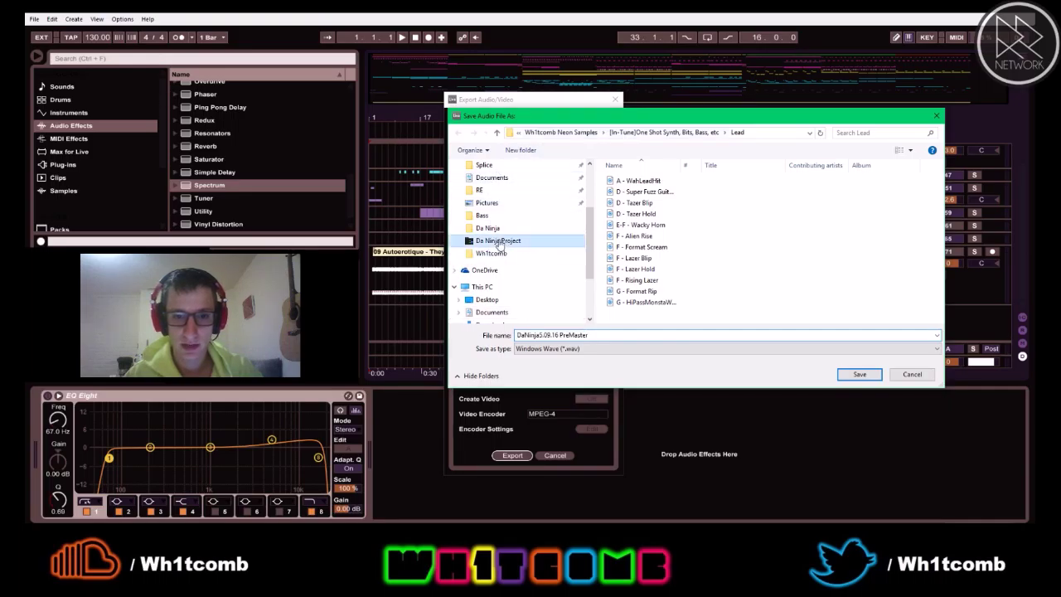
pyautogui.click(686, 132)
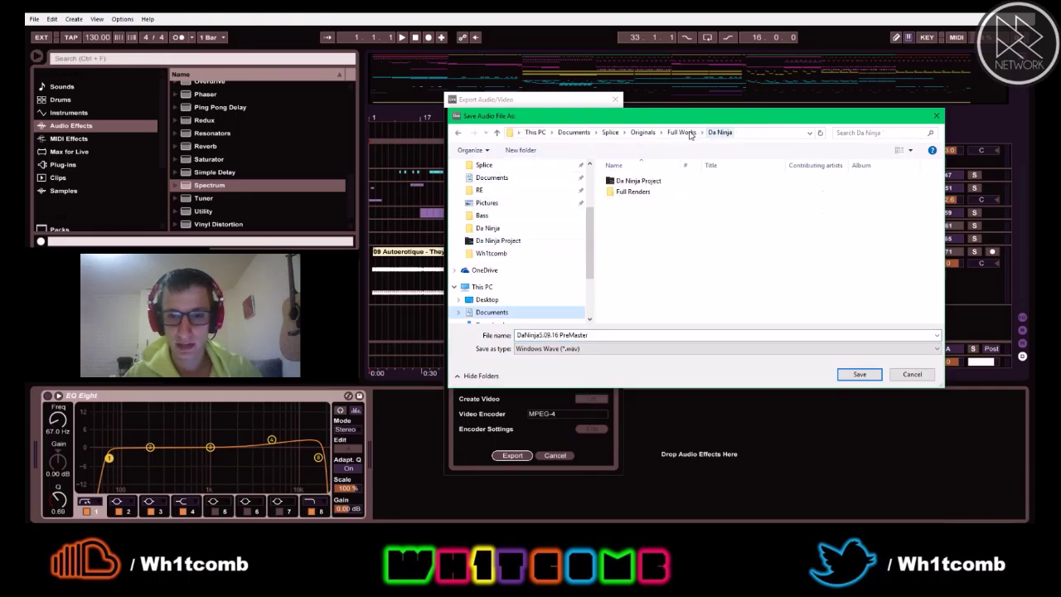
pyautogui.doubleClick(646, 191)
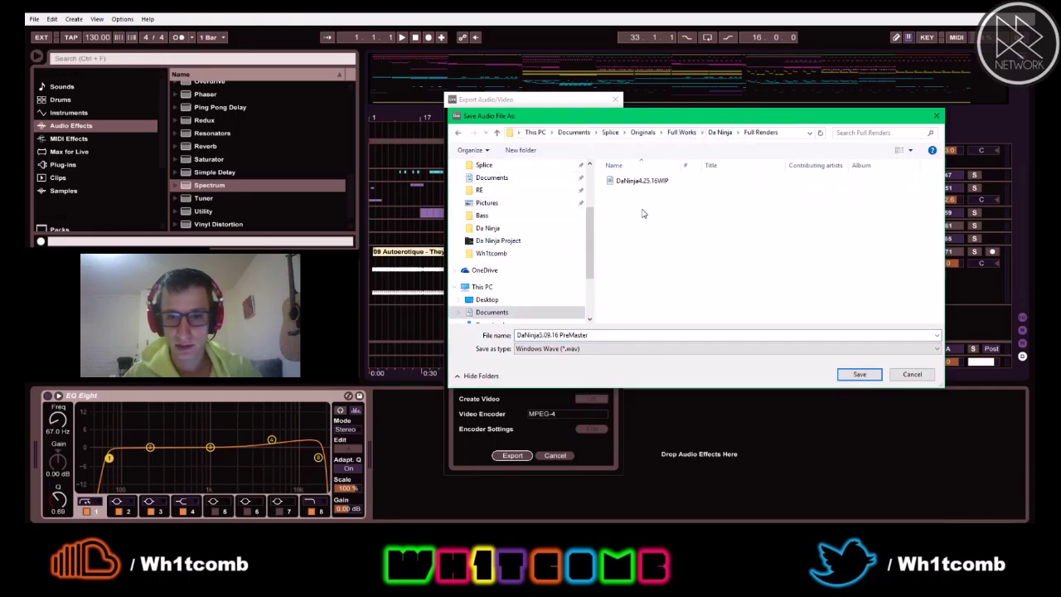
pyautogui.click(603, 335)
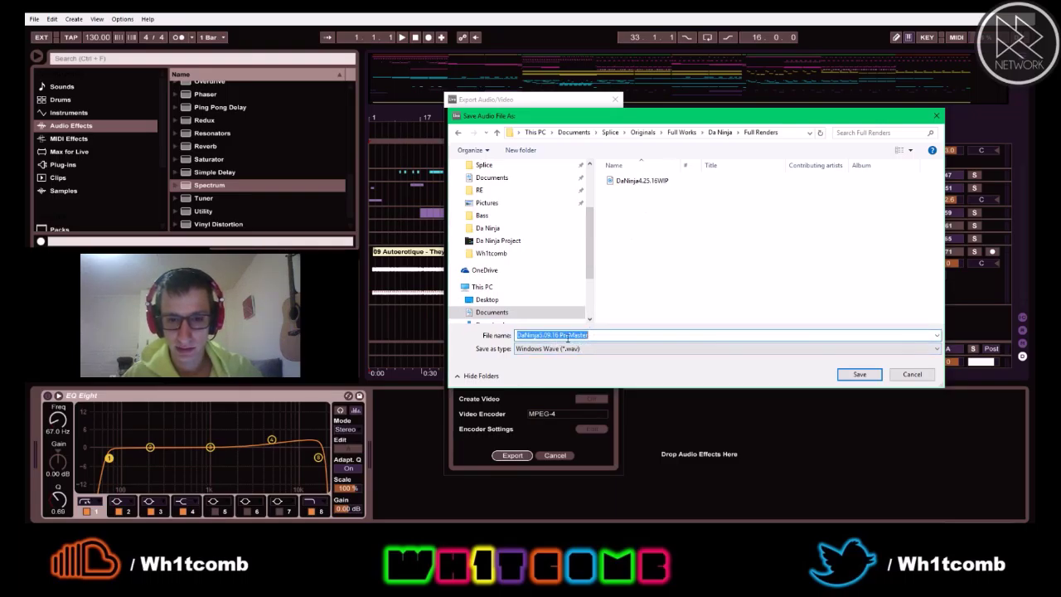
pyautogui.click(862, 377)
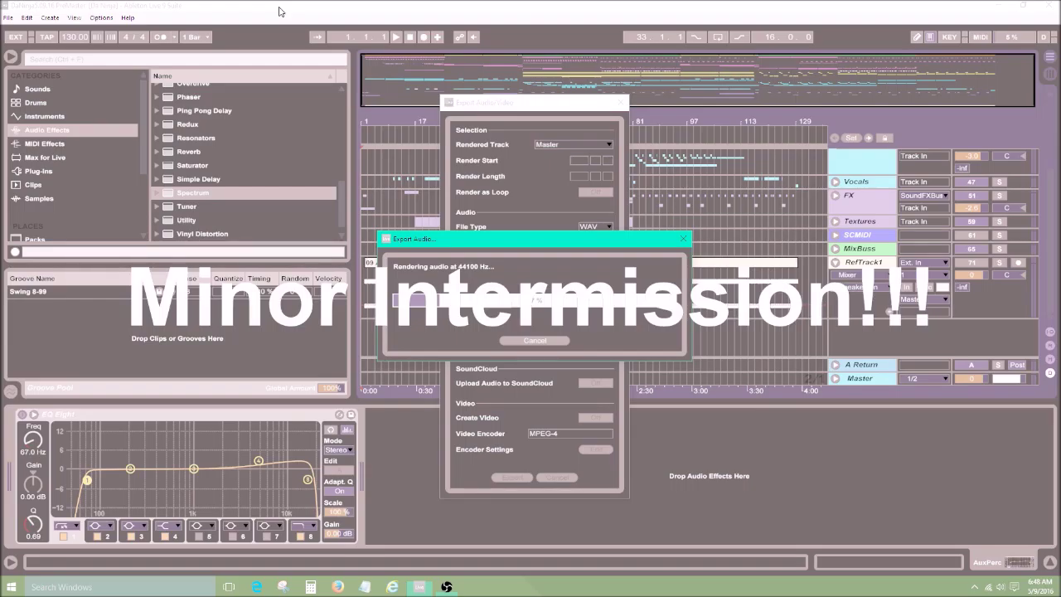
# Search Windows for ozone, try to open iZotope Ozone 6, and close the File Explorer window
pyautogui.press('super')
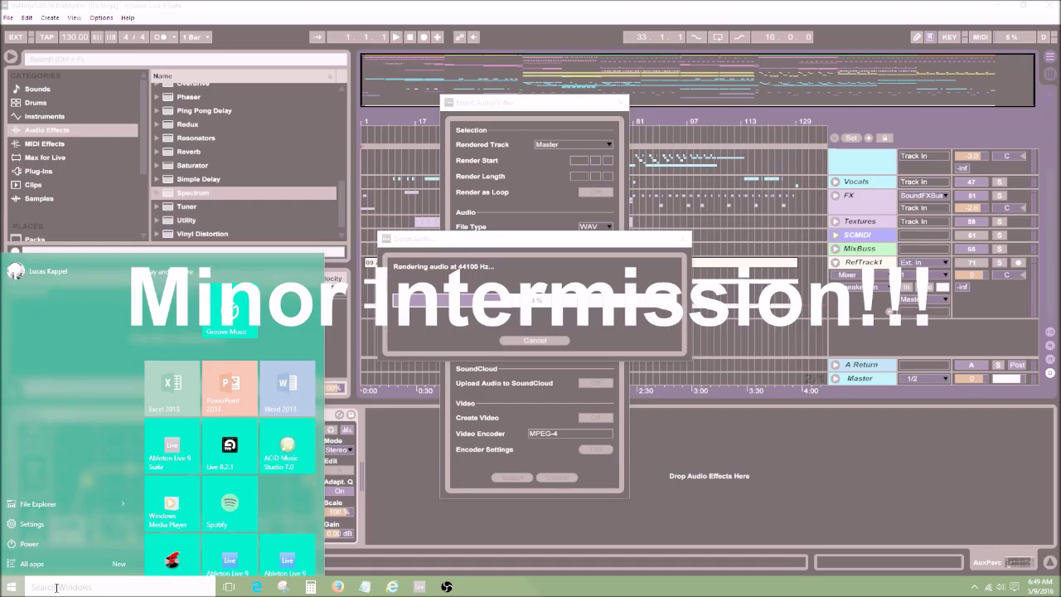
pyautogui.write('ozne')
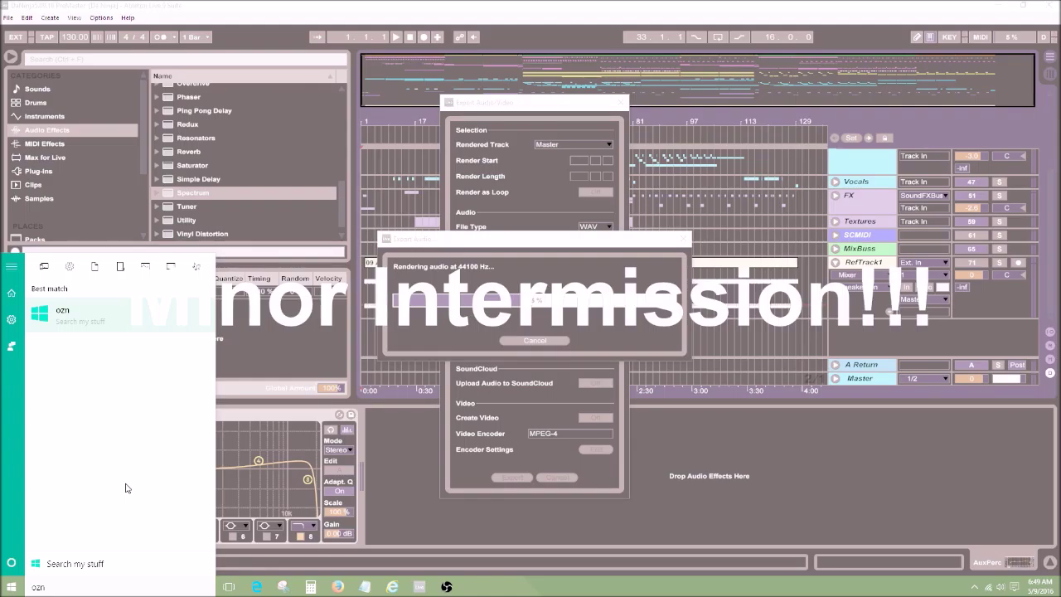
pyautogui.press('BackSpace')
pyautogui.write('one')
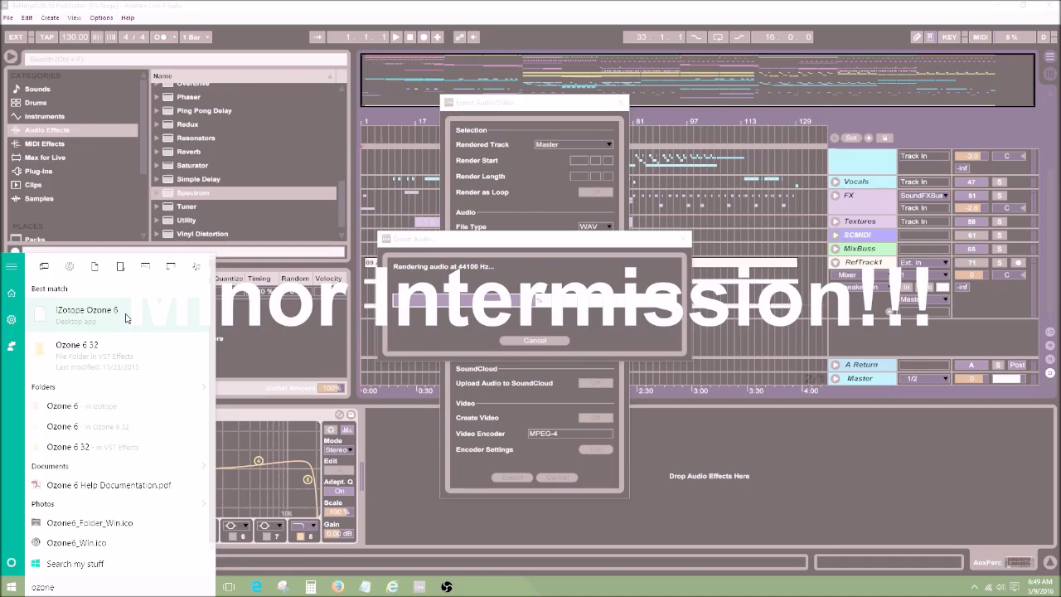
pyautogui.click(126, 318)
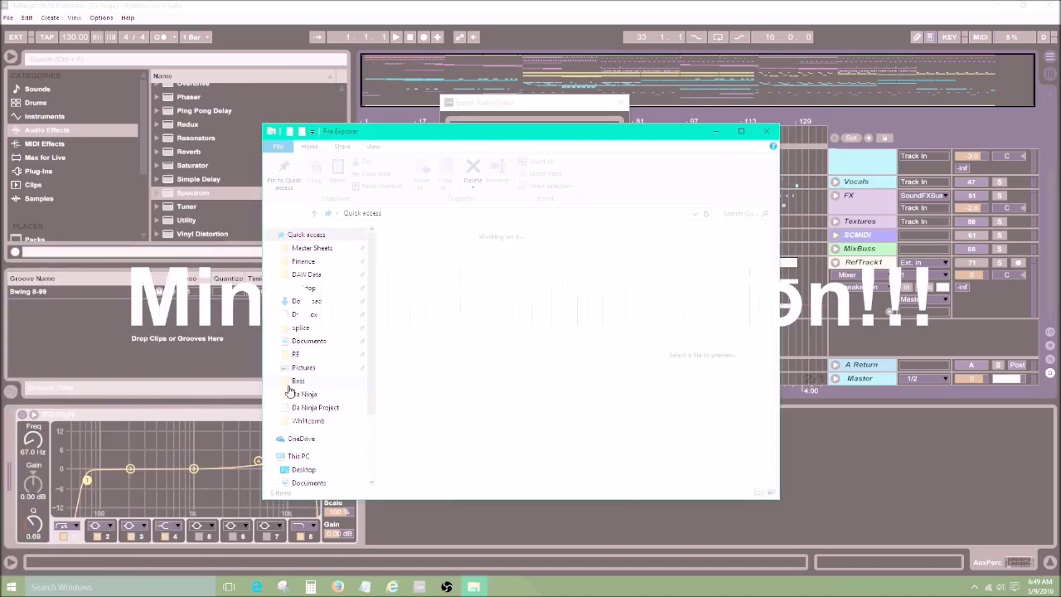
pyautogui.click(766, 131)
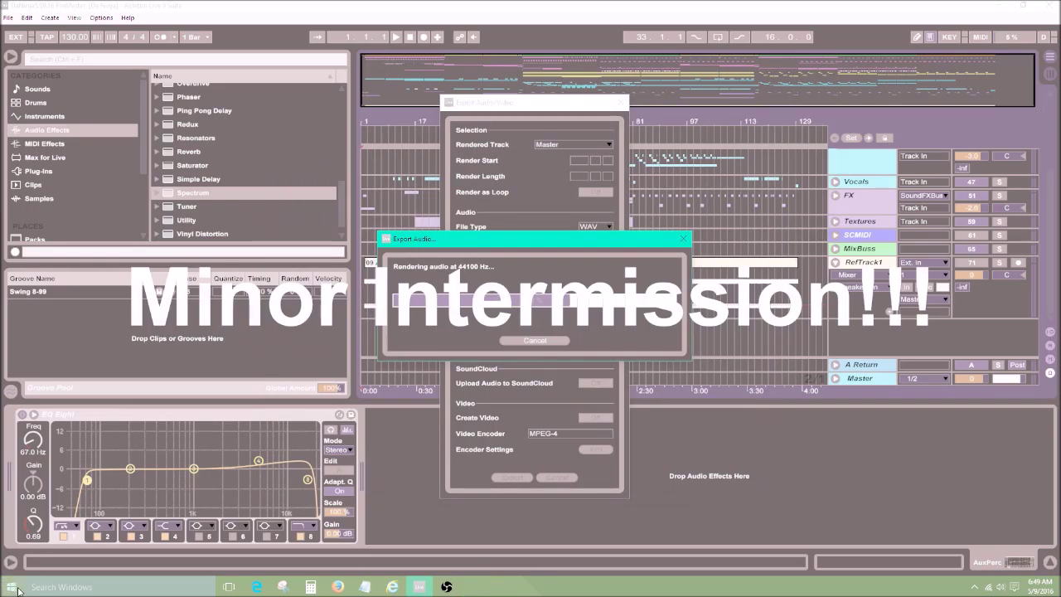
# Search Windows for Ozone again, look through the Ozone 6 32 folder and its Ozone 6 subfolder, and close the window
pyautogui.click(60, 588)
pyautogui.write('oz')
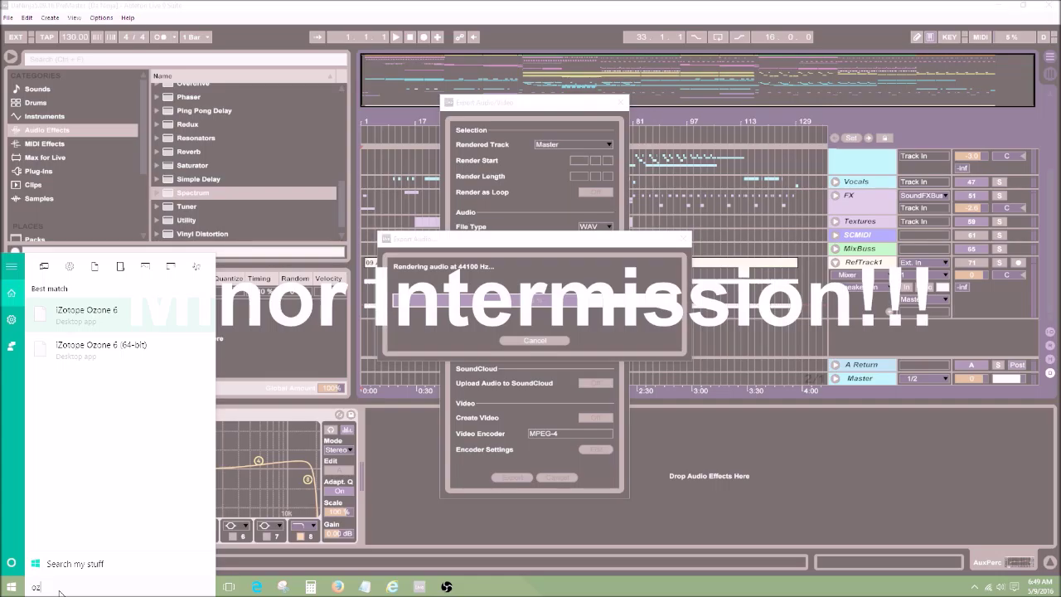
pyautogui.click(125, 411)
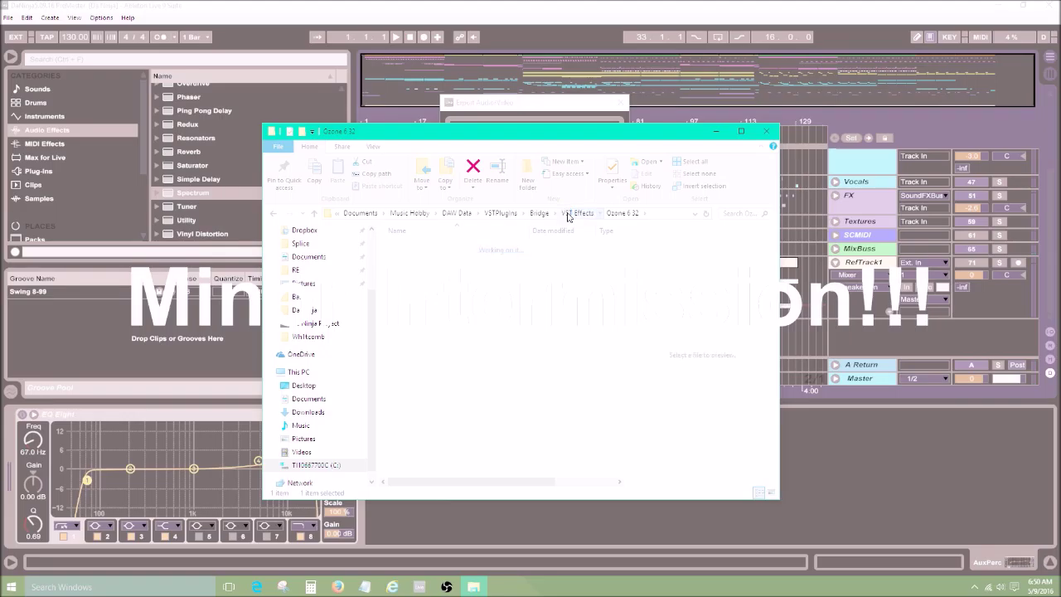
pyautogui.doubleClick(412, 375)
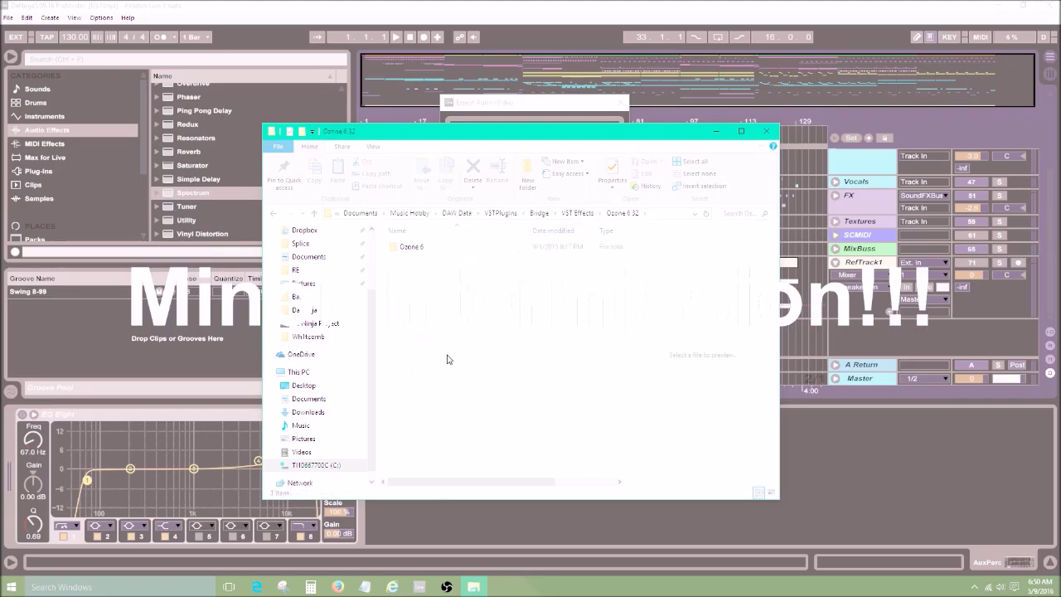
pyautogui.doubleClick(406, 247)
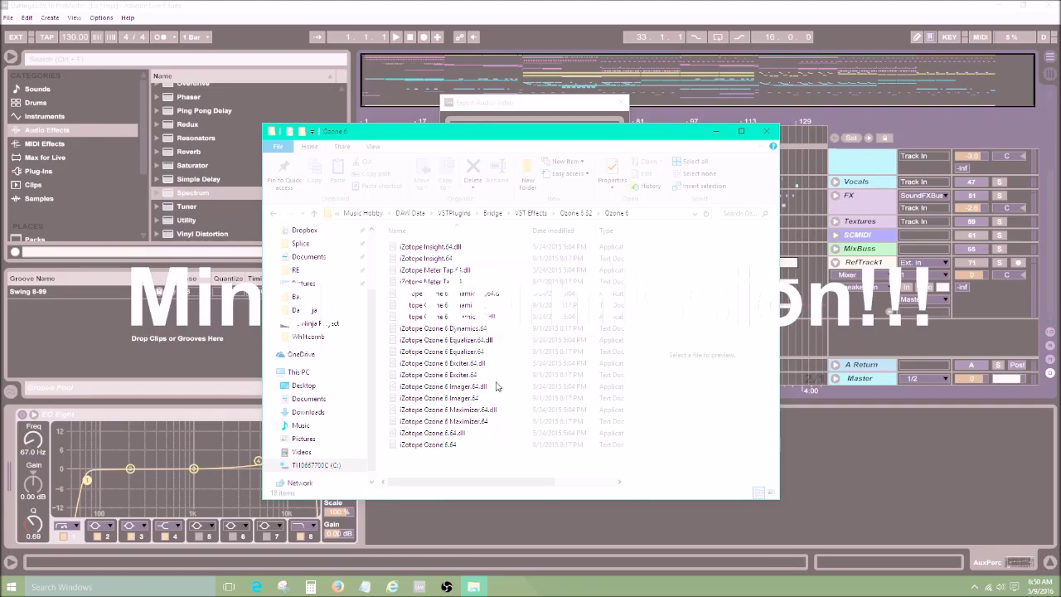
pyautogui.click(575, 213)
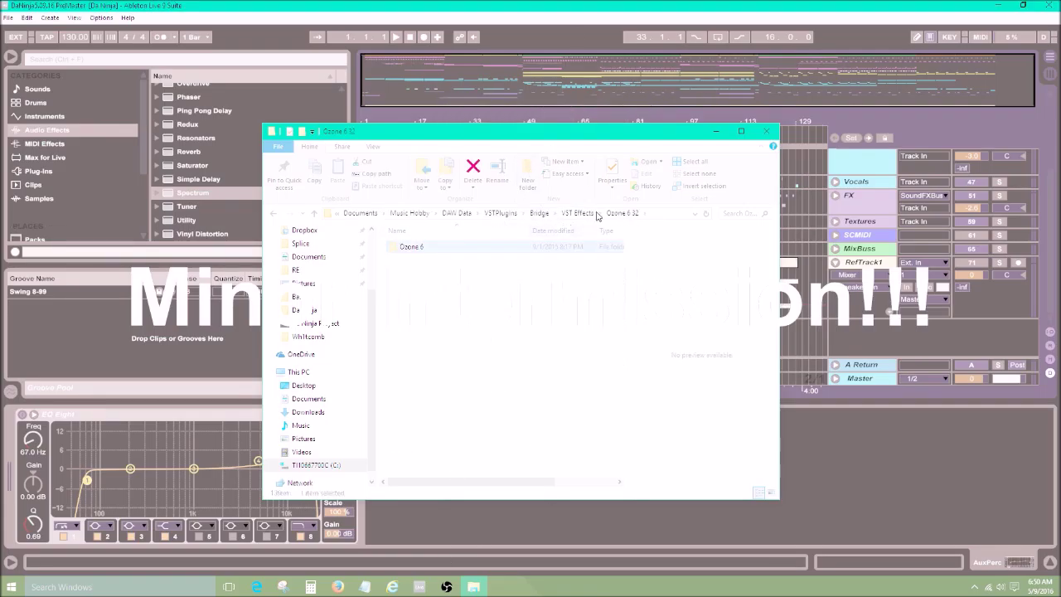
pyautogui.click(766, 131)
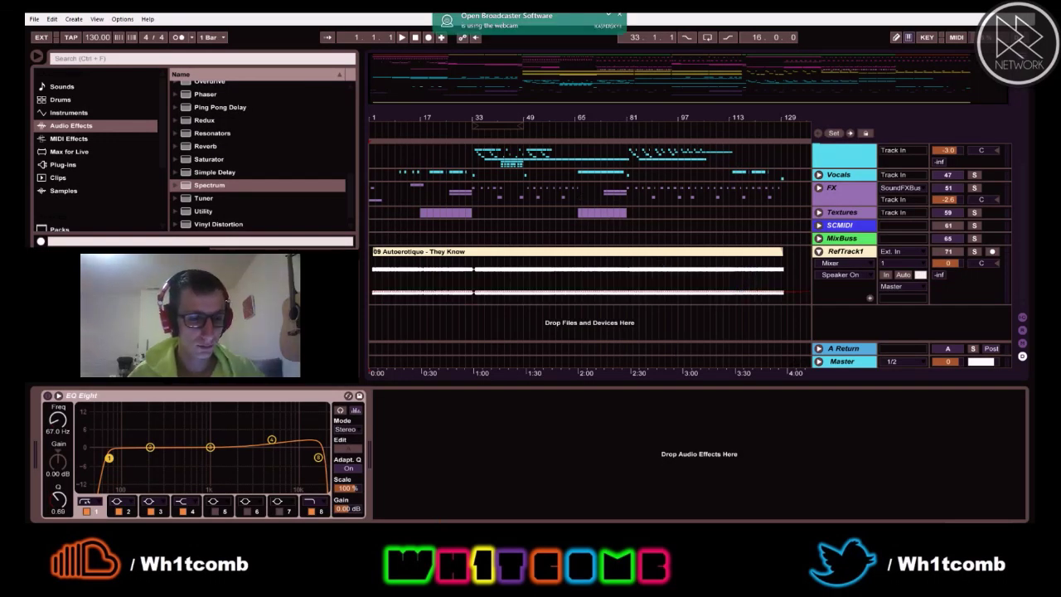
# Search Windows for ozone 6, inspect the Izotope Ozone 6 folder and its Exciter Cache, and go up to the DAW Data folder
pyautogui.press('super')
pyautogui.press('Escape')
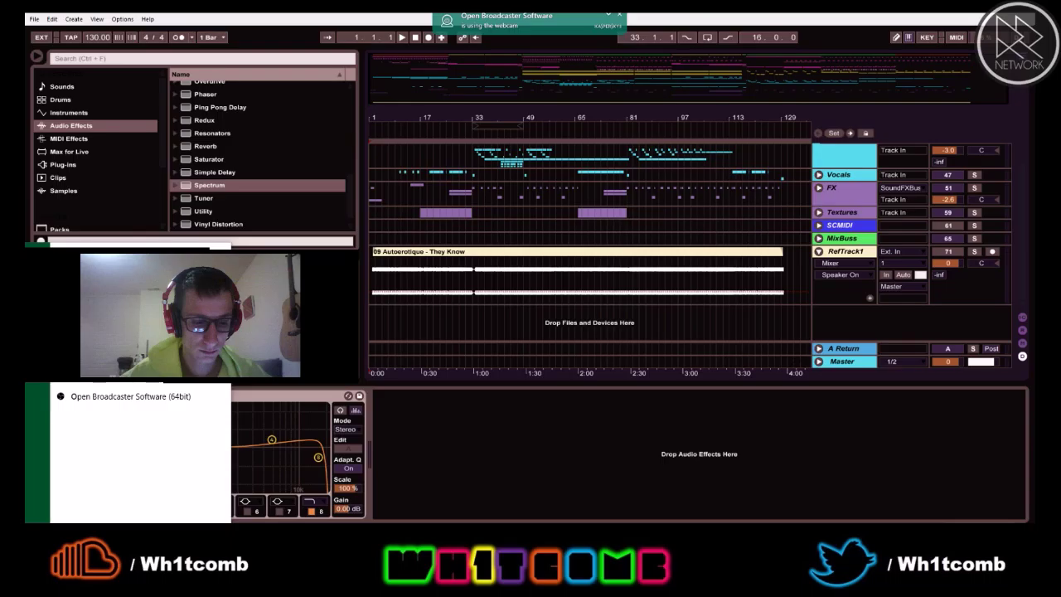
pyautogui.write('zone 6')
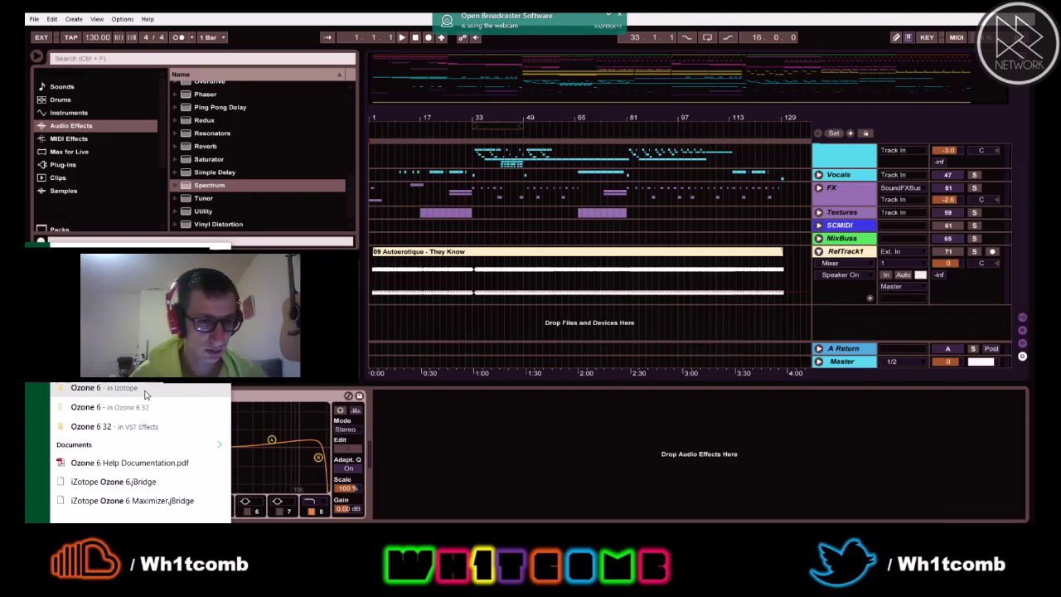
pyautogui.click(145, 391)
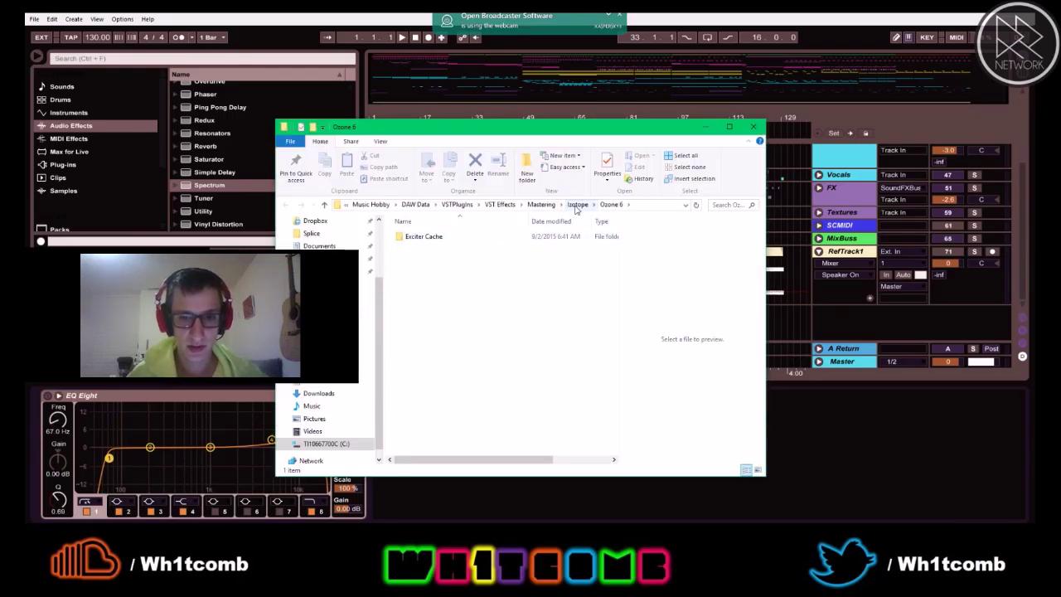
pyautogui.click(423, 239)
pyautogui.doubleClick(423, 238)
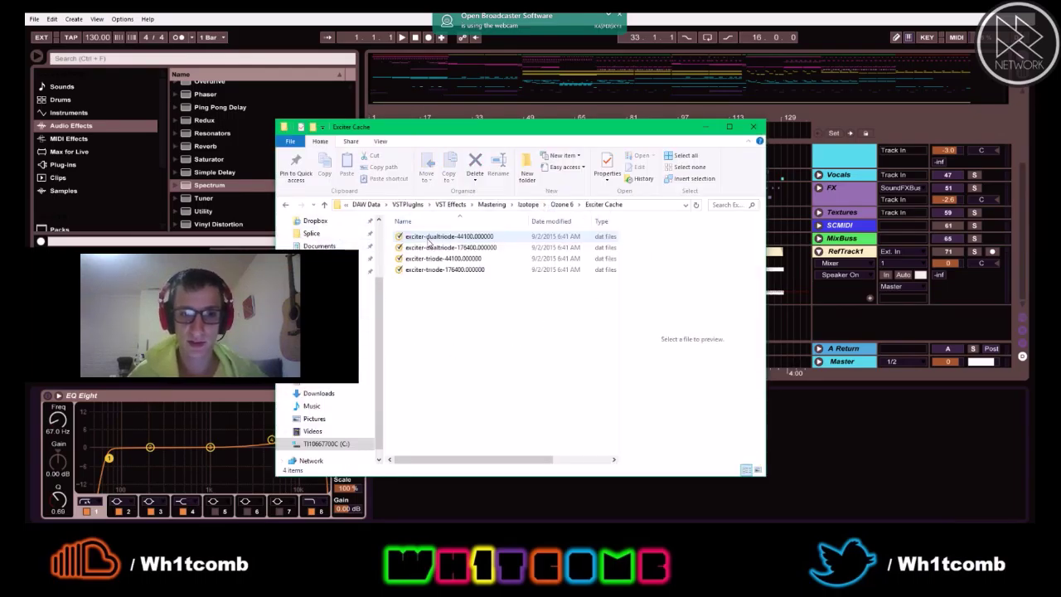
pyautogui.click(564, 205)
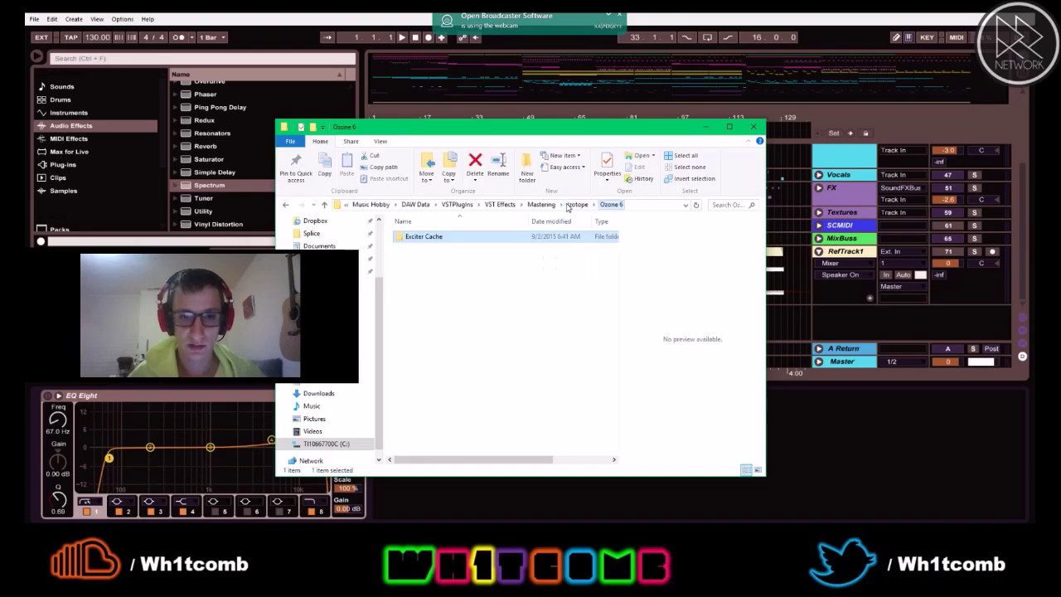
pyautogui.click(535, 204)
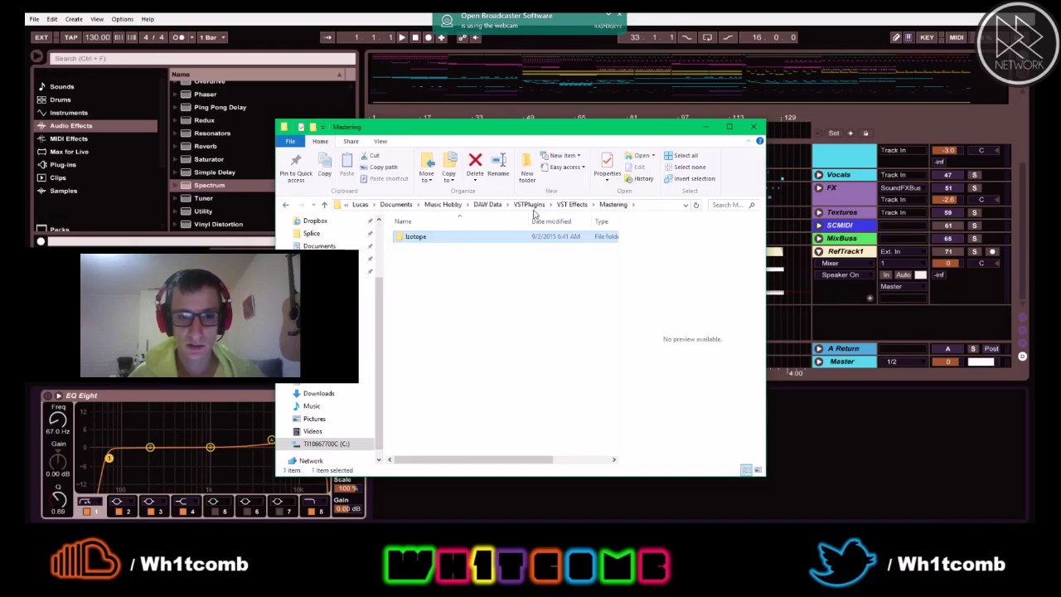
pyautogui.click(570, 204)
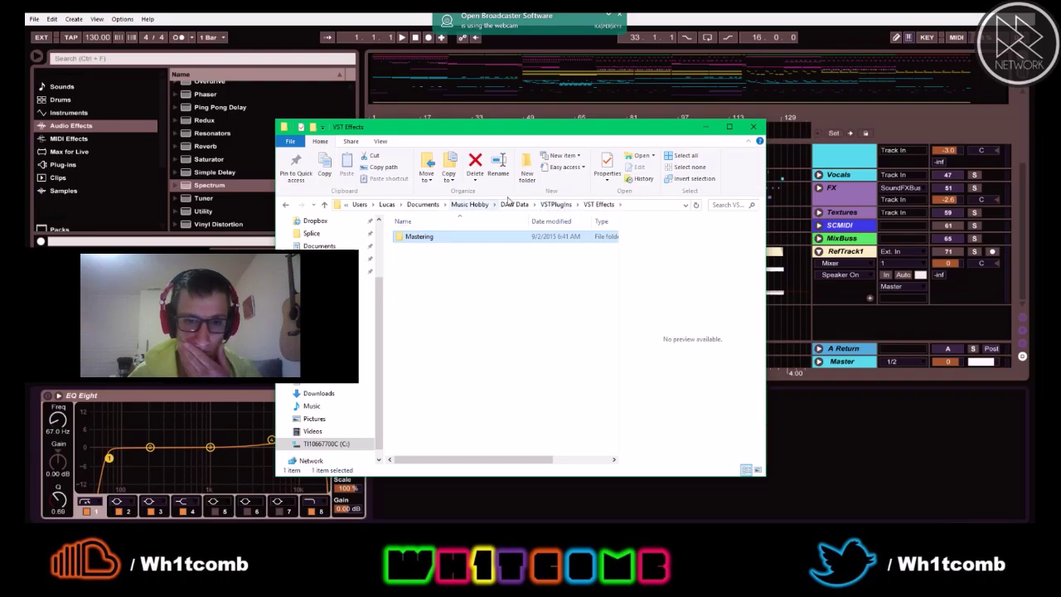
pyautogui.click(514, 205)
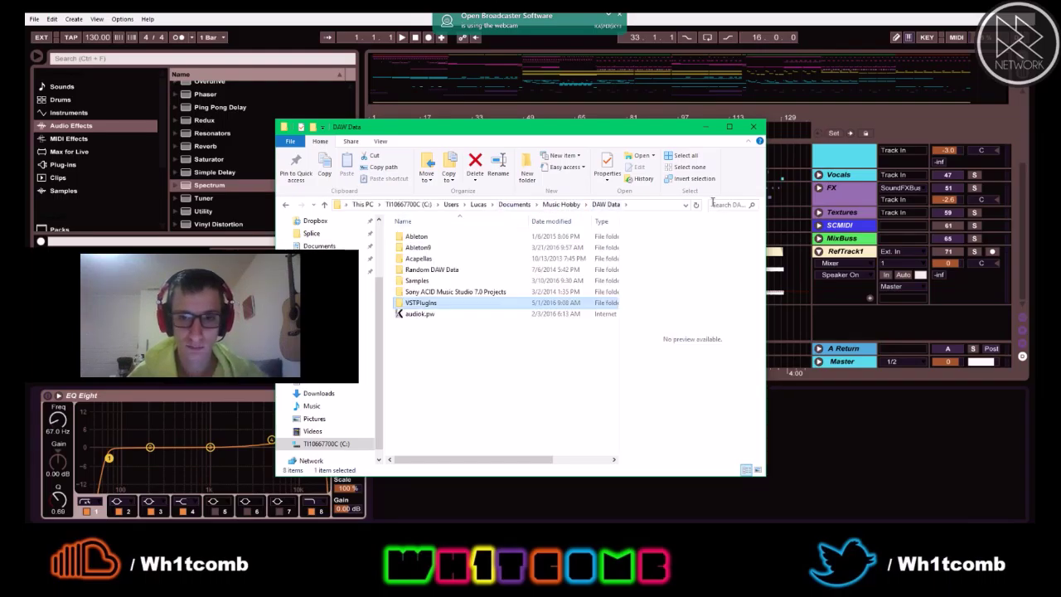
# Search the DAW Data folder for ozone and for izotope, and close the File Explorer window
pyautogui.click(719, 205)
pyautogui.click(708, 218)
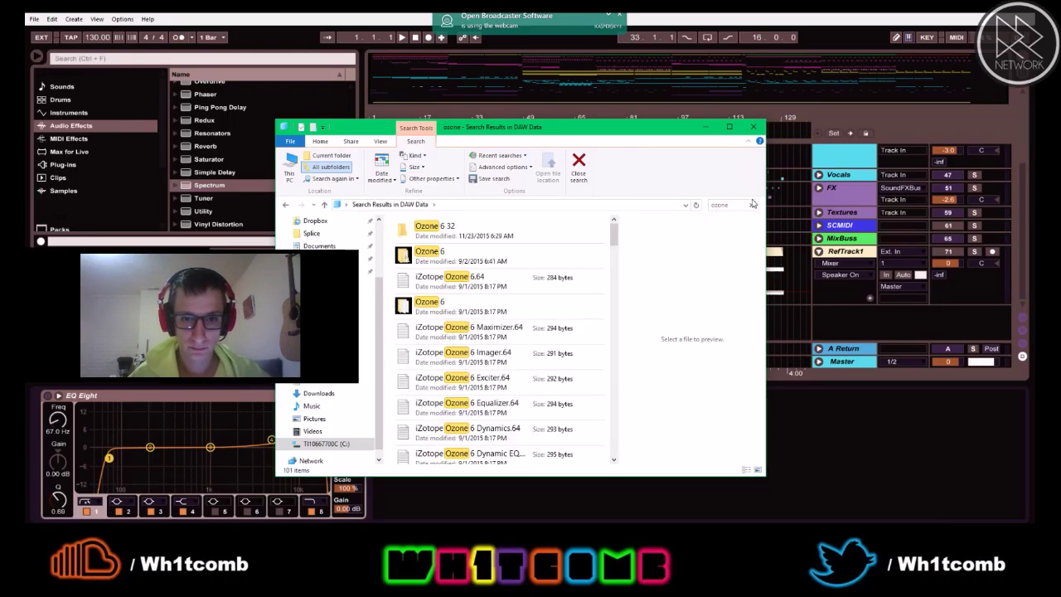
pyautogui.hotkey('ctrl', 'a')
pyautogui.write('izotope')
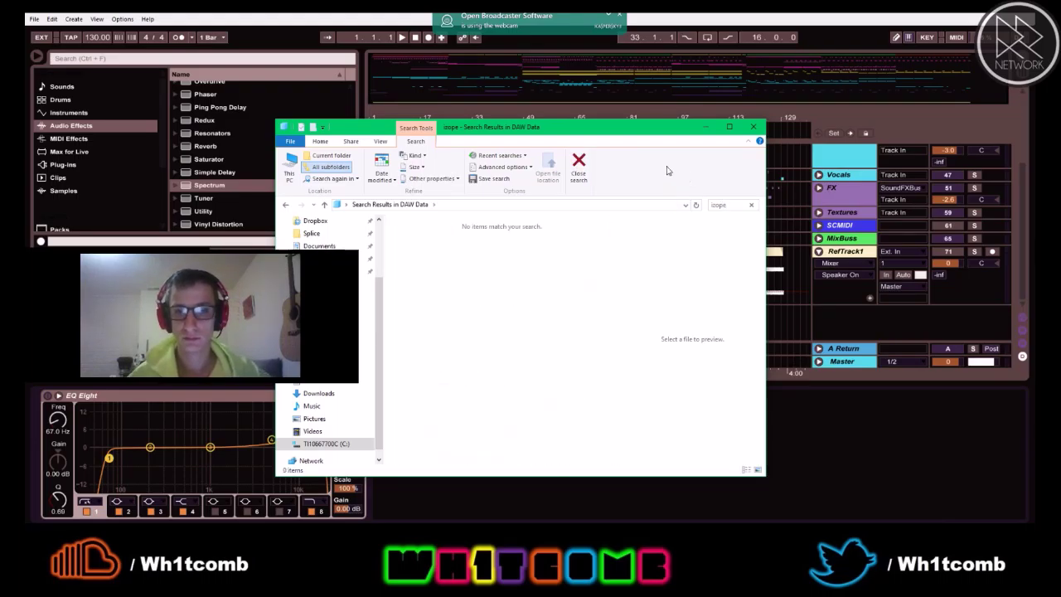
pyautogui.hotkey('alt', 'F4')
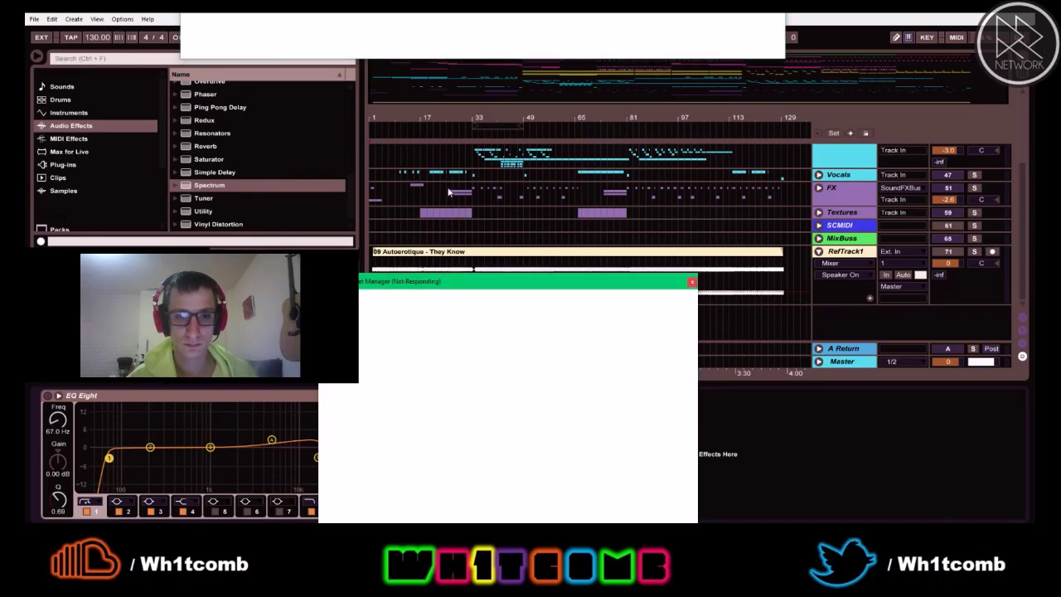
# Switch to the standalone iZotope Ozone window with the untitled project
pyautogui.click(701, 199)
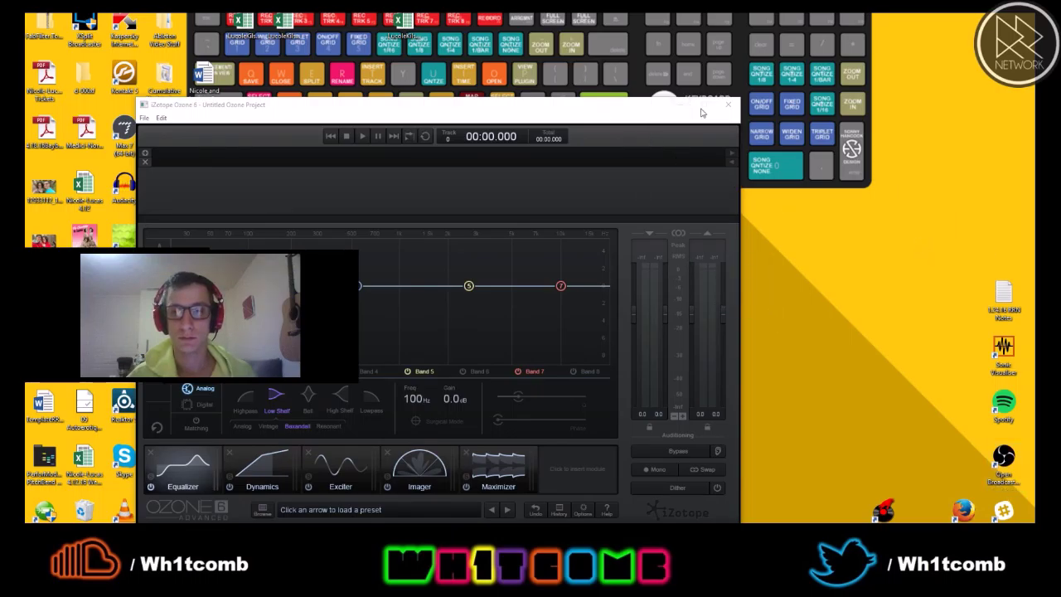
# Bring the standalone iZotope Ozone window in front of Ableton Live and reposition it over the arrangement
pyautogui.click(631, 114)
pyautogui.moveTo(634, 110); pyautogui.dragTo(765, 54)
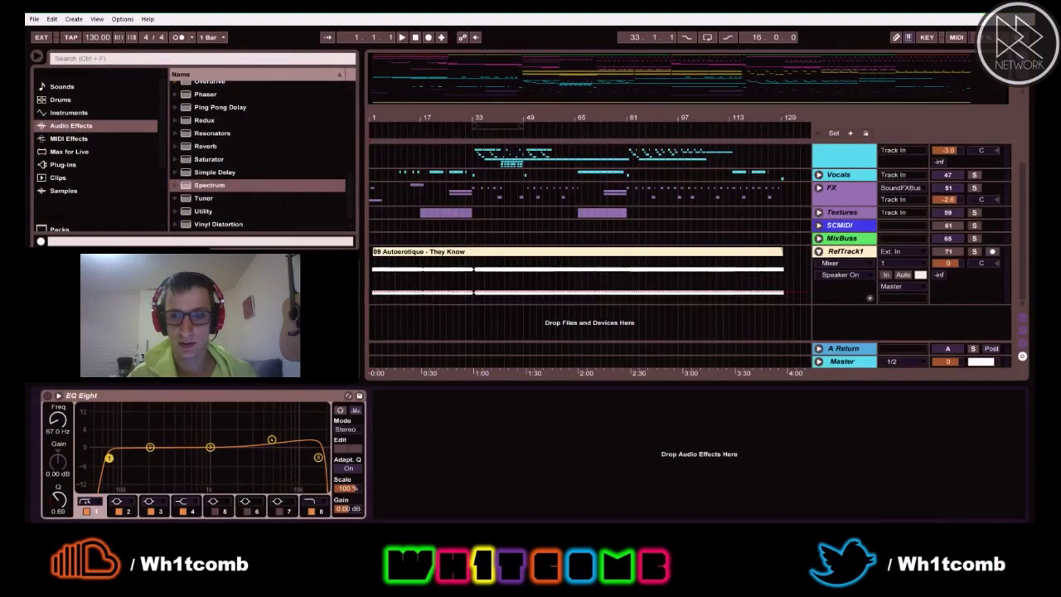
pyautogui.hotkey('alt', 'Tab')
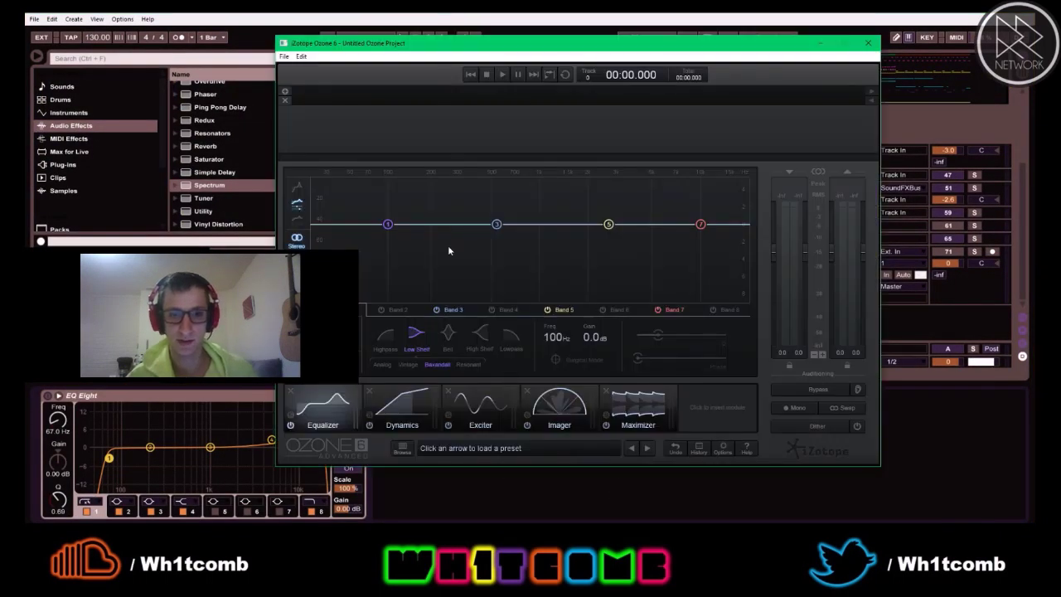
pyautogui.moveTo(334, 45); pyautogui.dragTo(357, 47)
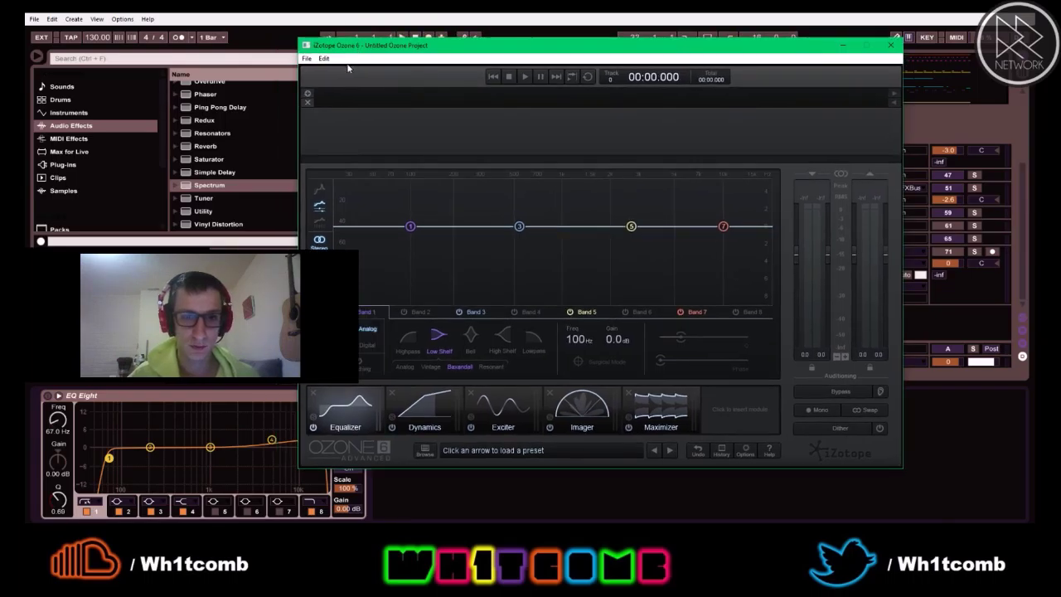
# Import the audio file DaNinja5.09.16 PreMaster from the Full Renders folder of the Da Ninja project
pyautogui.click(307, 95)
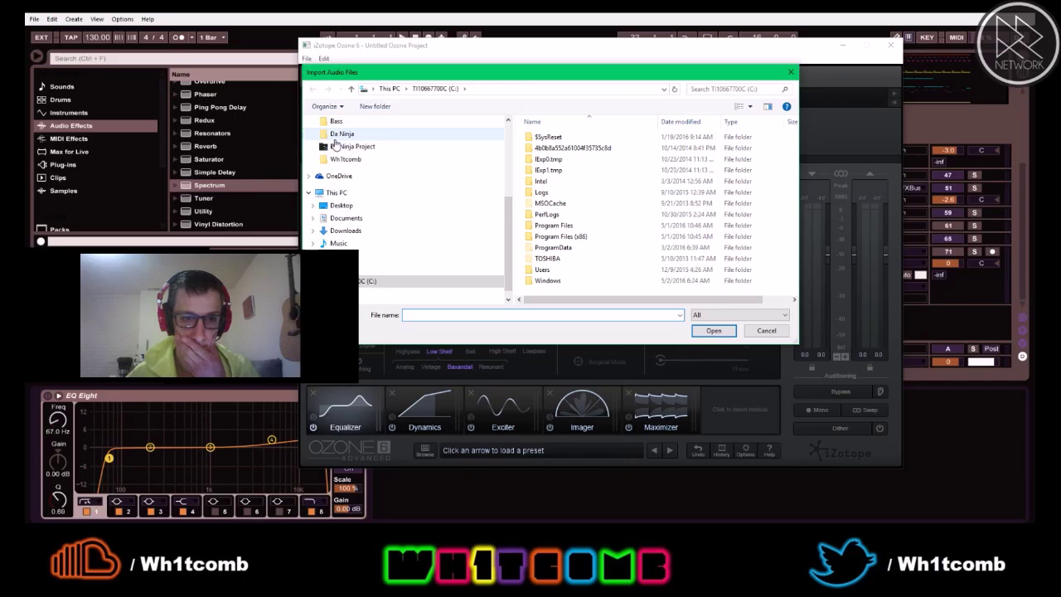
pyautogui.click(342, 133)
pyautogui.doubleClick(538, 158)
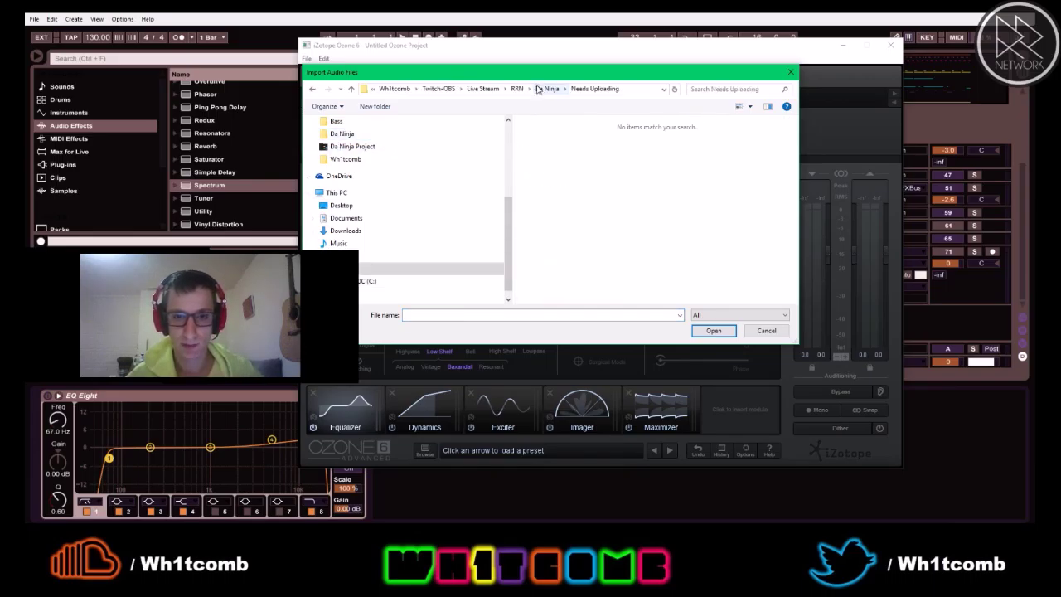
pyautogui.click(348, 146)
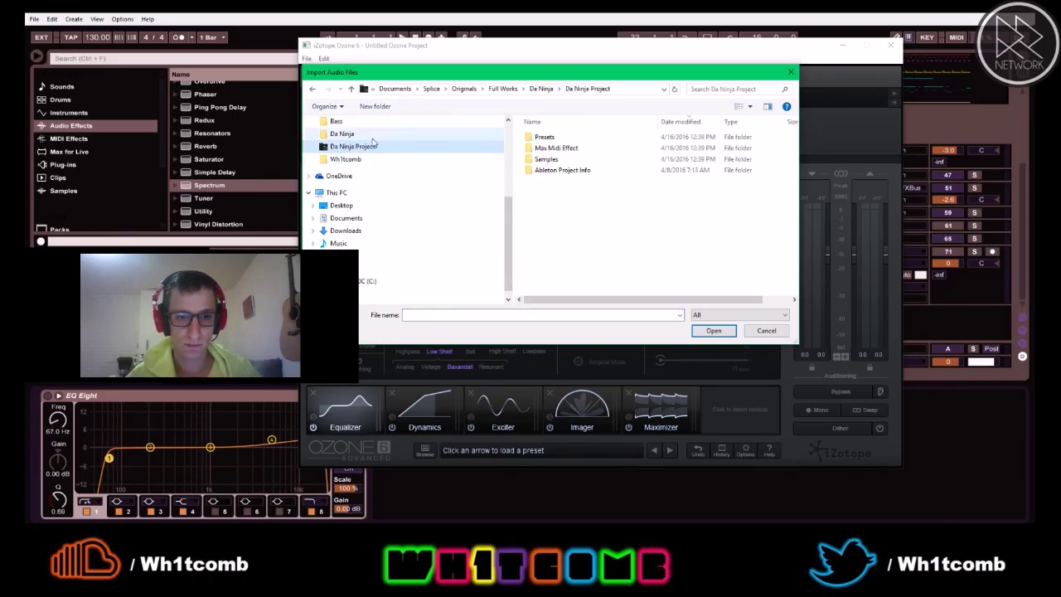
pyautogui.click(539, 89)
pyautogui.doubleClick(551, 152)
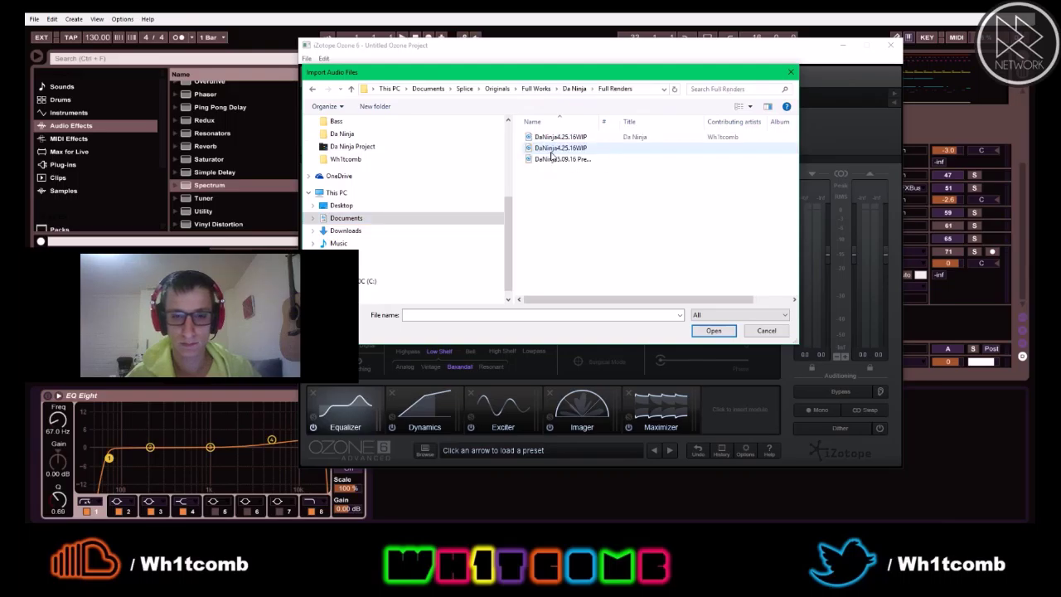
pyautogui.click(555, 159)
pyautogui.click(711, 330)
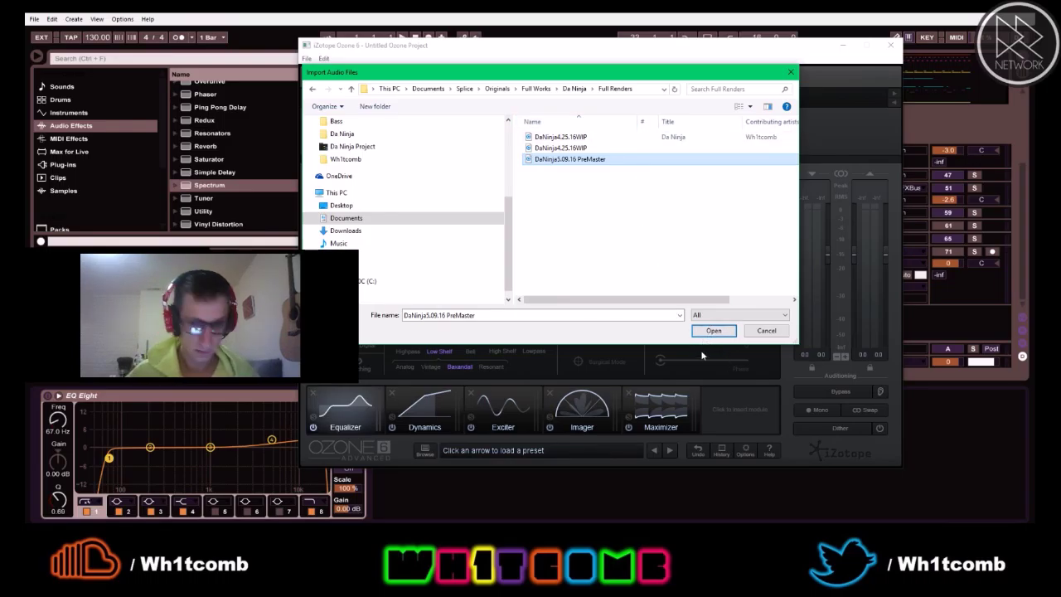
pyautogui.click(702, 332)
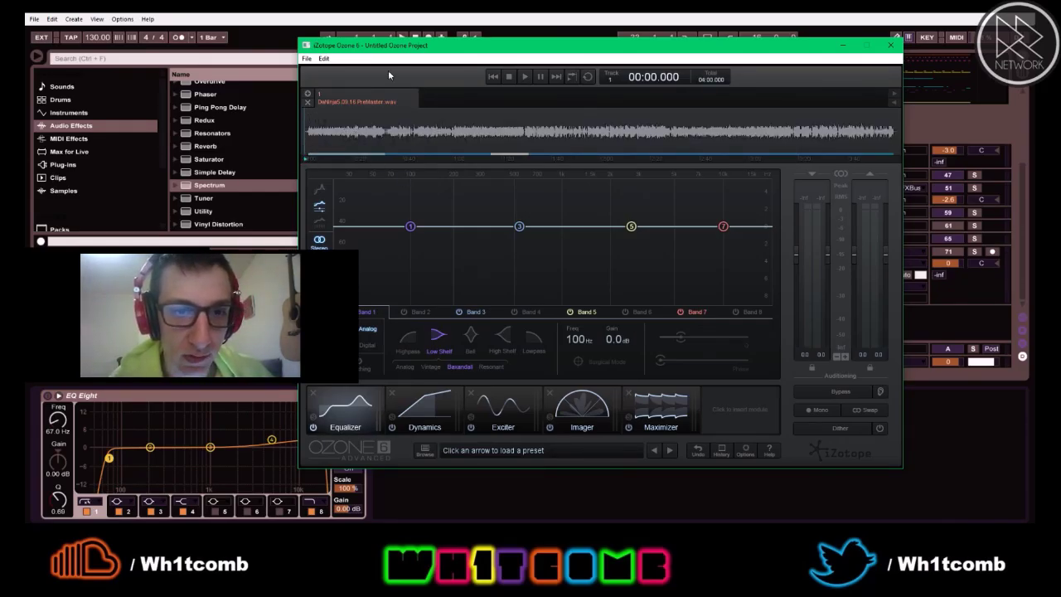
# Audition the imported PreMaster track from its start, stopping and restarting playback once
pyautogui.press('space')
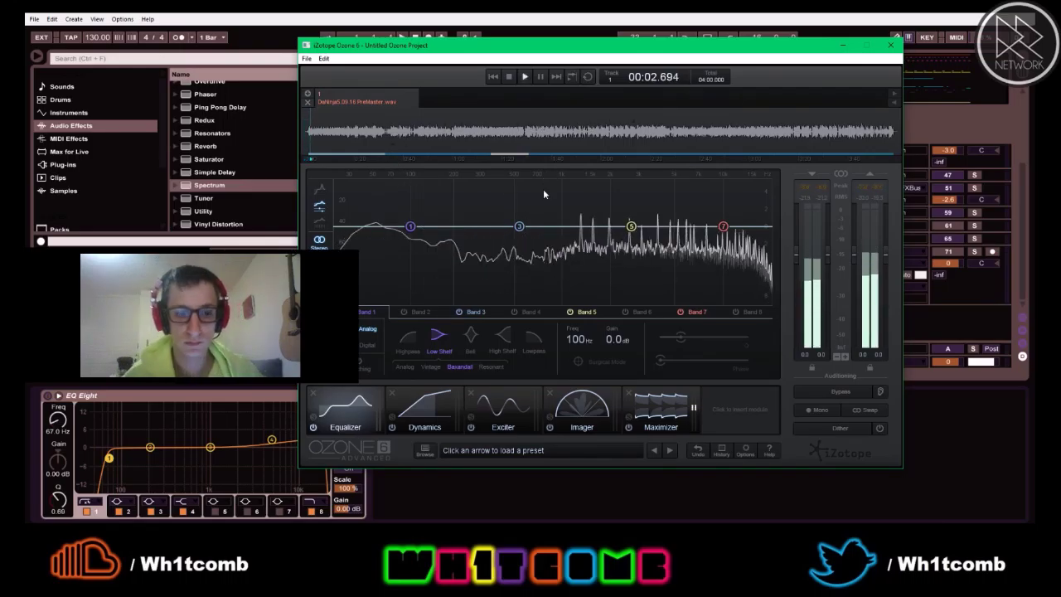
pyautogui.press('space')
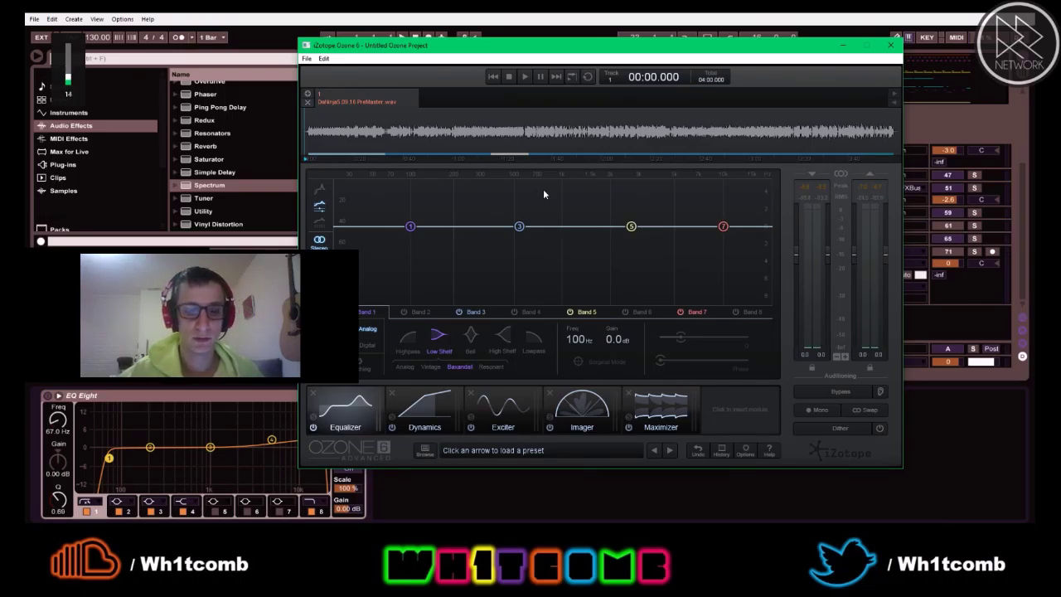
pyautogui.press('space')
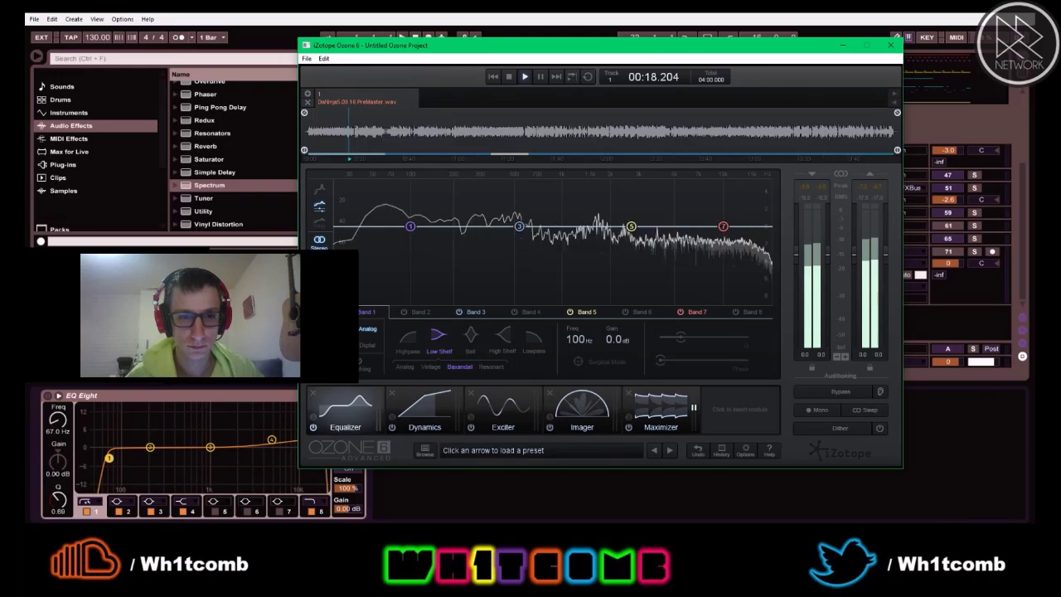
# Bypass the Equalizer, Dynamics, Exciter, Imager and Maximizer modules while the track plays
pyautogui.click(316, 427)
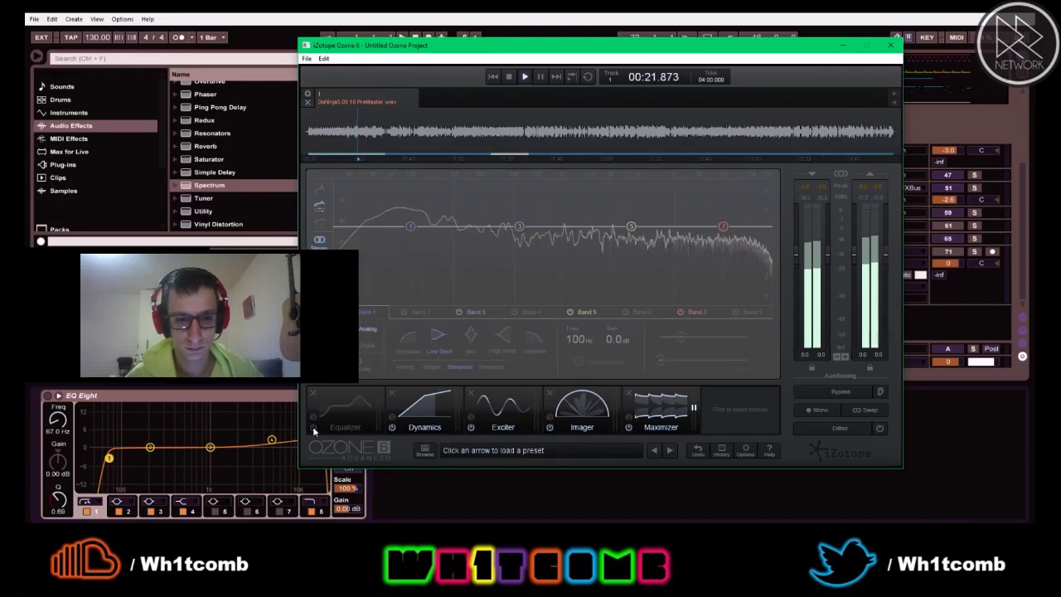
pyautogui.click(392, 428)
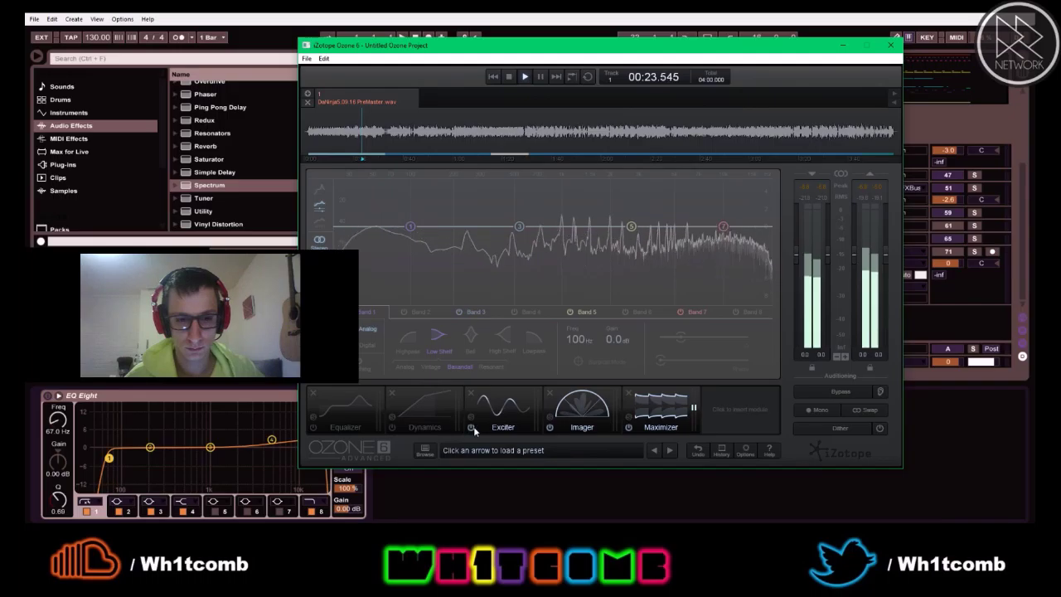
pyautogui.click(472, 427)
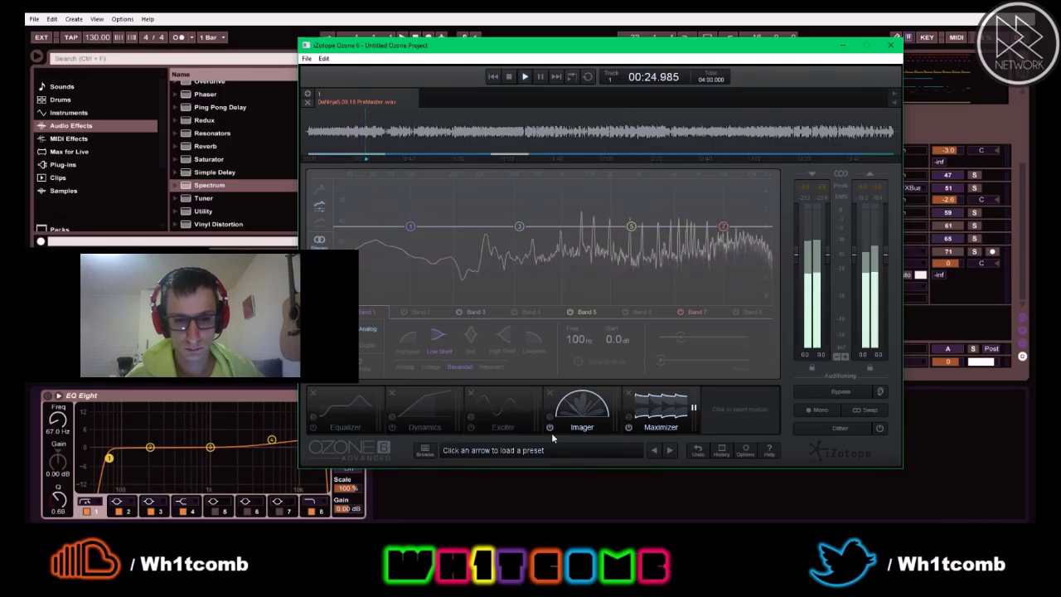
pyautogui.click(550, 427)
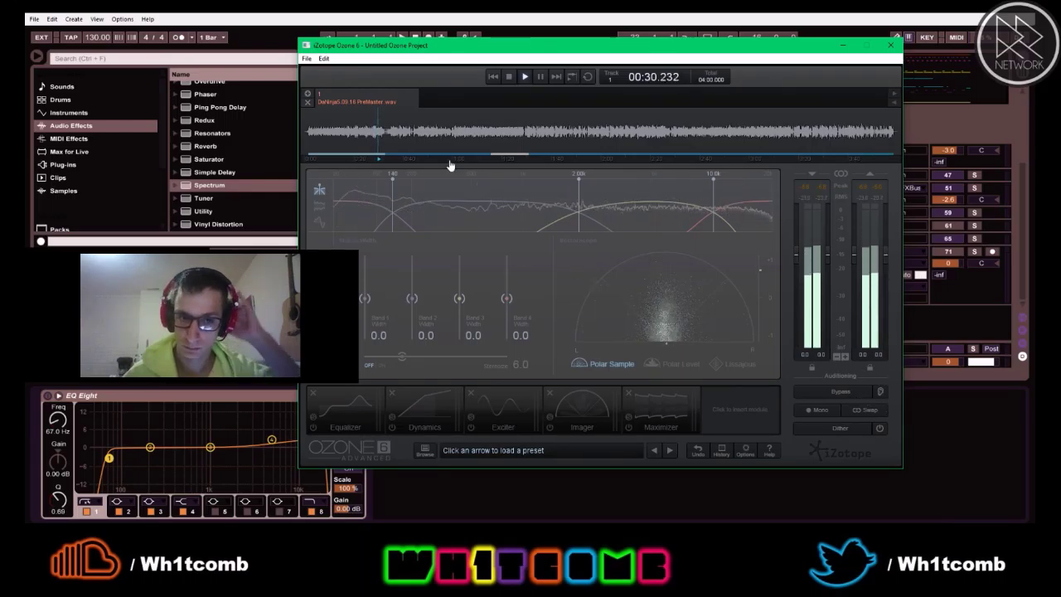
# Audition the track with all modules bypassed, moving the playhead to about 2:30 and stopping playback
pyautogui.click(414, 131)
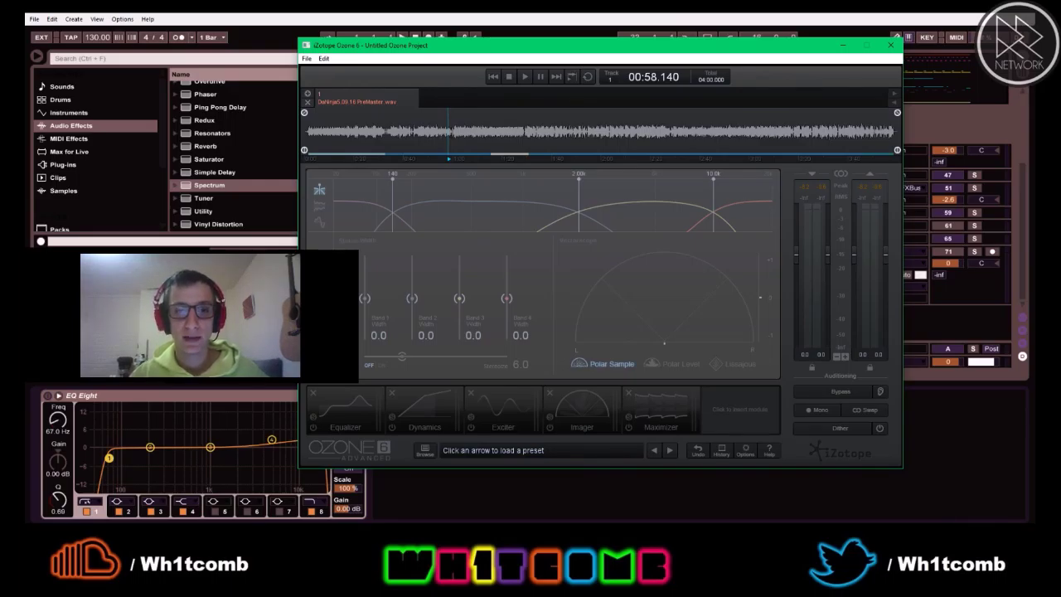
pyautogui.press('space')
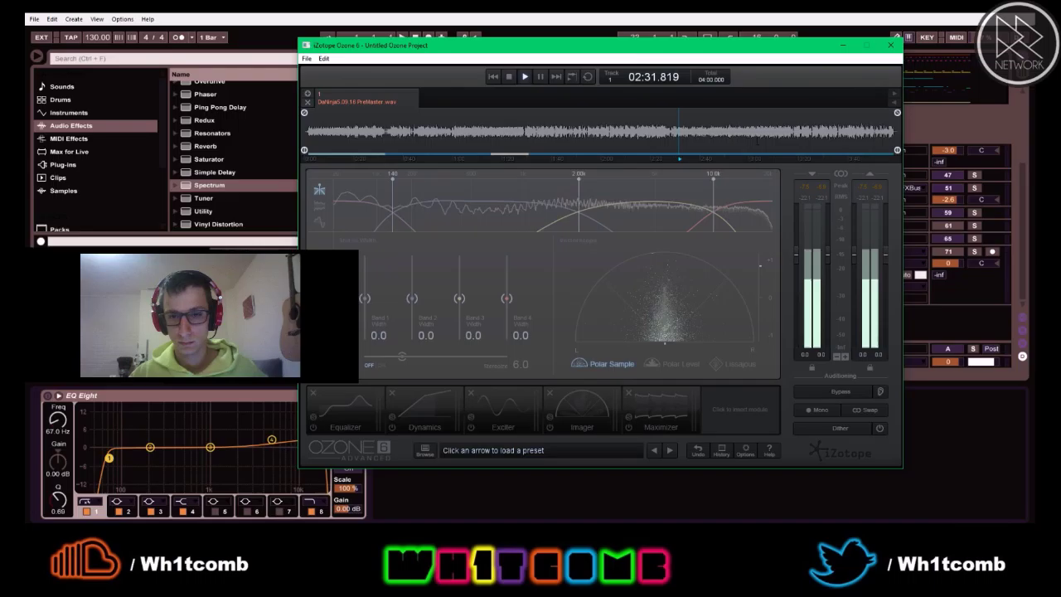
pyautogui.press('space')
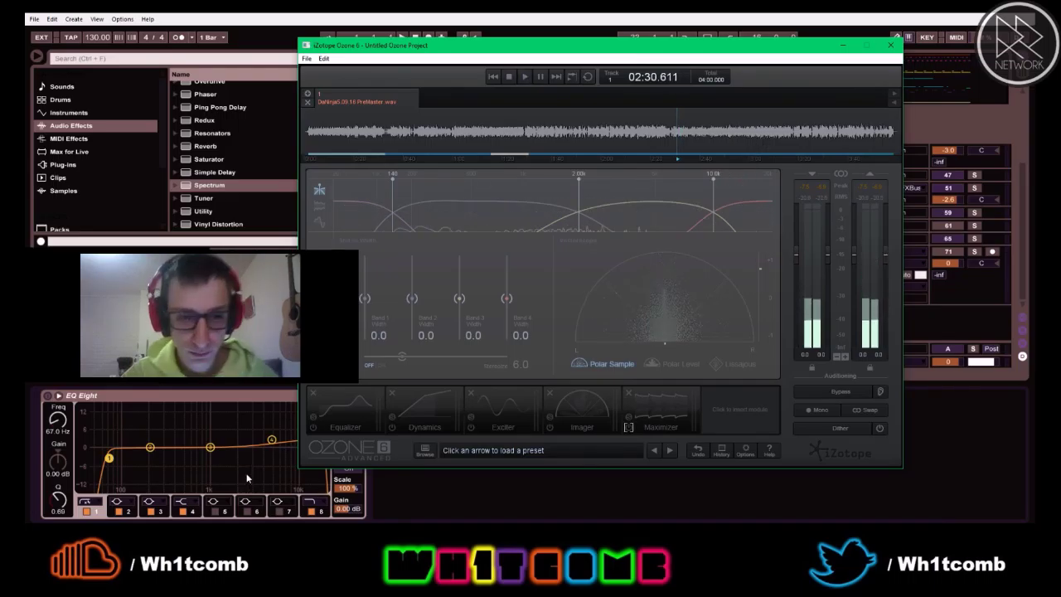
# Enable the Equalizer module again and set its band 1 to the Highpass filter type
pyautogui.click(329, 422)
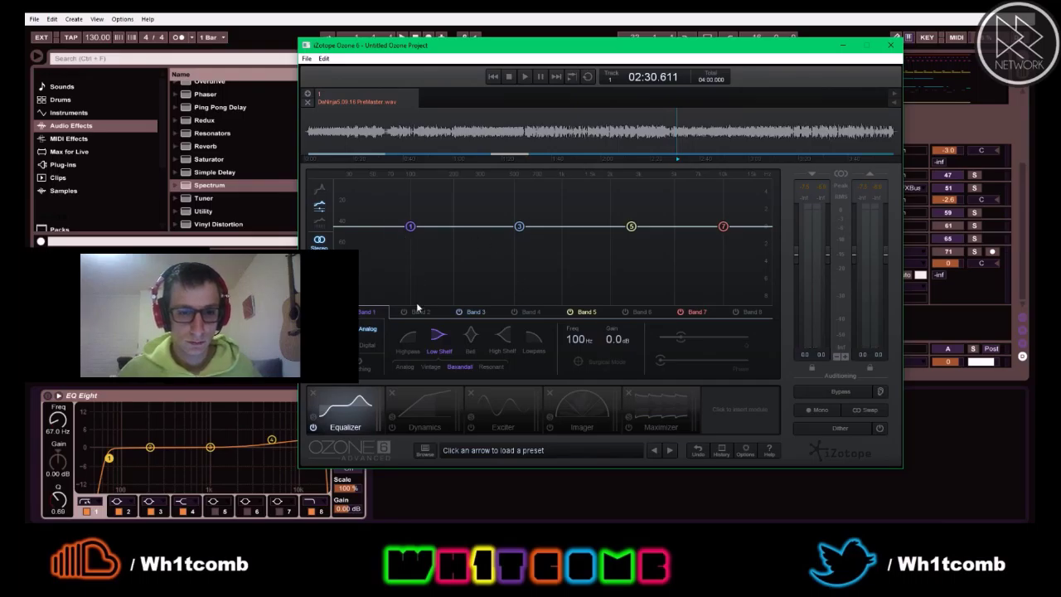
pyautogui.press('space')
pyautogui.click(407, 335)
pyautogui.press('space')
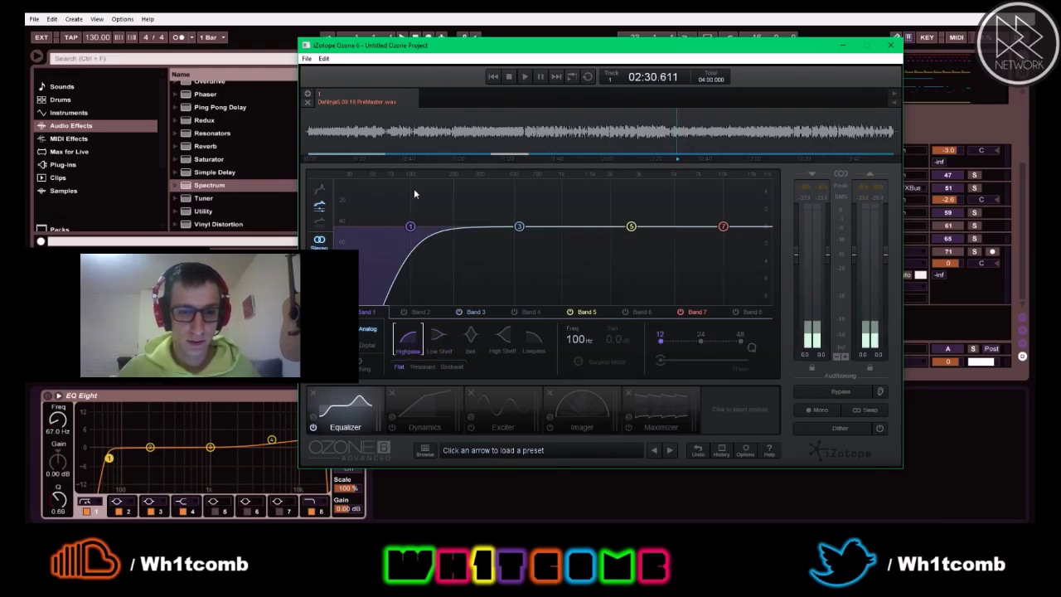
# Set the band 1 highpass filter's frequency to about 28.7 Hz and its slope to 48
pyautogui.moveTo(409, 227); pyautogui.dragTo(349, 233)
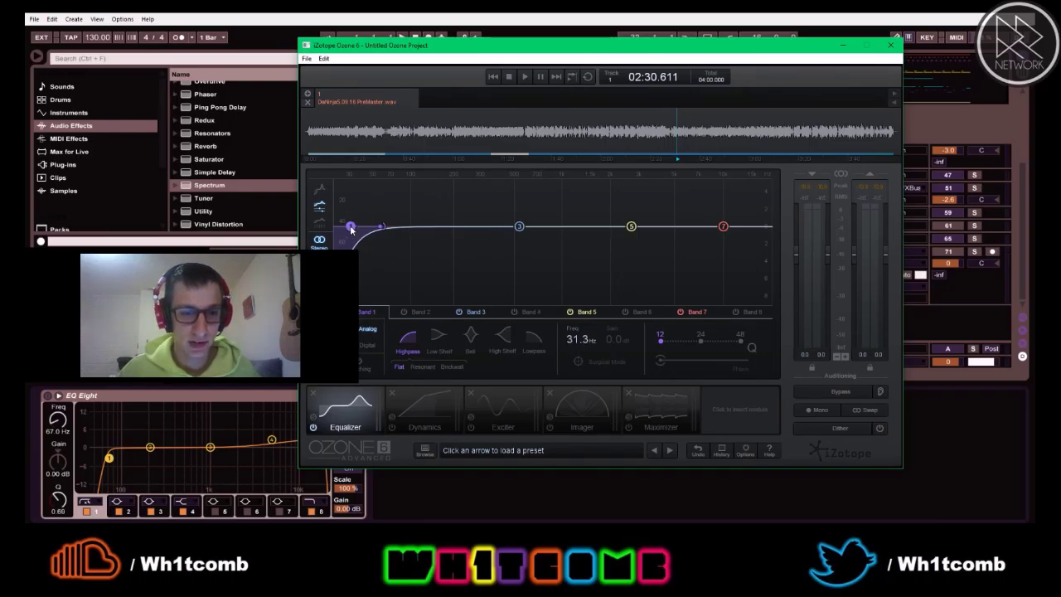
pyautogui.moveTo(349, 226); pyautogui.dragTo(351, 229)
pyautogui.scroll(3, 354, 228)
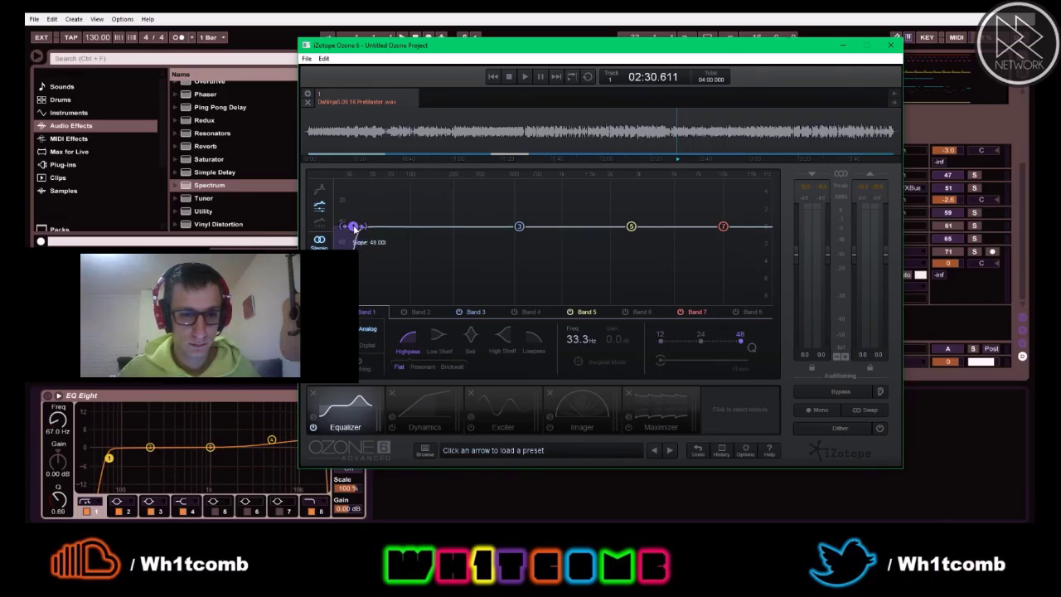
pyautogui.moveTo(359, 229); pyautogui.dragTo(348, 235)
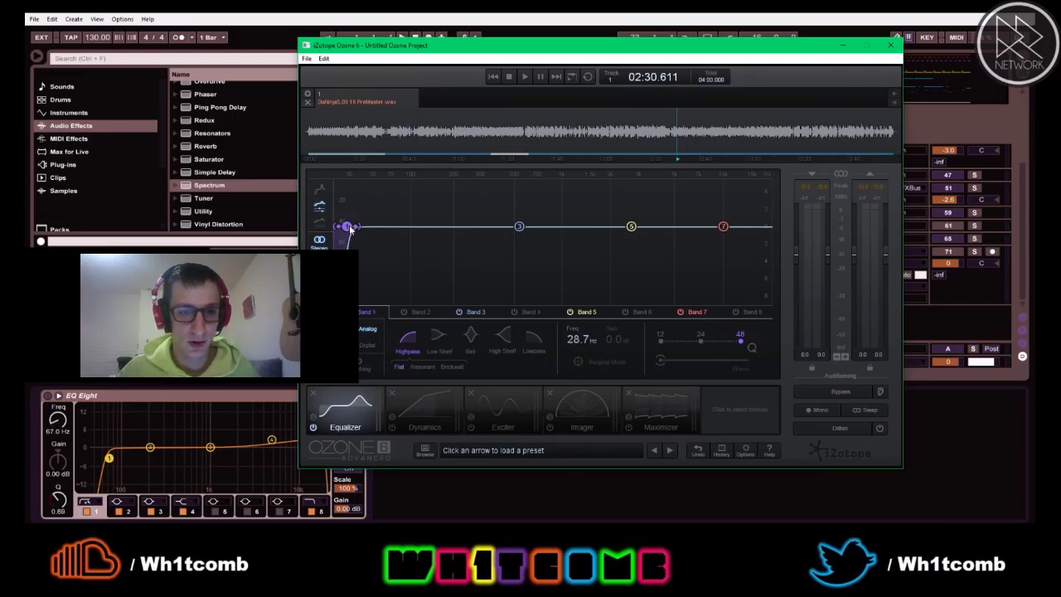
# Audition the track through the highpass filter briefly and enable band 8 of the Equalizer
pyautogui.press('space')
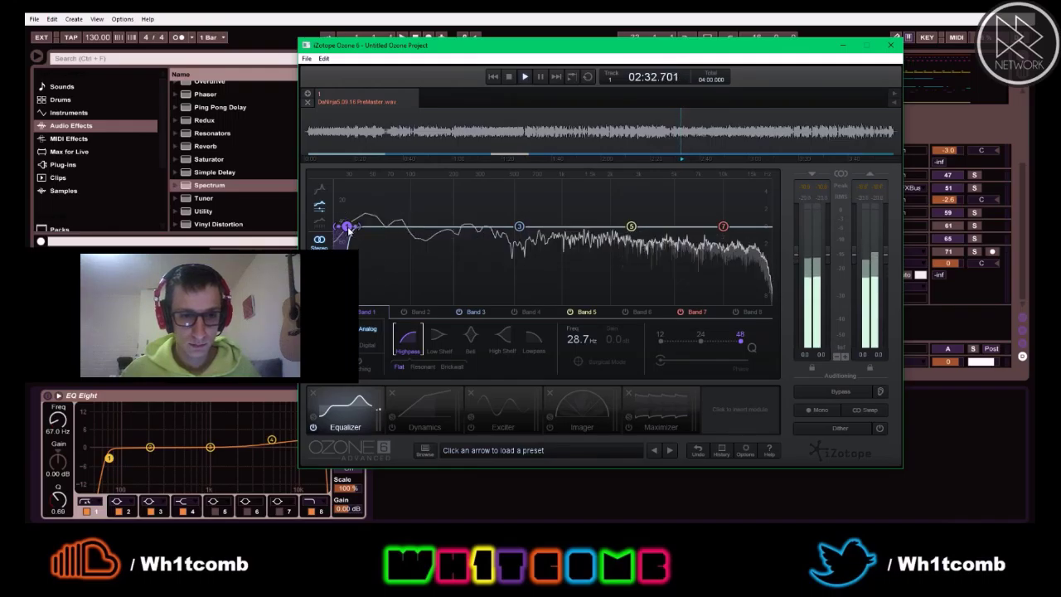
pyautogui.press('space')
pyautogui.click(734, 312)
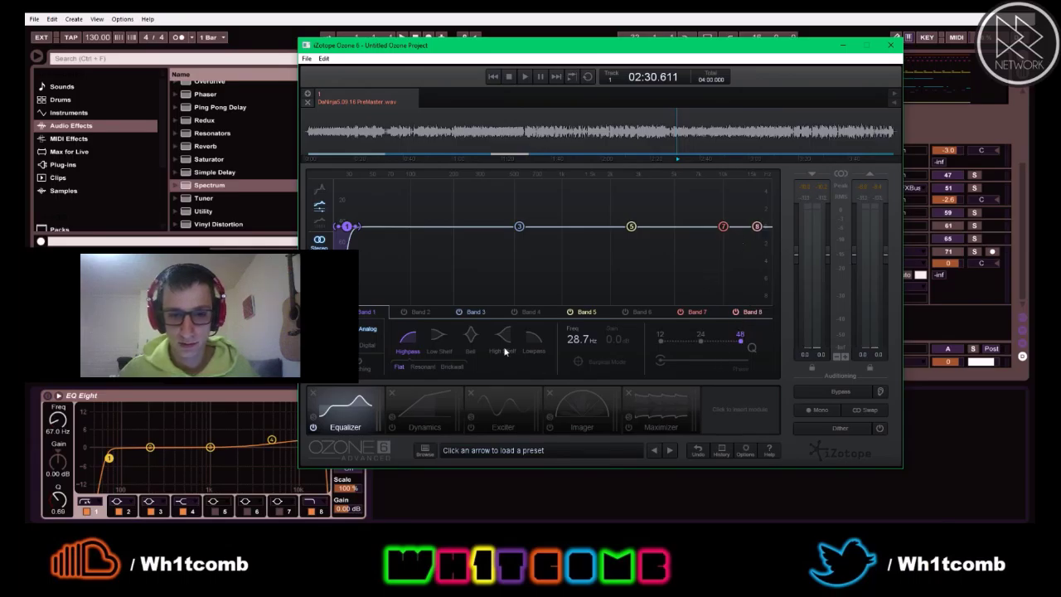
pyautogui.click(534, 339)
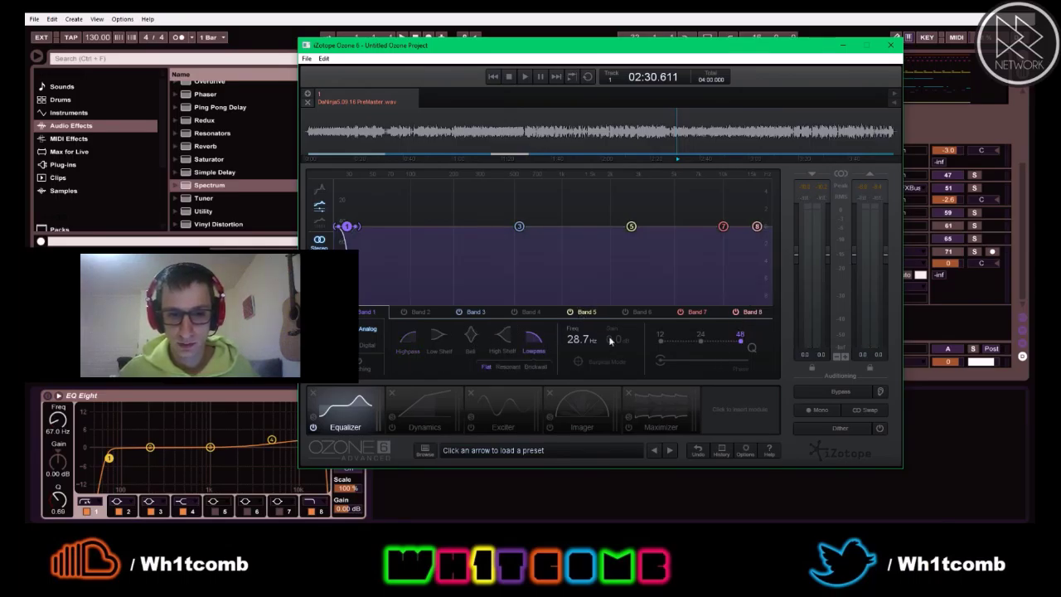
pyautogui.click(751, 315)
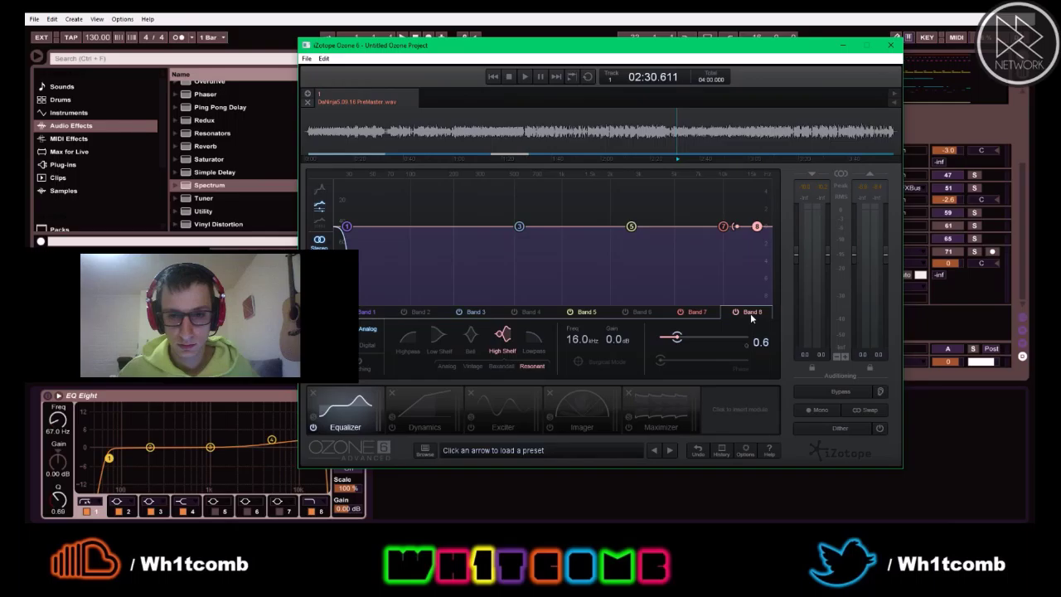
pyautogui.click(368, 314)
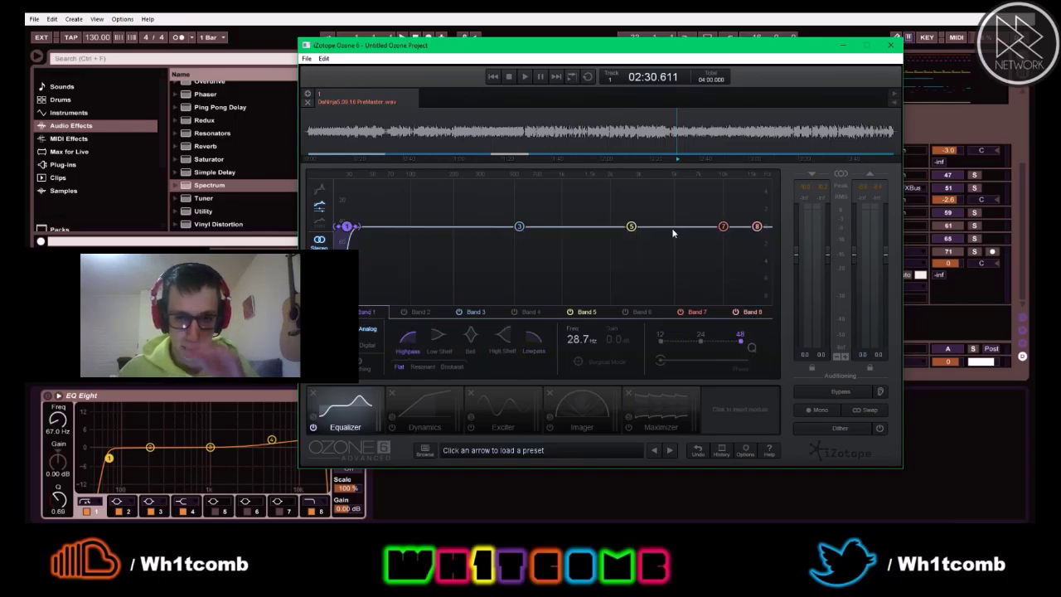
# Set Equalizer band 8 to a Lowpass filter with a slope of 48 at about 19.7 kHz
pyautogui.click(757, 226)
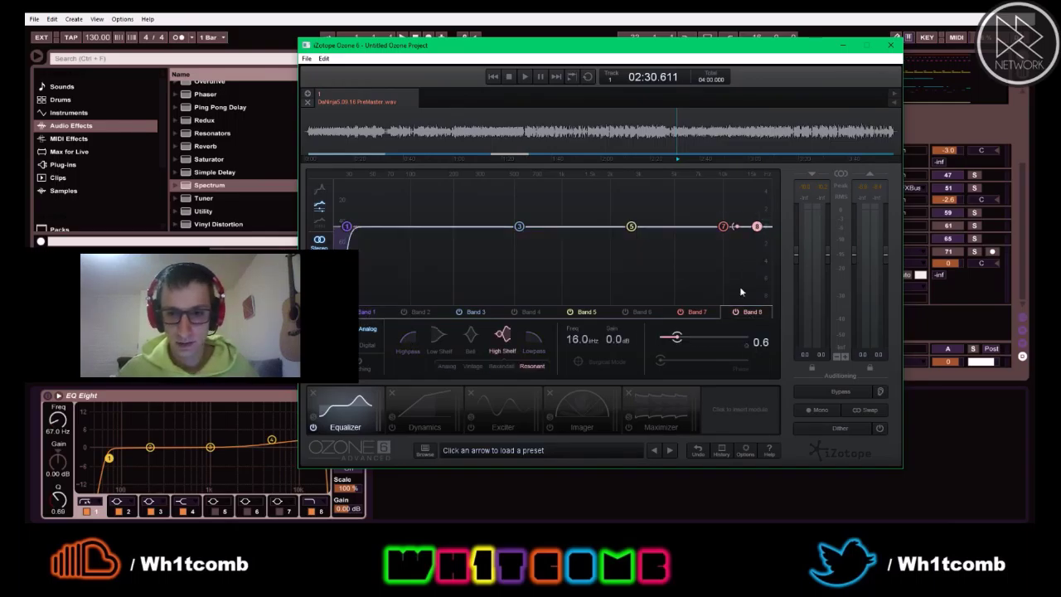
pyautogui.click(532, 335)
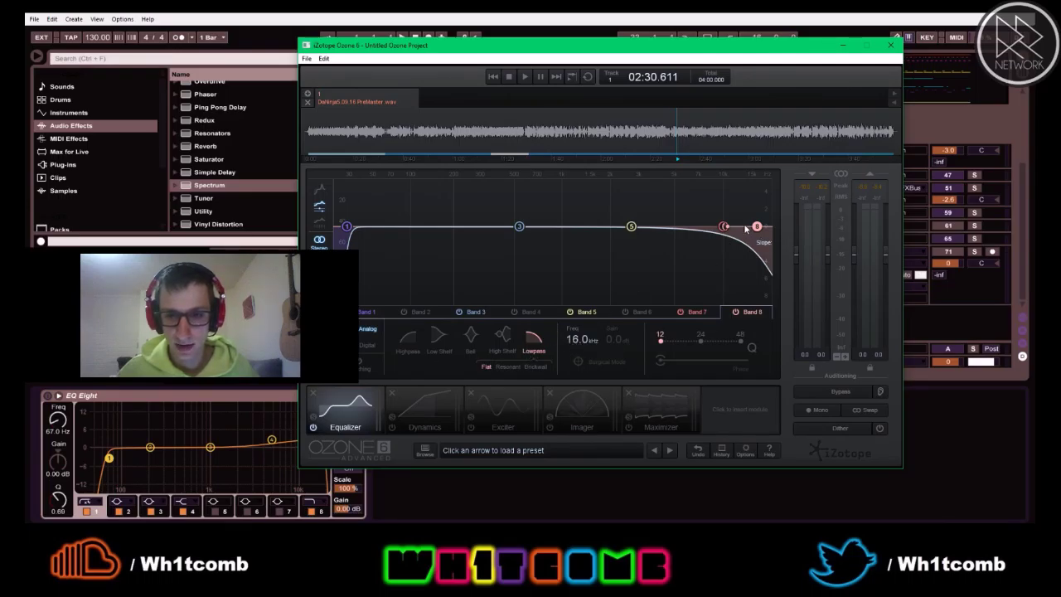
pyautogui.scroll(2, 745, 229)
pyautogui.moveTo(756, 230); pyautogui.dragTo(769, 233)
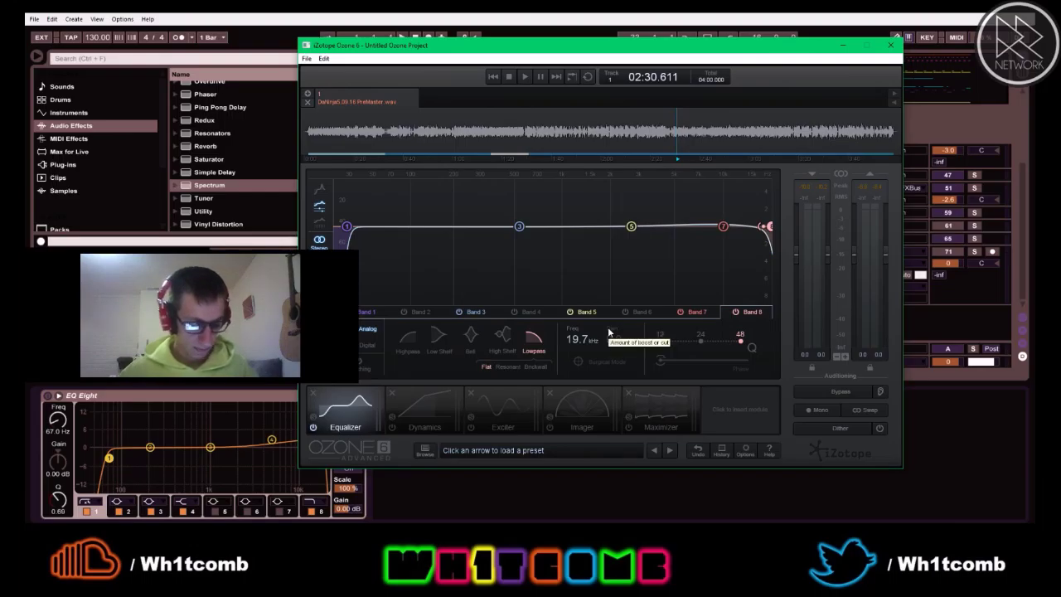
# Audition the filtered track and set the band 7 high shelf to about 0.6 dB gain at 10 kHz
pyautogui.press('space')
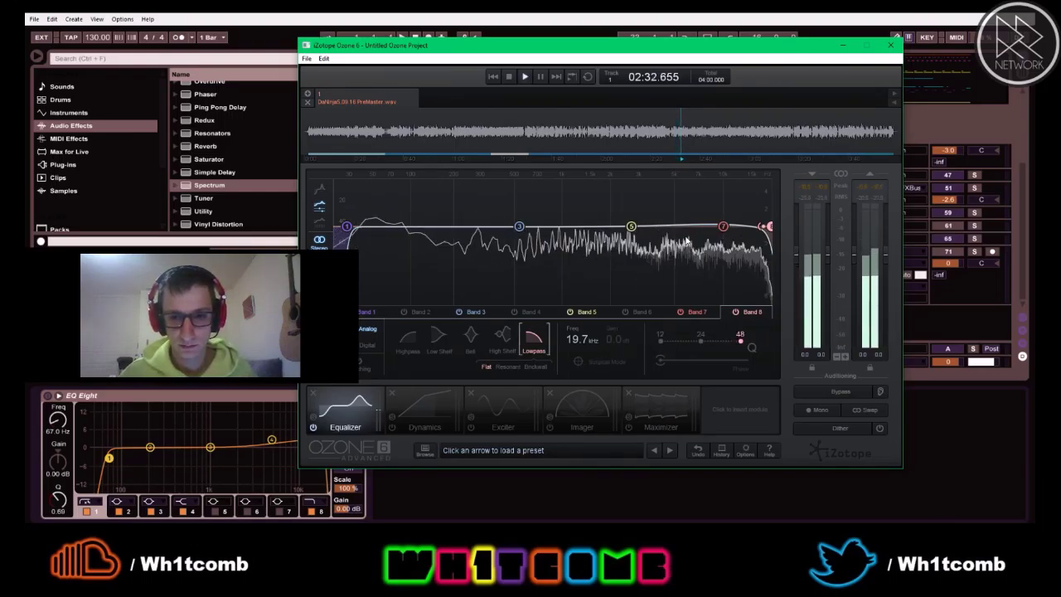
pyautogui.press('space')
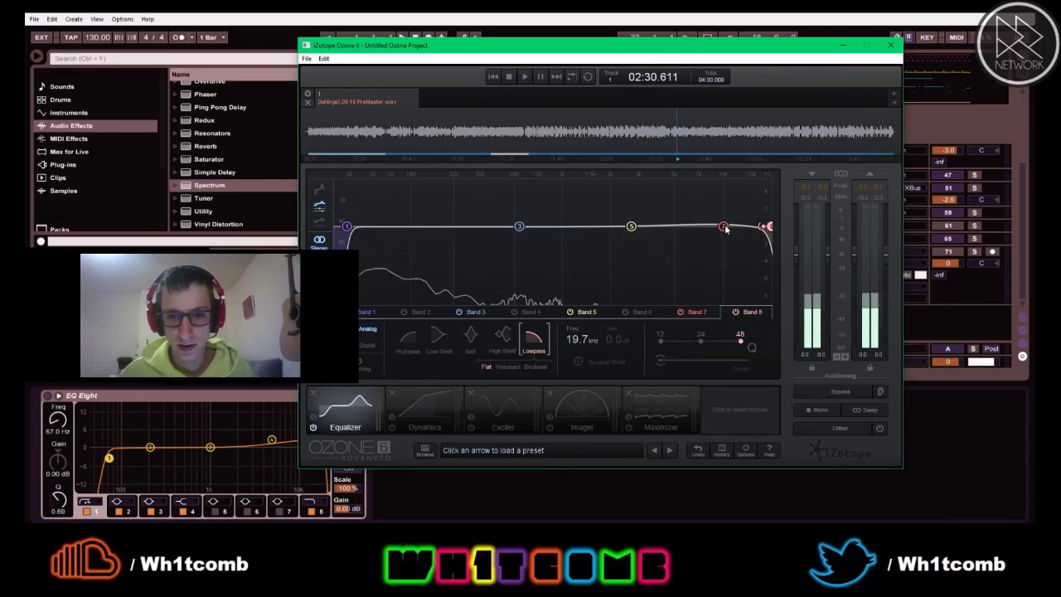
pyautogui.moveTo(723, 225); pyautogui.dragTo(725, 224)
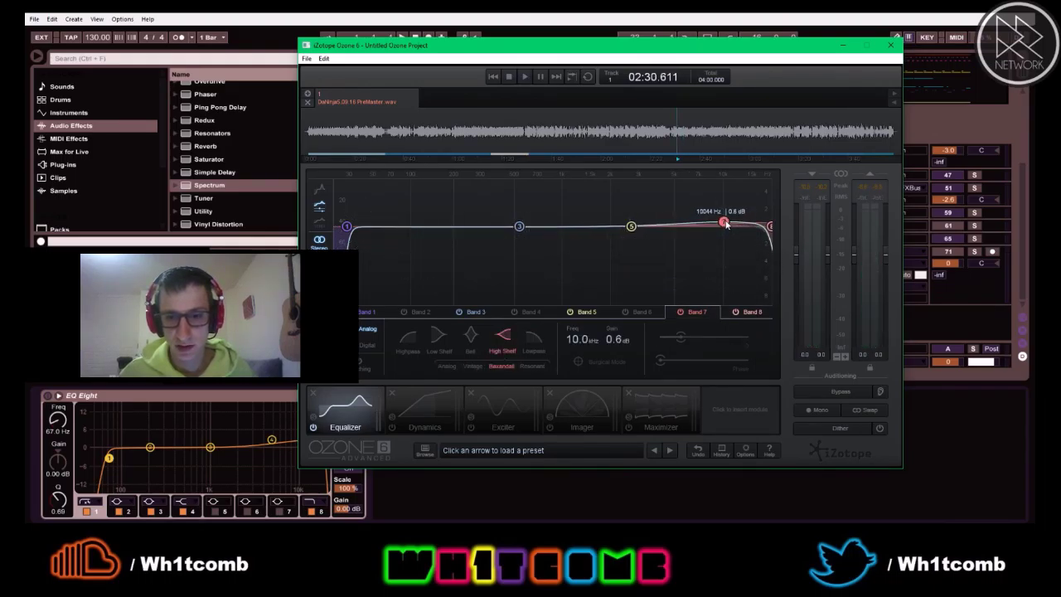
# Audition the track with Equalizer band 3 boosted by about 5.1 dB at 111 Hz
pyautogui.press('space')
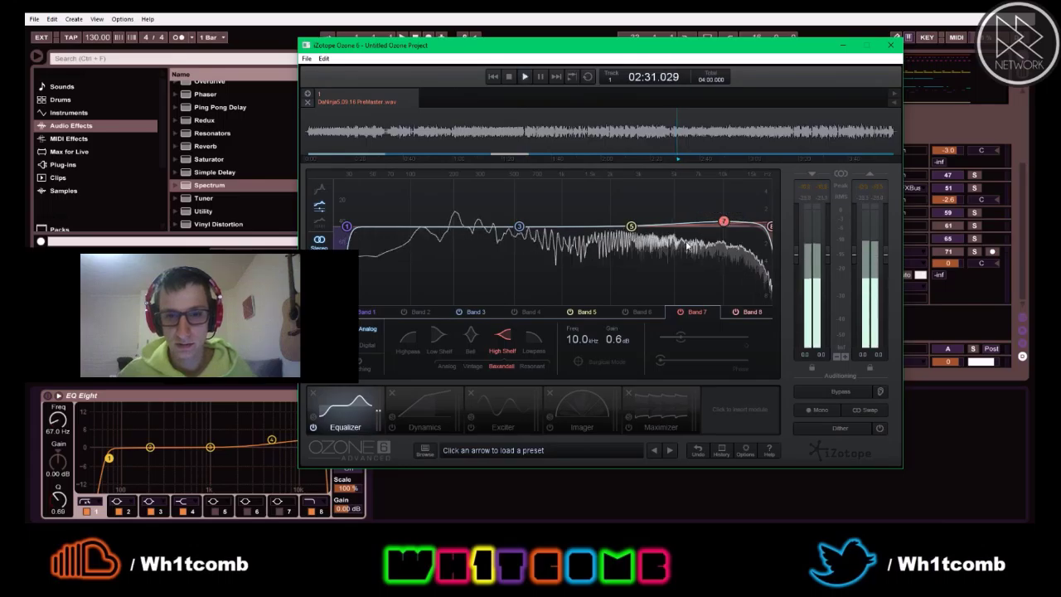
pyautogui.press('space')
pyautogui.click(519, 226)
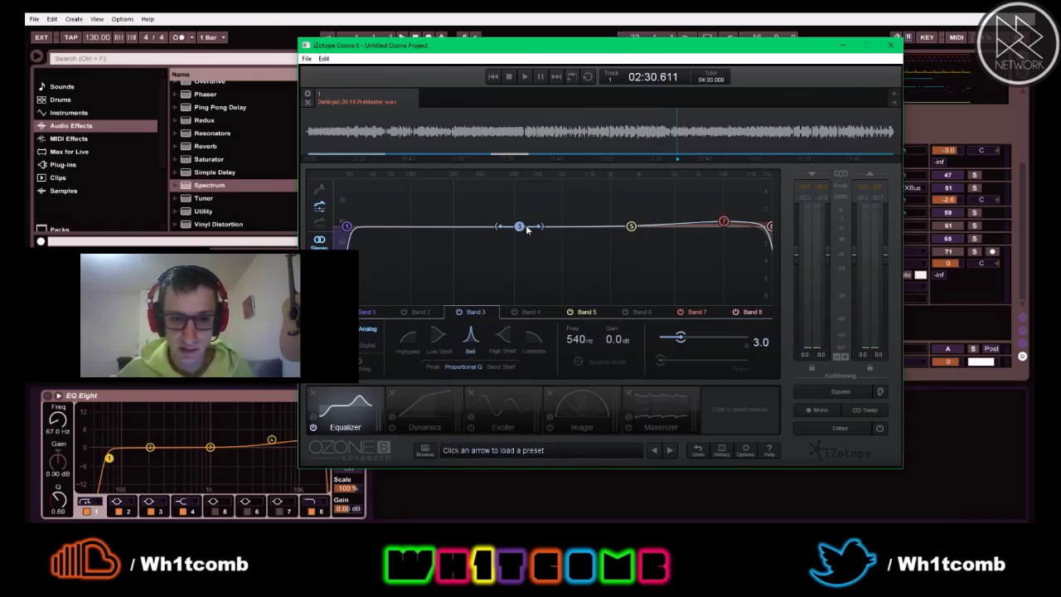
pyautogui.moveTo(521, 228); pyautogui.dragTo(420, 186)
pyautogui.press('space')
pyautogui.press('space')
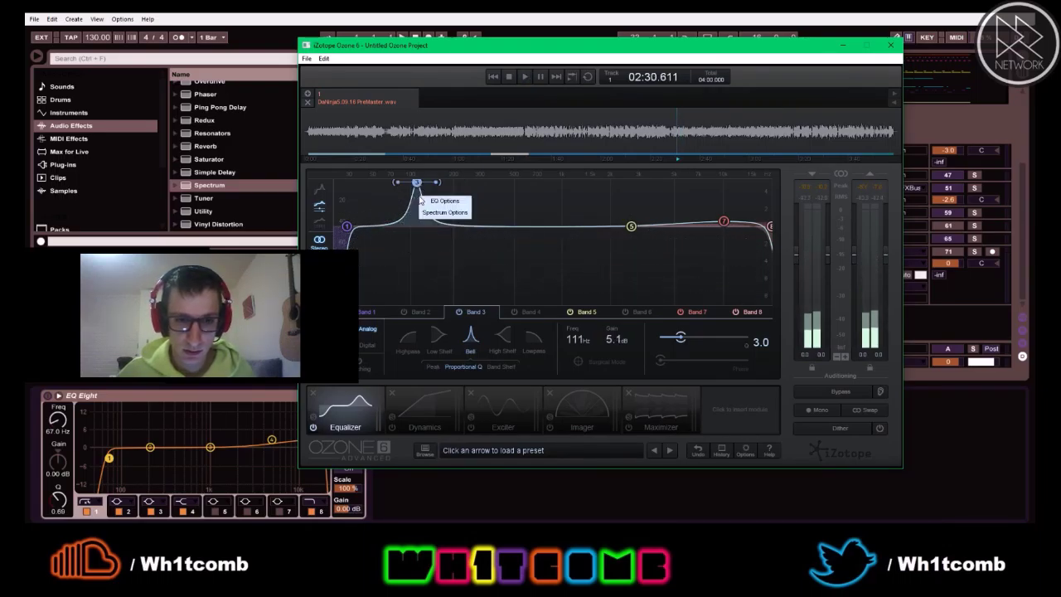
pyautogui.moveTo(415, 184)
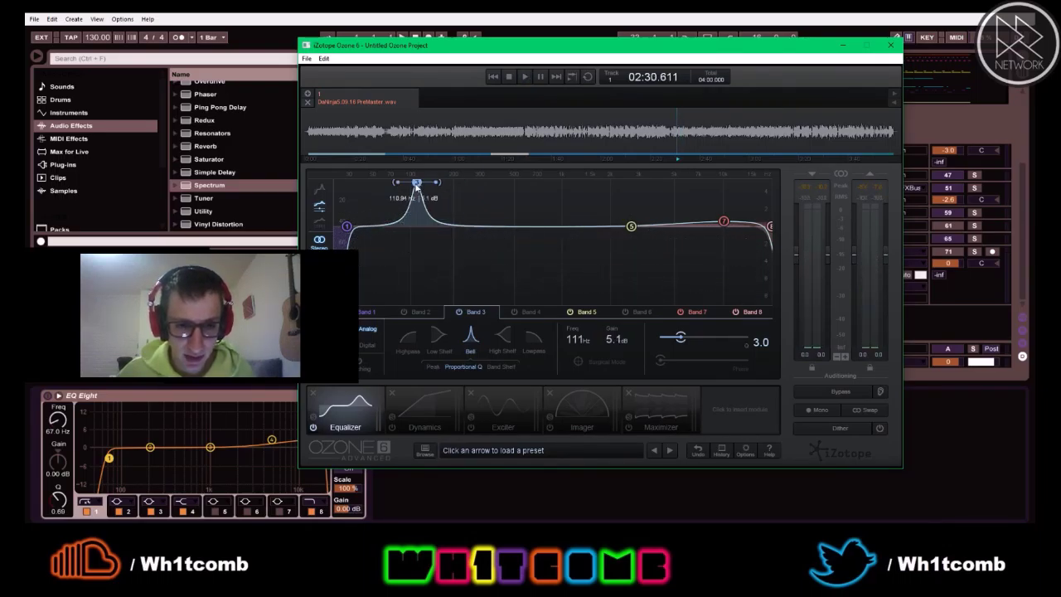
pyautogui.click(364, 313)
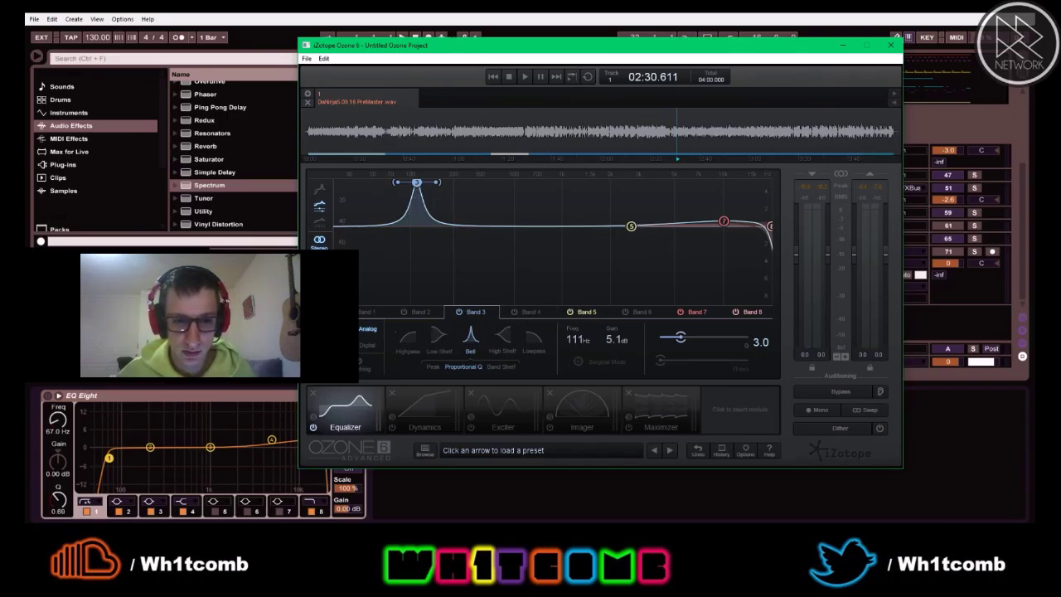
pyautogui.click(363, 312)
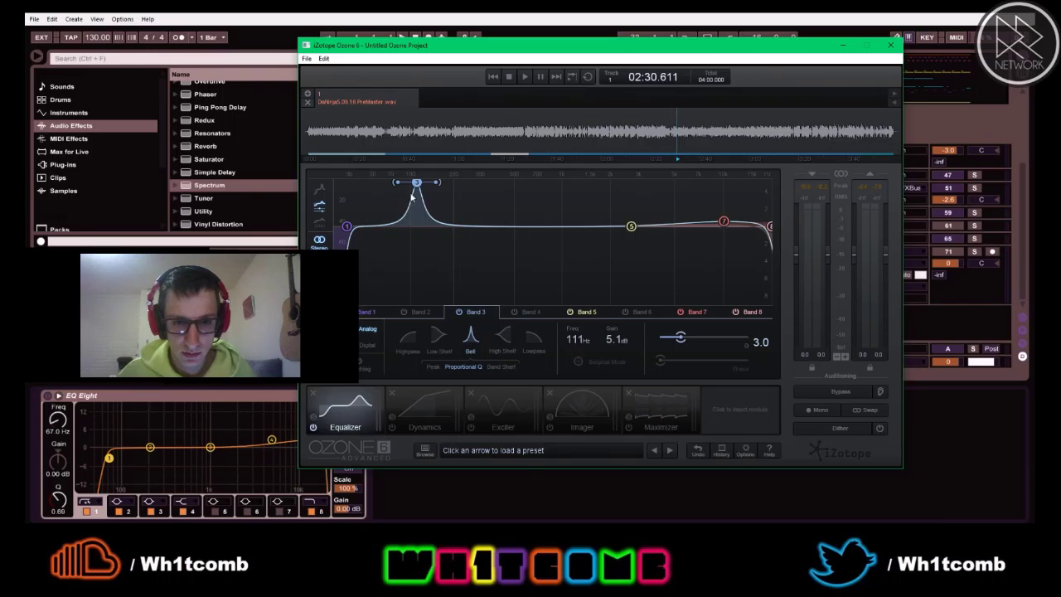
# Sweep the boosted Equalizer band 3 around 255 Hz during playback and cut it to about -4.0 dB at 324 Hz
pyautogui.moveTo(417, 188); pyautogui.dragTo(470, 180)
pyautogui.press('space')
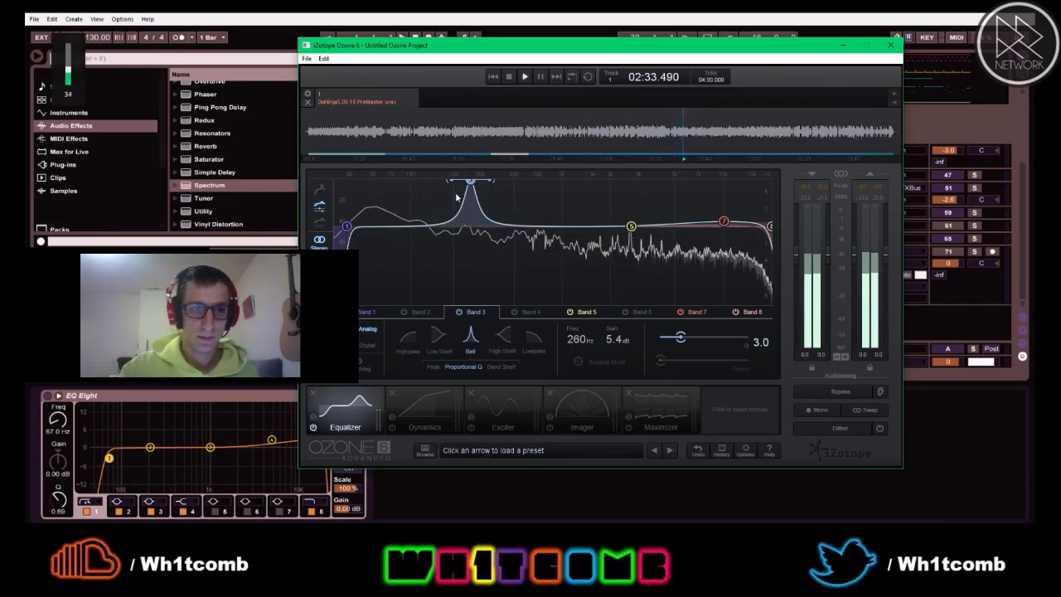
pyautogui.moveTo(470, 180)
pyautogui.mouseDown()
pyautogui.moveTo(492, 179)
pyautogui.moveTo(469, 187)
pyautogui.mouseUp()
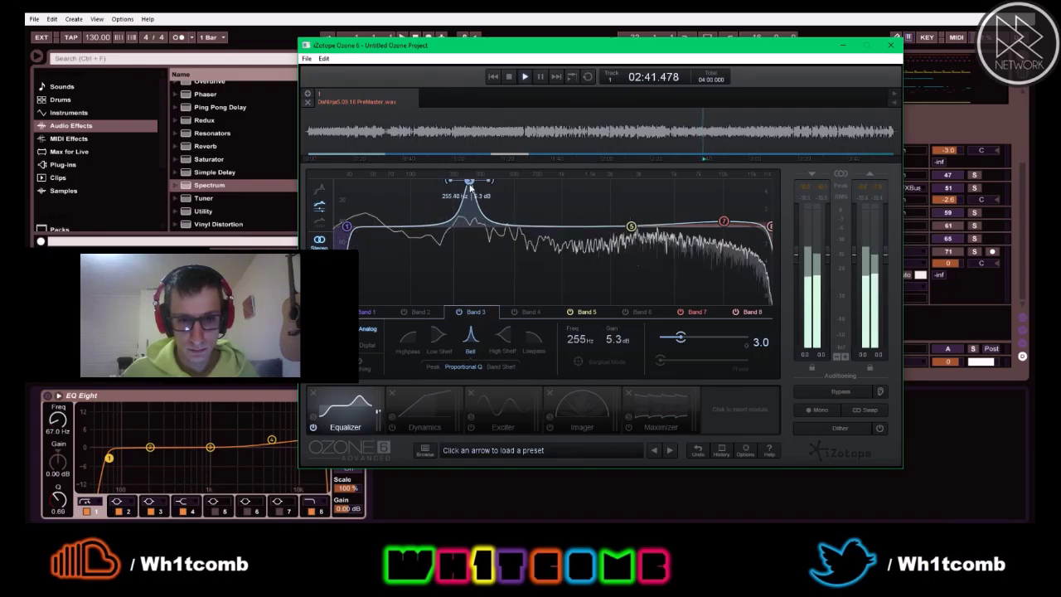
pyautogui.moveTo(470, 187); pyautogui.dragTo(483, 283)
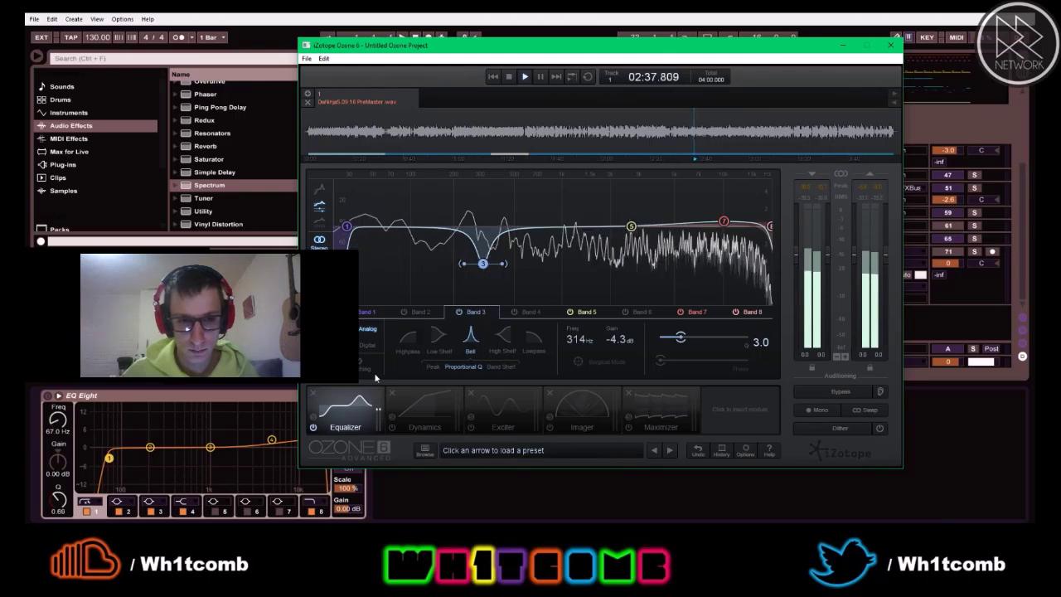
pyautogui.moveTo(489, 264); pyautogui.dragTo(487, 260)
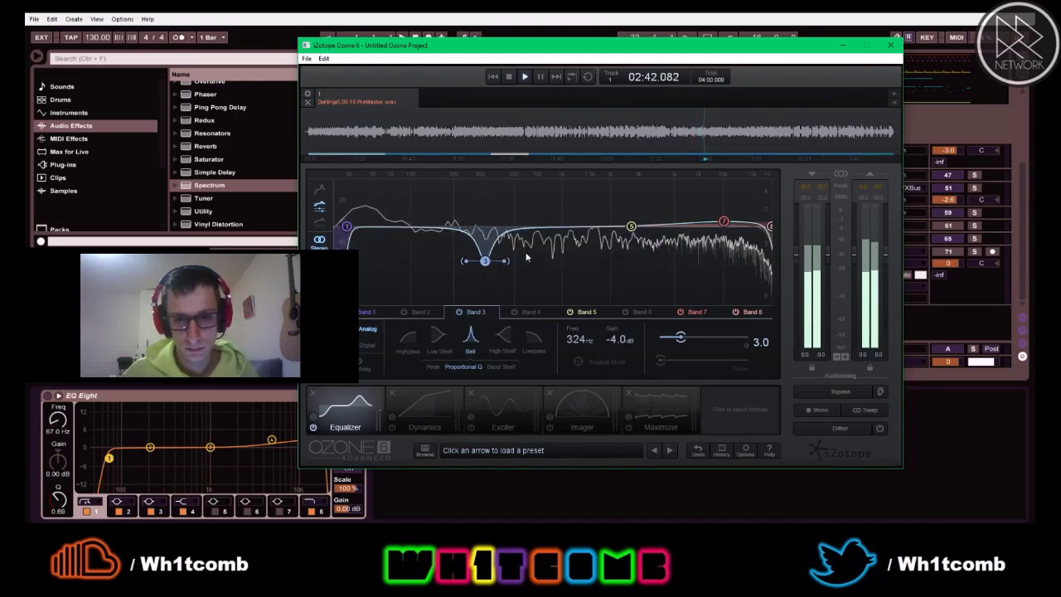
# Raise the band 7 high shelf to 1.0 dB and refine band 3 to about -4.5 dB at 317 Hz during playback
pyautogui.moveTo(723, 221); pyautogui.dragTo(724, 218)
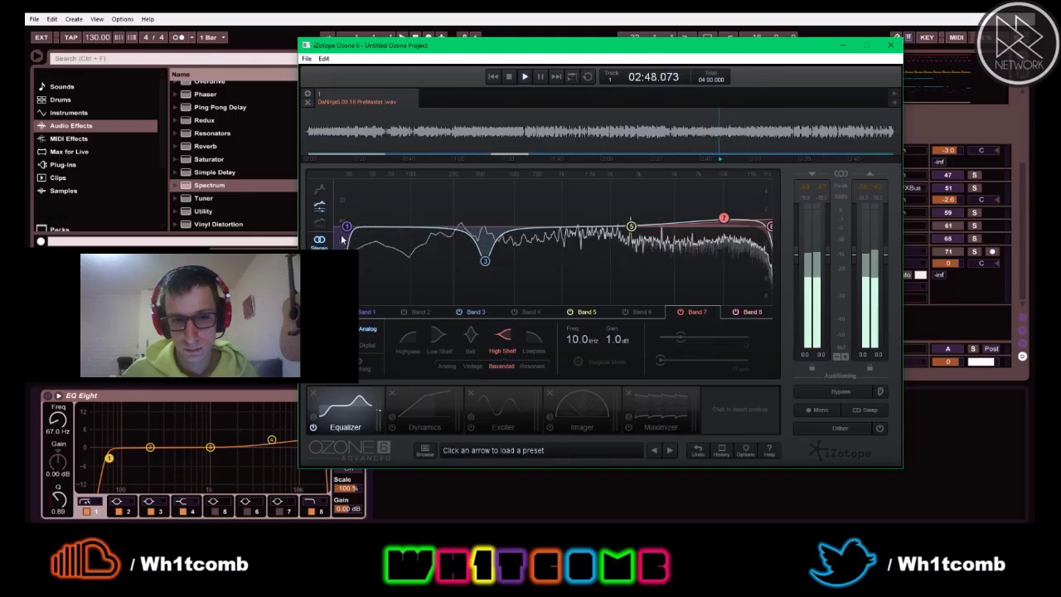
pyautogui.moveTo(485, 264); pyautogui.dragTo(483, 266)
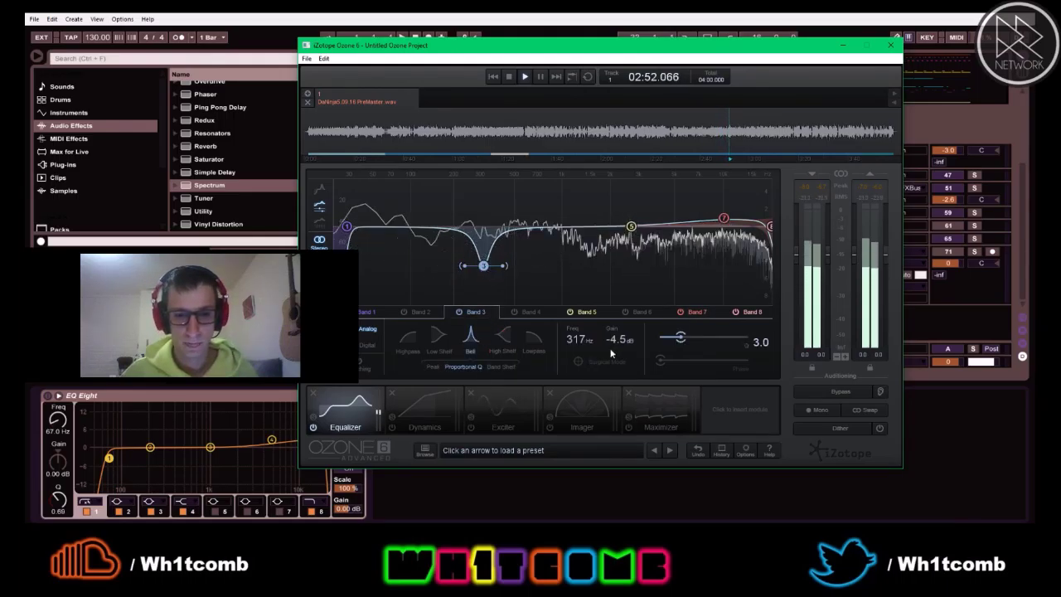
pyautogui.press('space')
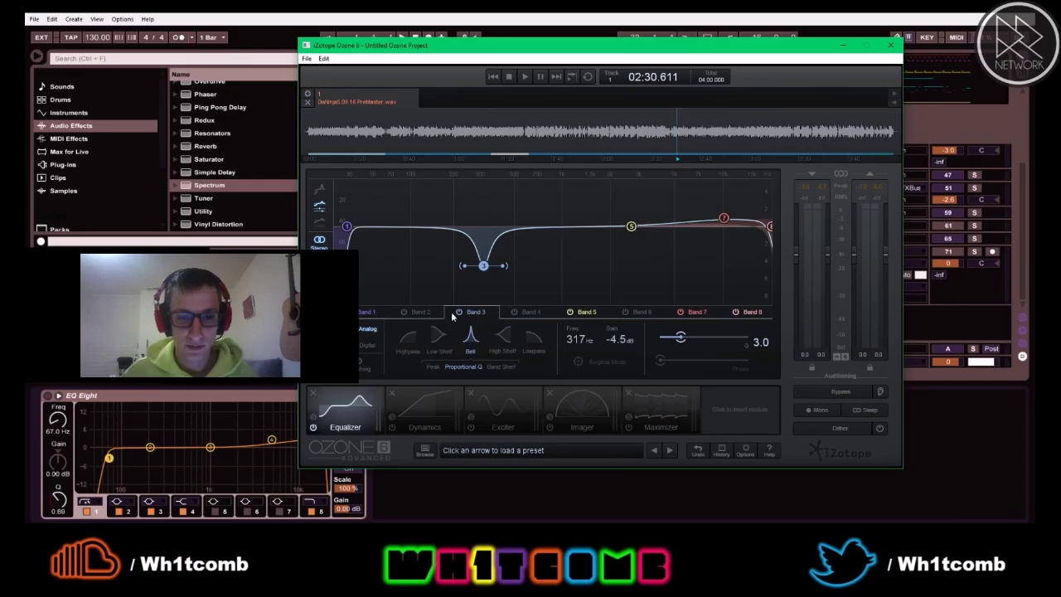
# Enable the Dynamics module, show all its bands together and set the lowest crossover to about 198 Hz
pyautogui.click(436, 409)
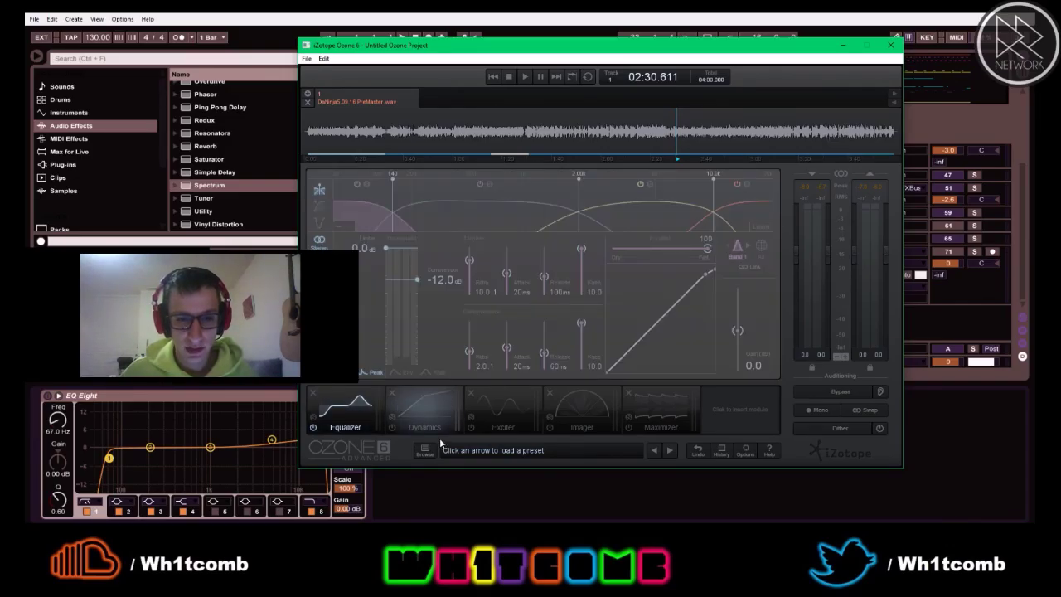
pyautogui.click(392, 428)
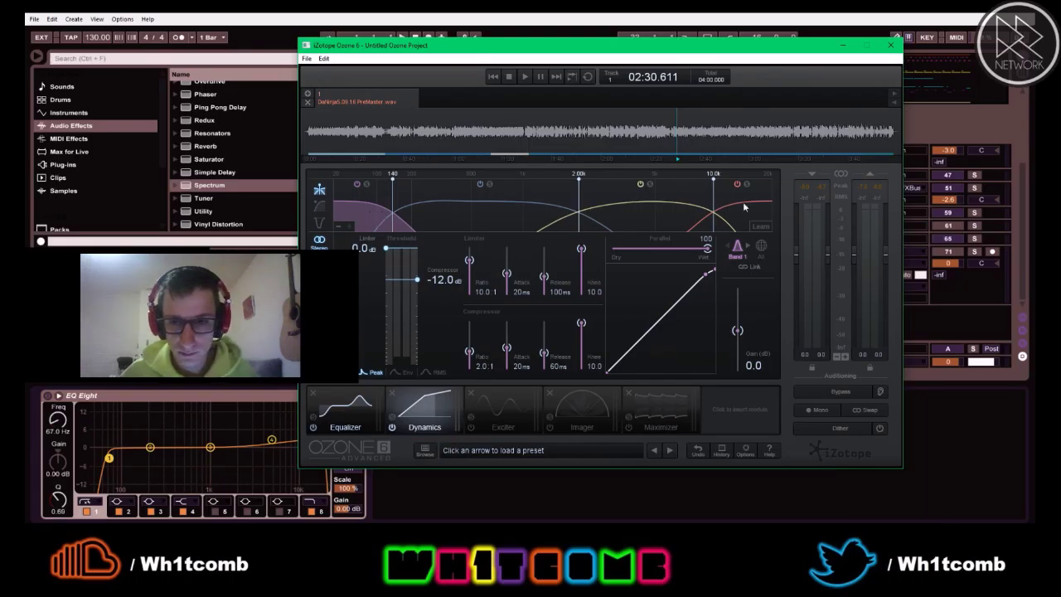
pyautogui.click(760, 246)
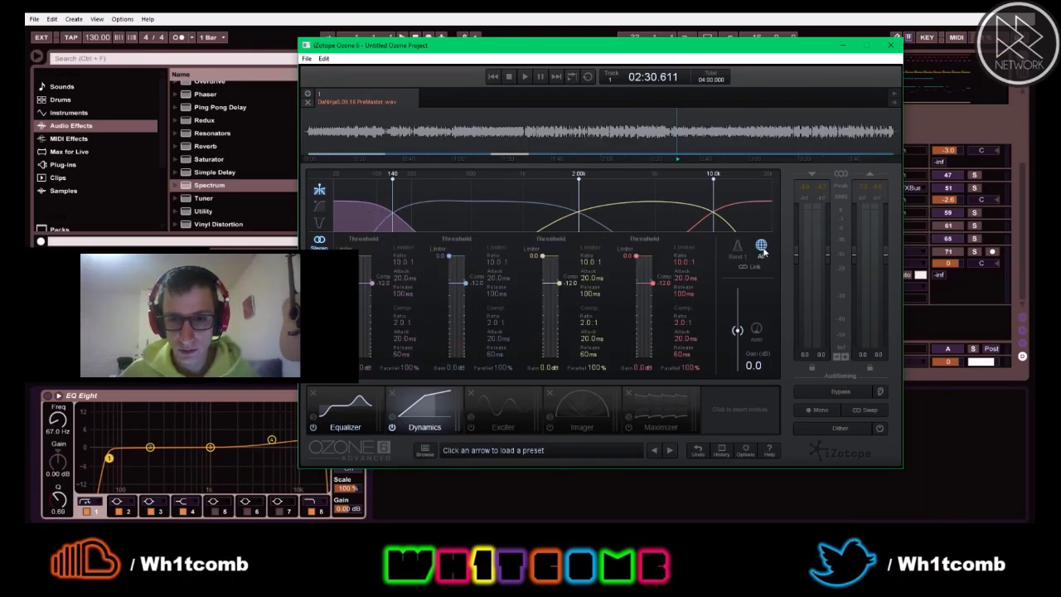
pyautogui.moveTo(392, 217); pyautogui.dragTo(410, 185)
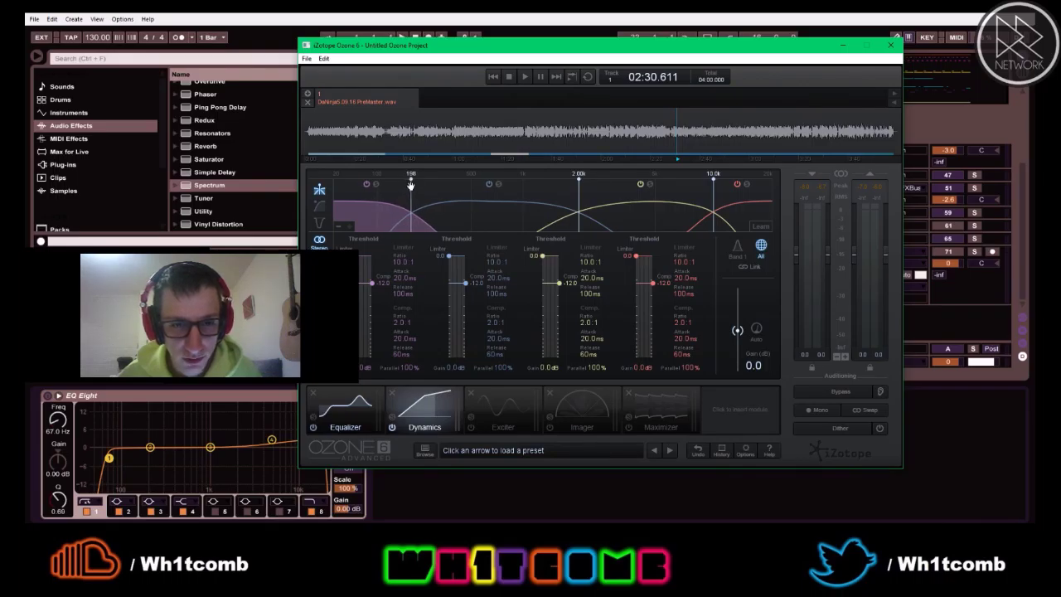
# Audition the Dynamics bands by soloing them during playback and clear the solos
pyautogui.press('space')
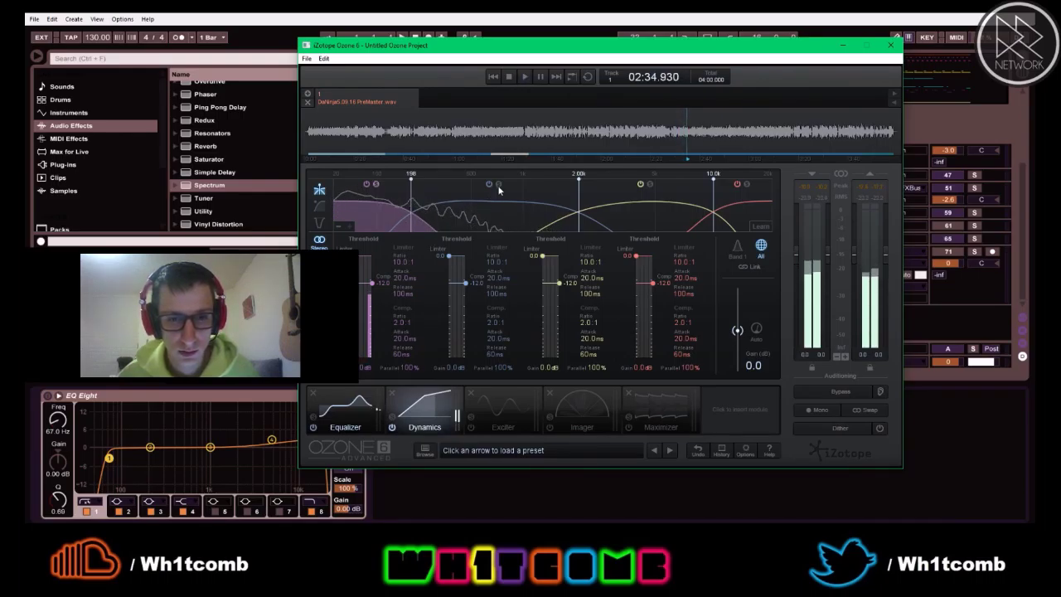
pyautogui.press('space')
pyautogui.press('space')
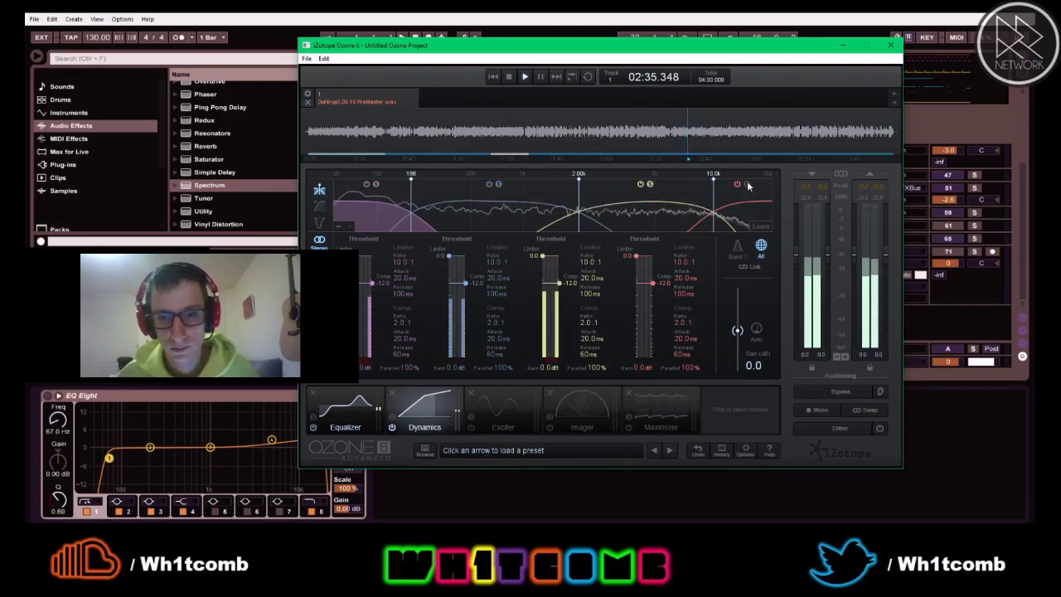
pyautogui.click(649, 184)
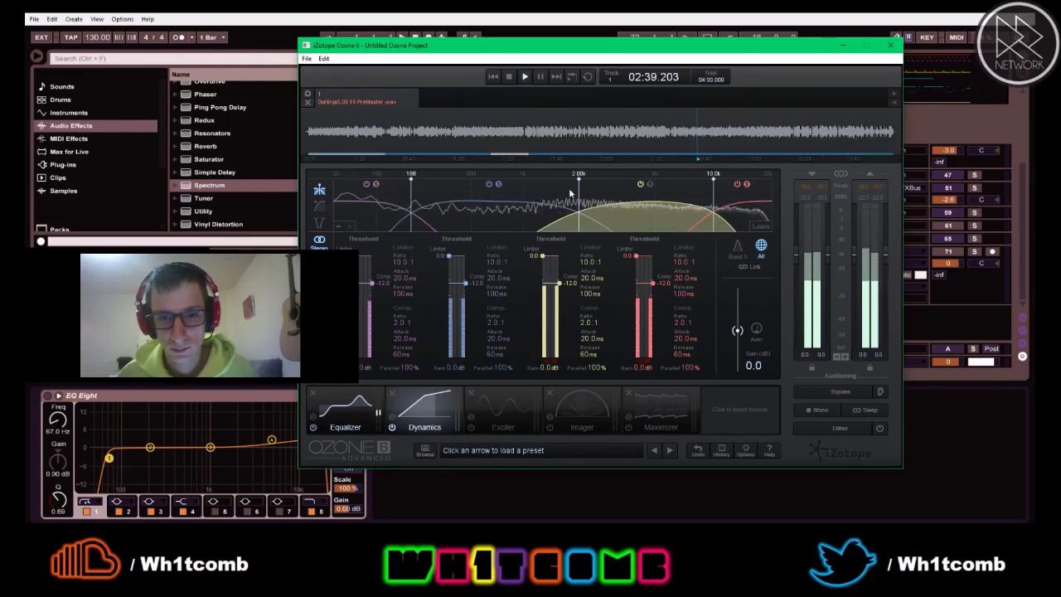
pyautogui.click(498, 184)
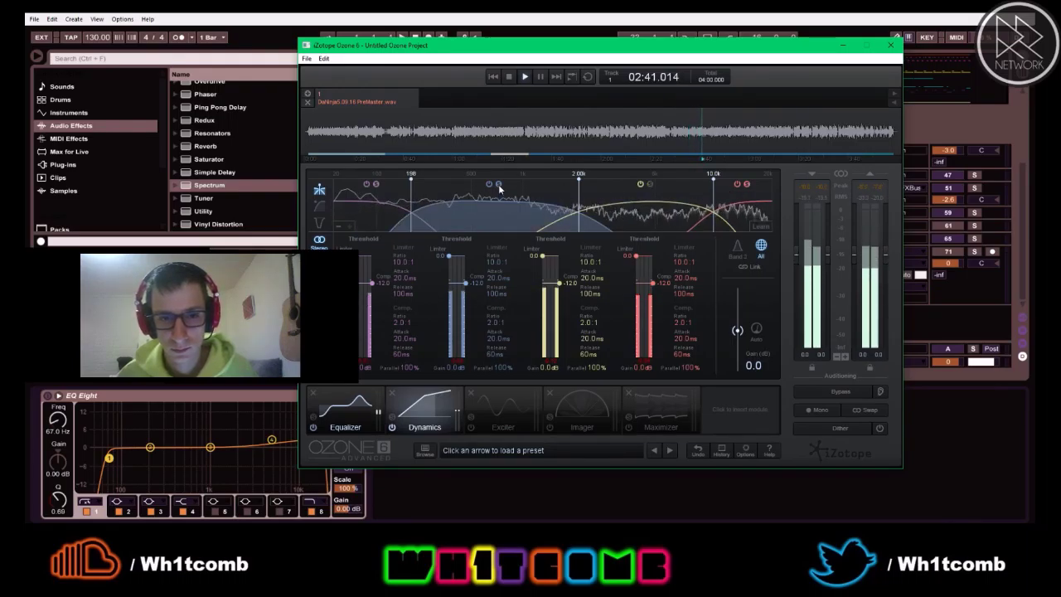
pyautogui.click(374, 183)
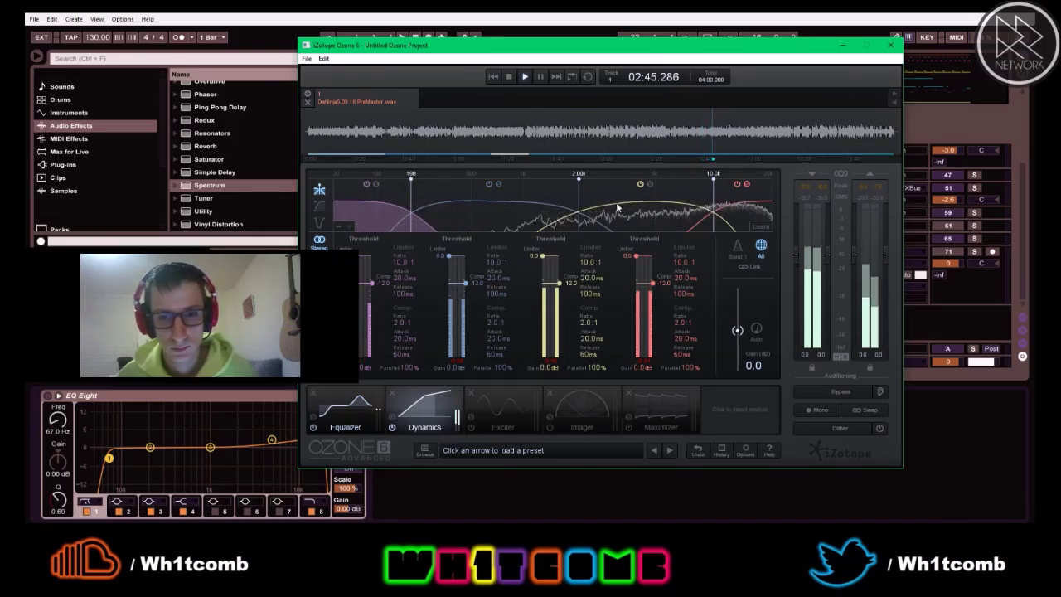
pyautogui.press('space')
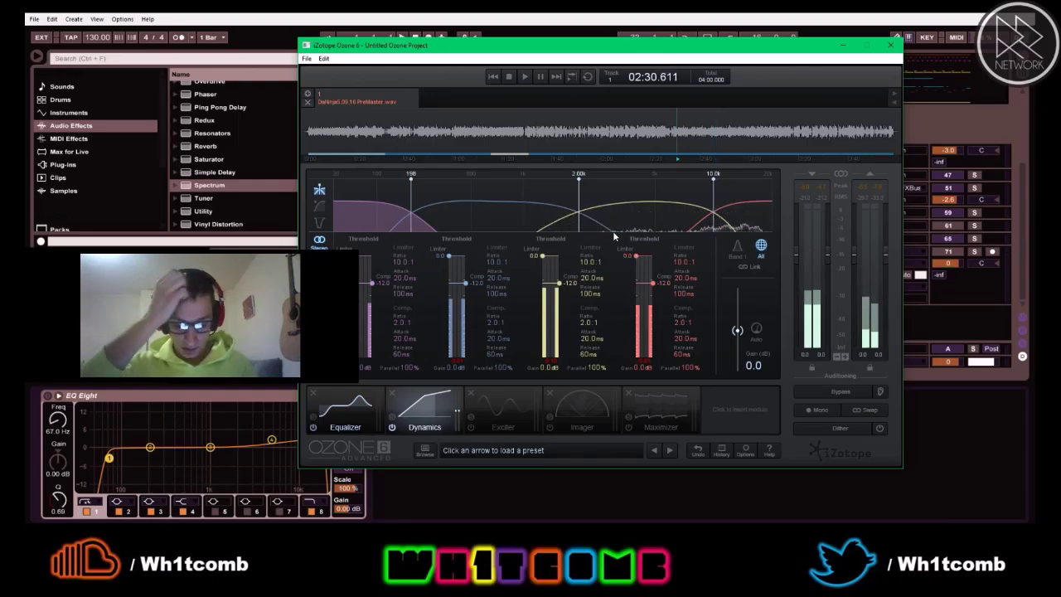
pyautogui.moveTo(743, 184)
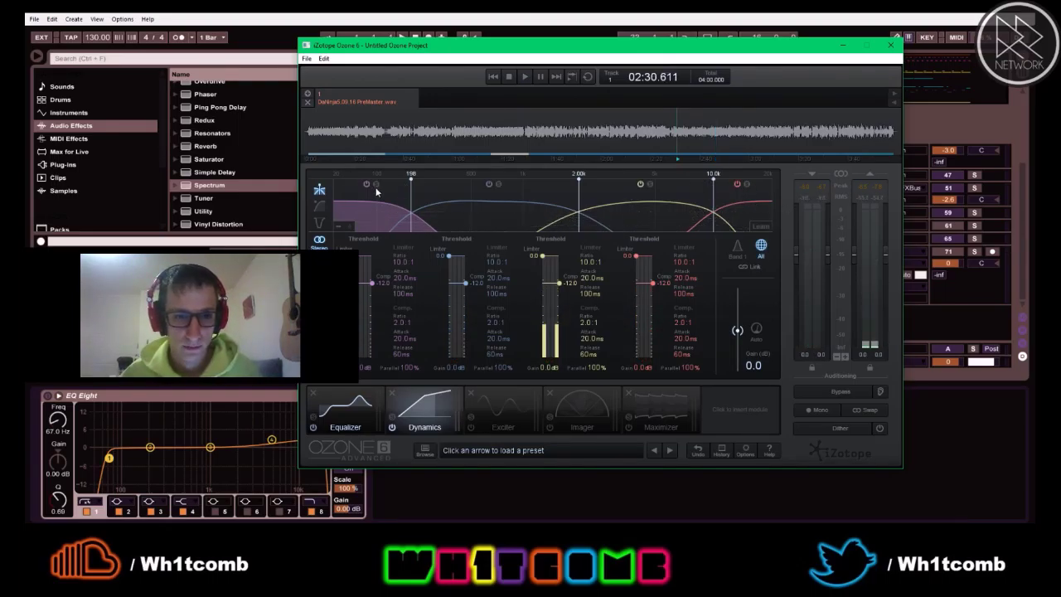
pyautogui.press('space')
pyautogui.press('space')
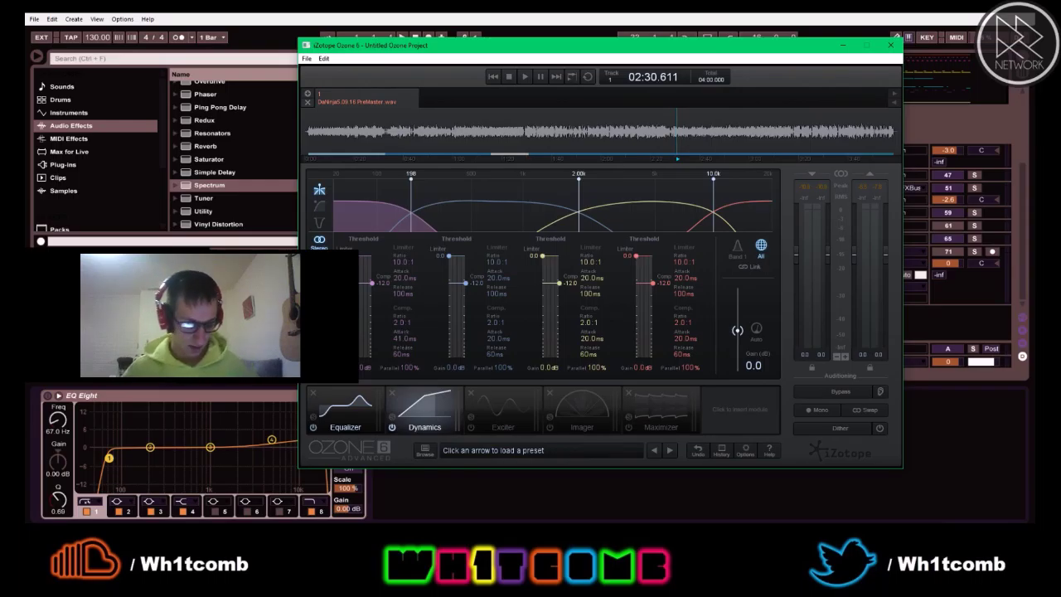
# Set the compressor attack to 40 ms in all four Dynamics bands
pyautogui.moveTo(425, 570)
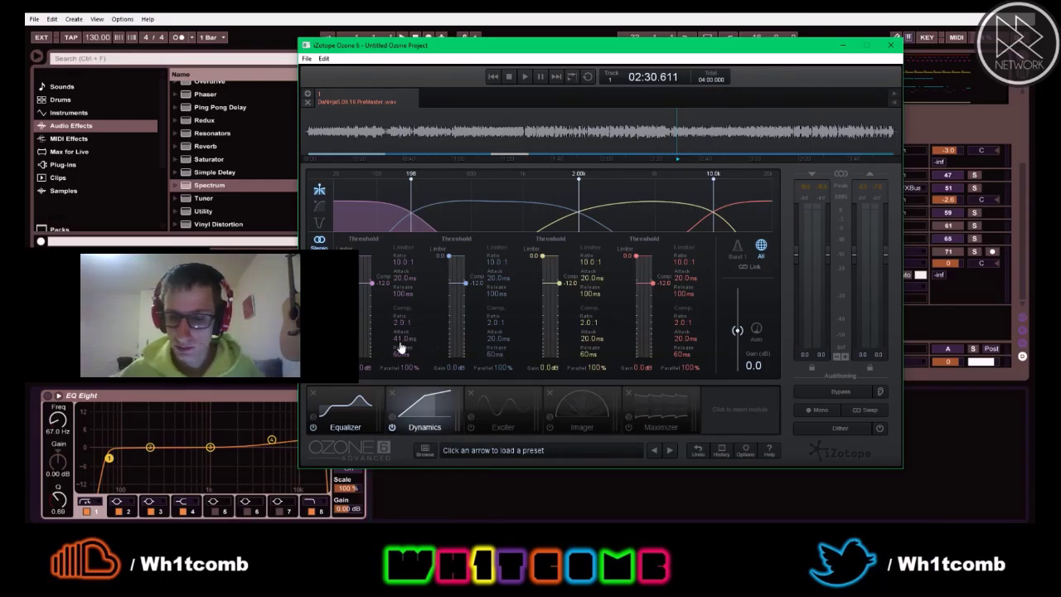
pyautogui.doubleClick(495, 338)
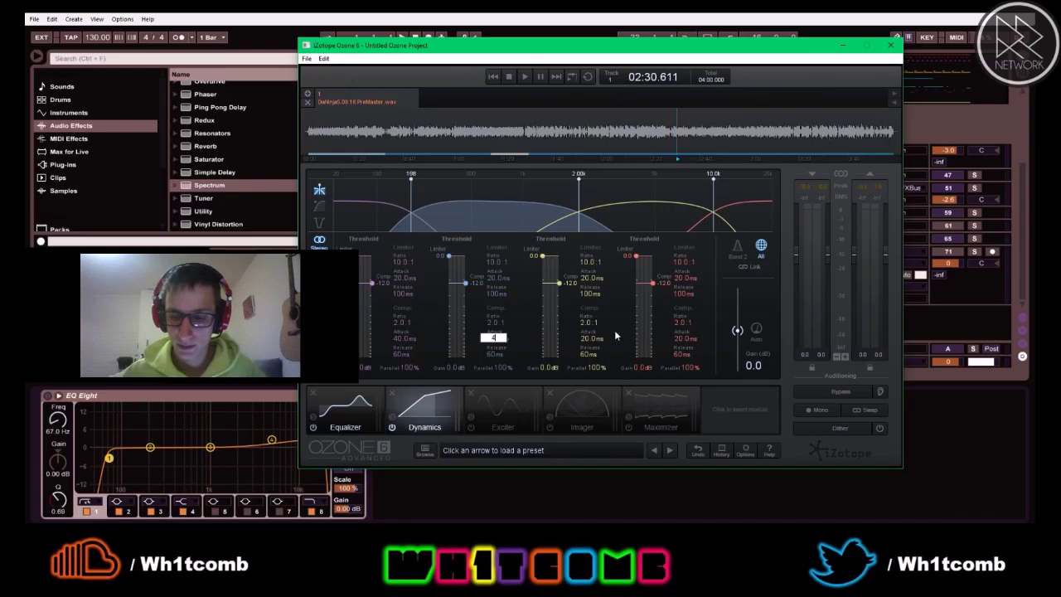
pyautogui.write('40.0 ms')
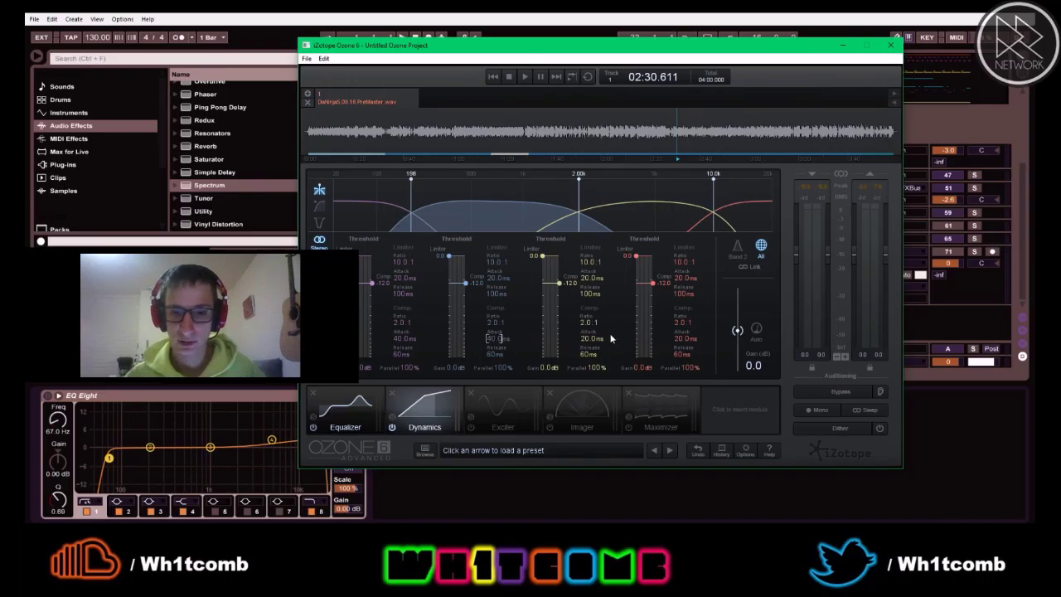
pyautogui.doubleClick(589, 338)
pyautogui.write('40.0')
pyautogui.doubleClick(682, 339)
pyautogui.doubleClick(682, 339)
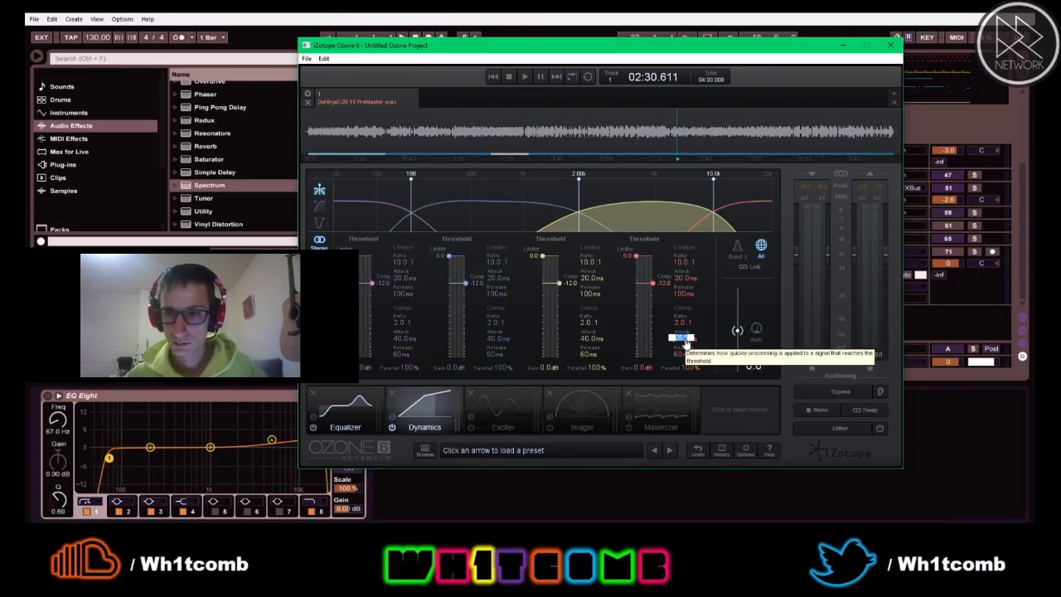
pyautogui.write('40')
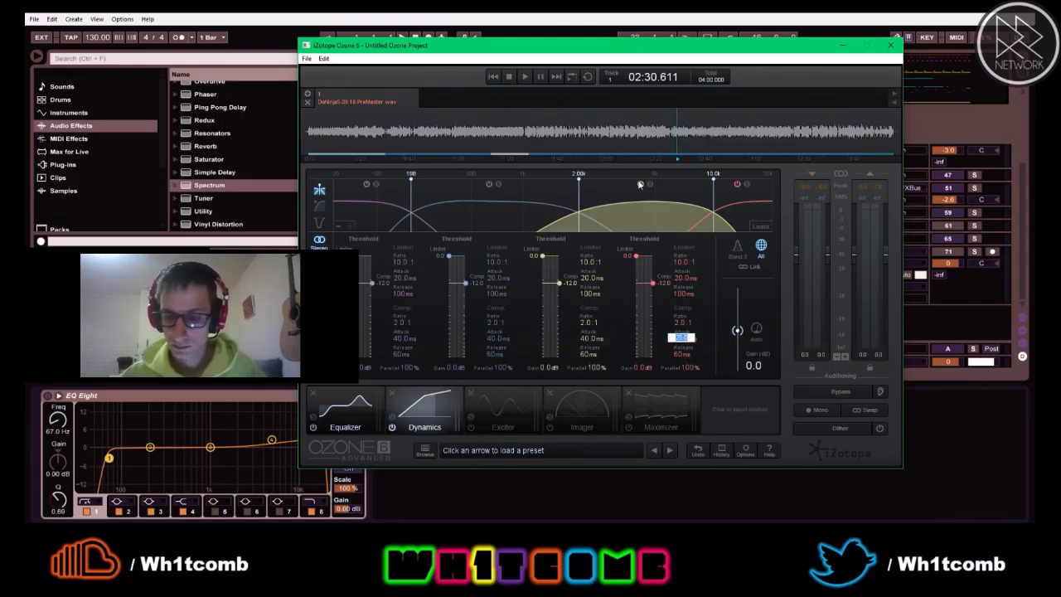
pyautogui.press('Return')
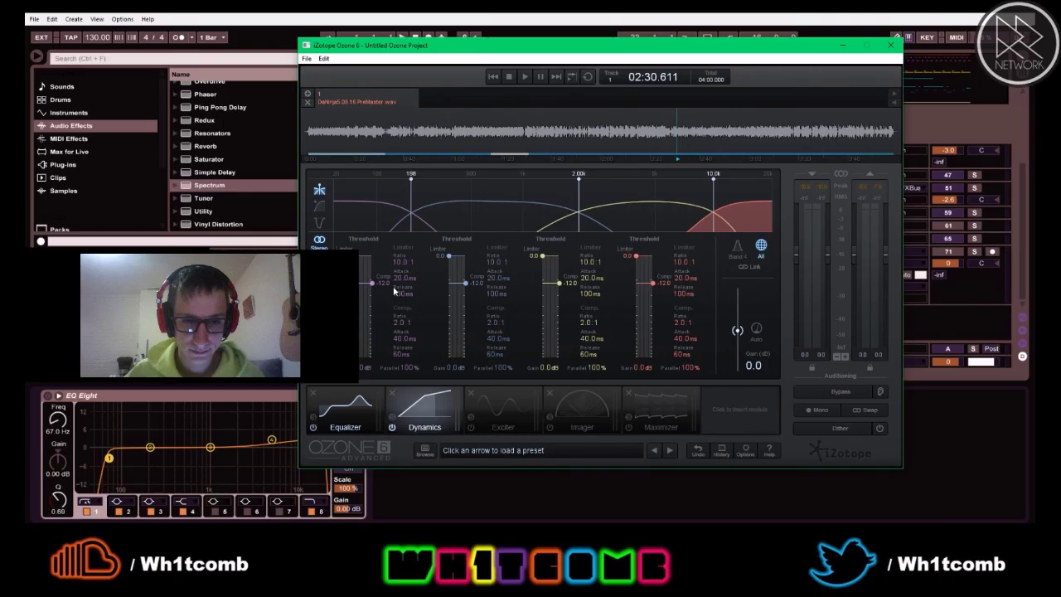
# Lower the compressor thresholds to about -37.1 dB for band 1, -27.5 dB for band 2 and -17.8 dB for band 3 while auditioning
pyautogui.press('space')
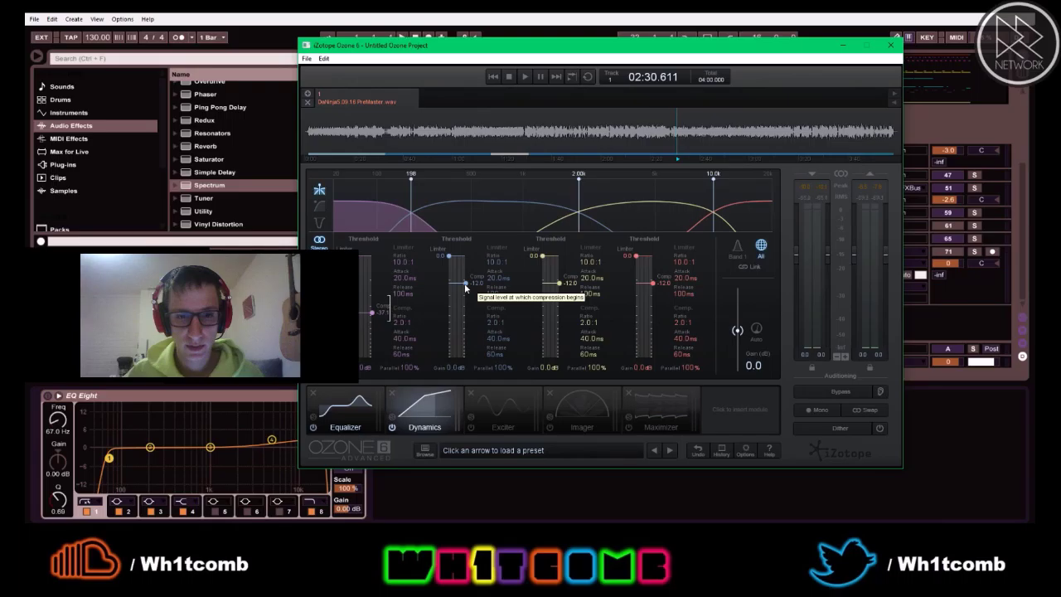
pyautogui.moveTo(465, 287); pyautogui.dragTo(465, 304)
pyautogui.press('space')
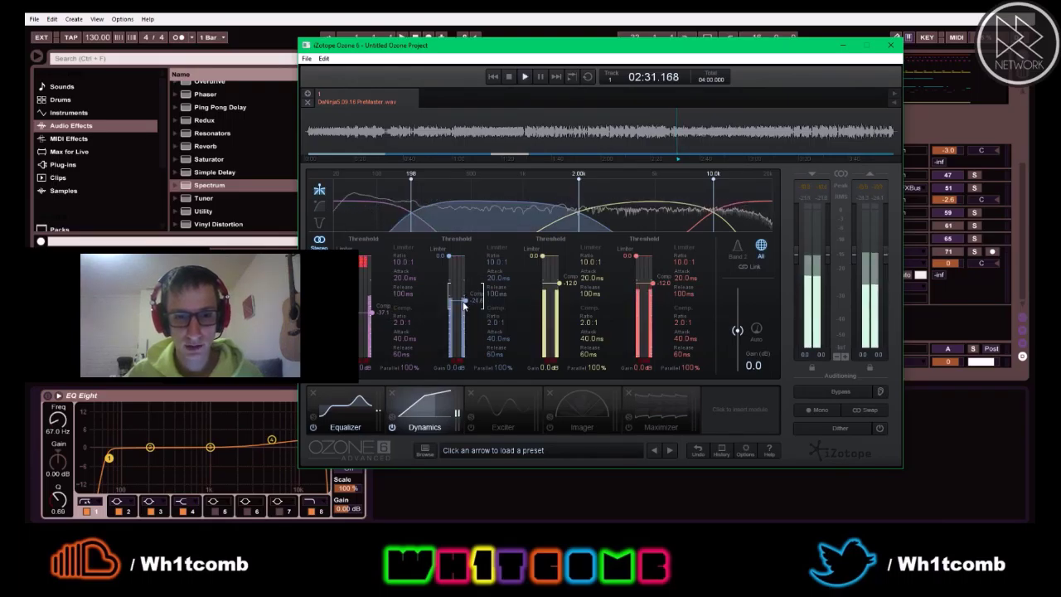
pyautogui.moveTo(466, 302); pyautogui.dragTo(464, 305)
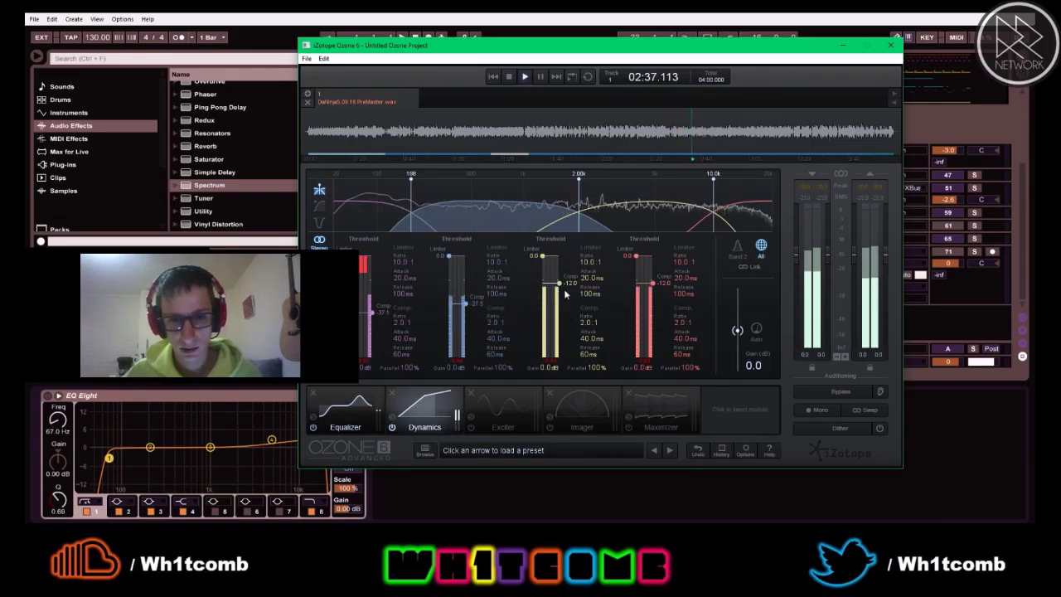
pyautogui.press('space')
pyautogui.moveTo(562, 286); pyautogui.dragTo(558, 298)
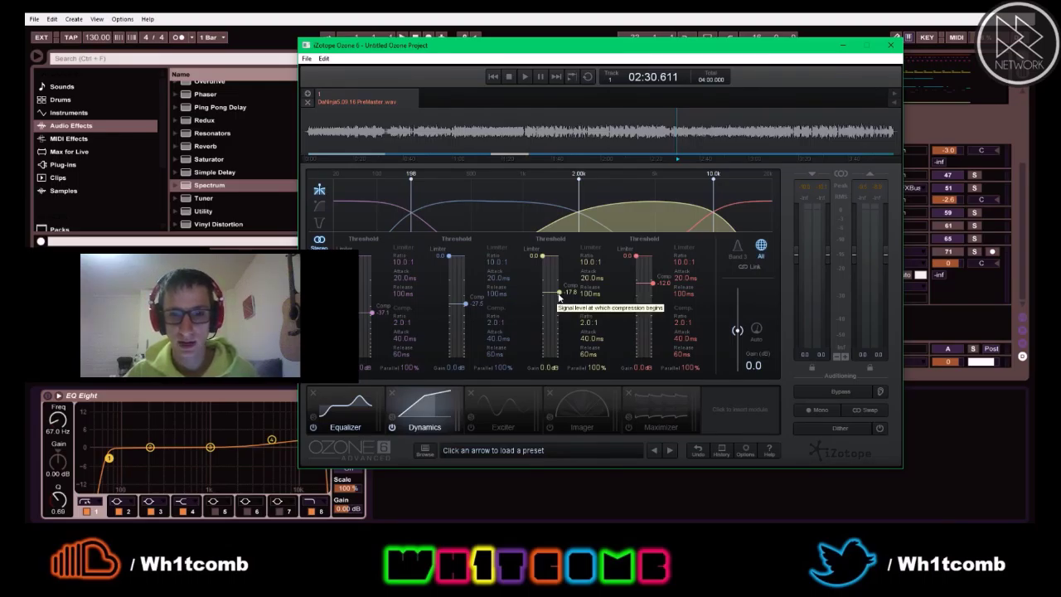
# Lower the compressor thresholds during playback to about -22.3 dB for band 3, -31.2 dB for band 2 and -42.4 dB for band 1
pyautogui.press('space')
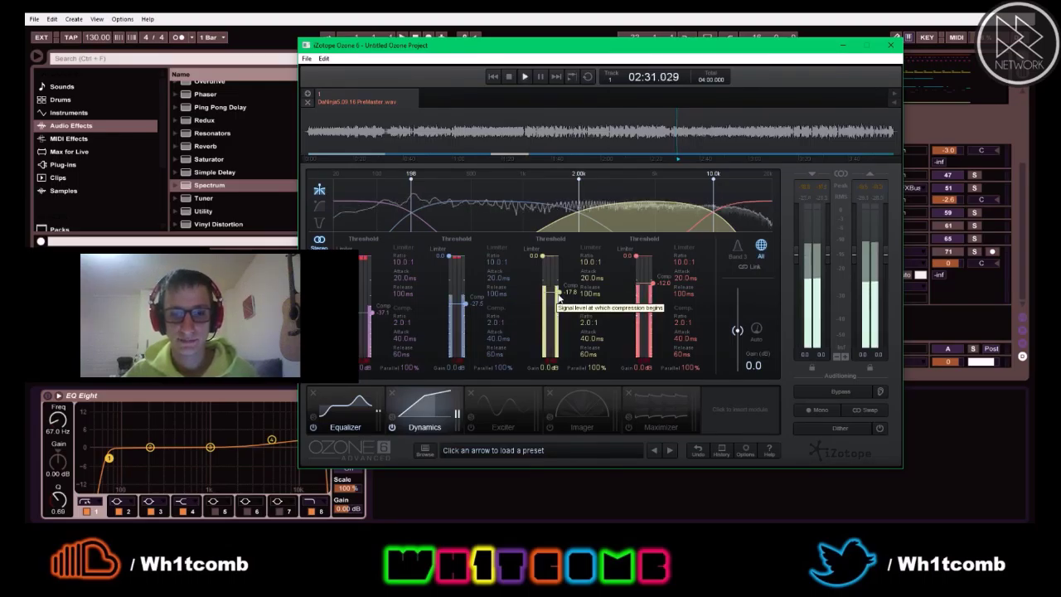
pyautogui.moveTo(560, 296); pyautogui.dragTo(557, 299)
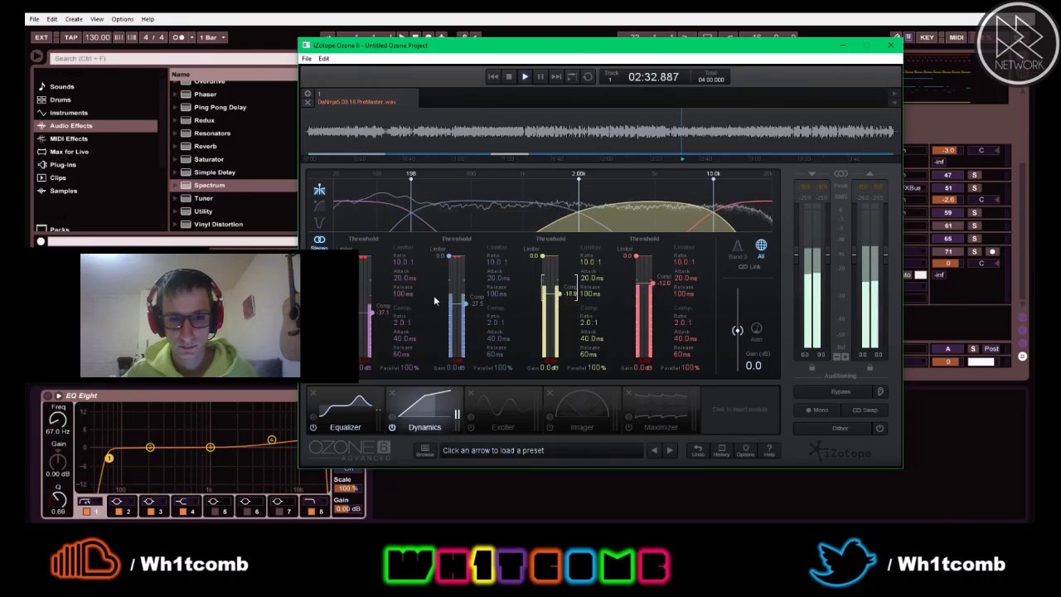
pyautogui.moveTo(468, 304); pyautogui.dragTo(467, 306)
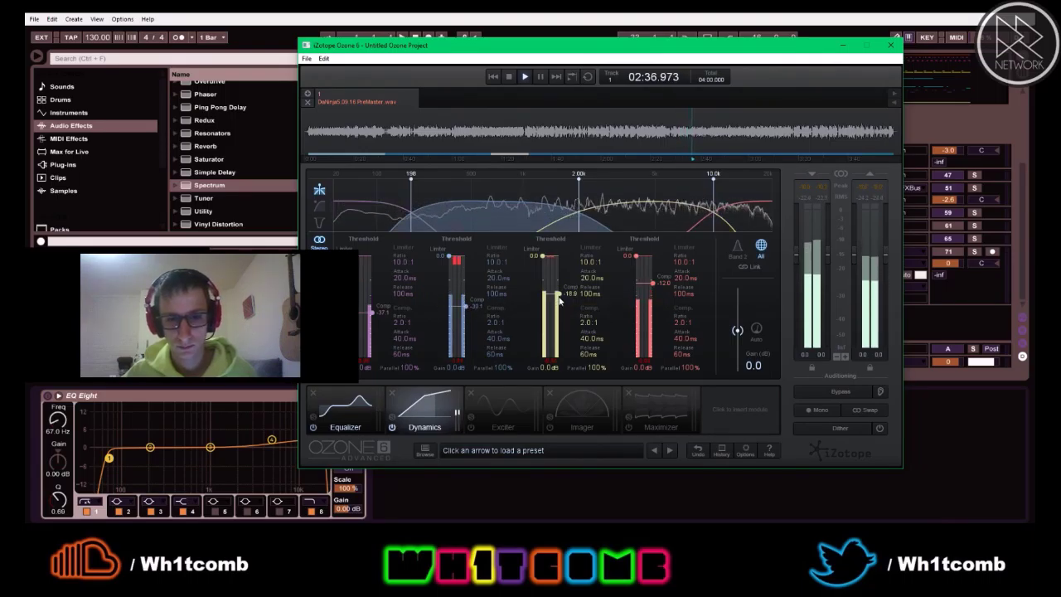
pyautogui.moveTo(558, 299); pyautogui.dragTo(559, 301)
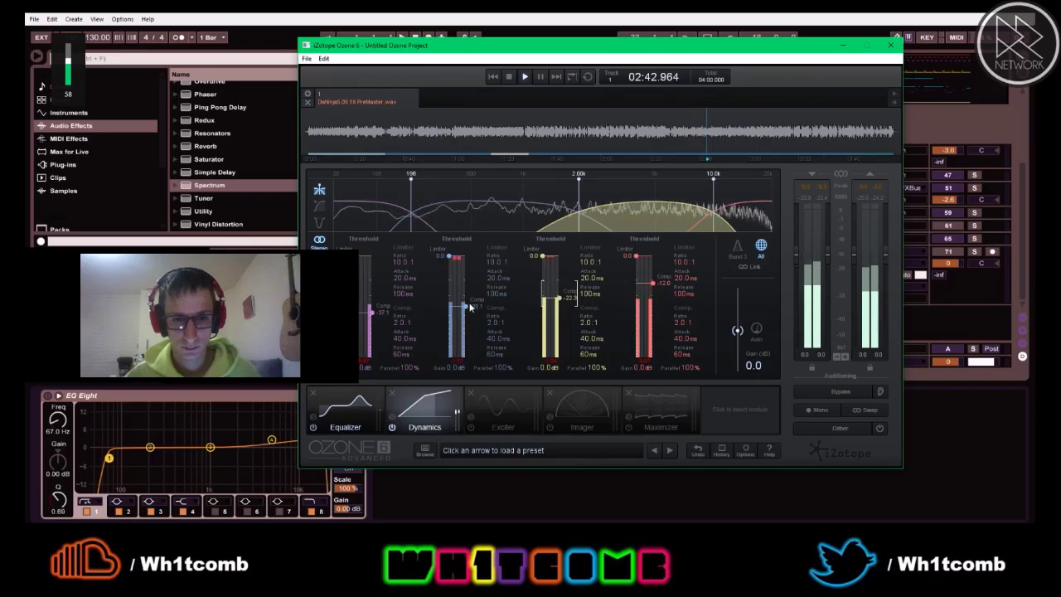
pyautogui.moveTo(467, 306); pyautogui.dragTo(464, 311)
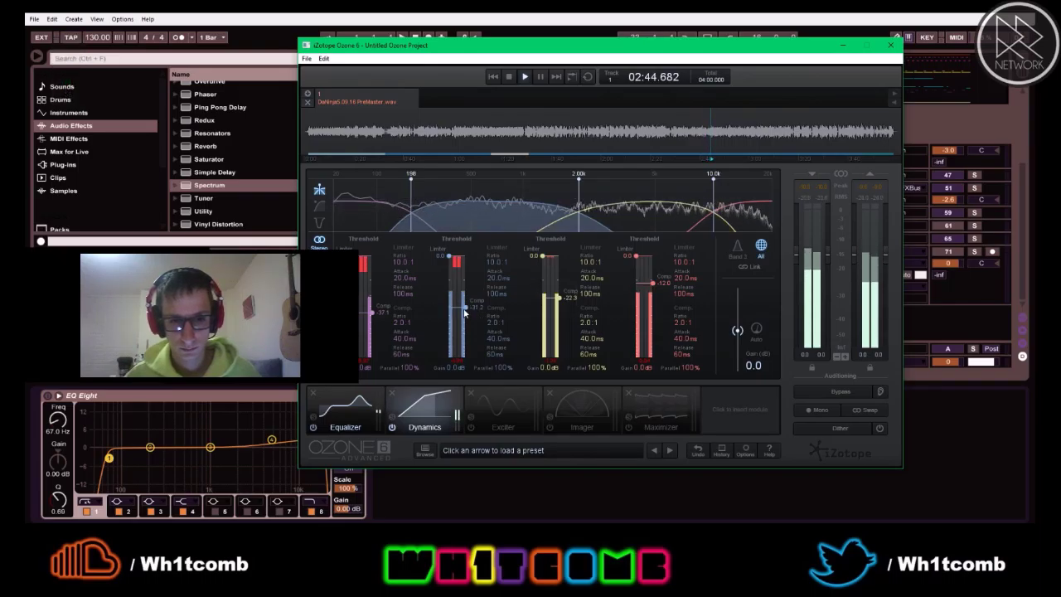
pyautogui.moveTo(370, 313); pyautogui.dragTo(371, 325)
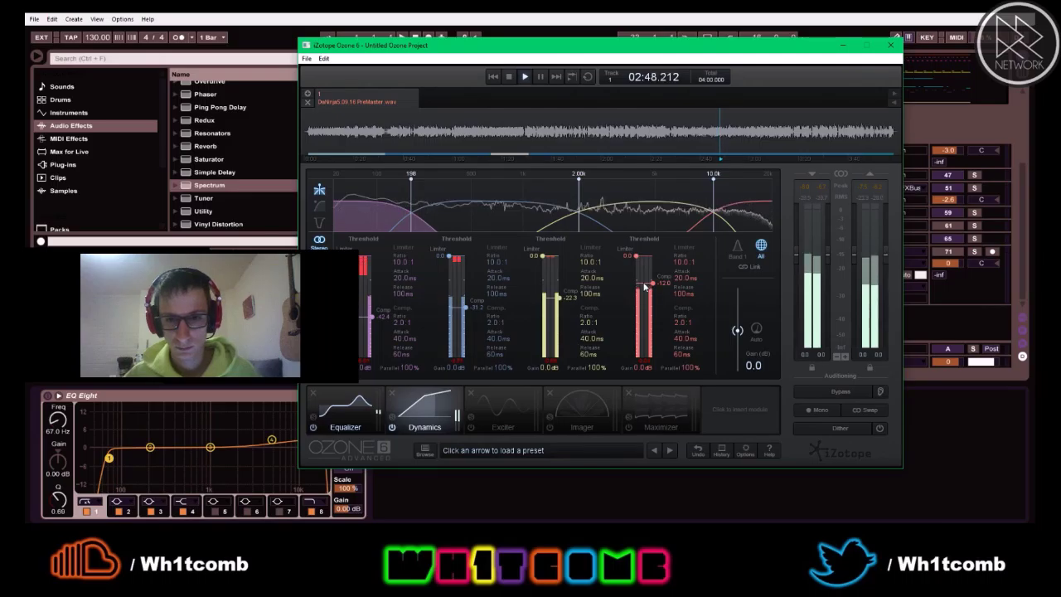
pyautogui.press('space')
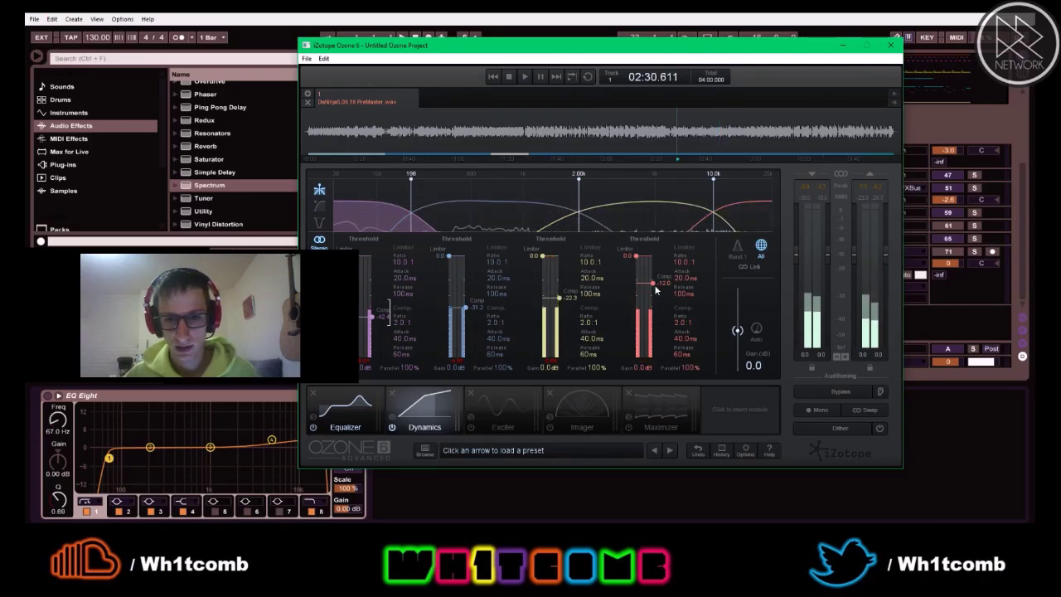
# Set the band 4 compressor threshold to about -33.5 dB while auditioning the track
pyautogui.moveTo(654, 284); pyautogui.dragTo(652, 307)
pyautogui.press('space')
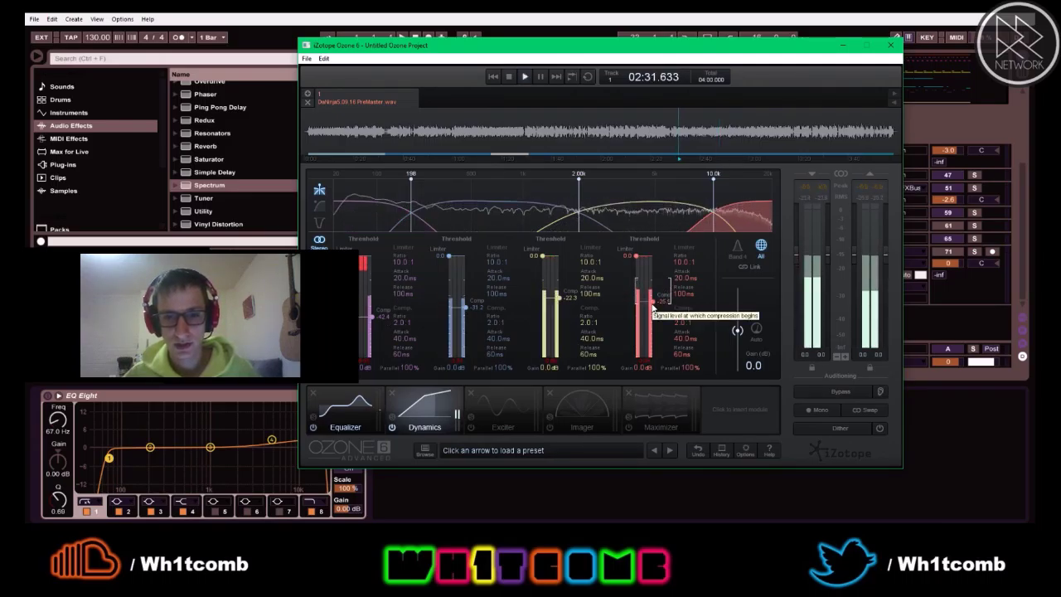
pyautogui.moveTo(652, 308); pyautogui.dragTo(652, 326)
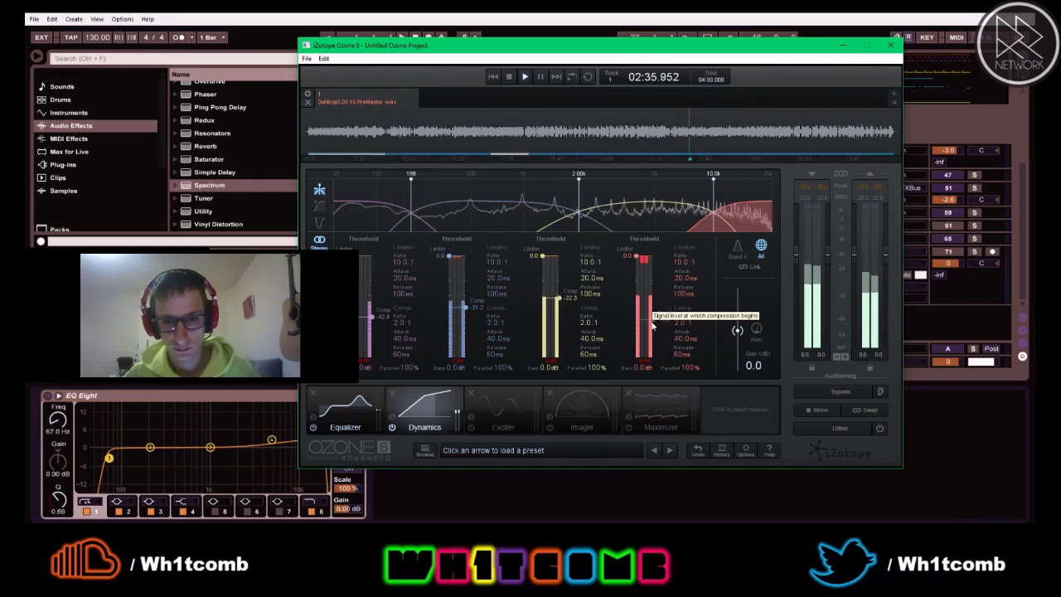
pyautogui.moveTo(652, 324); pyautogui.dragTo(652, 314)
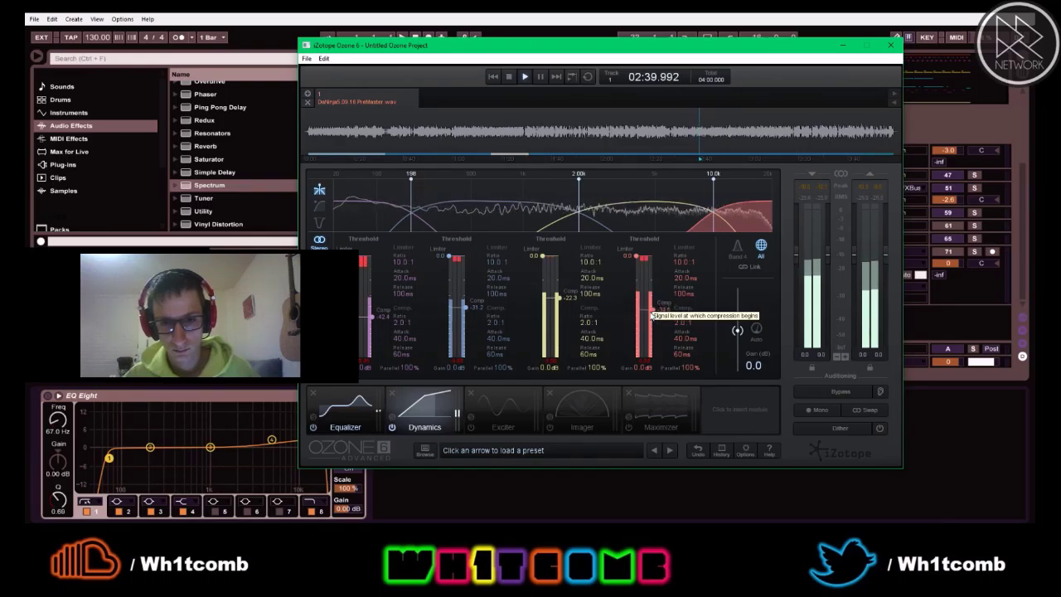
pyautogui.press('space')
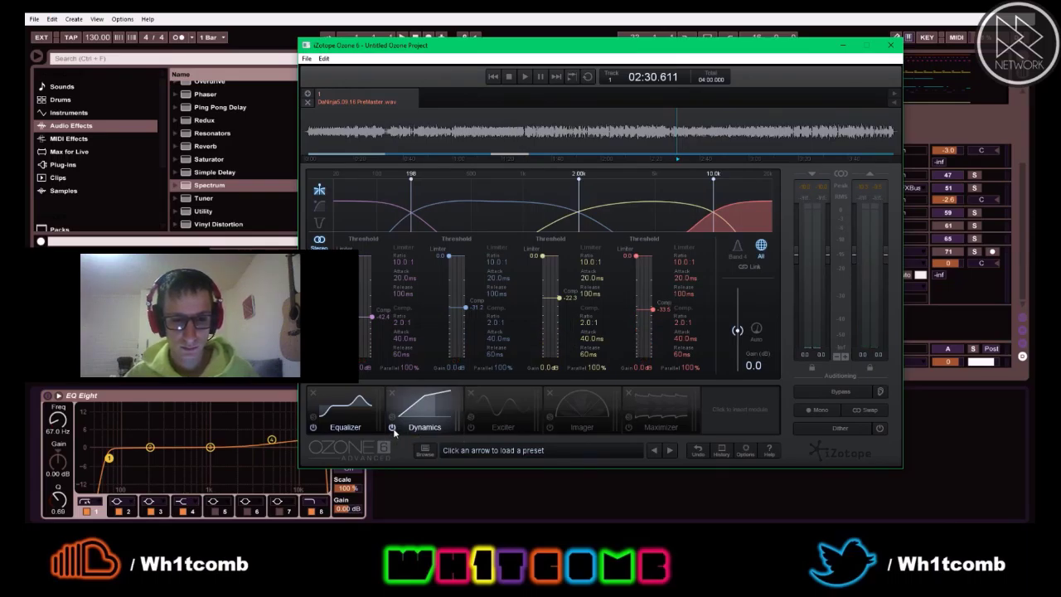
# Compare the playing track with the Dynamics module switched off and back on
pyautogui.click(392, 427)
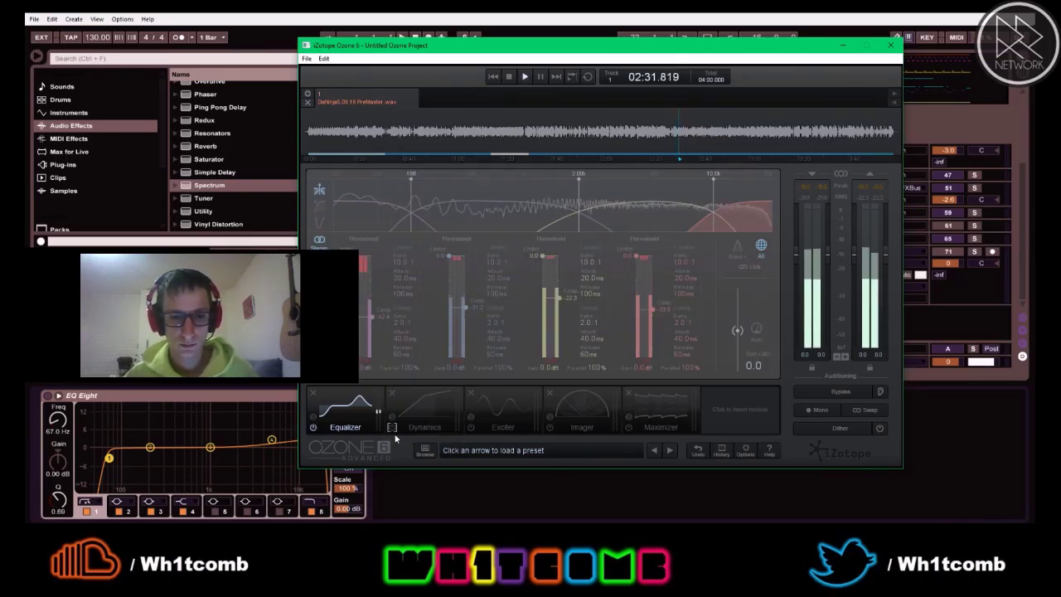
pyautogui.click(392, 428)
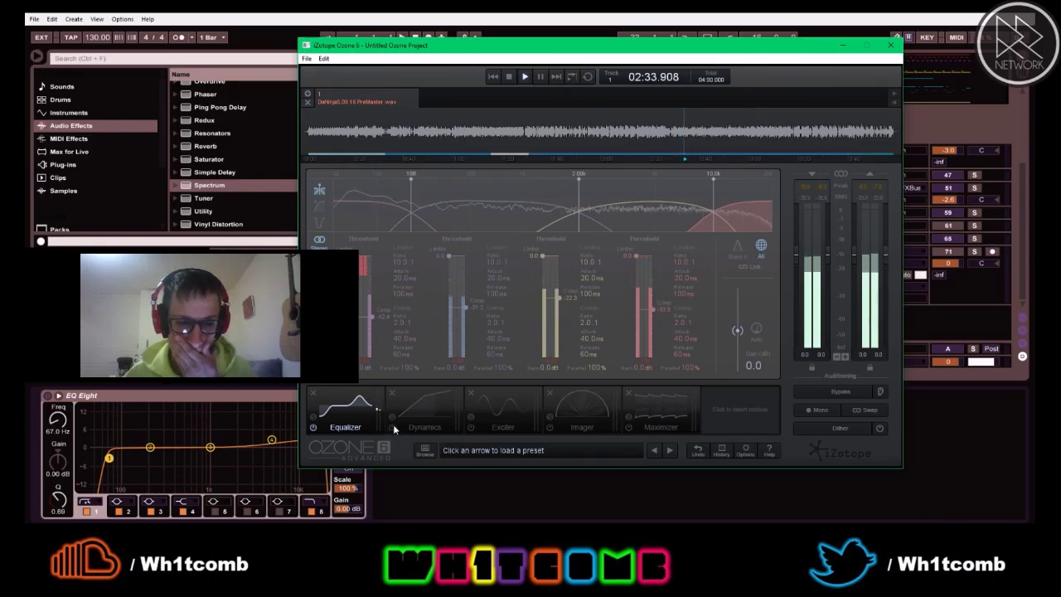
pyautogui.click(392, 428)
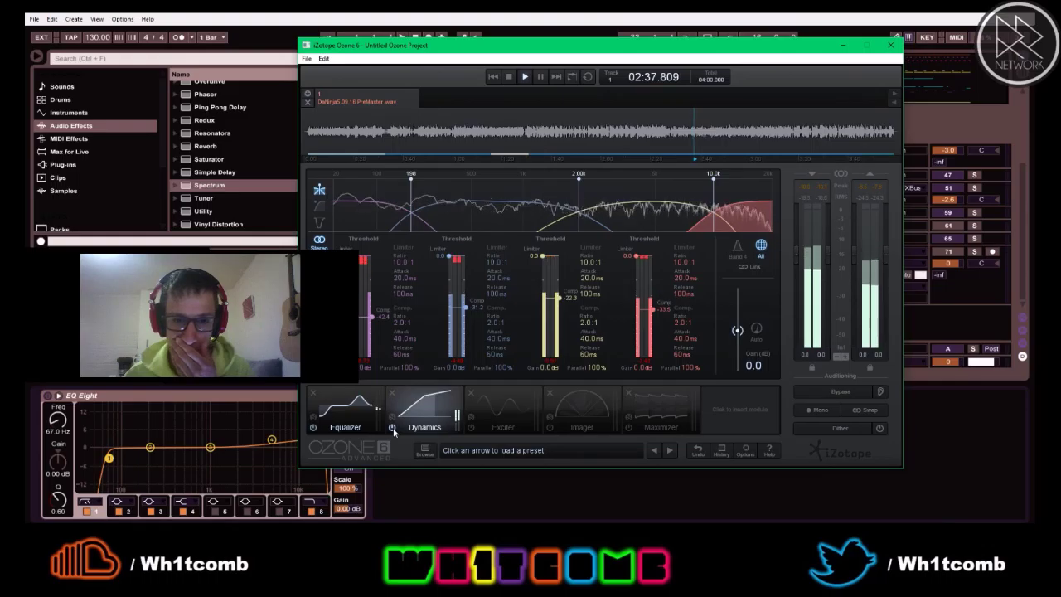
# Enable gain matching for the bypass and compare the bypassed sound with the processed master
pyautogui.click(880, 392)
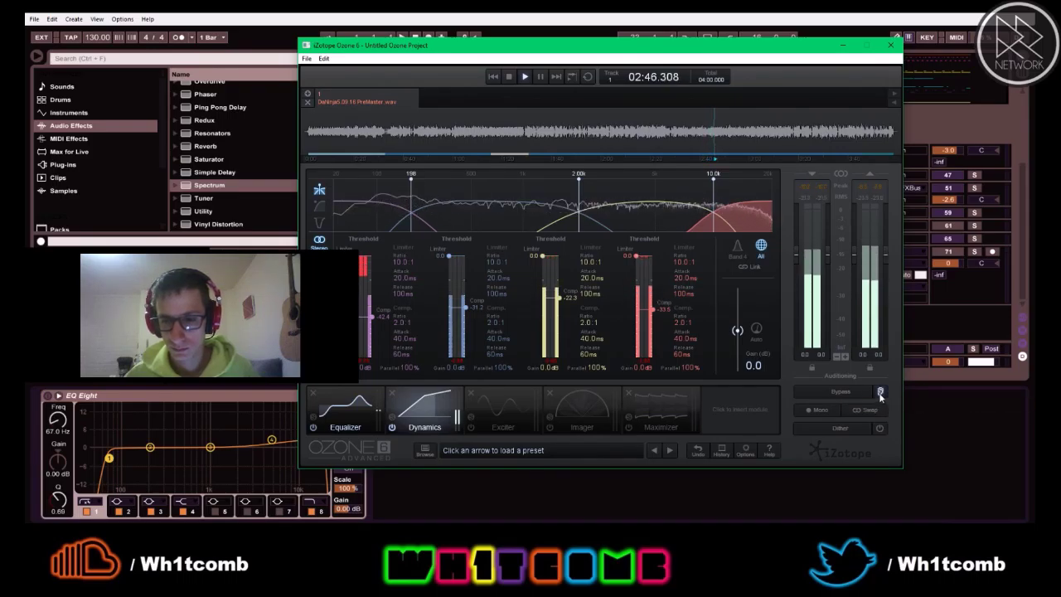
pyautogui.click(813, 390)
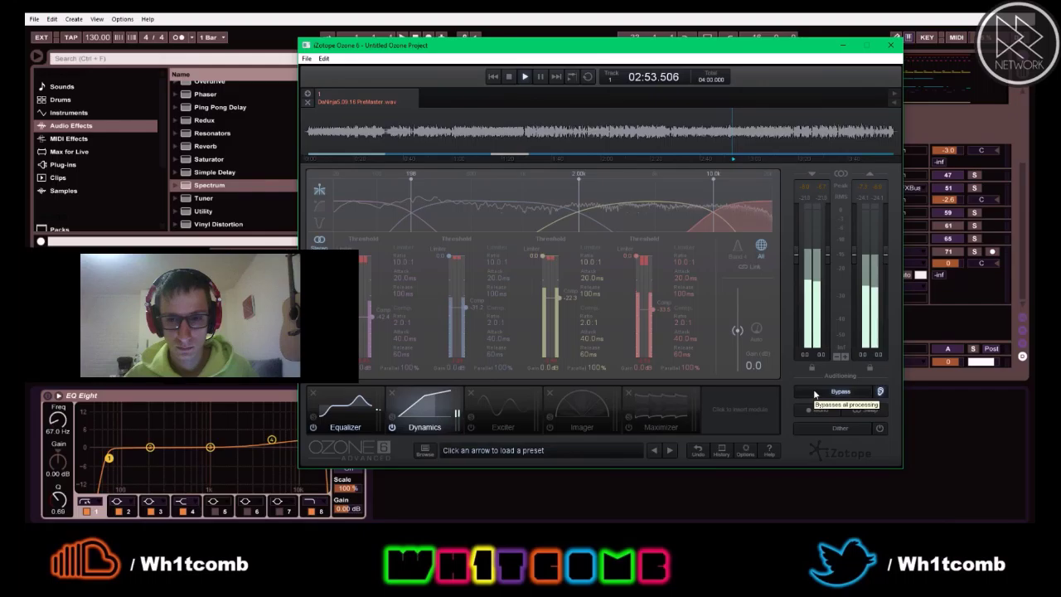
pyautogui.click(813, 392)
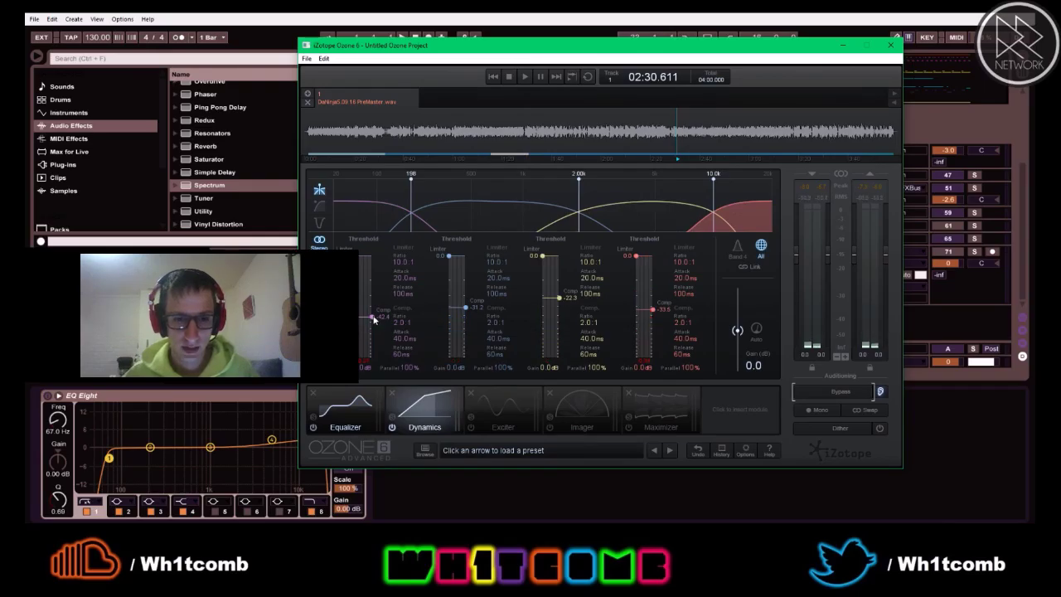
# Raise the band 1 compressor threshold to about -34 dB and audition the result against the bypassed sound
pyautogui.moveTo(369, 320); pyautogui.dragTo(372, 314)
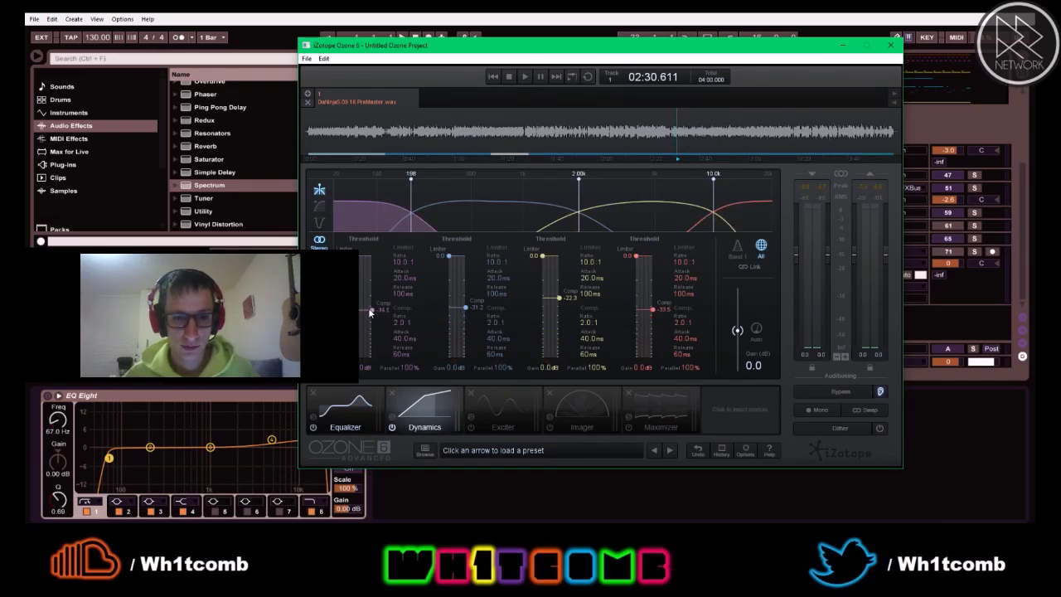
pyautogui.press('space')
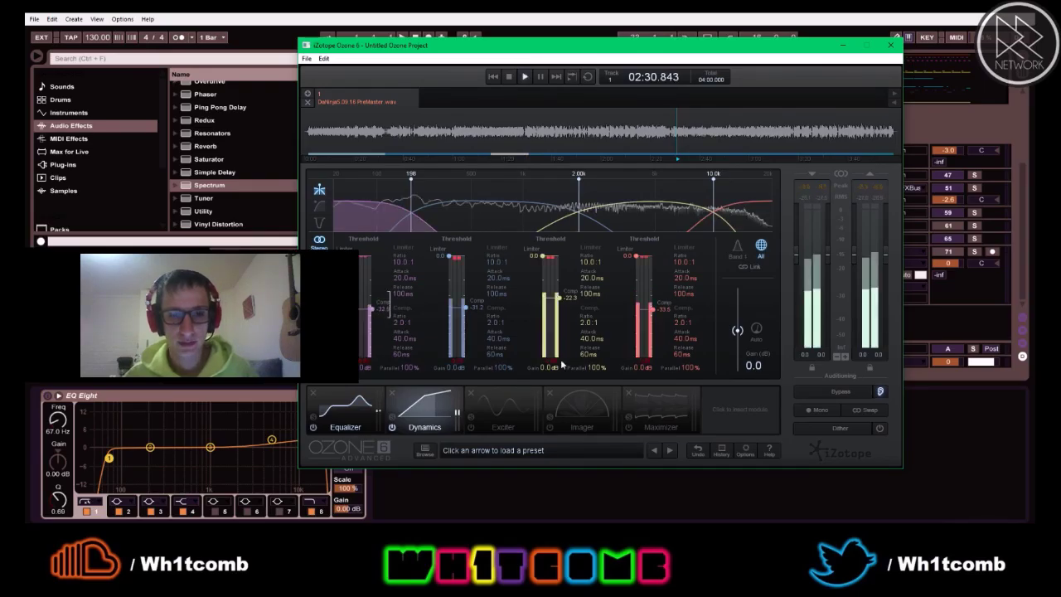
pyautogui.click(841, 392)
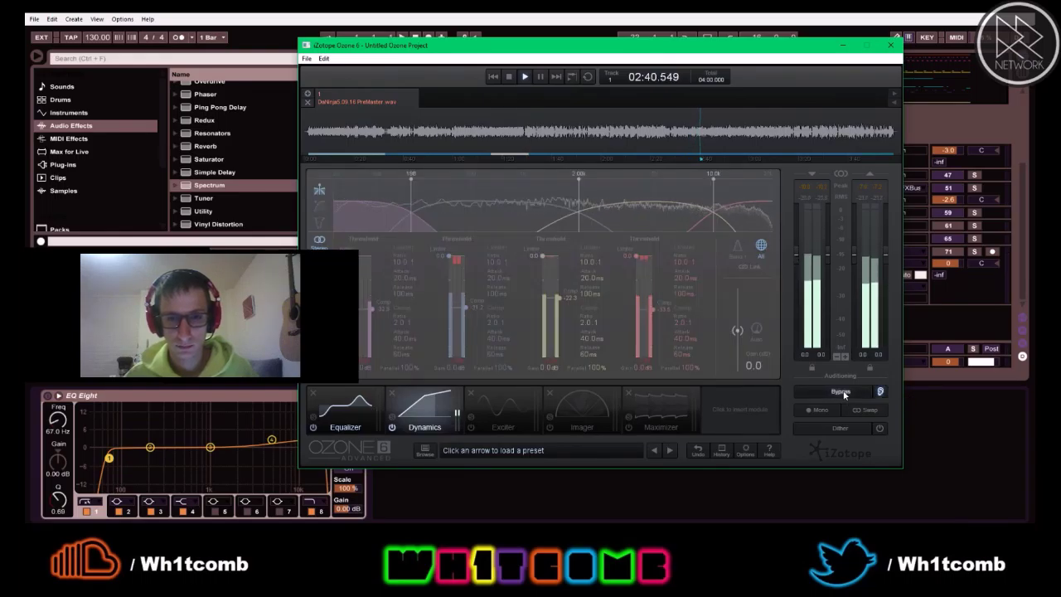
pyautogui.press('space')
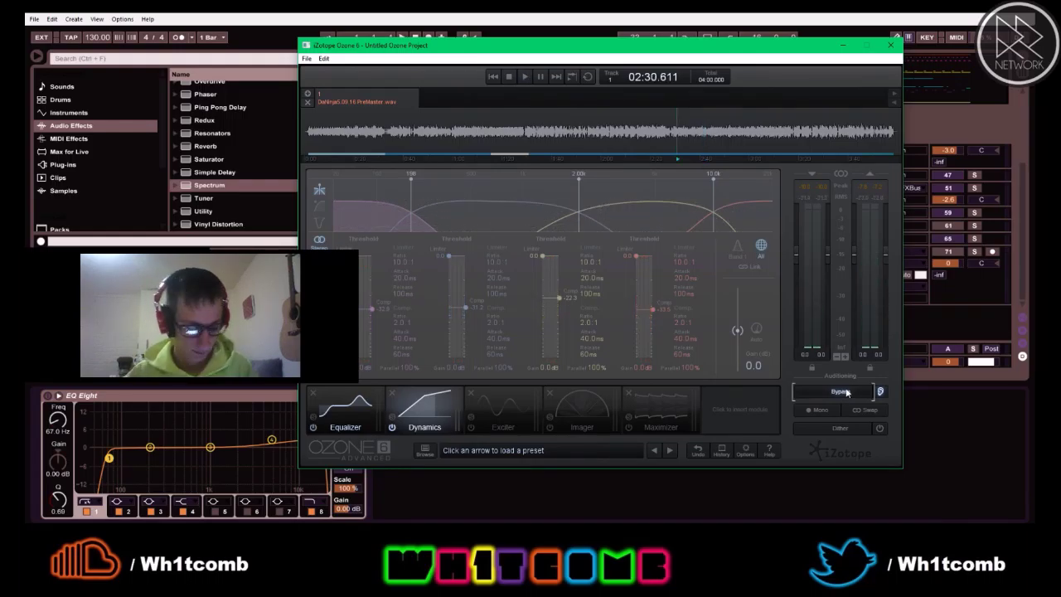
# Turn off the global bypass and play the master with the Equalizer and Dynamics processing active
pyautogui.click(843, 393)
pyautogui.press('space')
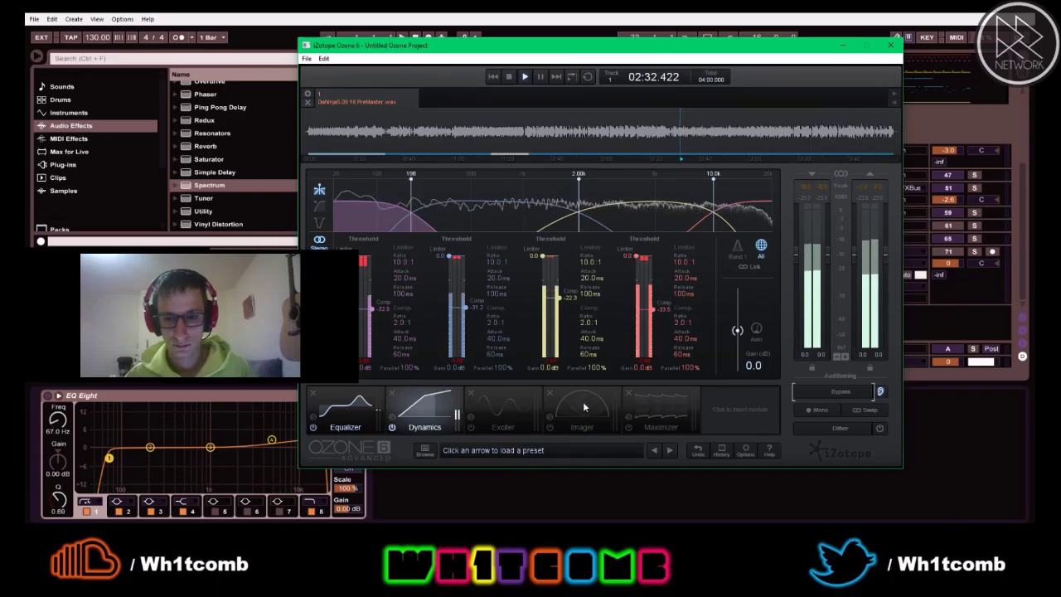
pyautogui.press('space')
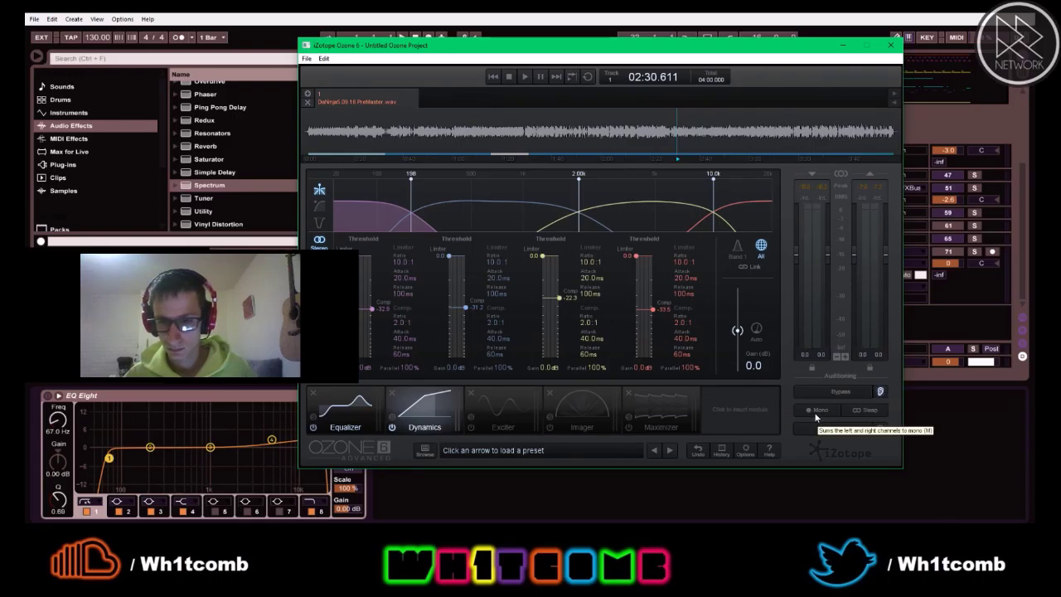
# Compare mono and stereo playback from about 1:50 and 1:32, finishing in stereo with the playhead at about 1:32
pyautogui.press('space')
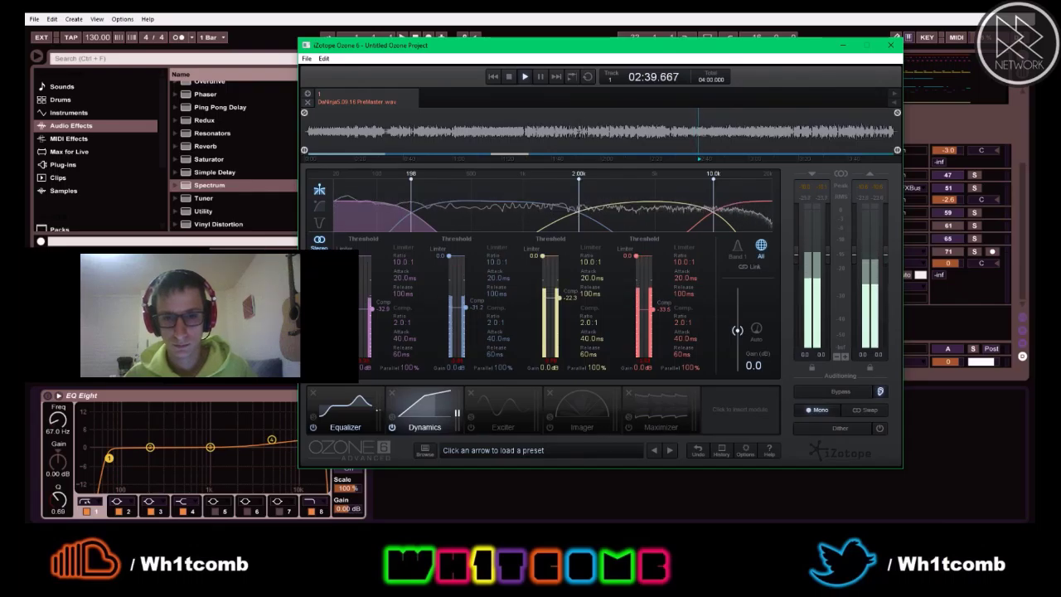
pyautogui.click(578, 133)
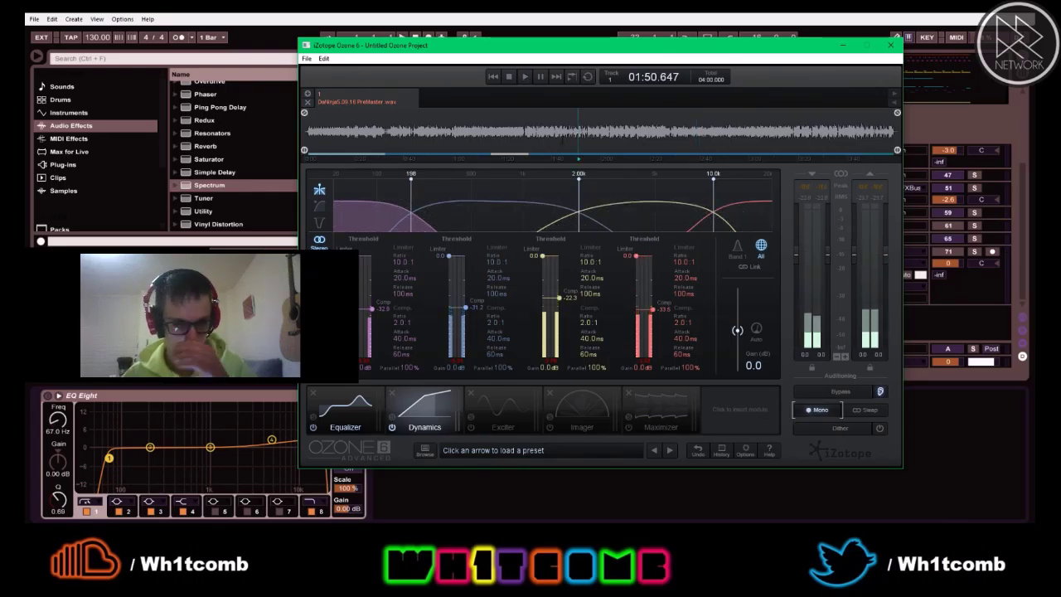
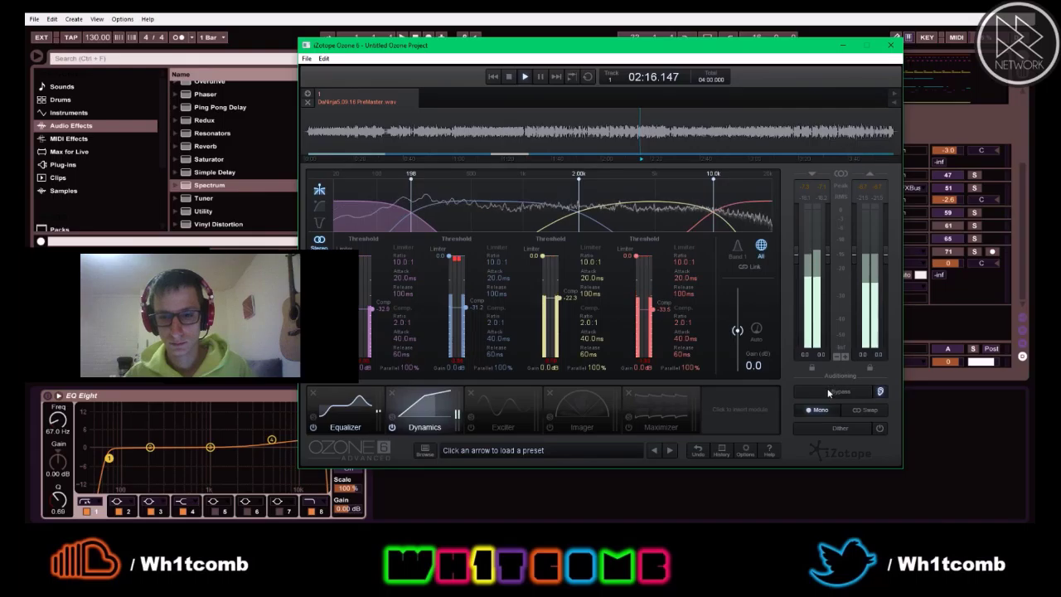
pyautogui.click(818, 411)
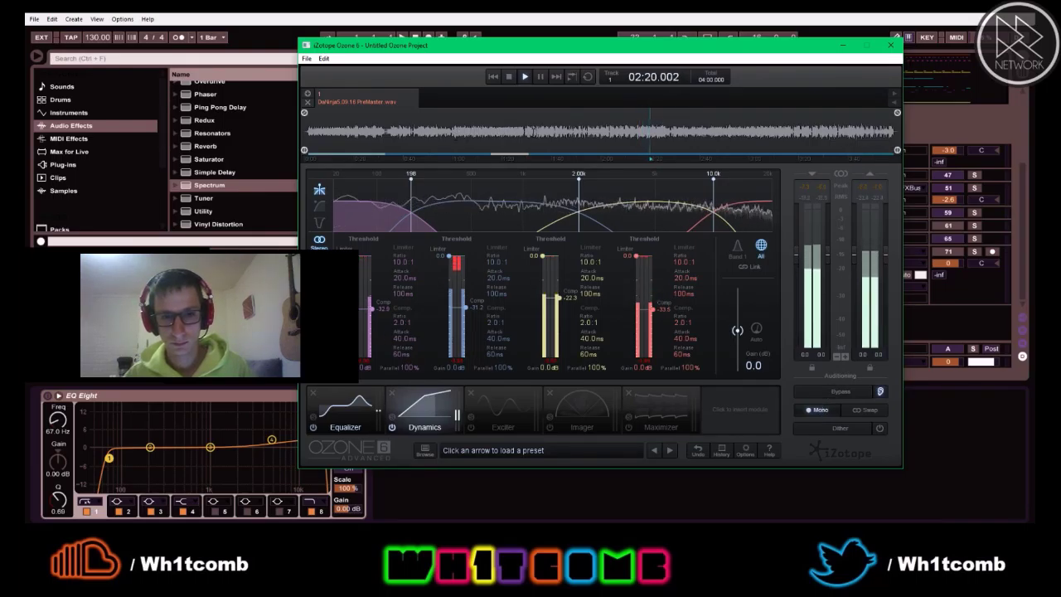
pyautogui.click(533, 131)
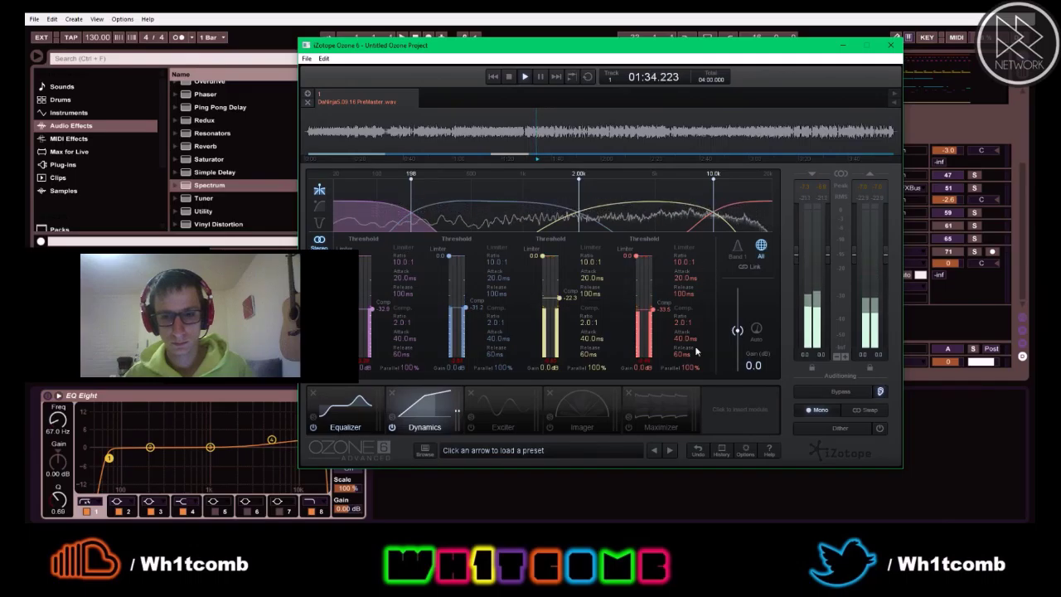
pyautogui.click(531, 131)
pyautogui.click(815, 412)
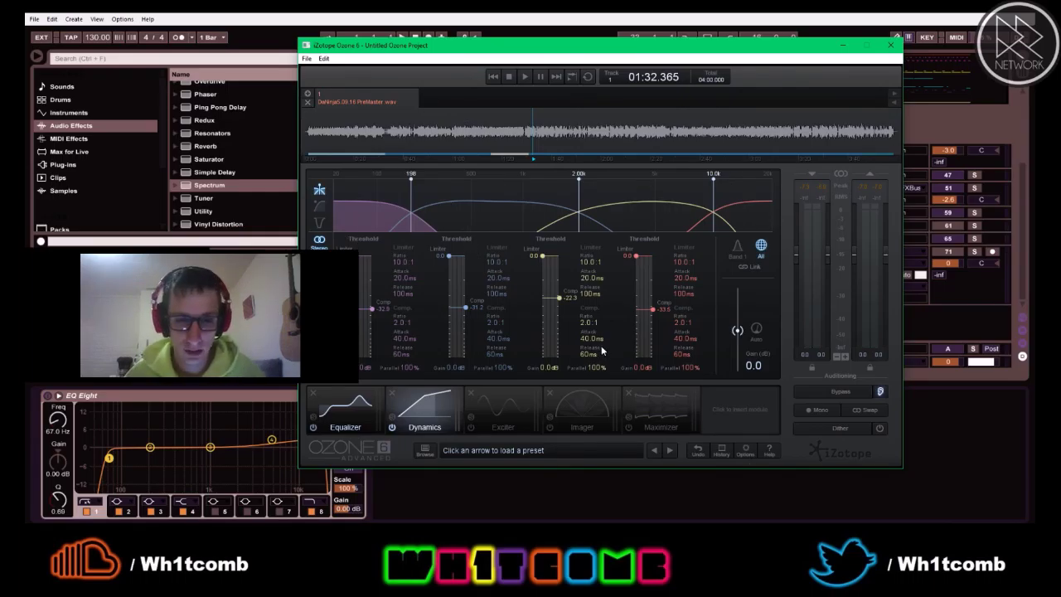
# Enable the Exciter module and set all four bands to Amount 15.0 and Mix 0.0
pyautogui.click(484, 406)
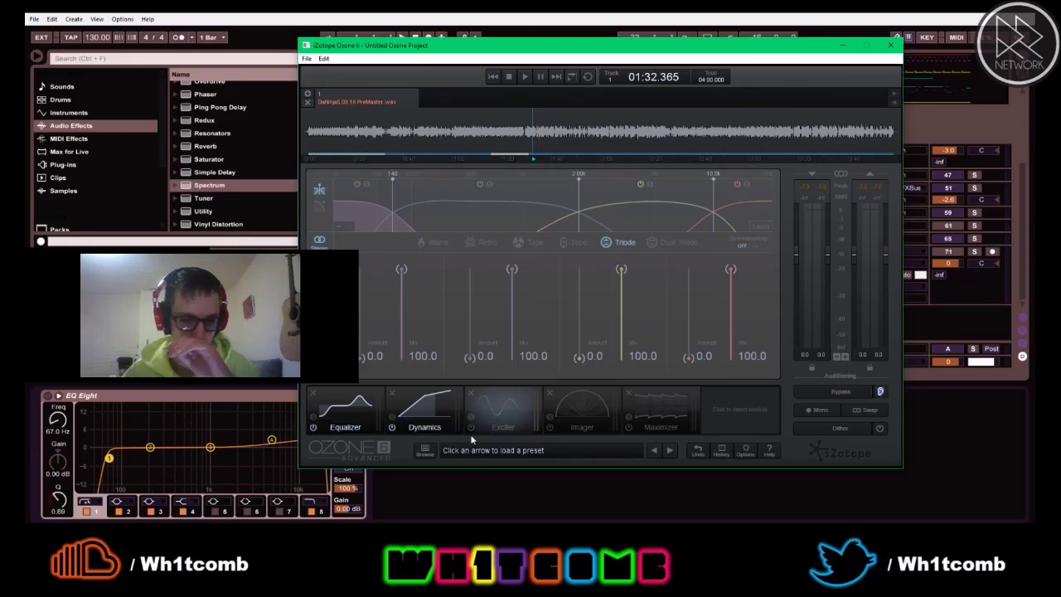
pyautogui.click(471, 427)
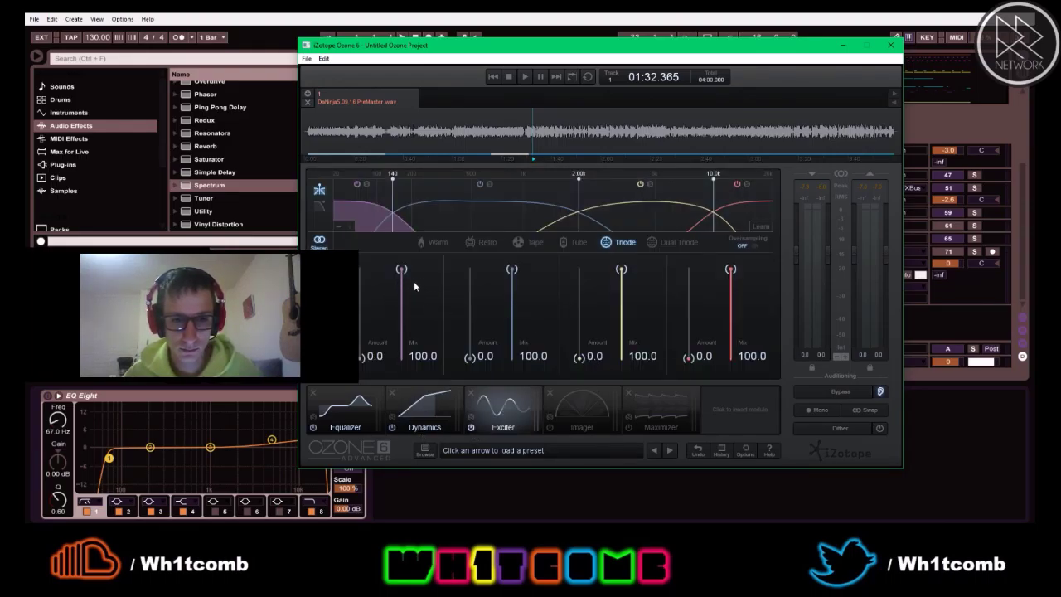
pyautogui.moveTo(361, 359); pyautogui.dragTo(404, 367)
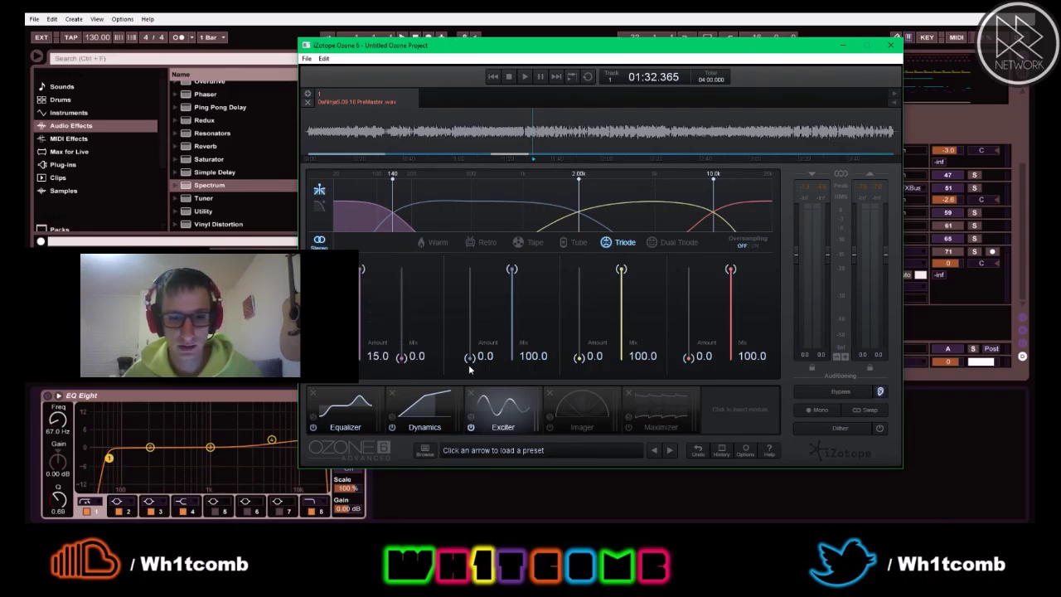
pyautogui.moveTo(469, 357); pyautogui.dragTo(502, 220)
pyautogui.moveTo(510, 276); pyautogui.dragTo(504, 469)
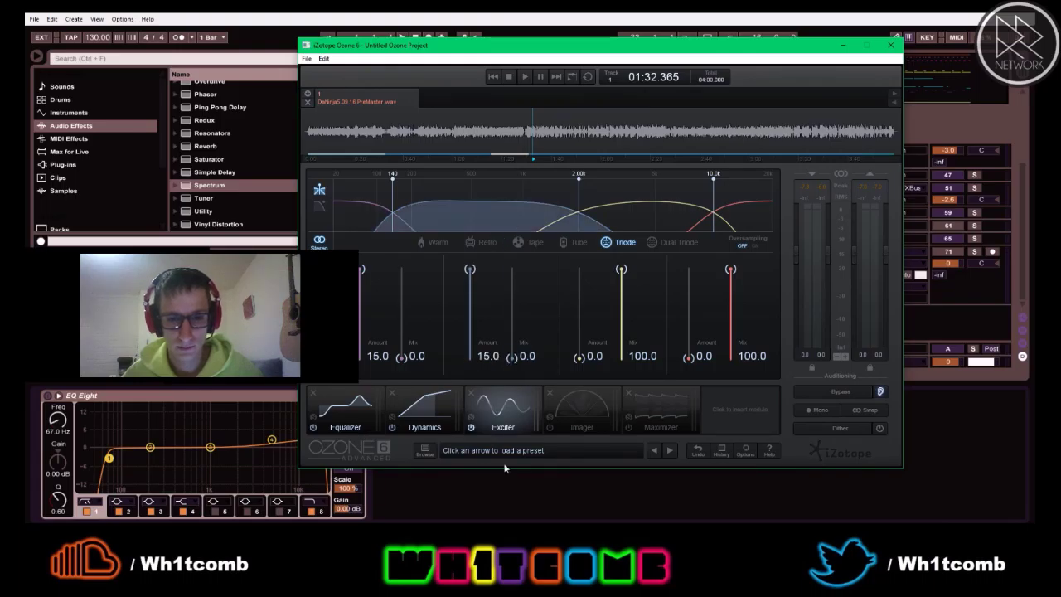
pyautogui.moveTo(583, 357); pyautogui.dragTo(602, 233)
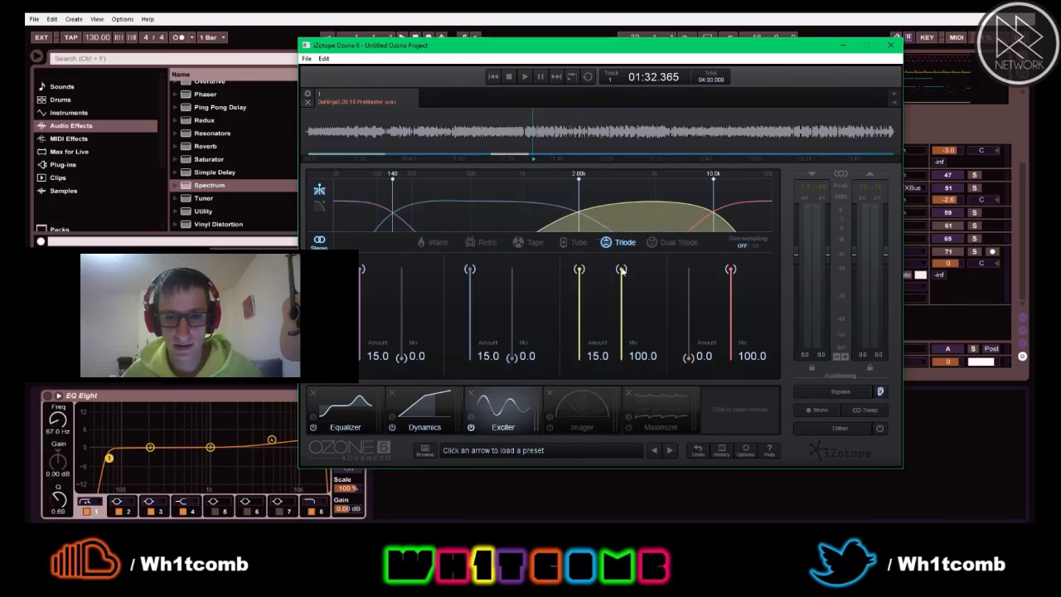
pyautogui.moveTo(622, 271); pyautogui.dragTo(623, 497)
pyautogui.moveTo(688, 357)
pyautogui.mouseDown()
pyautogui.moveTo(694, 295)
pyautogui.moveTo(756, 257)
pyautogui.moveTo(712, 408)
pyautogui.mouseUp()
# Set the lowest Exciter band's Mix to 5.3 while auditioning the track
pyautogui.press('space')
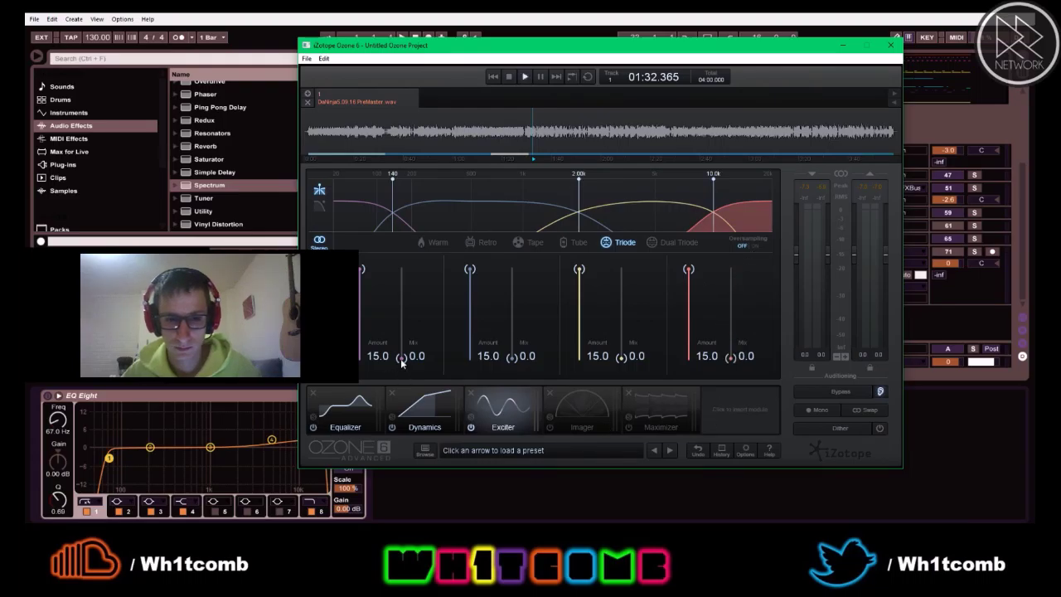
pyautogui.moveTo(403, 364)
pyautogui.mouseDown()
pyautogui.moveTo(421, 261)
pyautogui.moveTo(393, 358)
pyautogui.mouseUp()
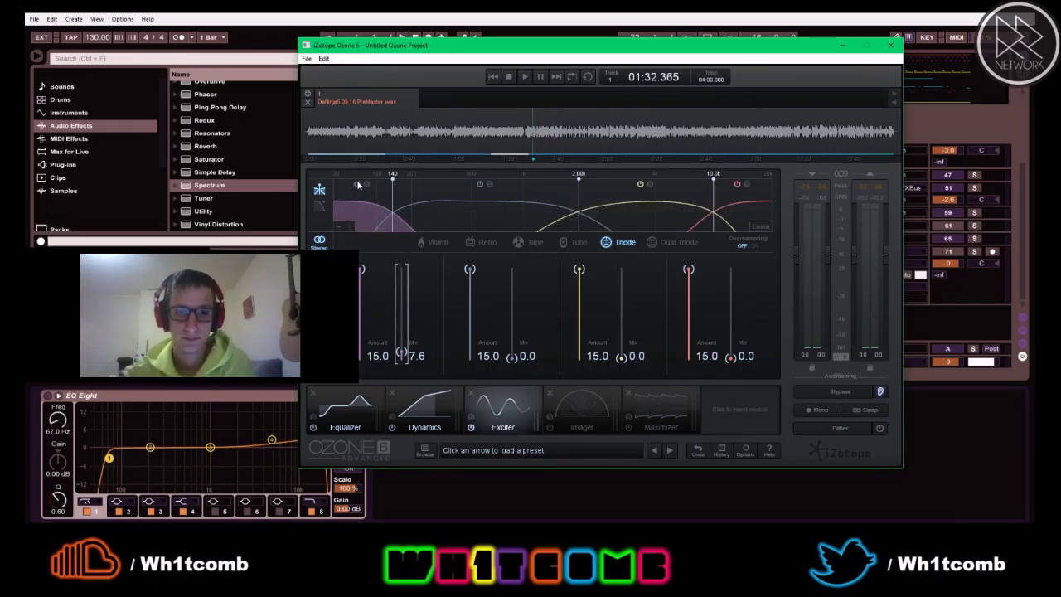
pyautogui.press('space')
pyautogui.moveTo(405, 356); pyautogui.dragTo(401, 330)
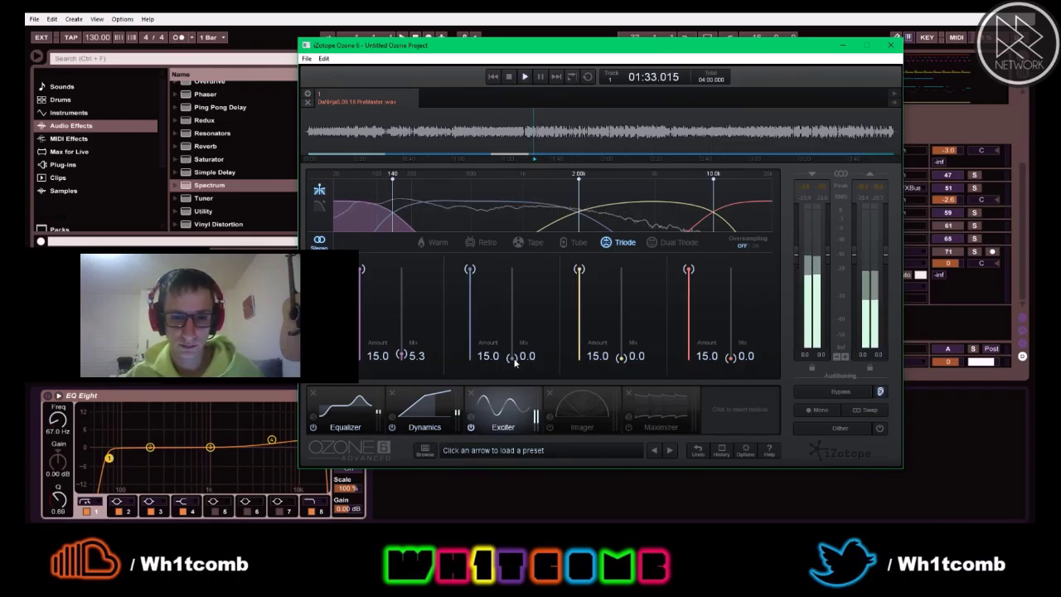
# Sweep the second Exciter band's Mix during playback and settle it at 4.7
pyautogui.moveTo(511, 357); pyautogui.dragTo(521, 271)
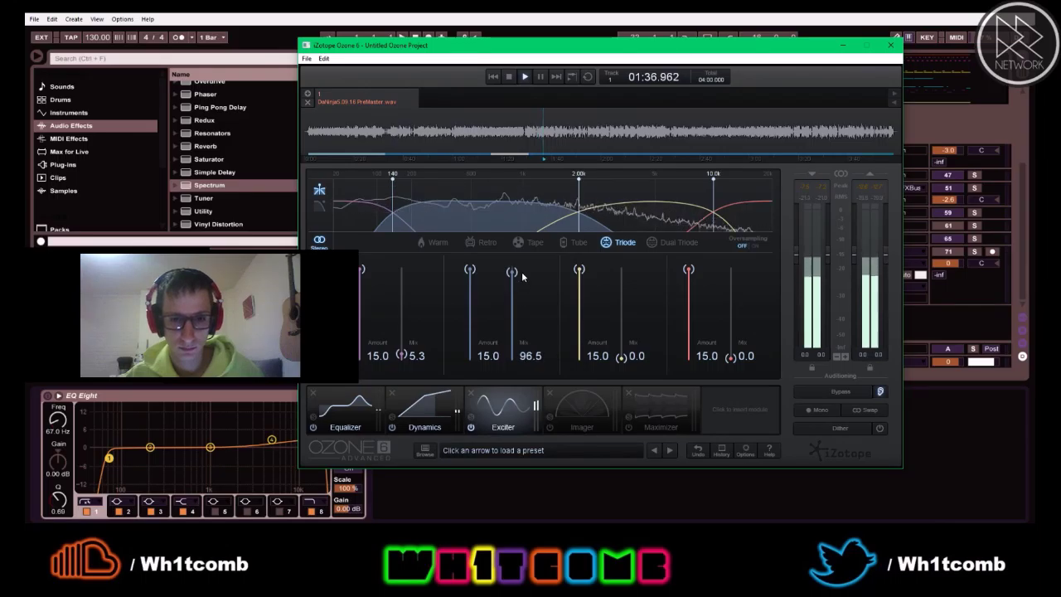
pyautogui.moveTo(521, 271); pyautogui.dragTo(510, 354)
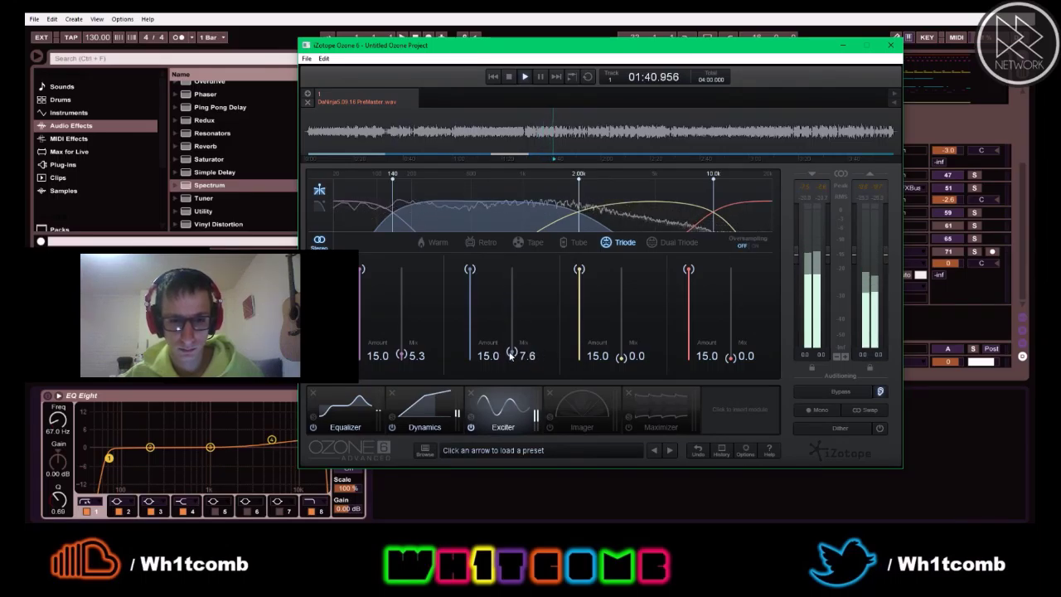
pyautogui.press('space')
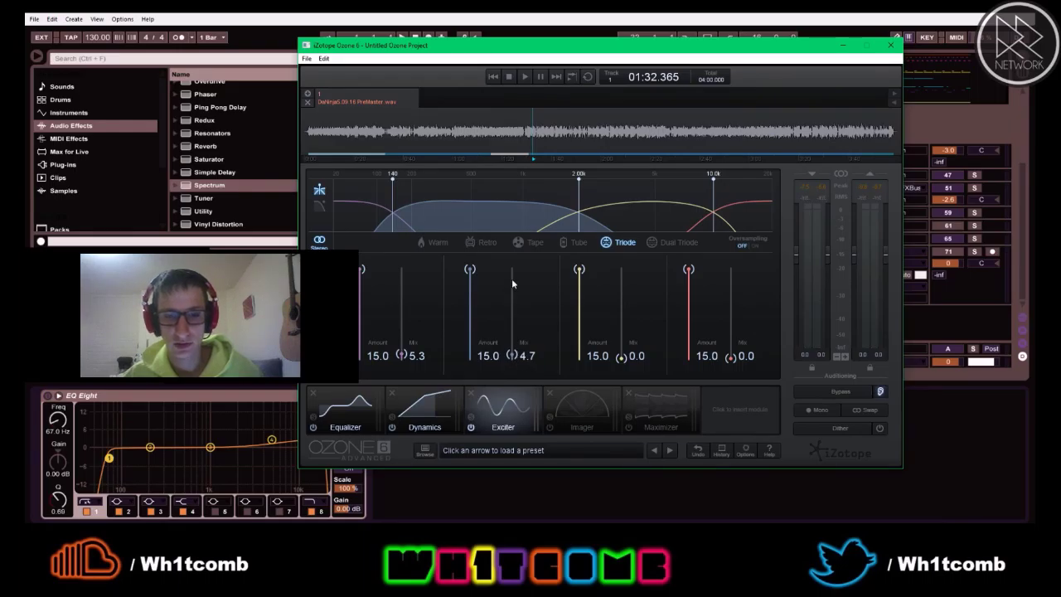
pyautogui.press('space')
pyautogui.press('space')
# Set the third Exciter band's Mix to 12.4 during playback
pyautogui.press('space')
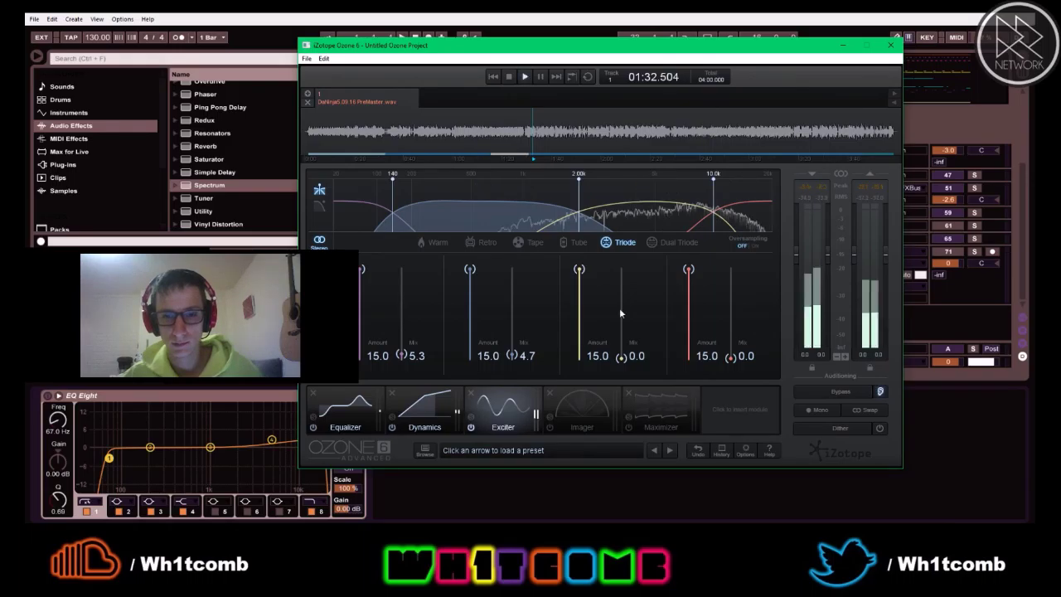
pyautogui.moveTo(621, 357)
pyautogui.mouseDown()
pyautogui.moveTo(626, 280)
pyautogui.moveTo(619, 348)
pyautogui.mouseUp()
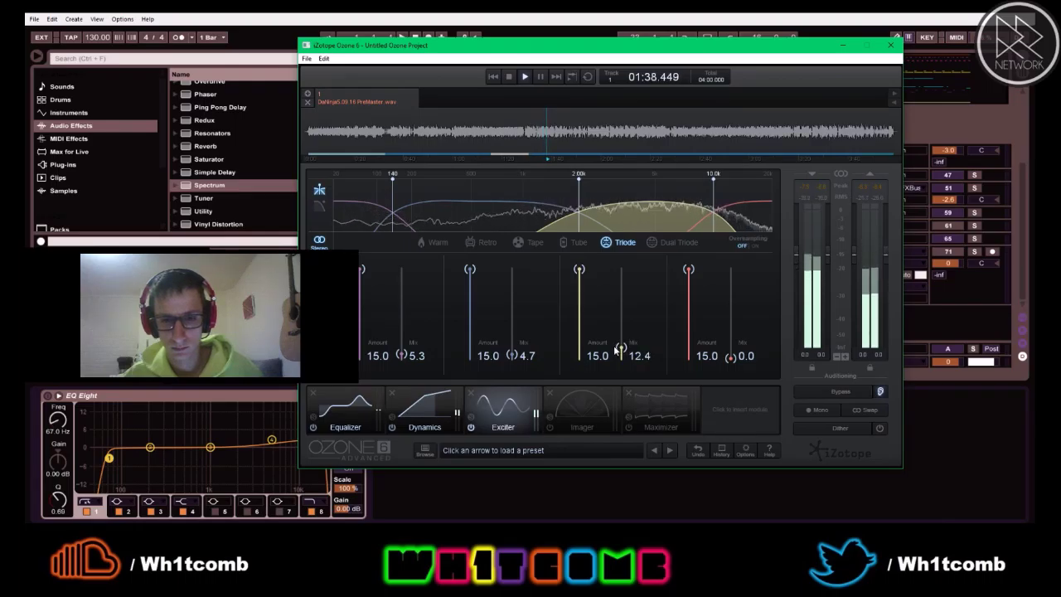
pyautogui.press('space')
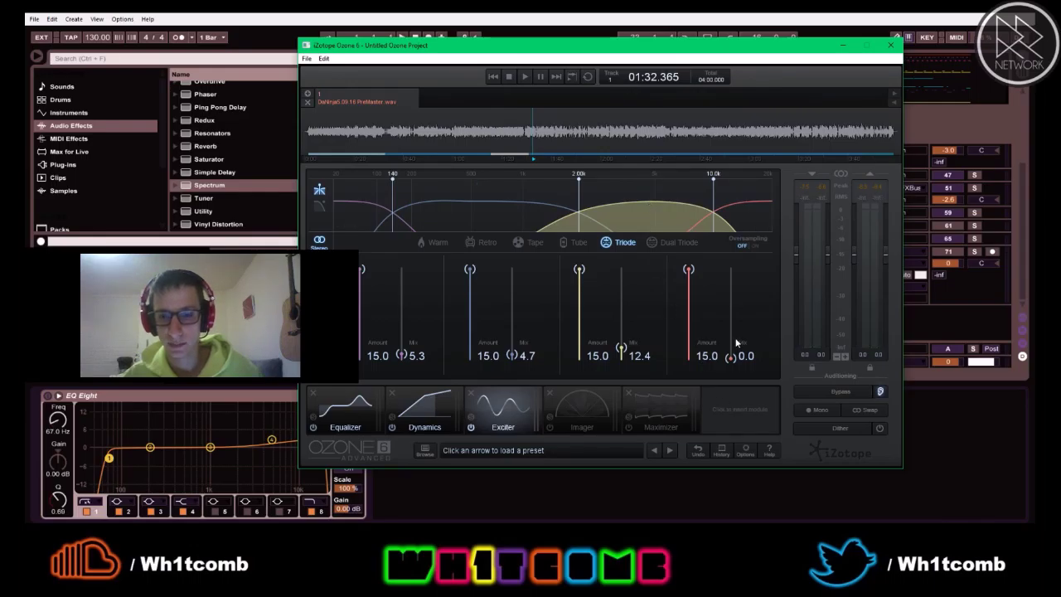
# Set the highest Exciter band's Mix to 37.6 during playback
pyautogui.press('space')
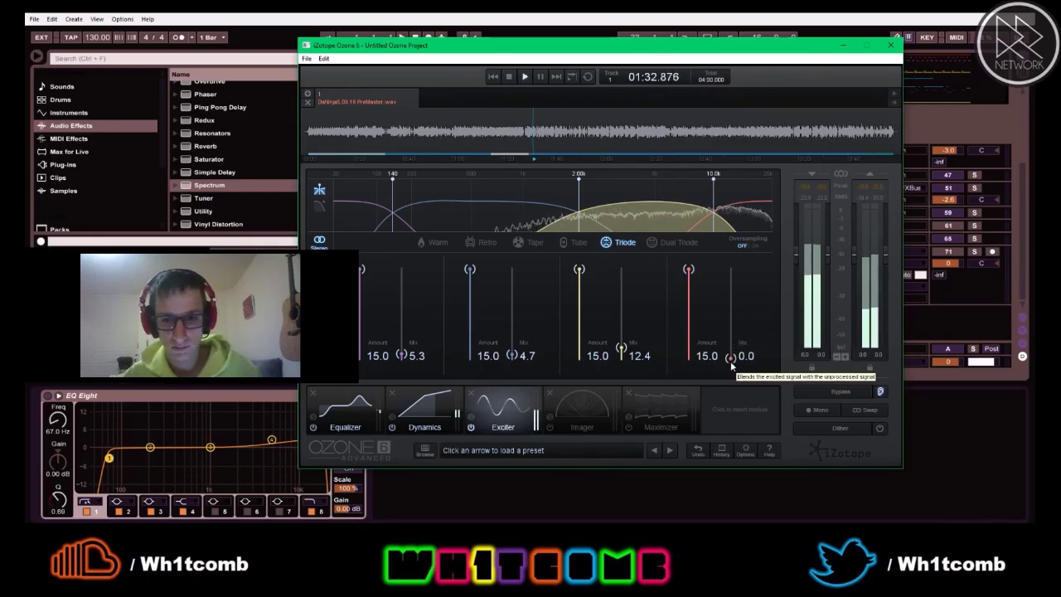
pyautogui.moveTo(729, 358); pyautogui.dragTo(730, 325)
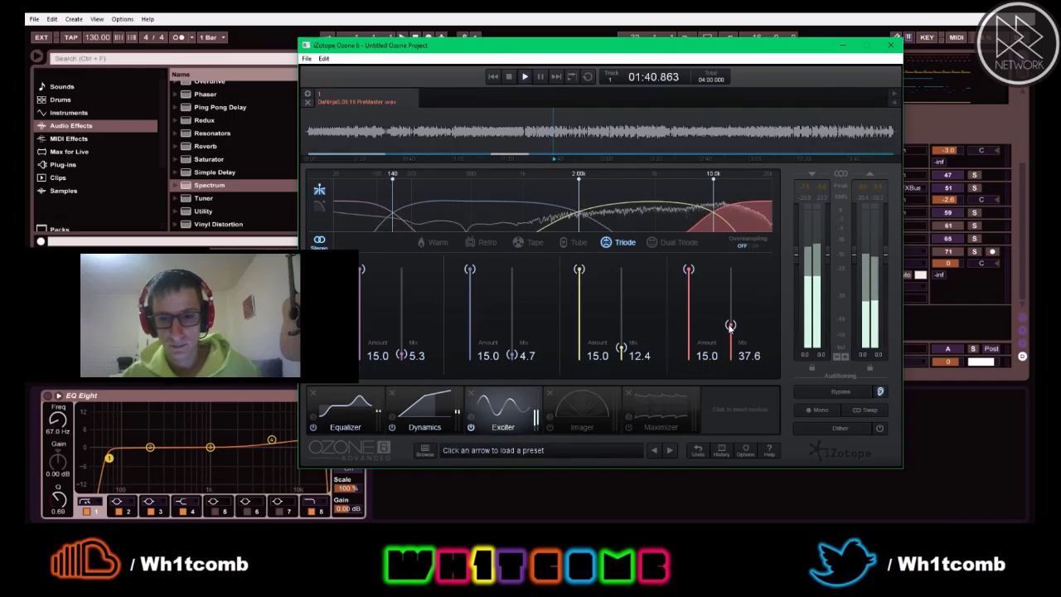
pyautogui.press('space')
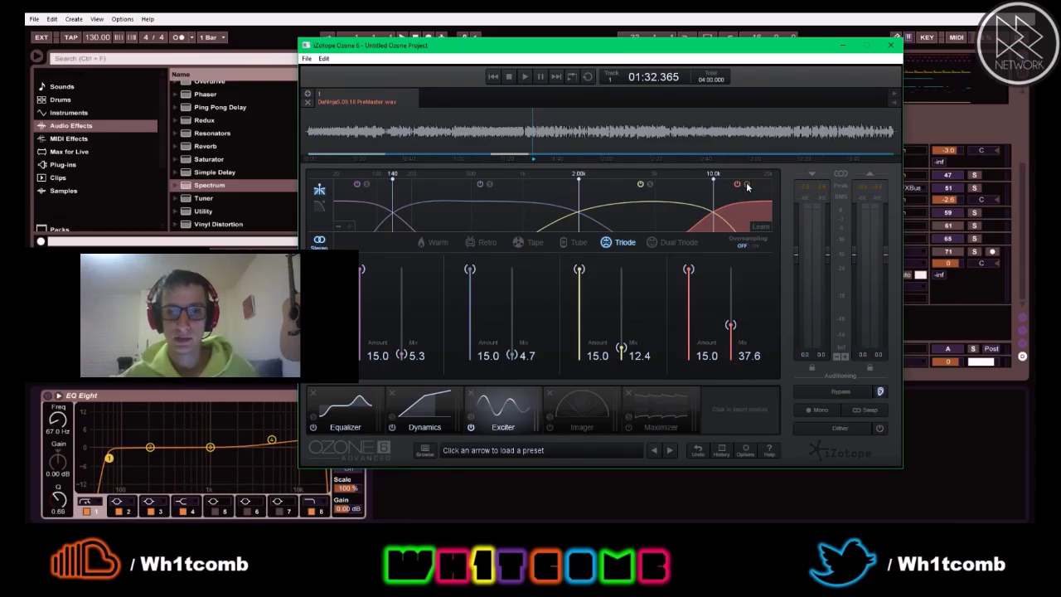
# Compare the track with the Exciter switched off and on during playback
pyautogui.press('space')
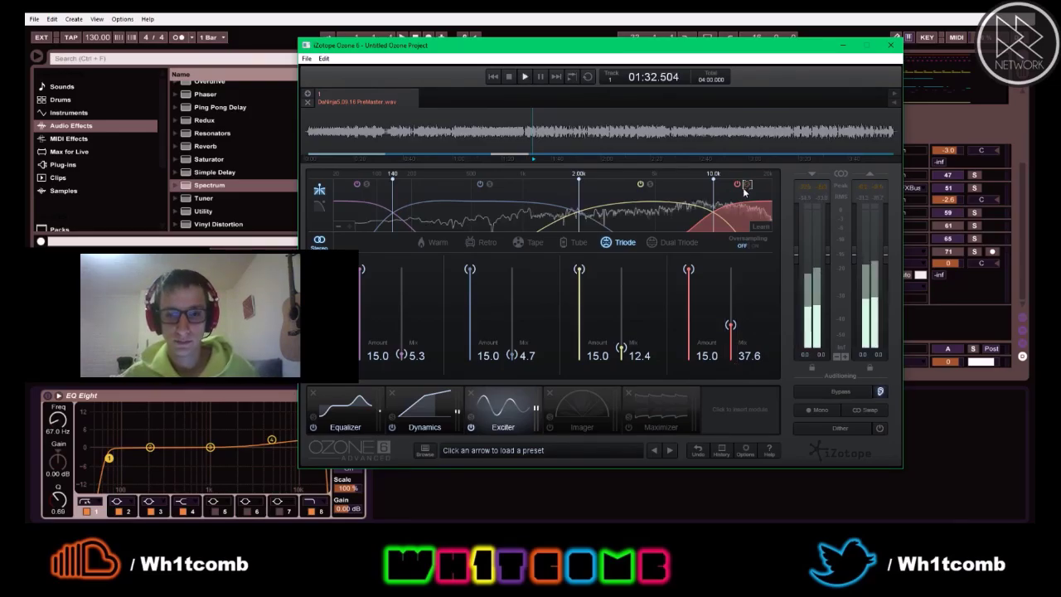
pyautogui.click(471, 427)
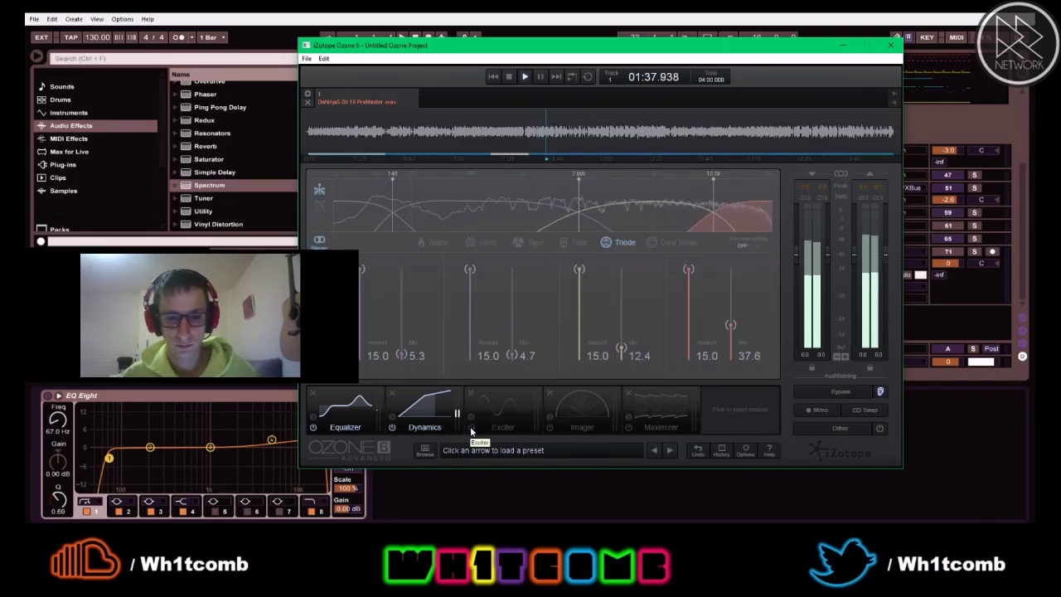
pyautogui.click(471, 428)
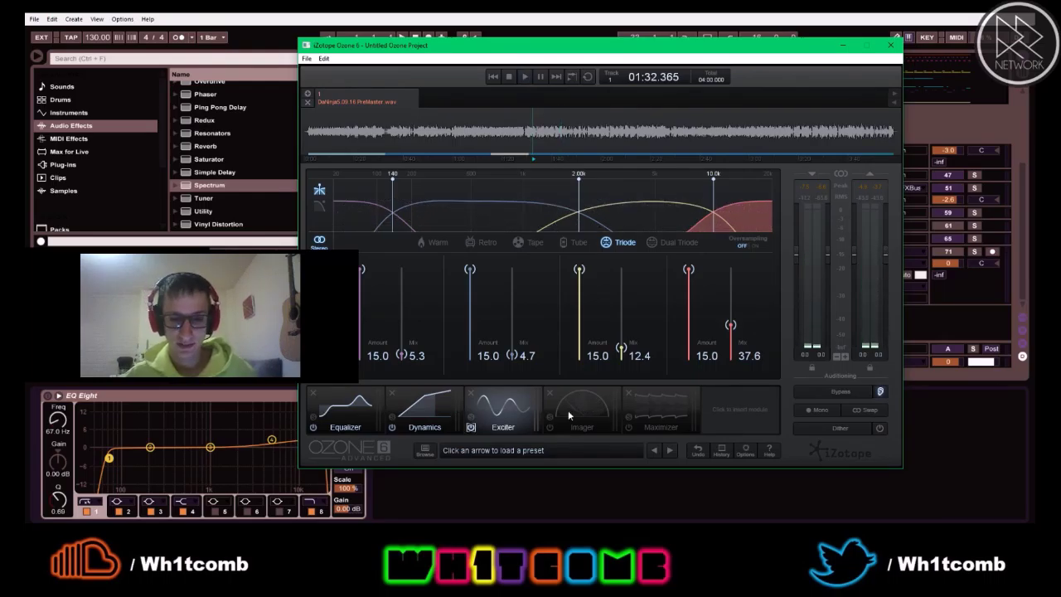
# Enable the Imager module and play the track to examine its stereo spread in the vectorscope
pyautogui.click(591, 406)
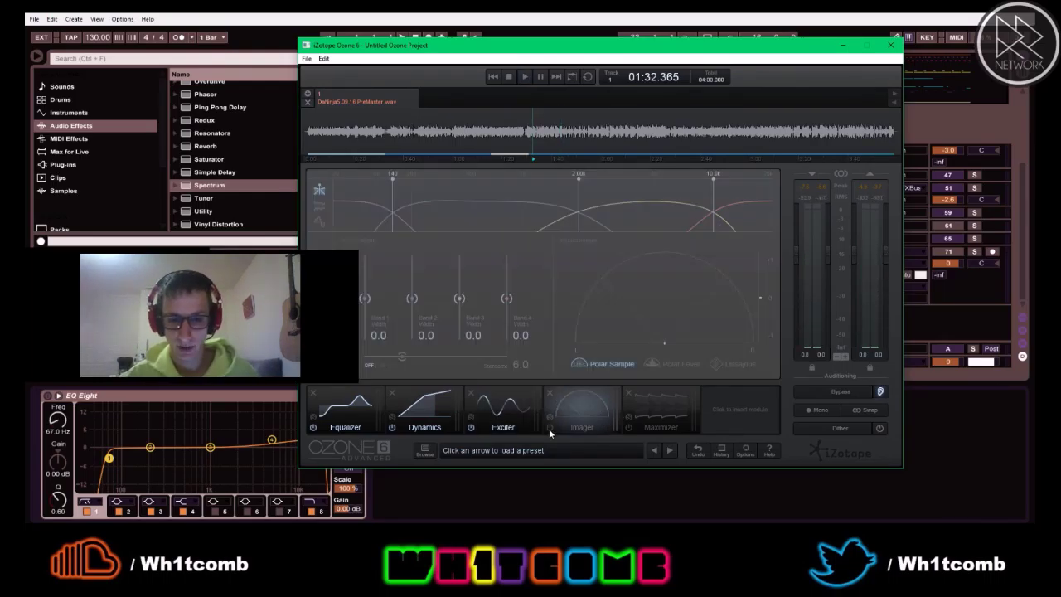
pyautogui.click(549, 428)
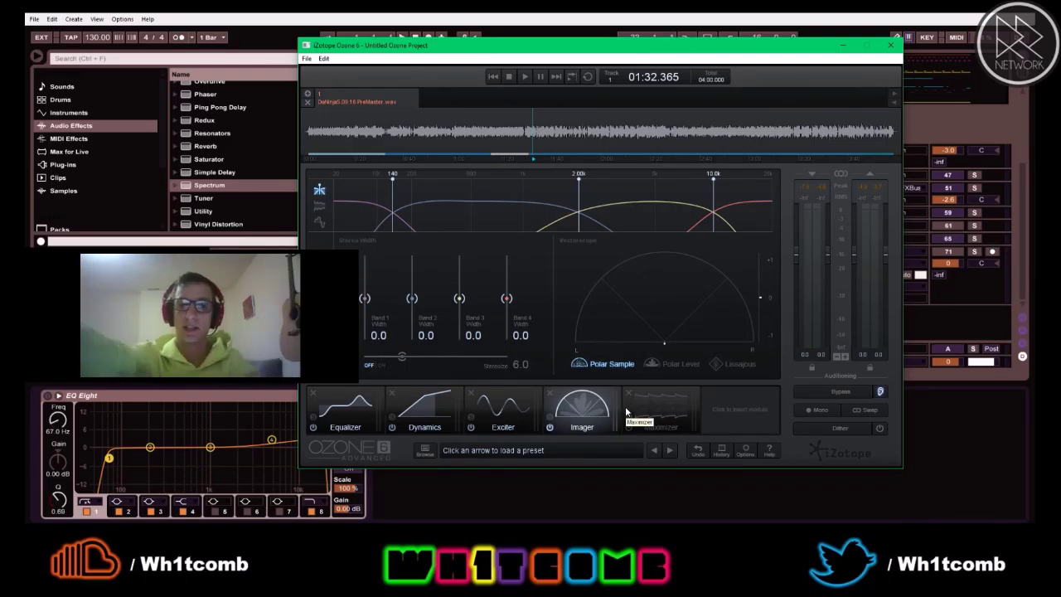
pyautogui.press('space')
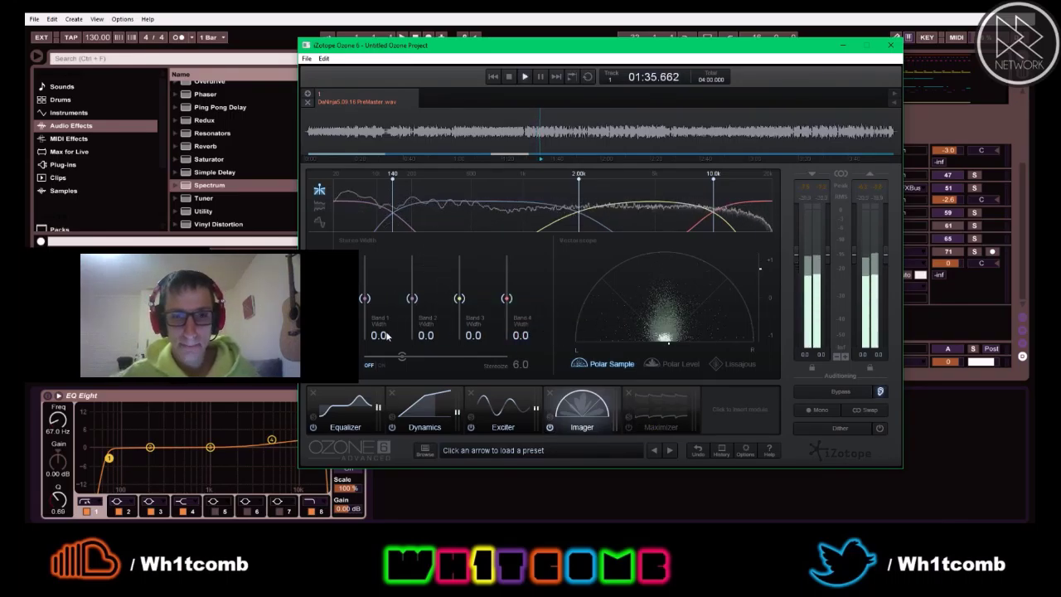
pyautogui.press('space')
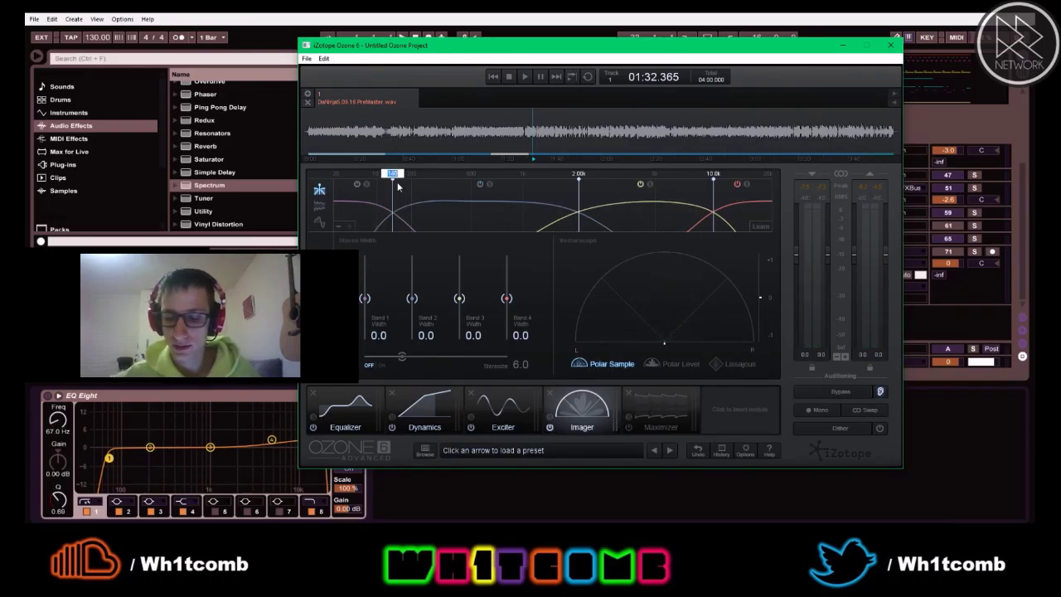
# Set the Imager's lowest crossover to 200 Hz and narrow Band 1 Width to -100.0 while auditioning
pyautogui.press('Return')
pyautogui.press('space')
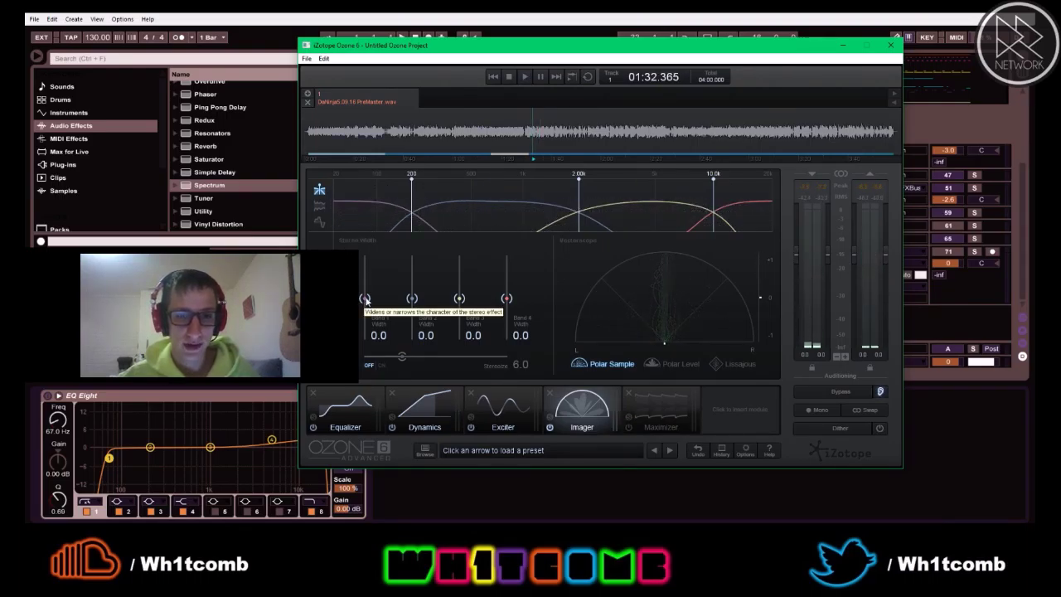
pyautogui.press('space')
pyautogui.moveTo(364, 300); pyautogui.dragTo(360, 316)
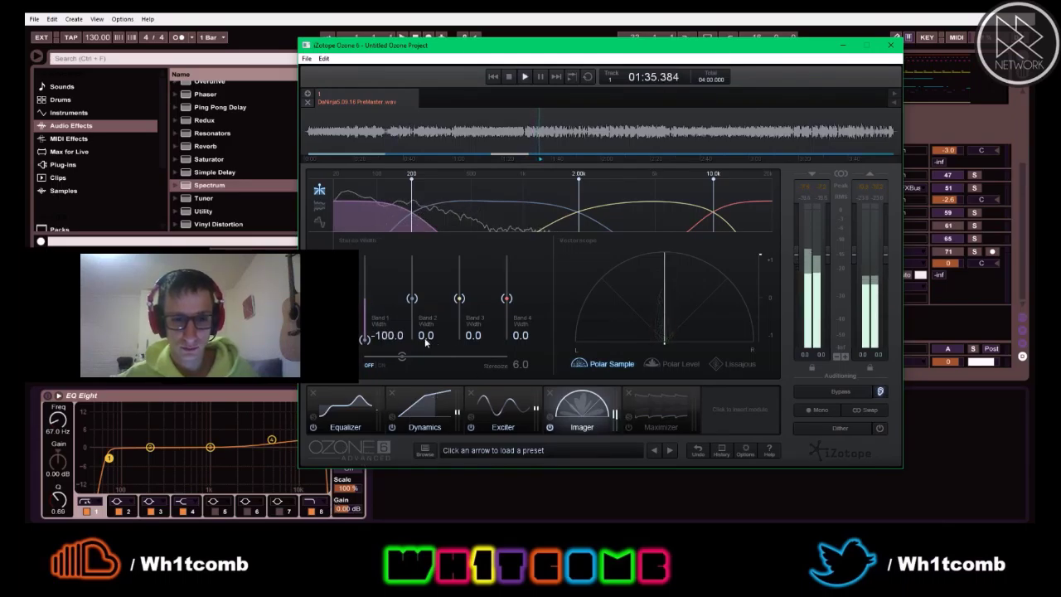
pyautogui.press('space')
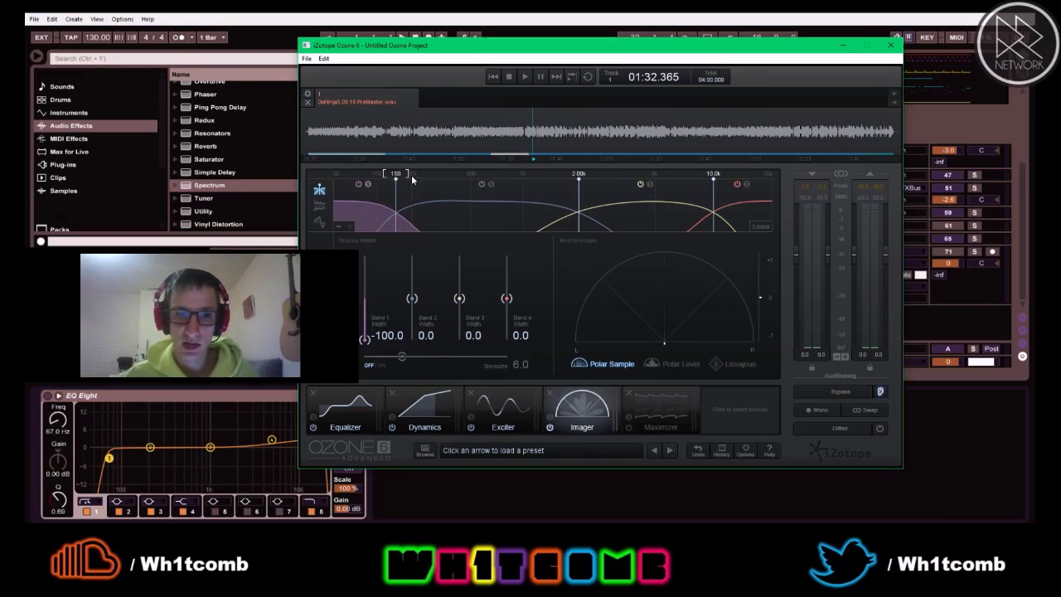
# Audition the soloed low bands, narrow the Imager's Band 2 Width to -31.6 and play the mix without the Band 2 solo
pyautogui.press('space')
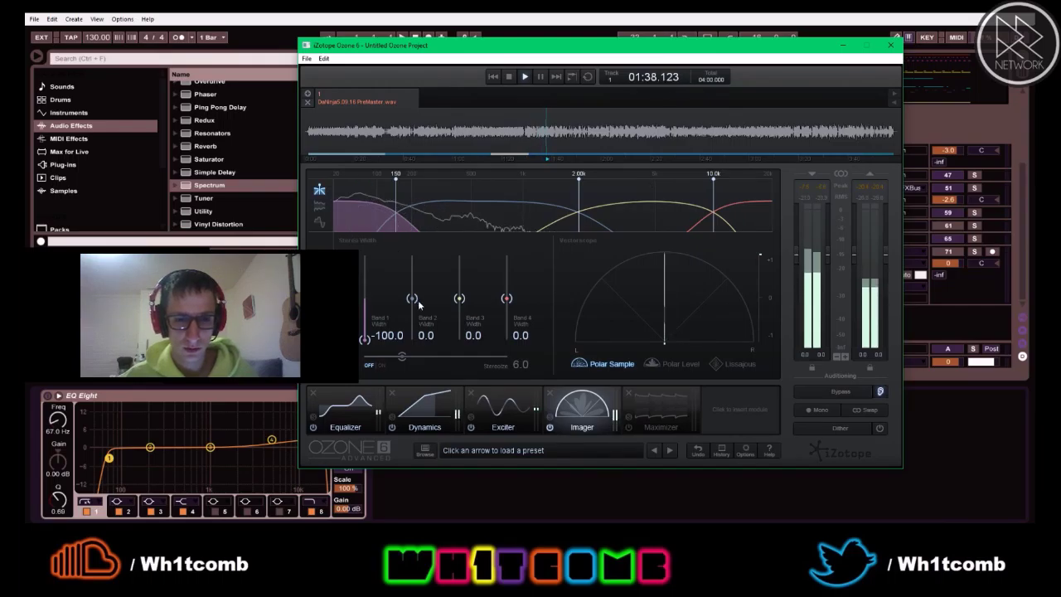
pyautogui.press('space')
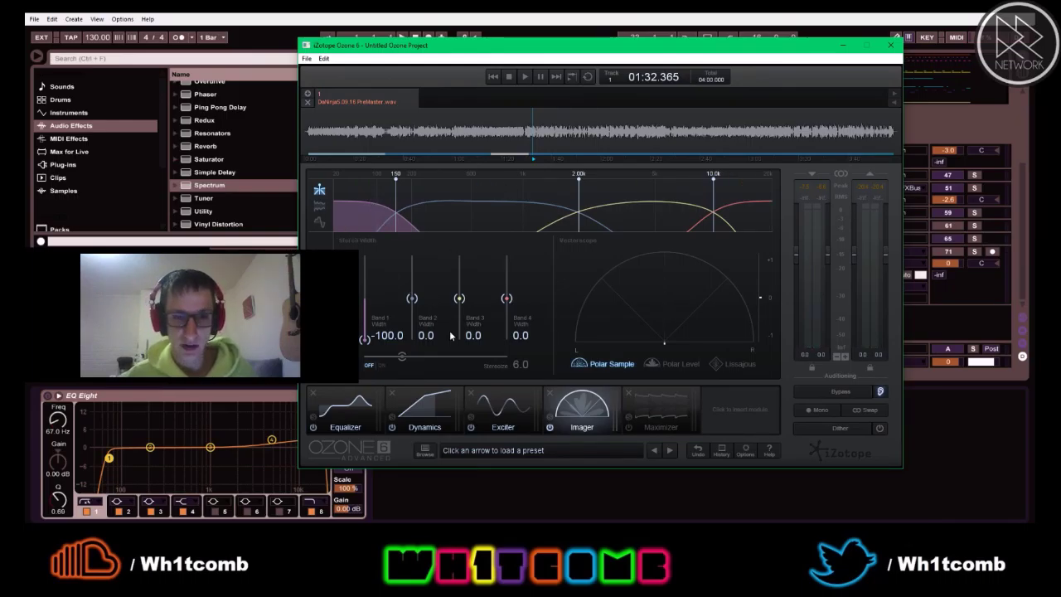
pyautogui.press('space')
pyautogui.moveTo(412, 296); pyautogui.dragTo(414, 314)
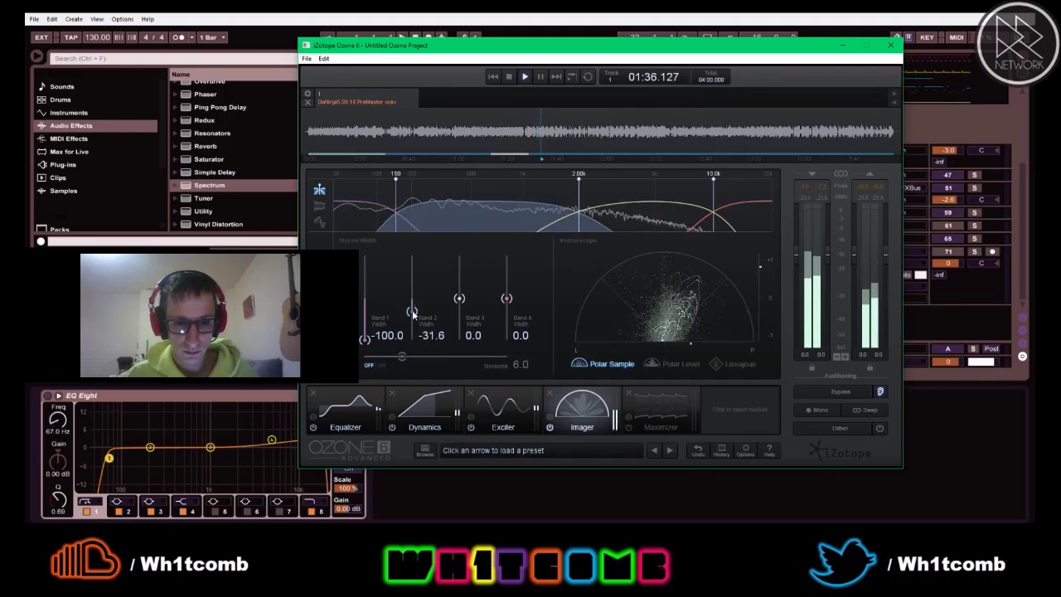
pyautogui.moveTo(487, 184)
pyautogui.click(490, 184)
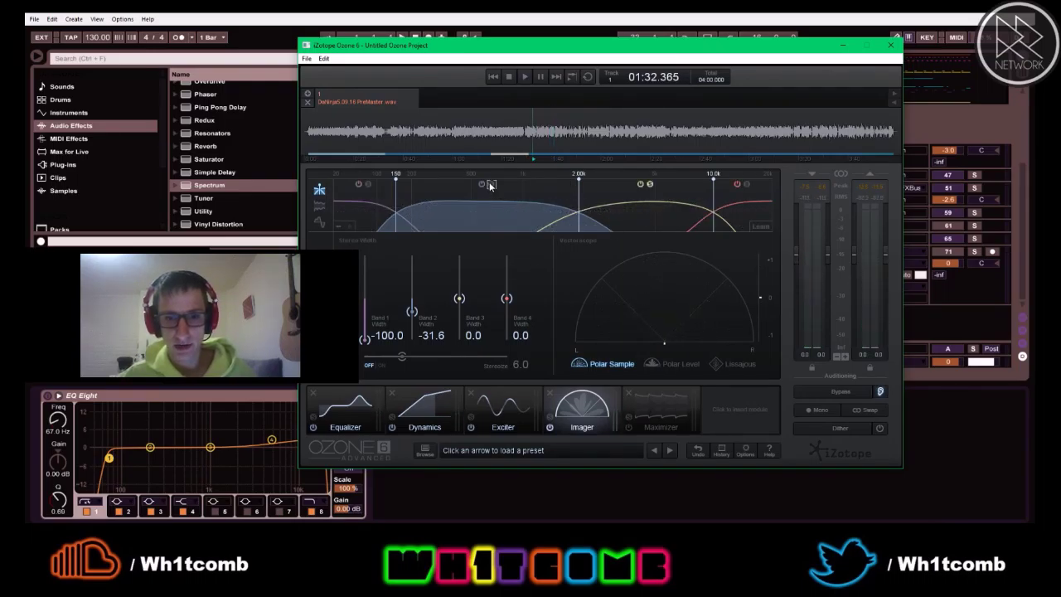
pyautogui.press('space')
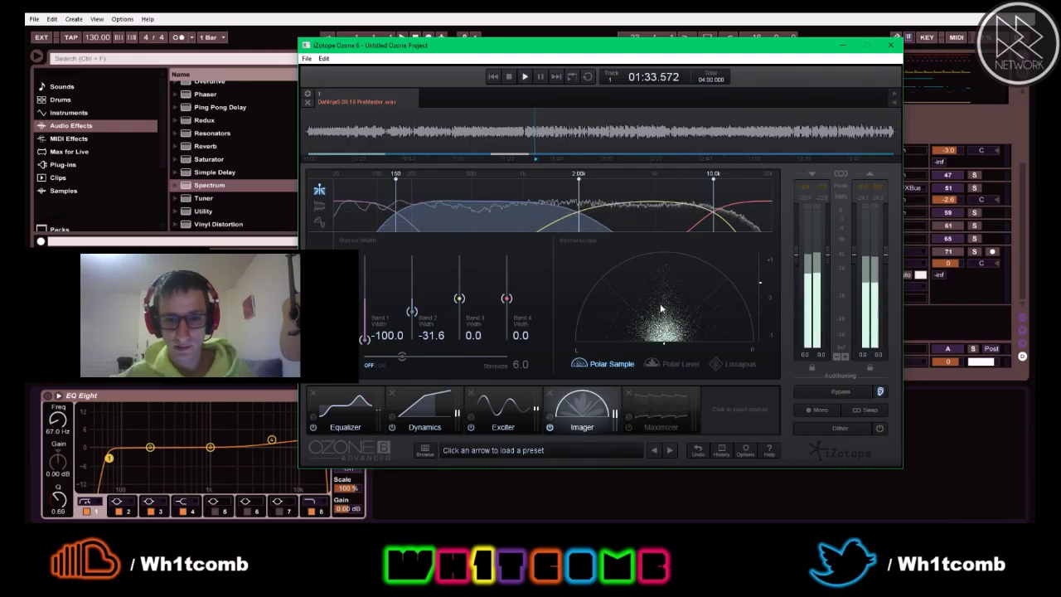
# Compare narrower Band 2 settings during playback, including -100.0, and set Band 2 Width to -53.2
pyautogui.moveTo(412, 311); pyautogui.dragTo(412, 322)
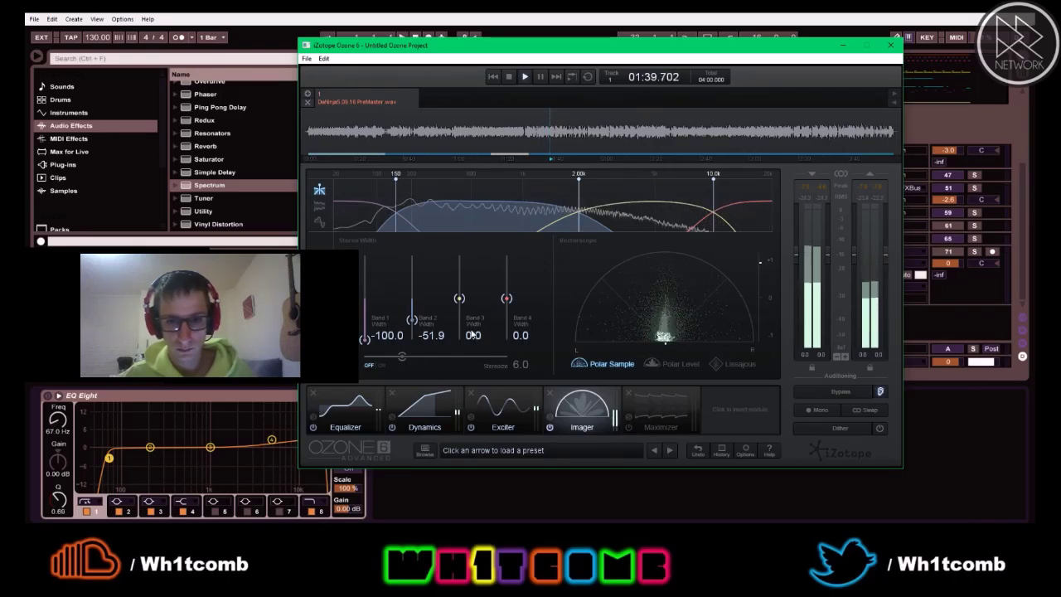
pyautogui.moveTo(411, 320); pyautogui.dragTo(417, 315)
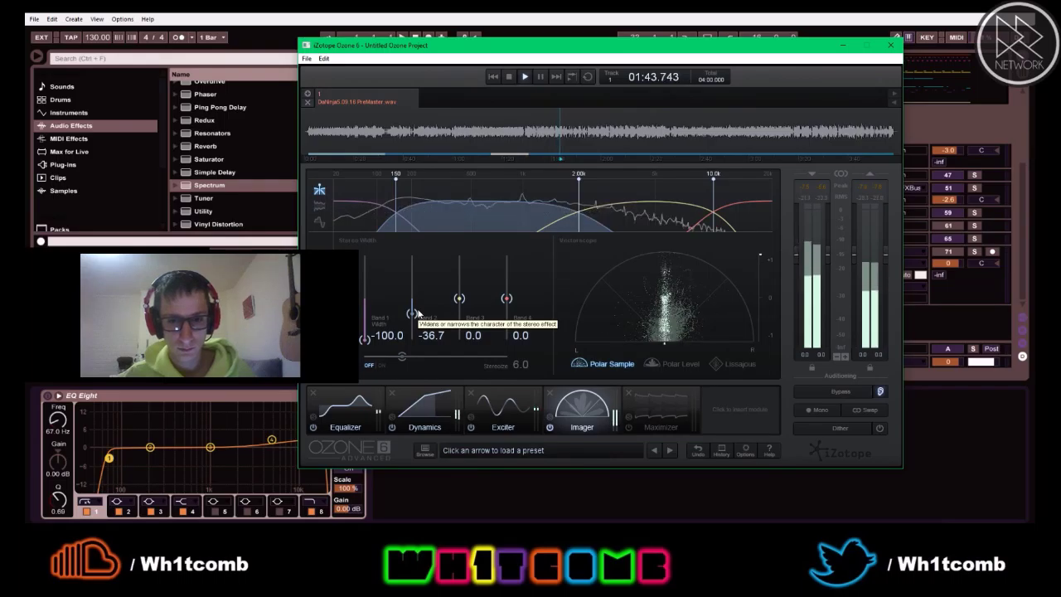
pyautogui.moveTo(417, 315); pyautogui.dragTo(406, 355)
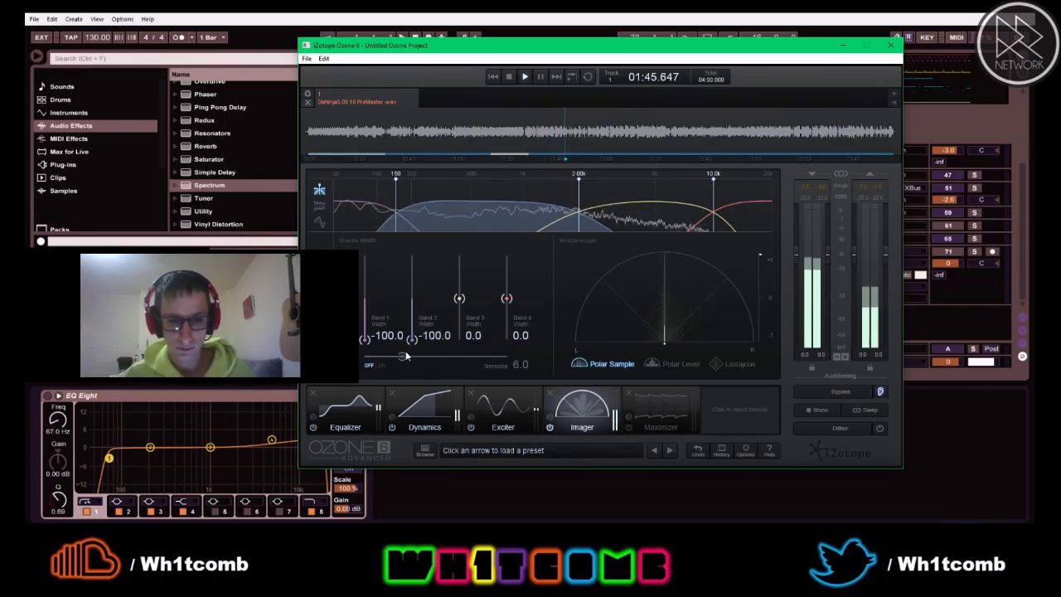
pyautogui.moveTo(411, 339); pyautogui.dragTo(412, 320)
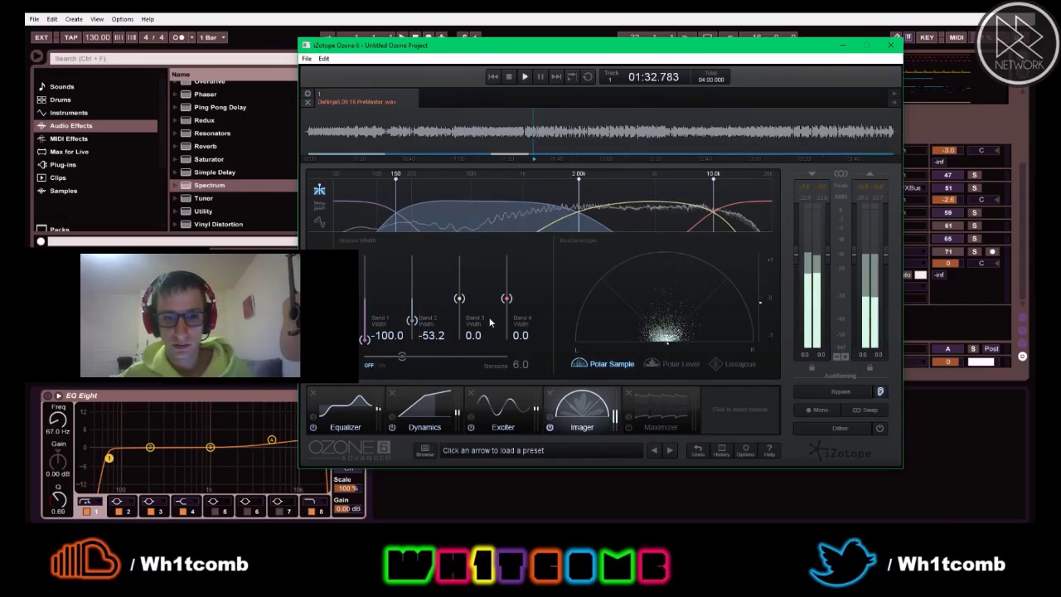
# Widen the Imager's Band 3 to 26.6 and Band 4 to 69.6 while auditioning the upper bands
pyautogui.moveTo(462, 302); pyautogui.dragTo(464, 288)
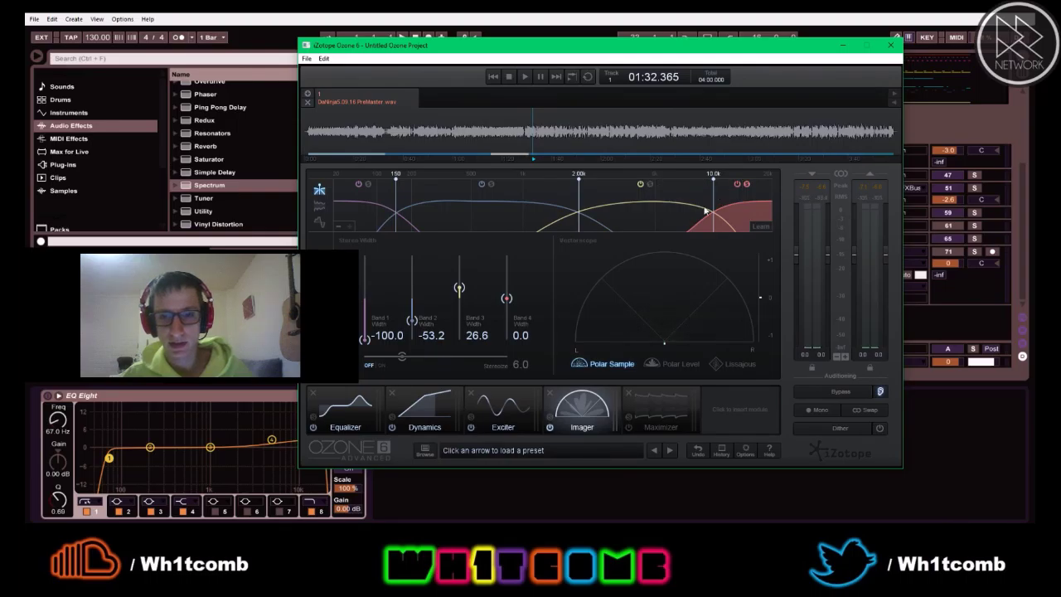
pyautogui.press('space')
pyautogui.moveTo(507, 297); pyautogui.dragTo(505, 270)
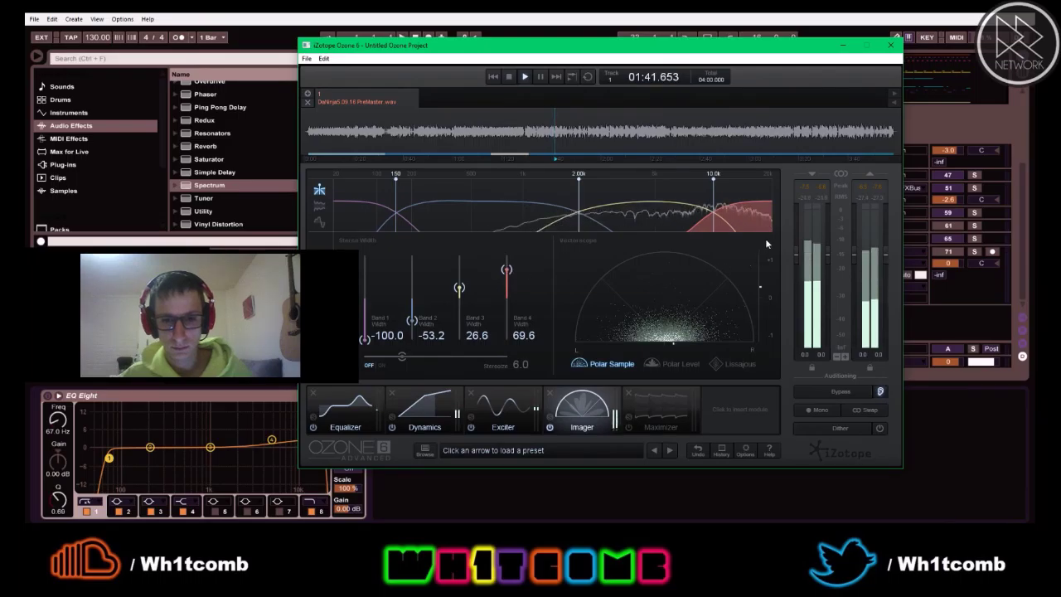
pyautogui.press('space')
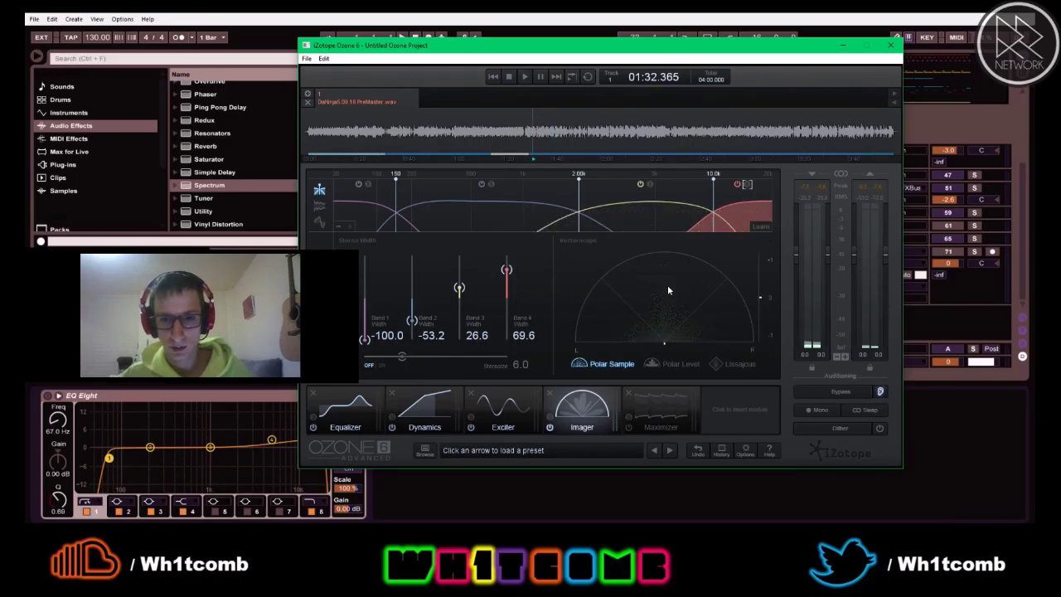
# Refine the stereo image during full-mix playback by setting Band 2 Width to -44.3 and Band 3 Width to 31.6
pyautogui.press('space')
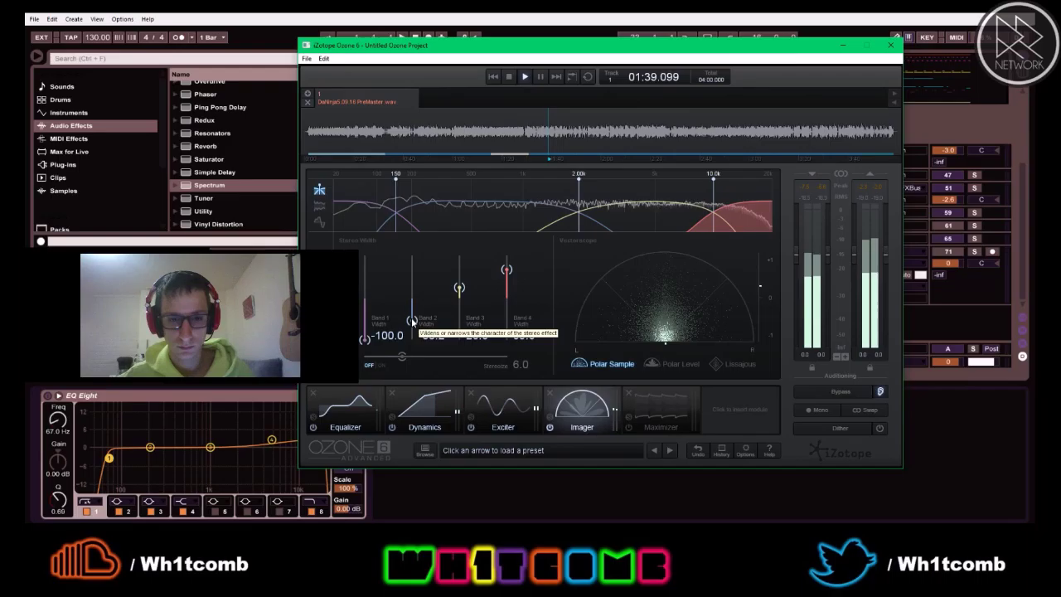
pyautogui.moveTo(411, 320); pyautogui.dragTo(412, 317)
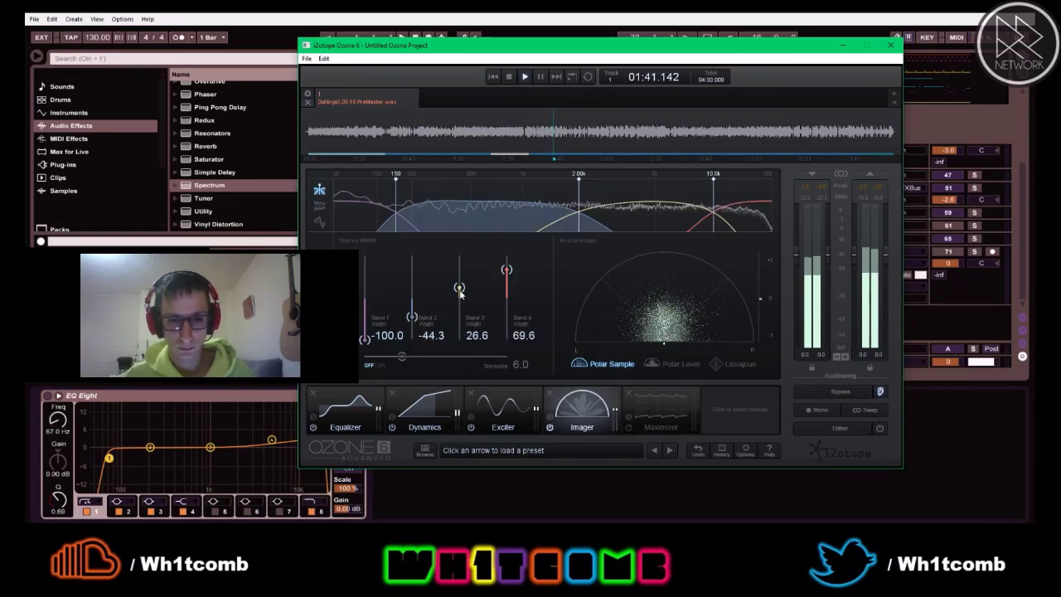
pyautogui.moveTo(459, 287); pyautogui.dragTo(460, 286)
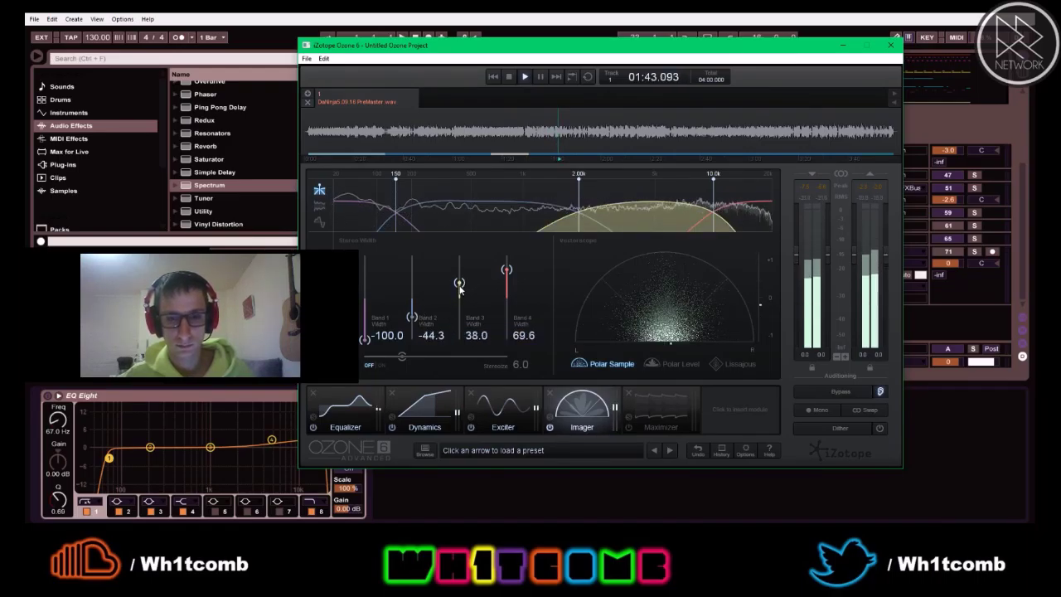
pyautogui.moveTo(459, 288); pyautogui.dragTo(457, 288)
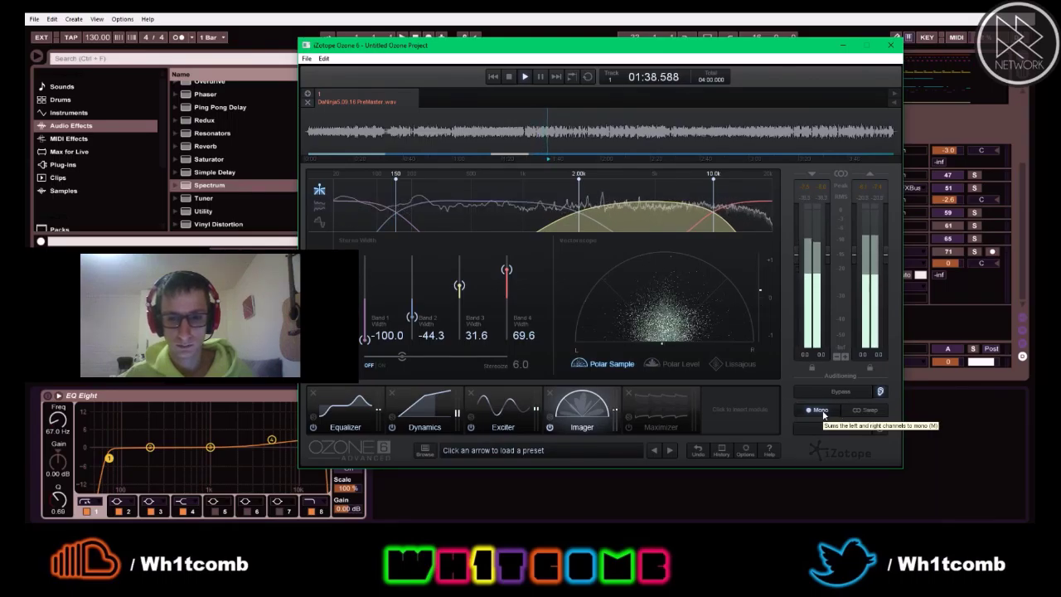
# Return from mono to stereo monitoring and compare the track with all processing bypassed and active
pyautogui.click(822, 411)
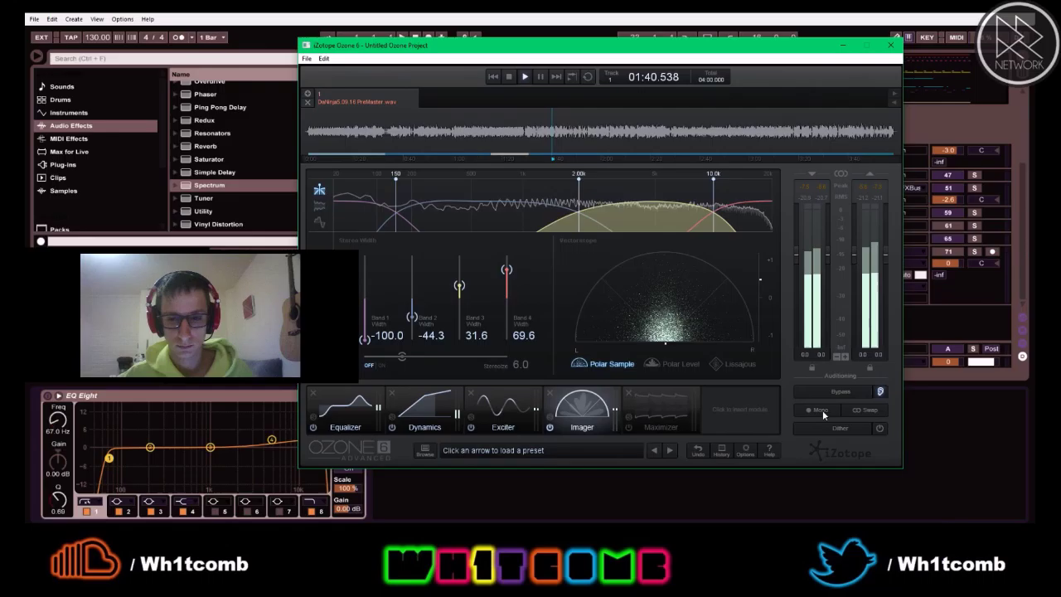
pyautogui.click(829, 390)
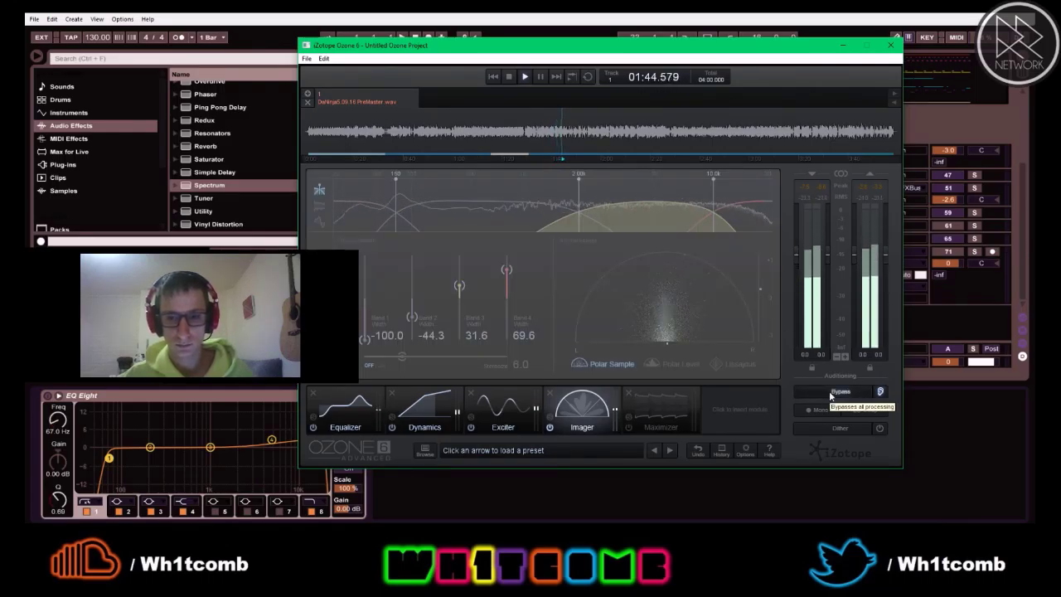
pyautogui.press('space')
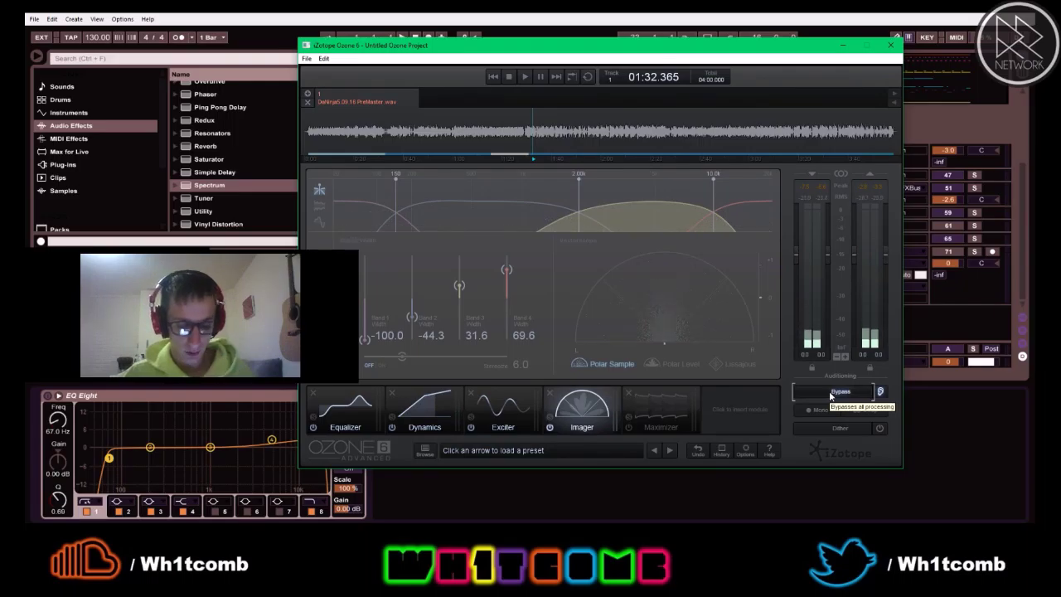
pyautogui.press('space')
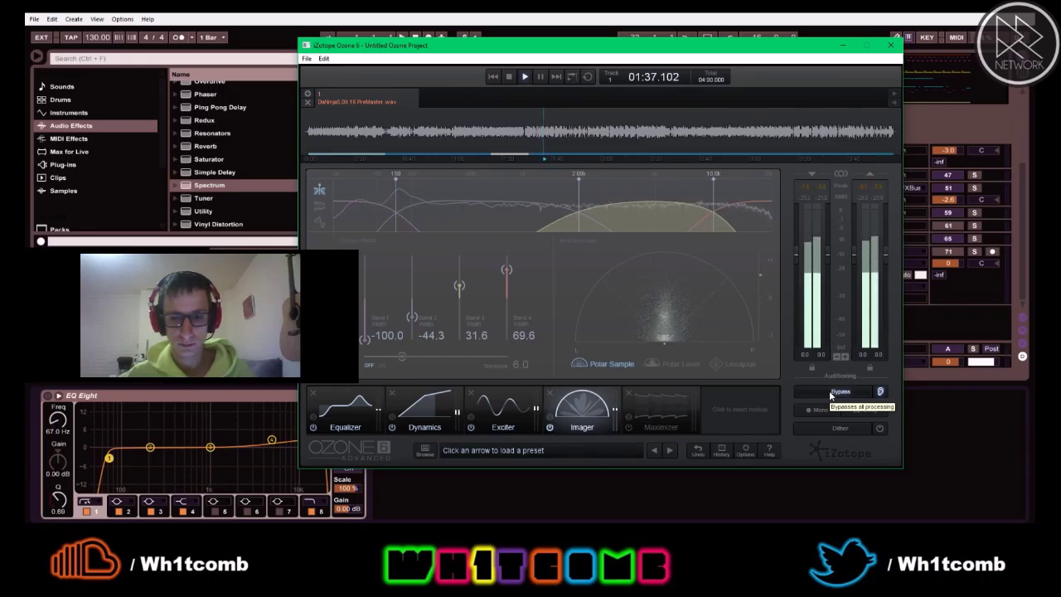
pyautogui.press('space')
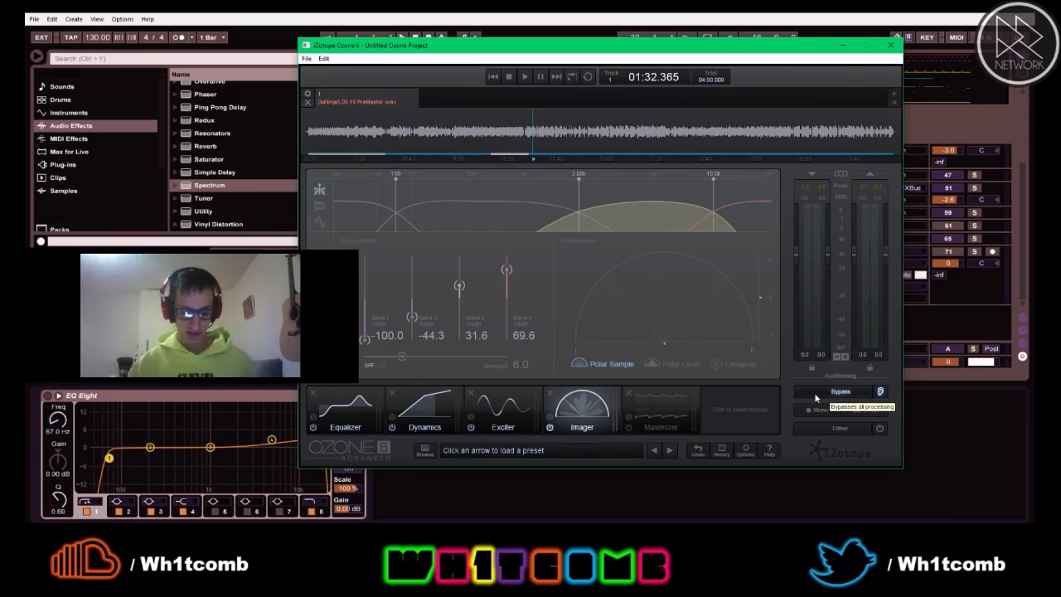
pyautogui.click(815, 396)
pyautogui.press('space')
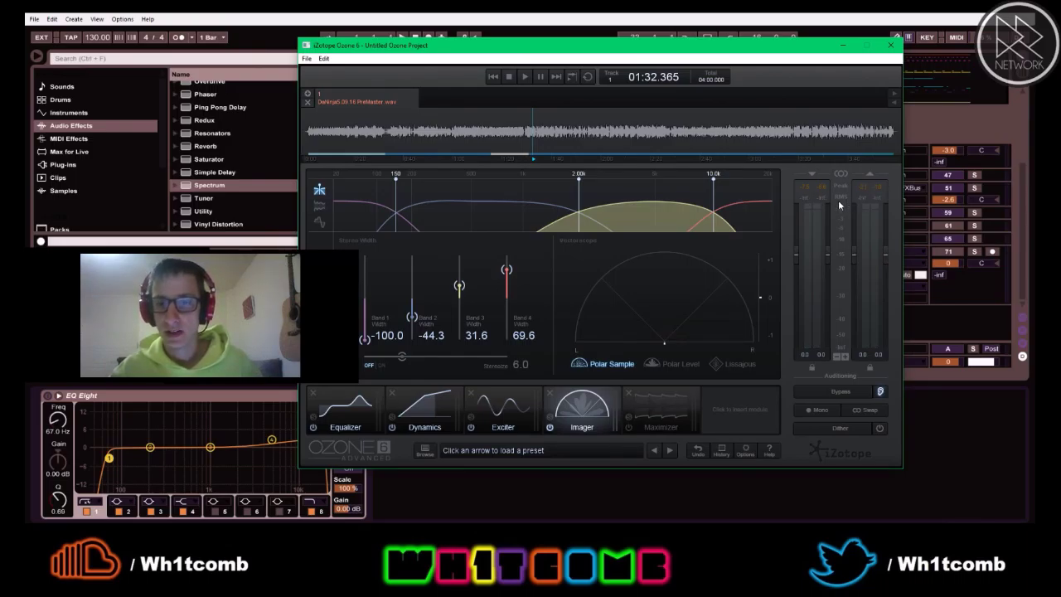
# Play the processed track and examine its RMS output levels on the meters
pyautogui.press('space')
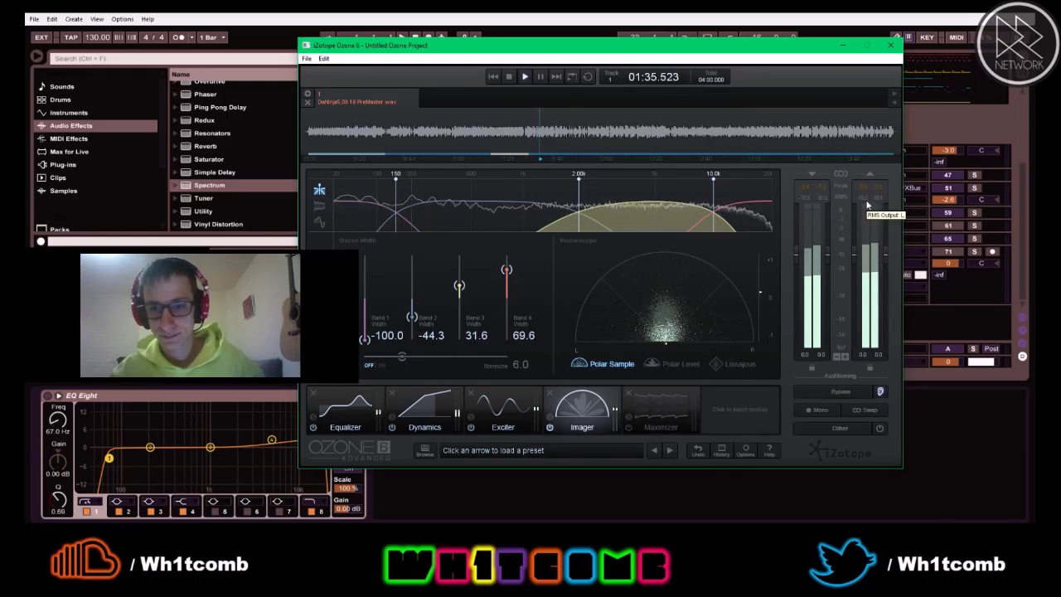
pyautogui.press('space')
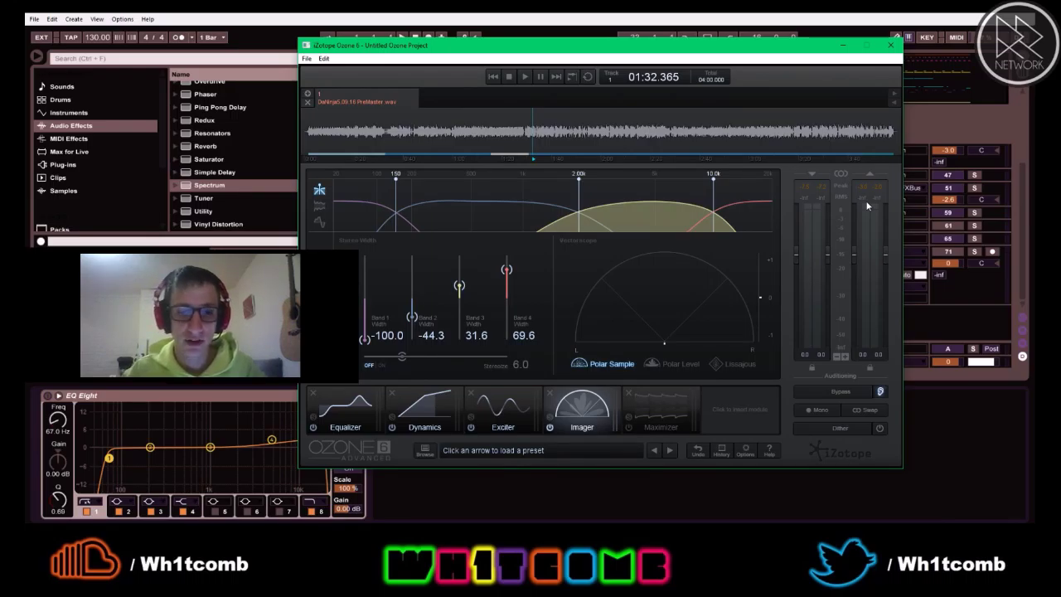
pyautogui.press('space')
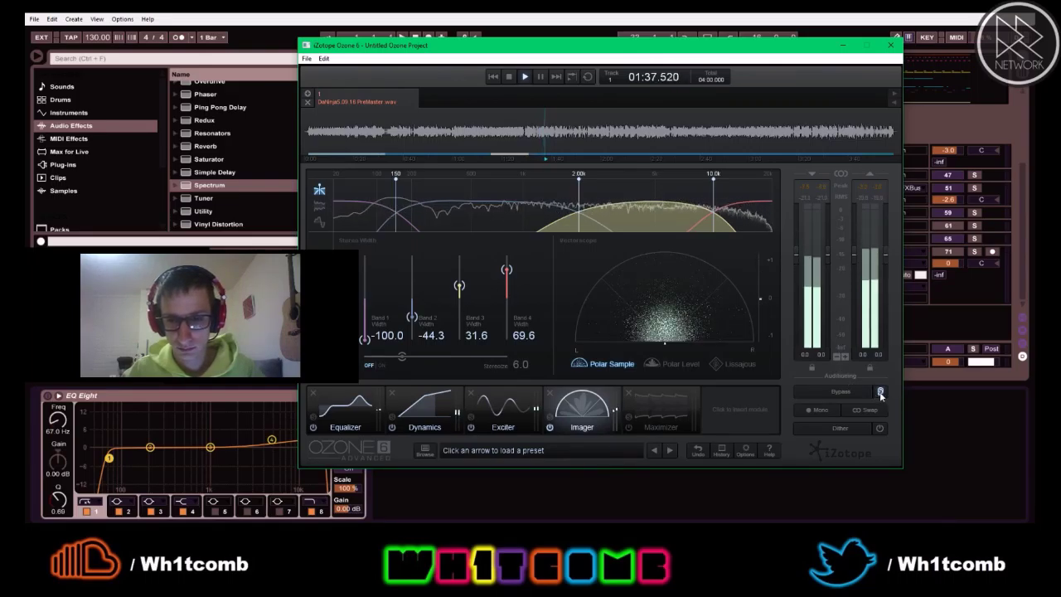
pyautogui.press('space')
# Show the Maximizer module's settings and lower the system volume
pyautogui.click(661, 406)
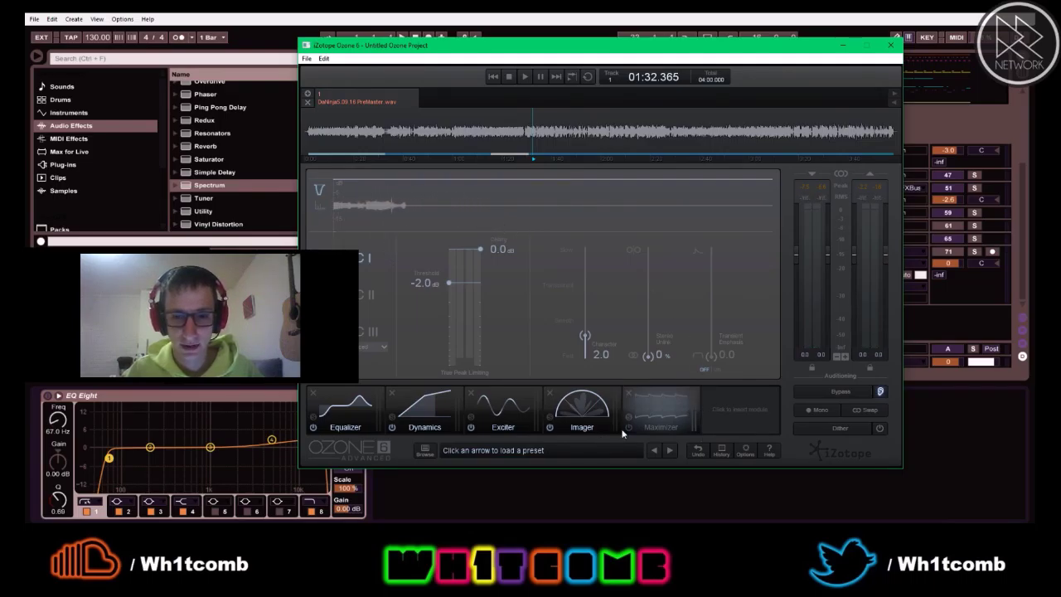
pyautogui.press('XF86AudioLowerVolume')
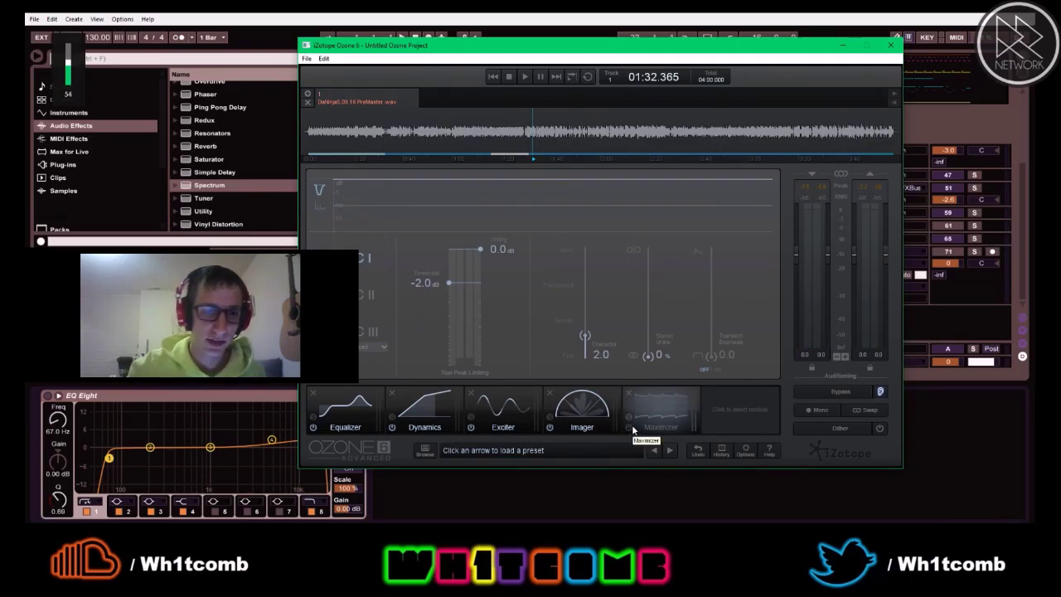
pyautogui.press('XF86AudioLowerVolume')
pyautogui.press('XF86AudioLowerVolume')
pyautogui.press('XF86AudioLowerVolume')
pyautogui.press('XF86AudioLowerVolume')
pyautogui.press('XF86AudioLowerVolume')
pyautogui.press('XF86AudioLowerVolume')
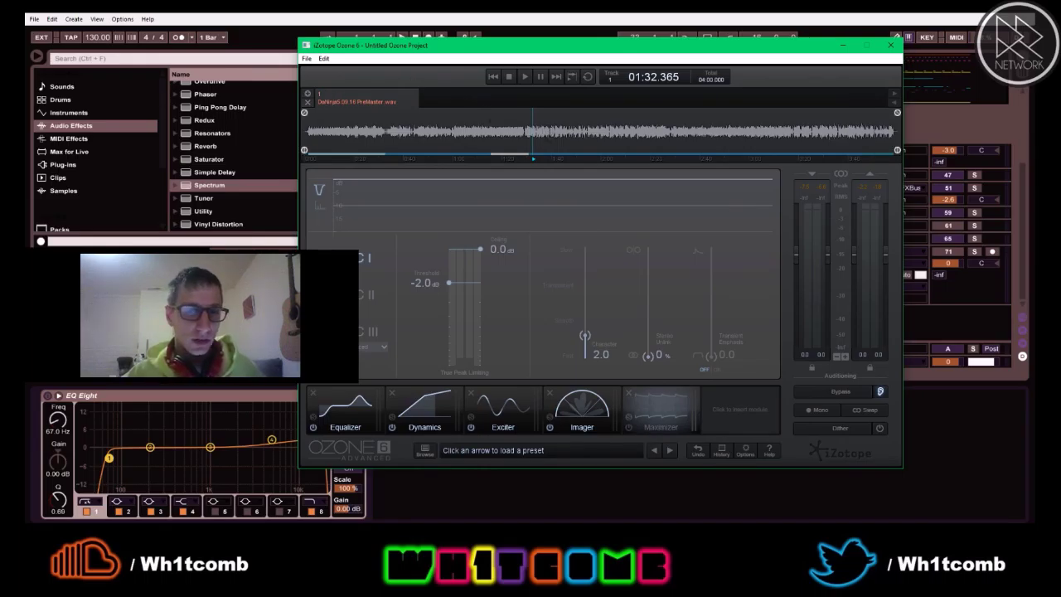
# Play the track from the marker and fine-tune the system listening volume
pyautogui.press('space')
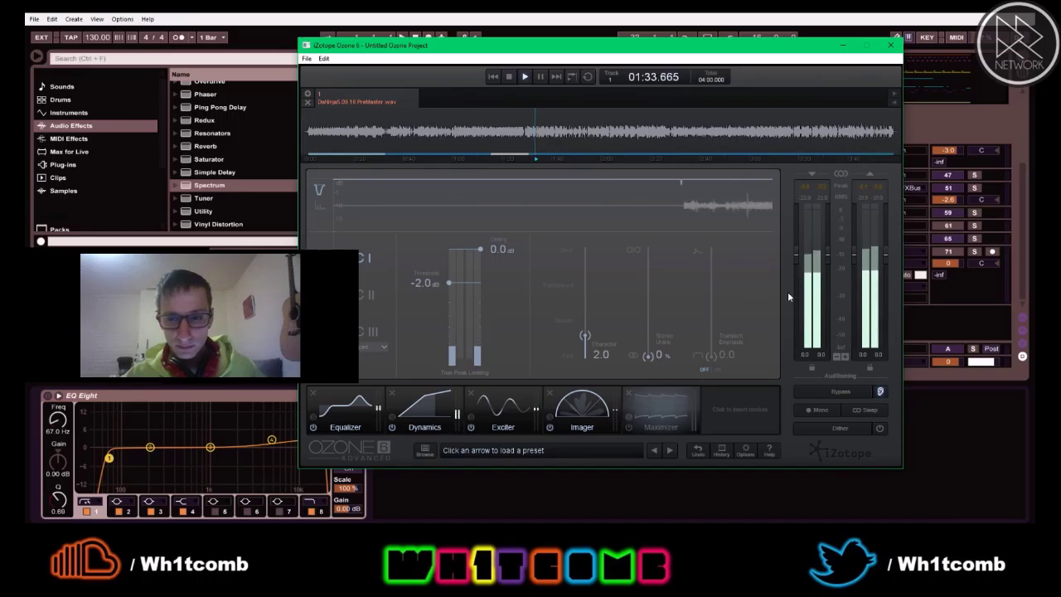
pyautogui.press('XF86AudioLowerVolume')
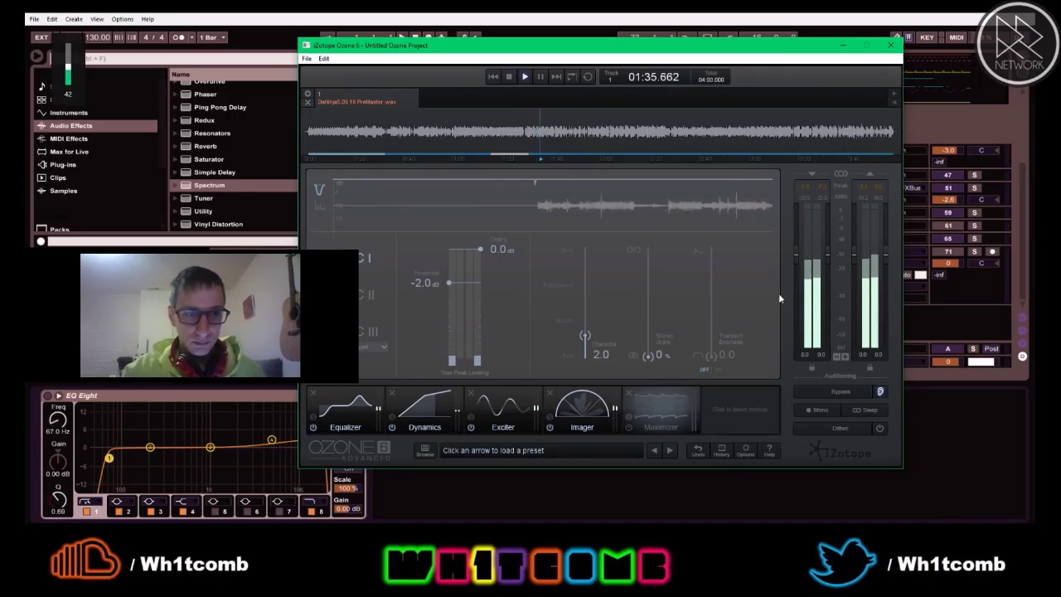
pyautogui.press('XF86AudioRaiseVolume')
pyautogui.press('XF86AudioRaiseVolume')
pyautogui.press('XF86AudioRaiseVolume')
pyautogui.press('XF86AudioRaiseVolume')
pyautogui.press('XF86AudioRaiseVolume')
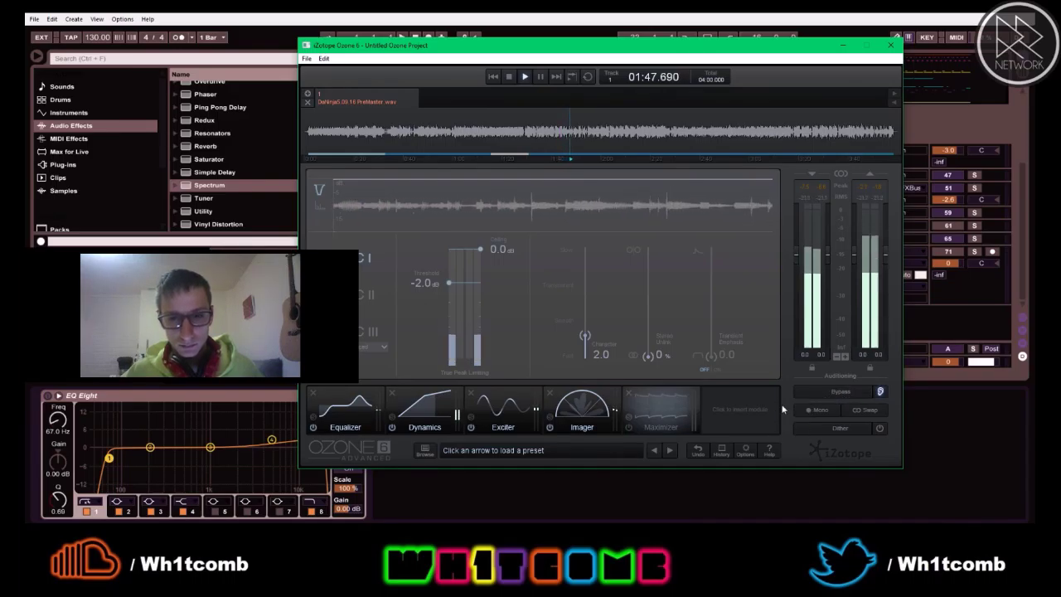
# Set the lowest Dynamics band's compressor threshold to -28 dB and replay the track from the marker
pyautogui.click(440, 408)
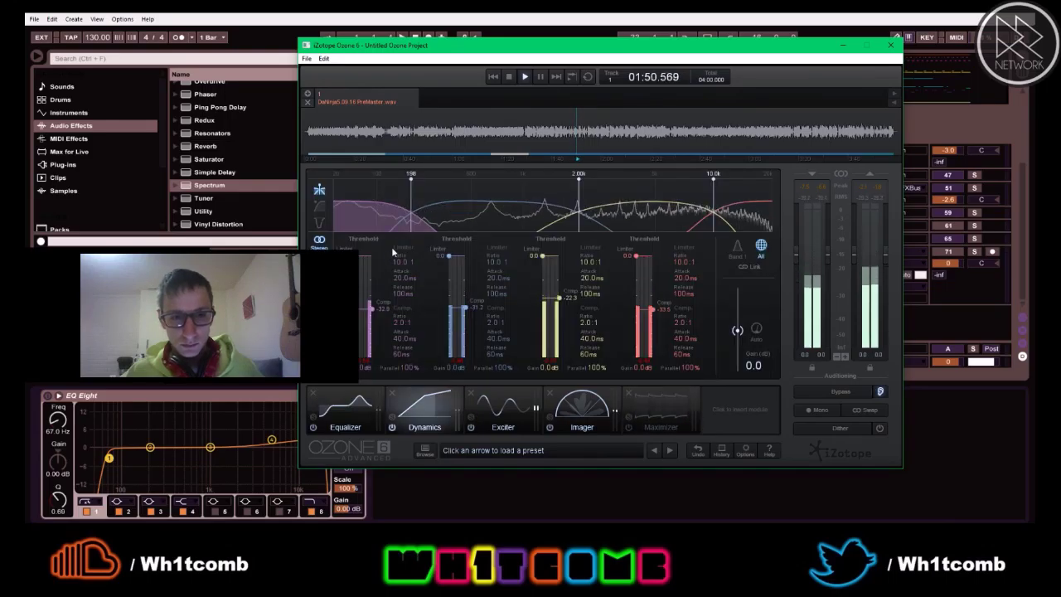
pyautogui.doubleClick(381, 306)
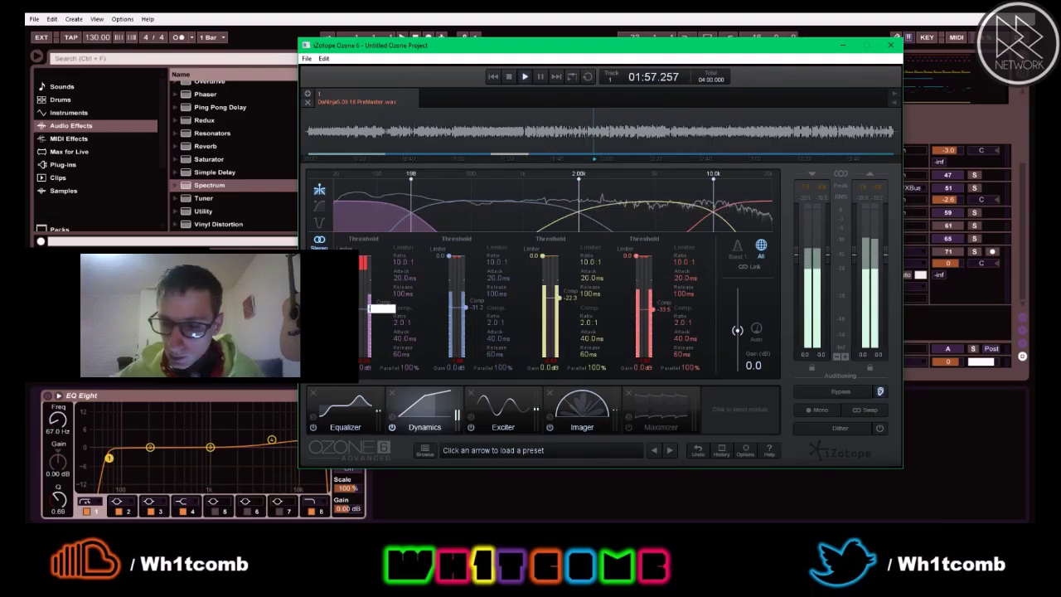
pyautogui.write('-28')
pyautogui.press('Return')
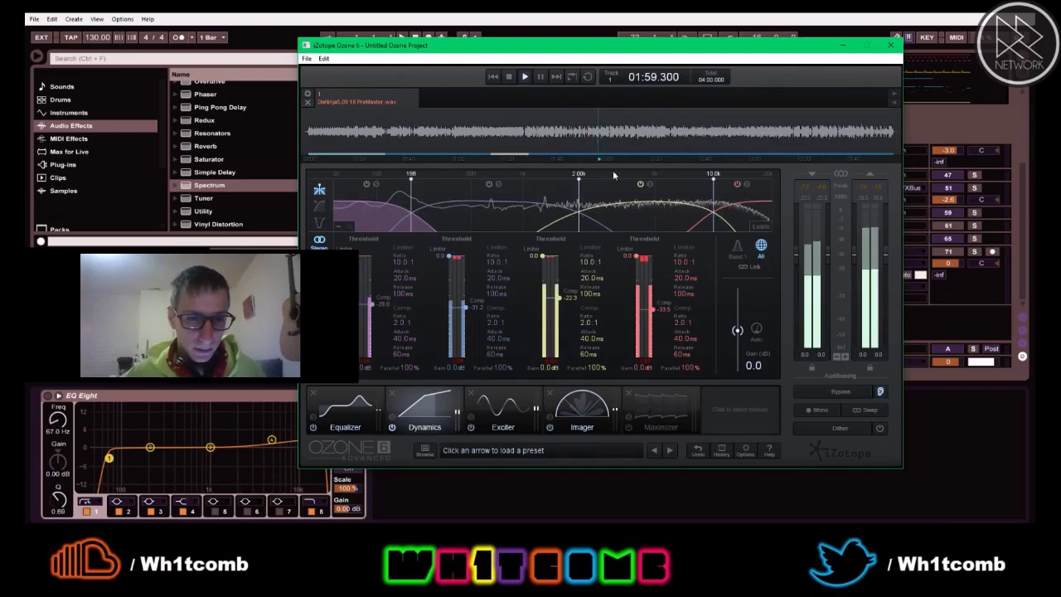
pyautogui.press('space')
pyautogui.press('space')
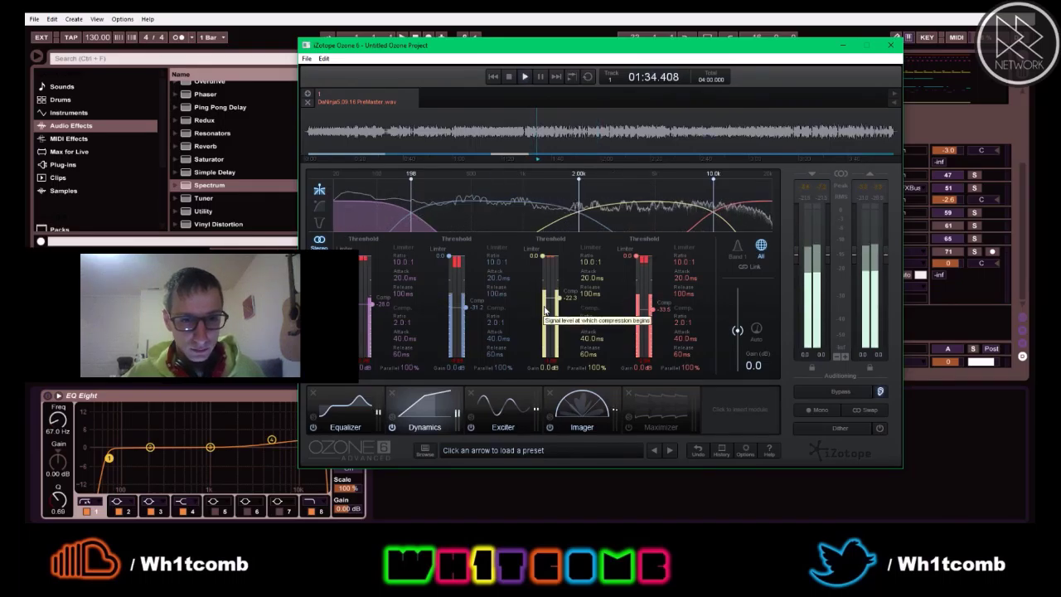
# Set the second Dynamics band's compressor threshold to -25 dB and audition the track
pyautogui.doubleClick(475, 306)
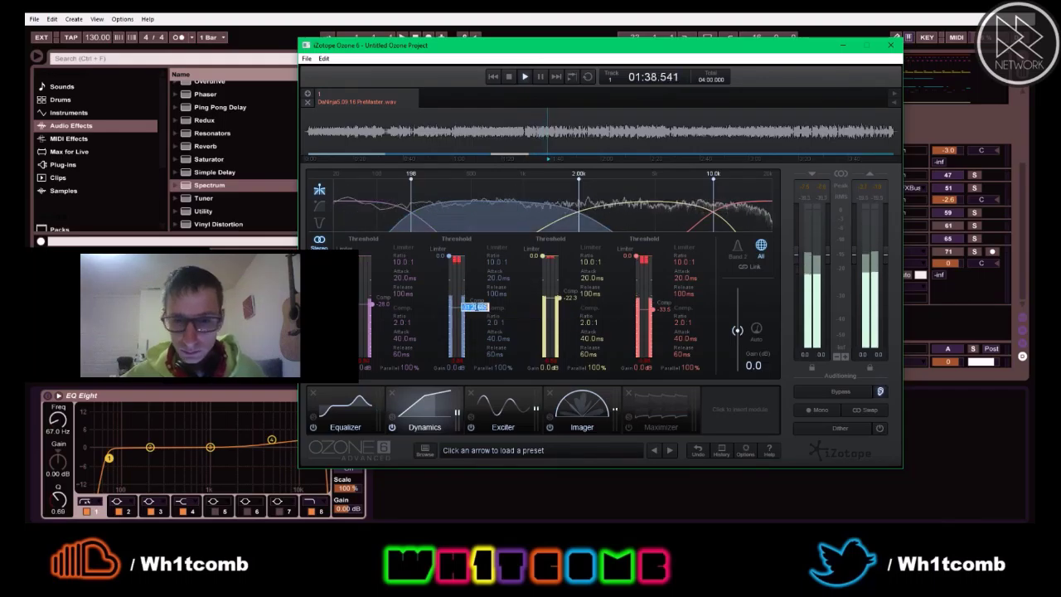
pyautogui.press('Return')
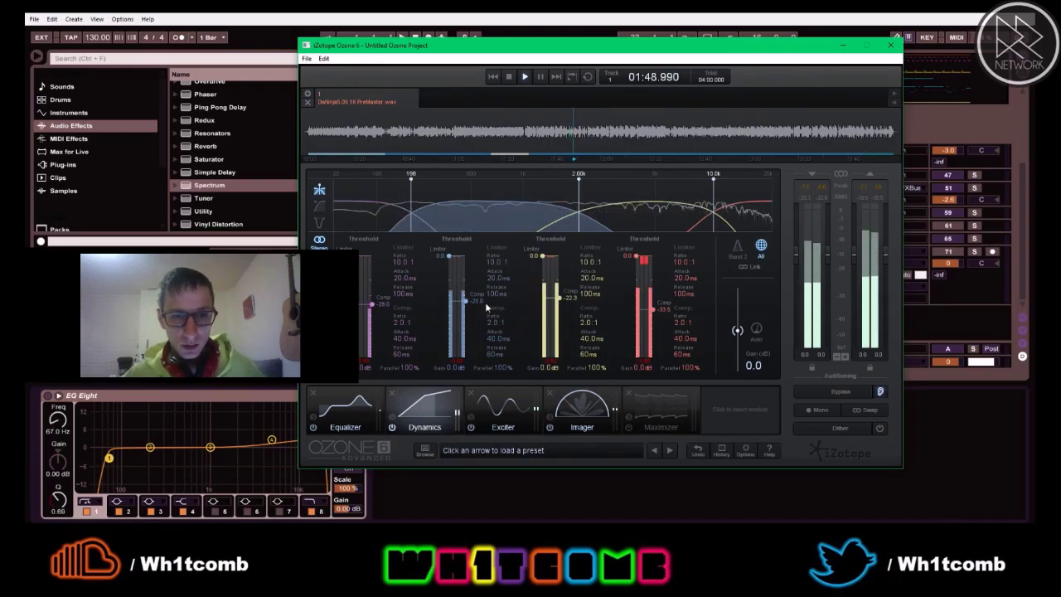
pyautogui.press('space')
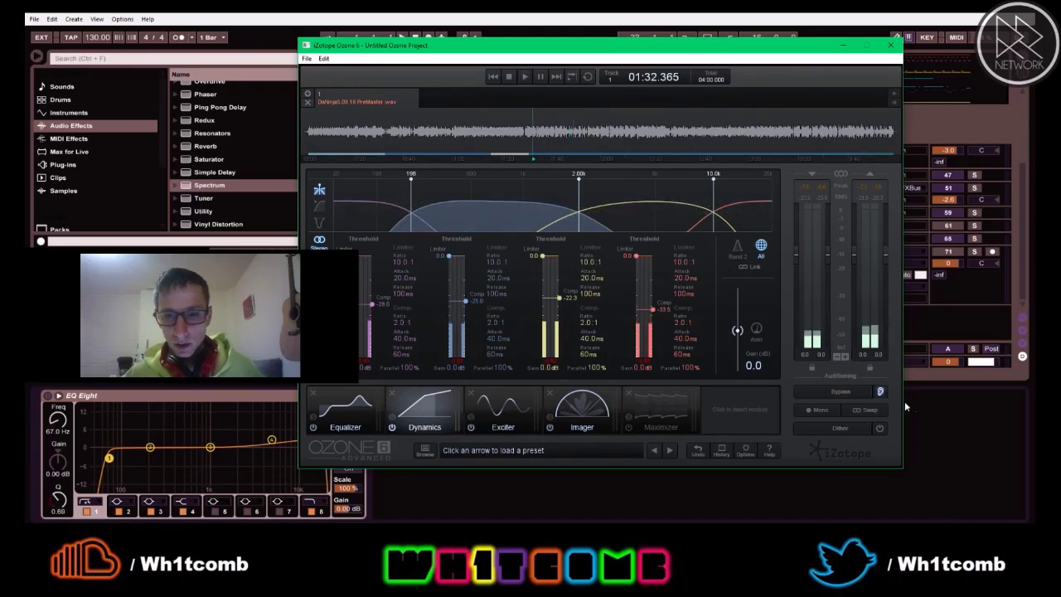
# Play the track from the marker with all processing bypassed and again with it active to compare the two
pyautogui.click(827, 392)
pyautogui.press('space')
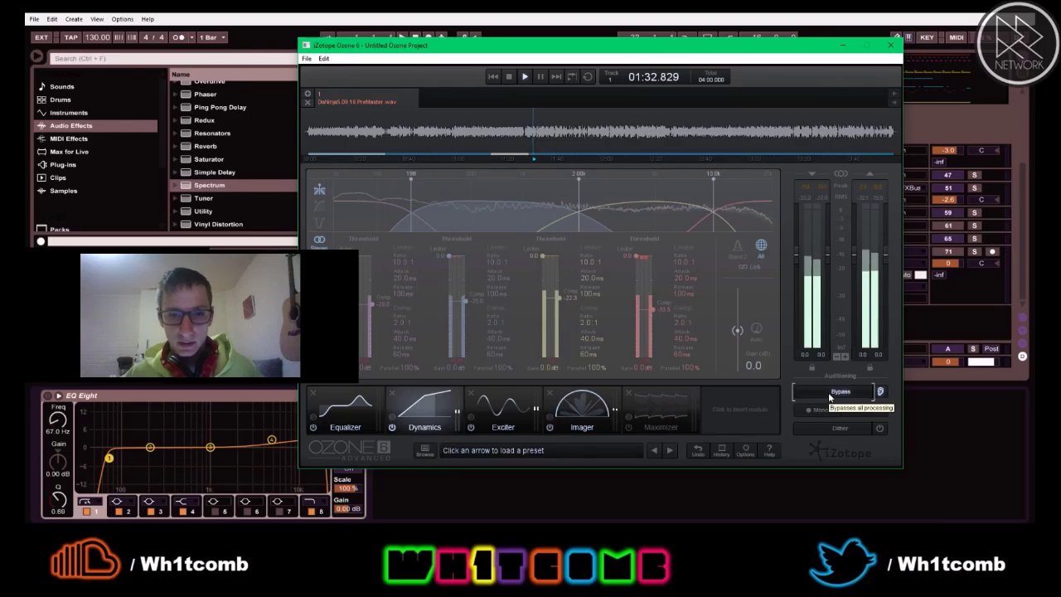
pyautogui.press('space')
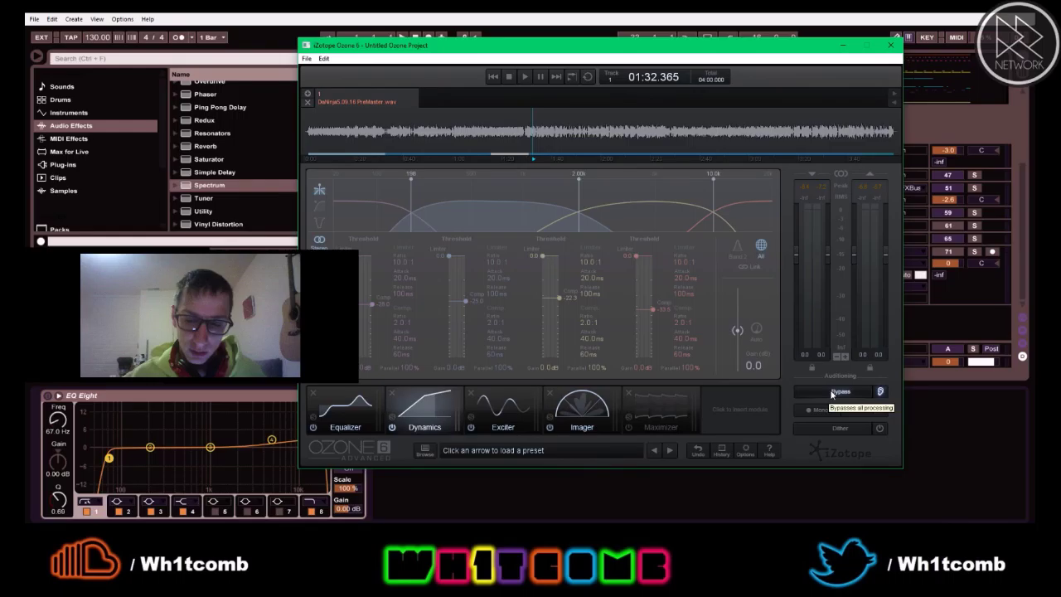
pyautogui.click(834, 392)
pyautogui.click(834, 392)
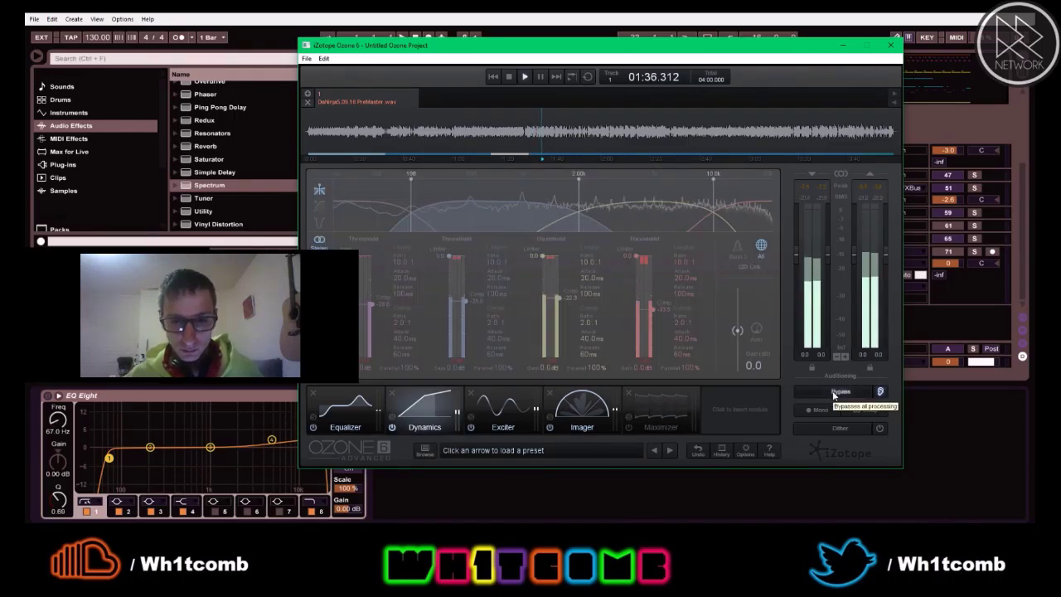
pyautogui.press('space')
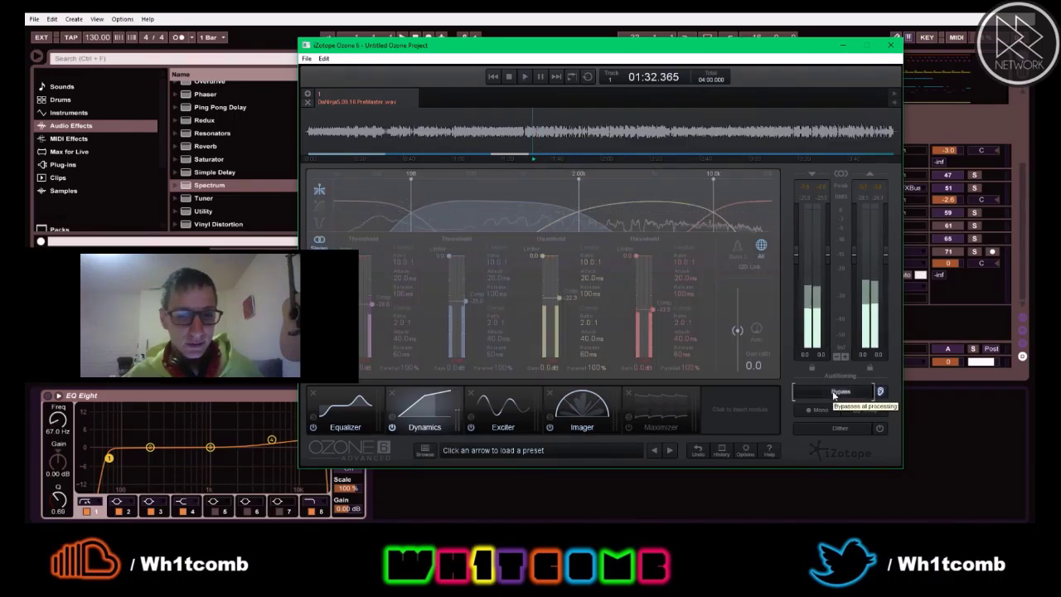
pyautogui.click(832, 392)
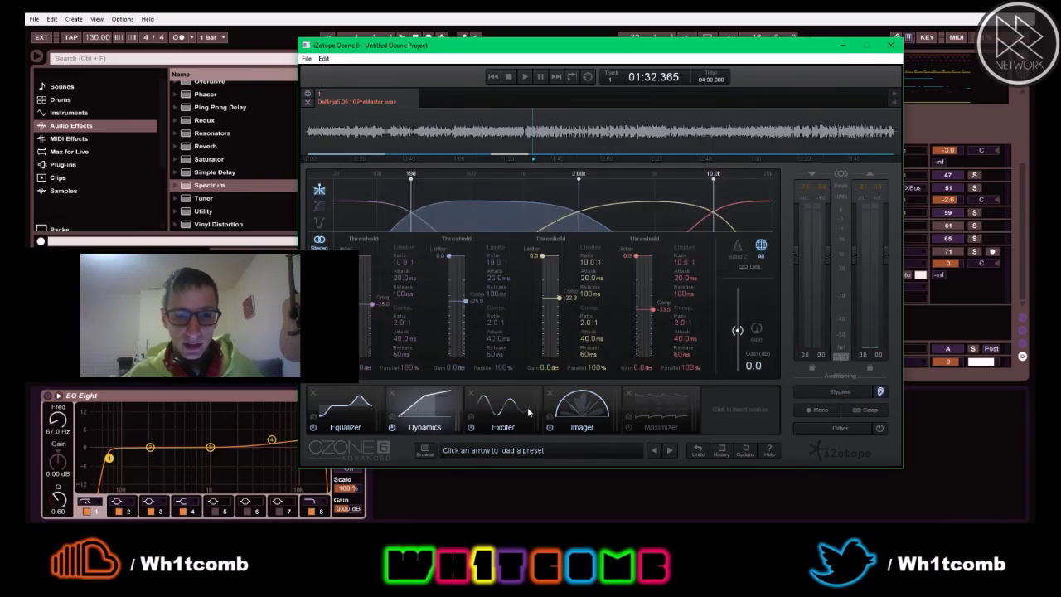
pyautogui.press('space')
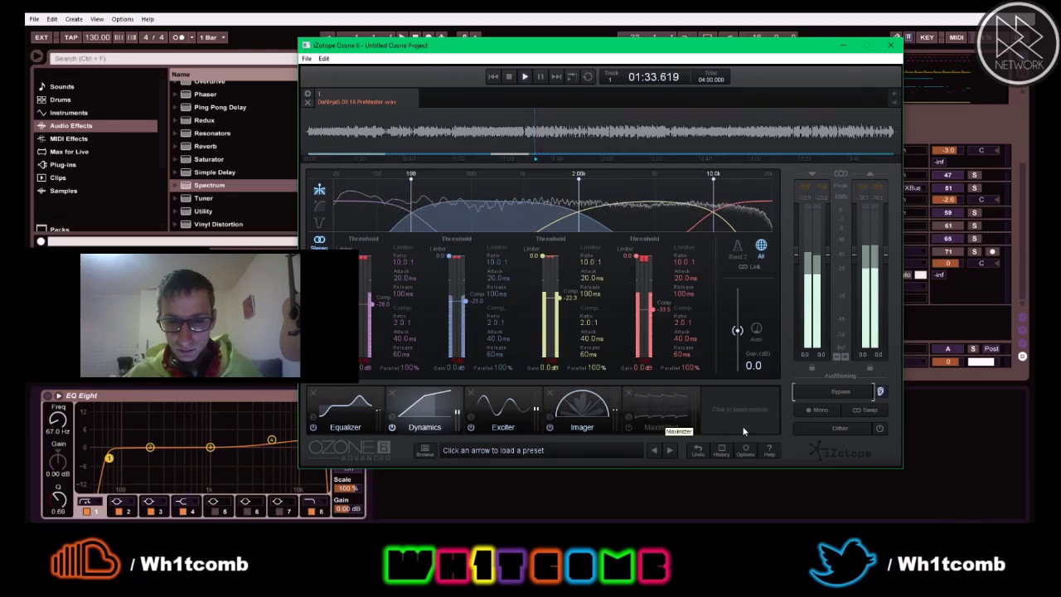
# Show the Maximizer's settings and play the track from the marker, comparing bypassed and processed sound
pyautogui.click(644, 431)
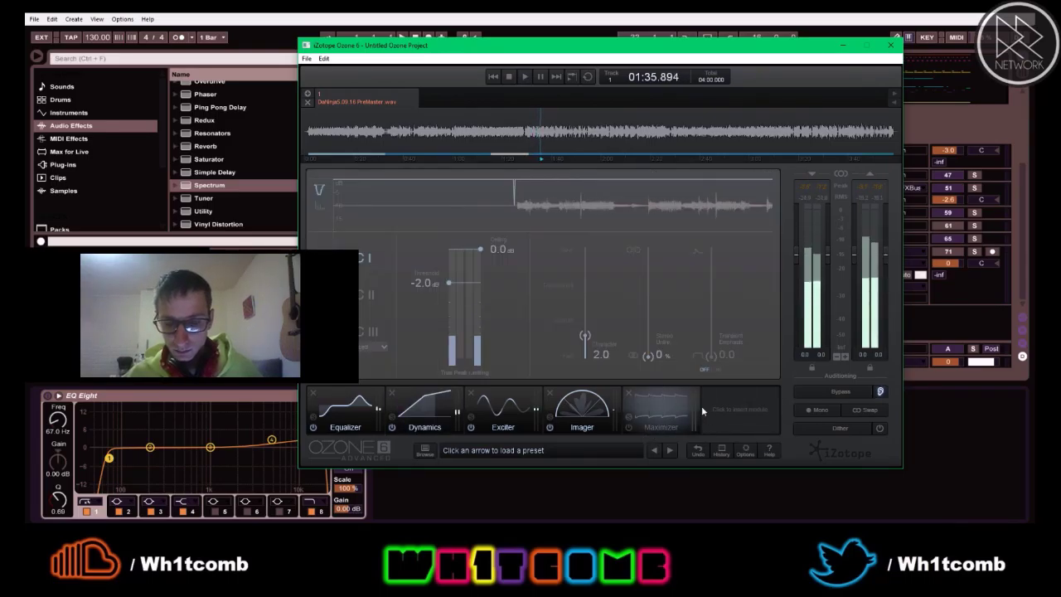
pyautogui.press('space')
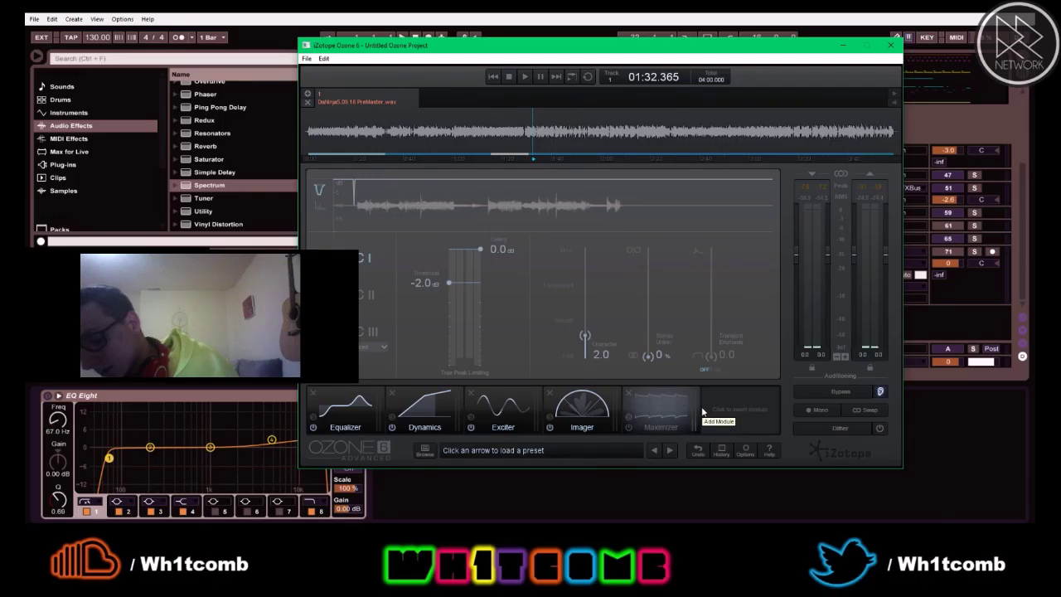
pyautogui.press('space')
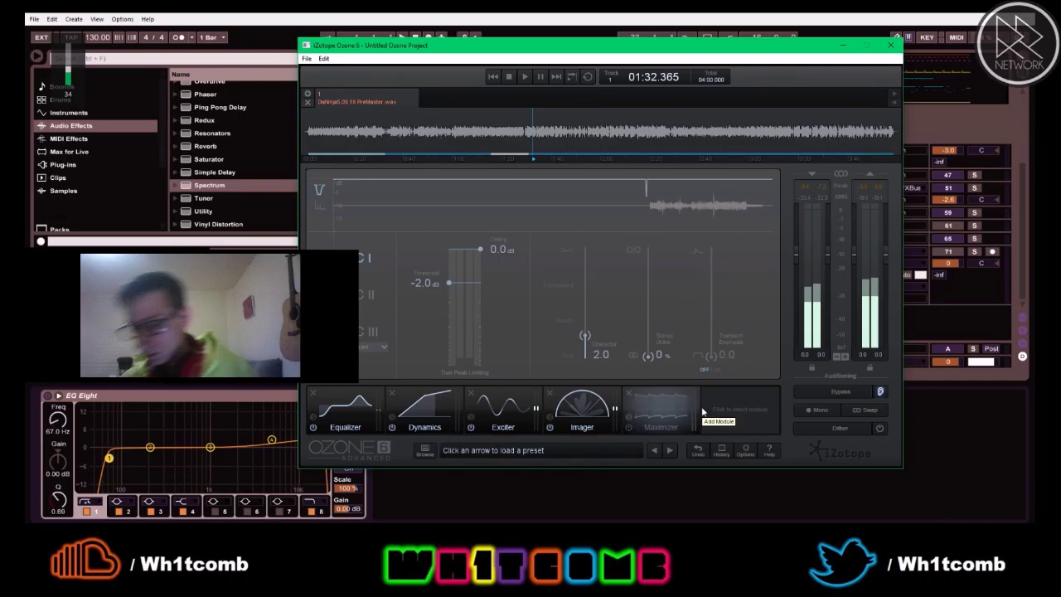
pyautogui.click(835, 392)
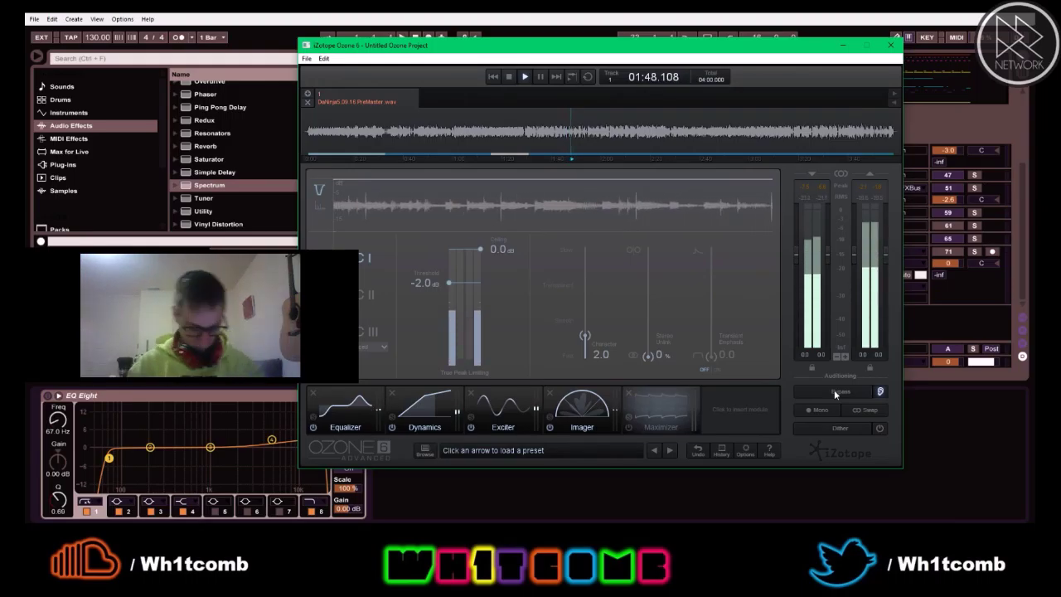
pyautogui.press('space')
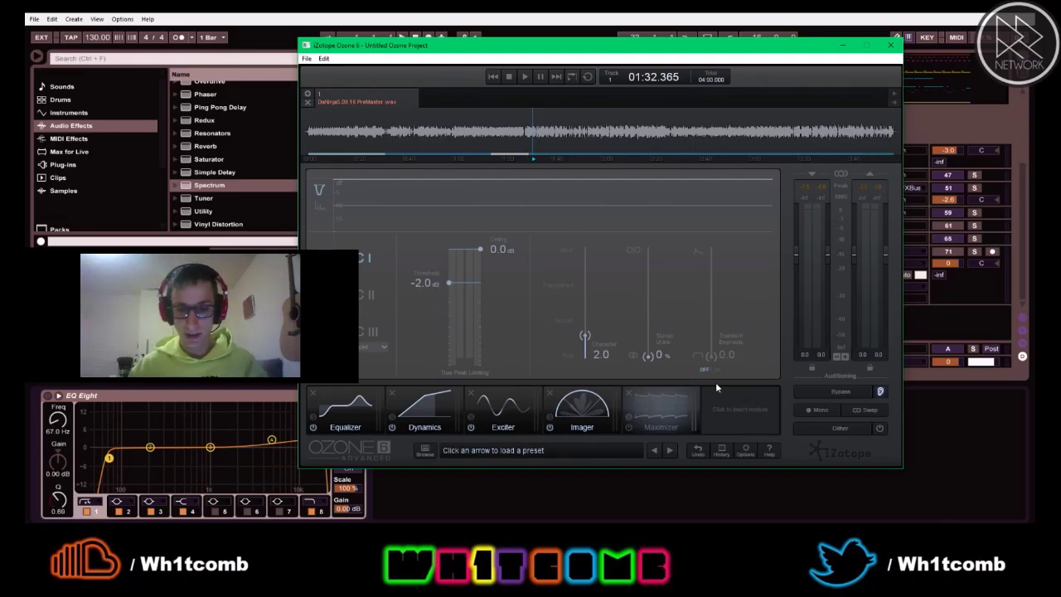
# Enable the Maximizer and set its ceiling to -1.0 dB
pyautogui.click(629, 426)
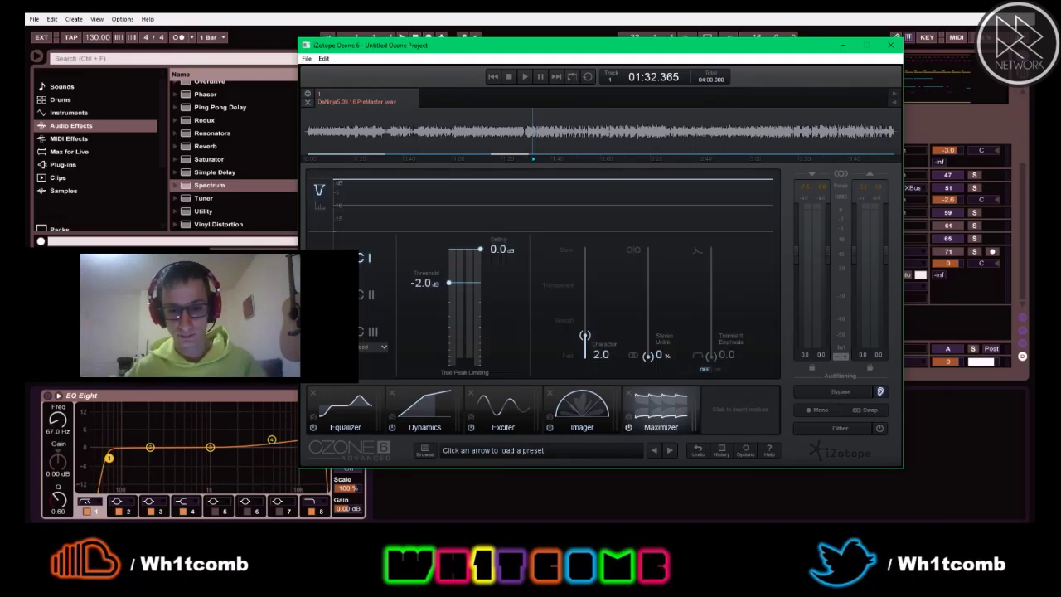
pyautogui.doubleClick(499, 249)
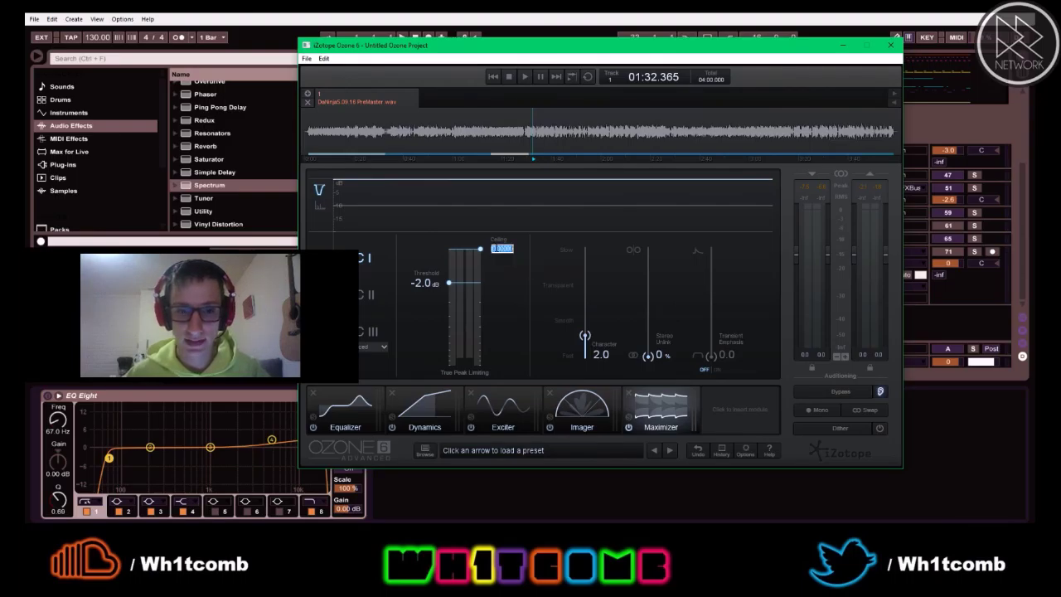
pyautogui.write('-1.5')
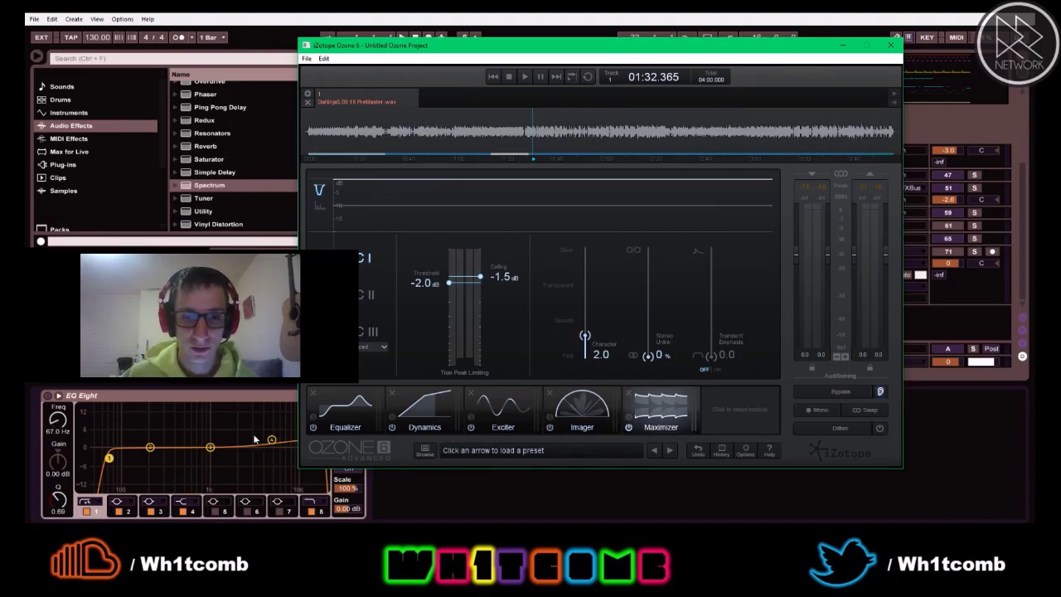
pyautogui.click(502, 277)
pyautogui.write('-1')
pyautogui.press('Return')
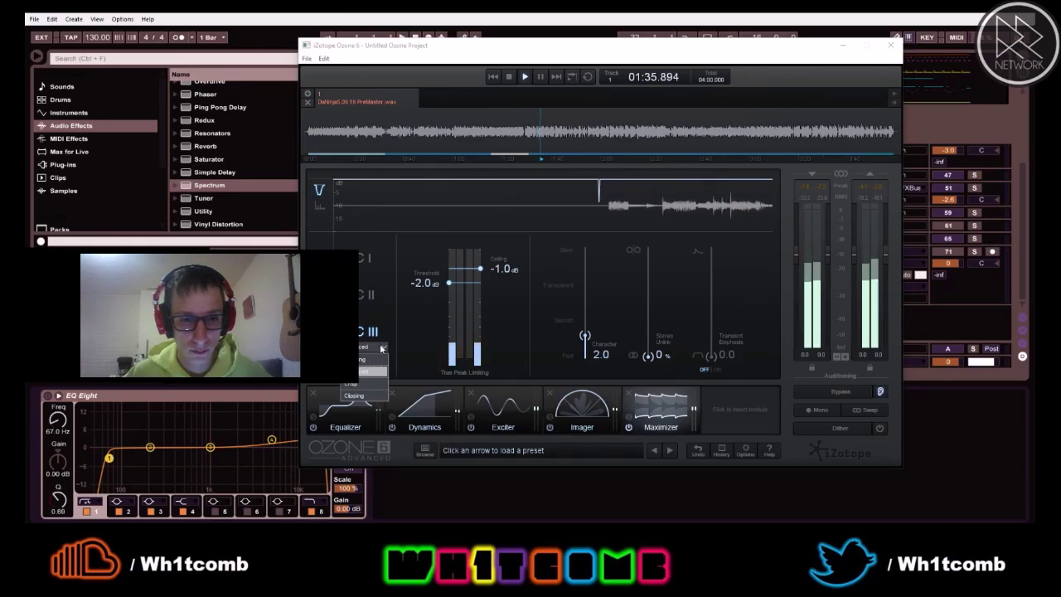
# Compare the IRC II and IRC I limiting modes, keep IRC I, and lower the Maximizer threshold to -12.3 dB
pyautogui.click(365, 295)
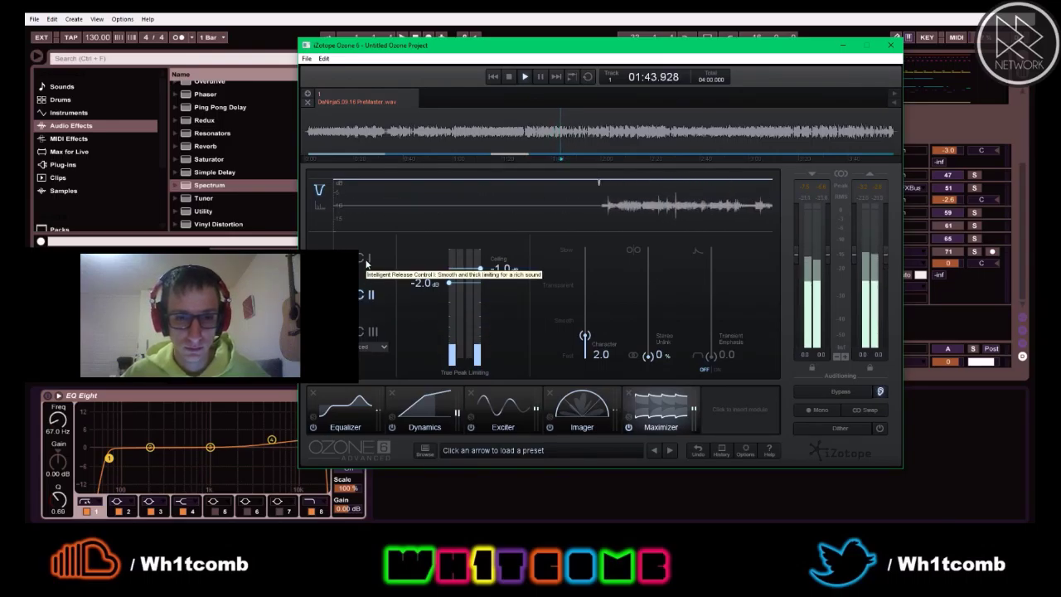
pyautogui.click(367, 264)
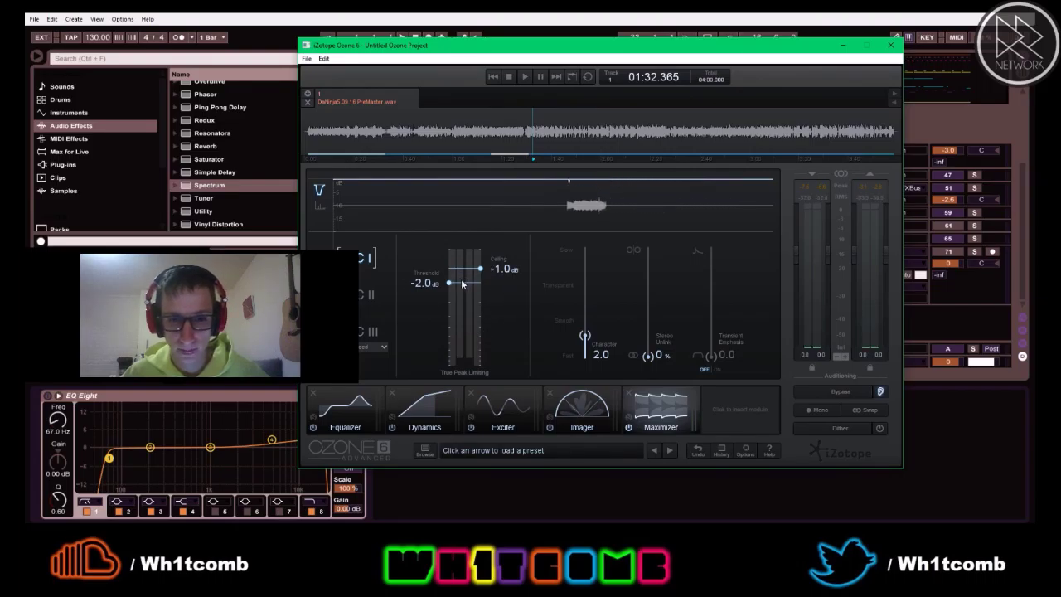
pyautogui.press('space')
pyautogui.moveTo(449, 285); pyautogui.dragTo(446, 348)
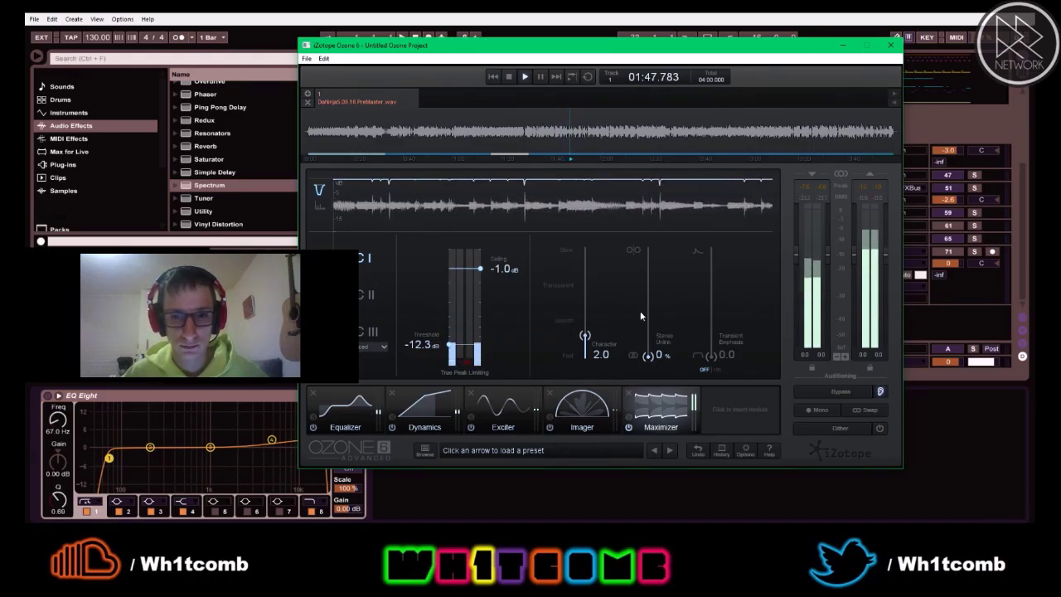
# Play the track from about 0:28 and raise the Maximizer's Character to 3.6
pyautogui.click(531, 131)
pyautogui.click(377, 131)
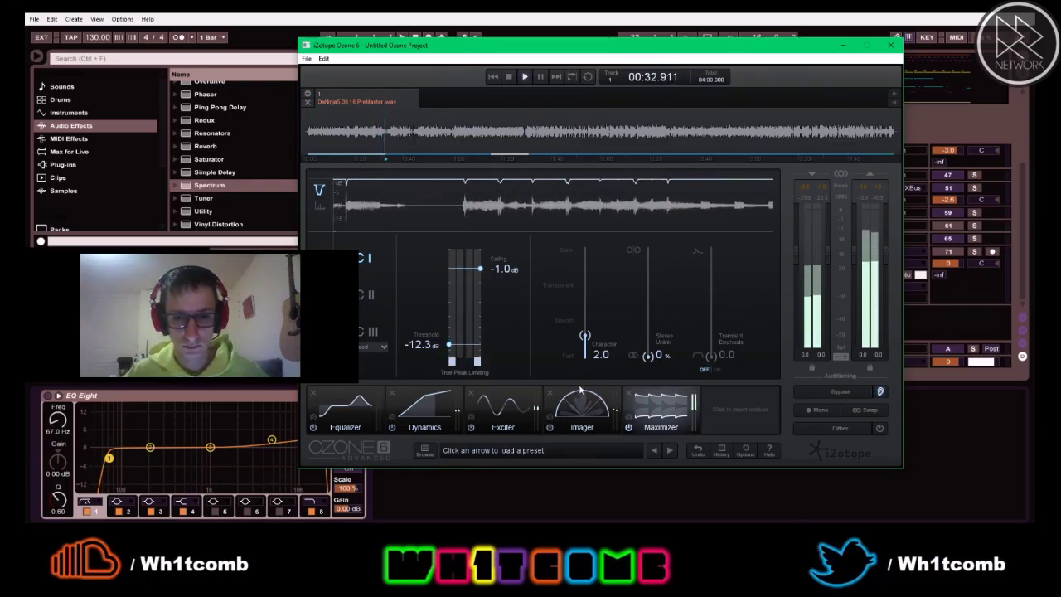
pyautogui.moveTo(588, 338); pyautogui.dragTo(585, 318)
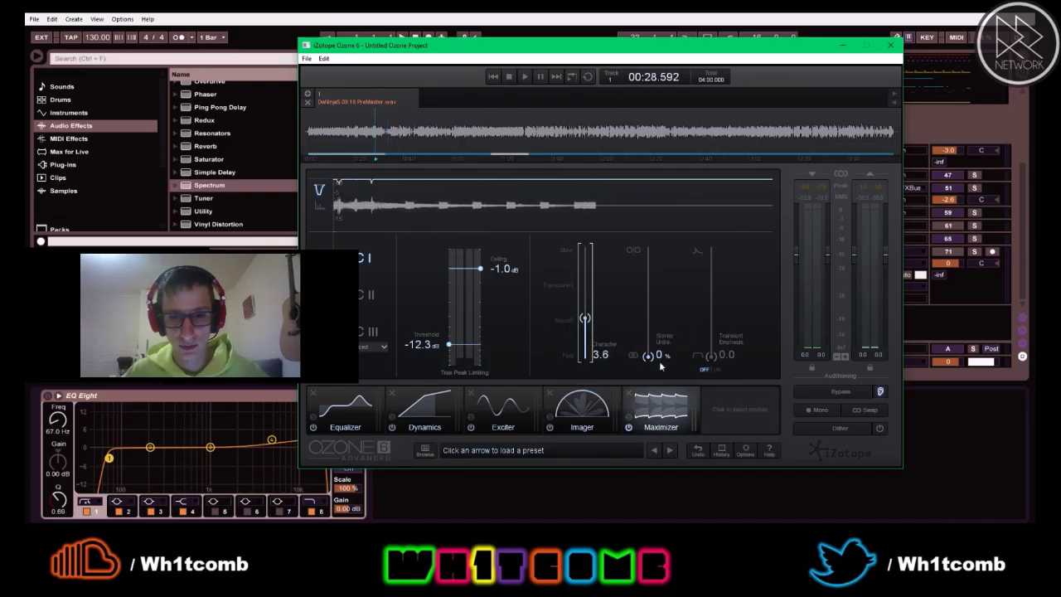
pyautogui.press('space')
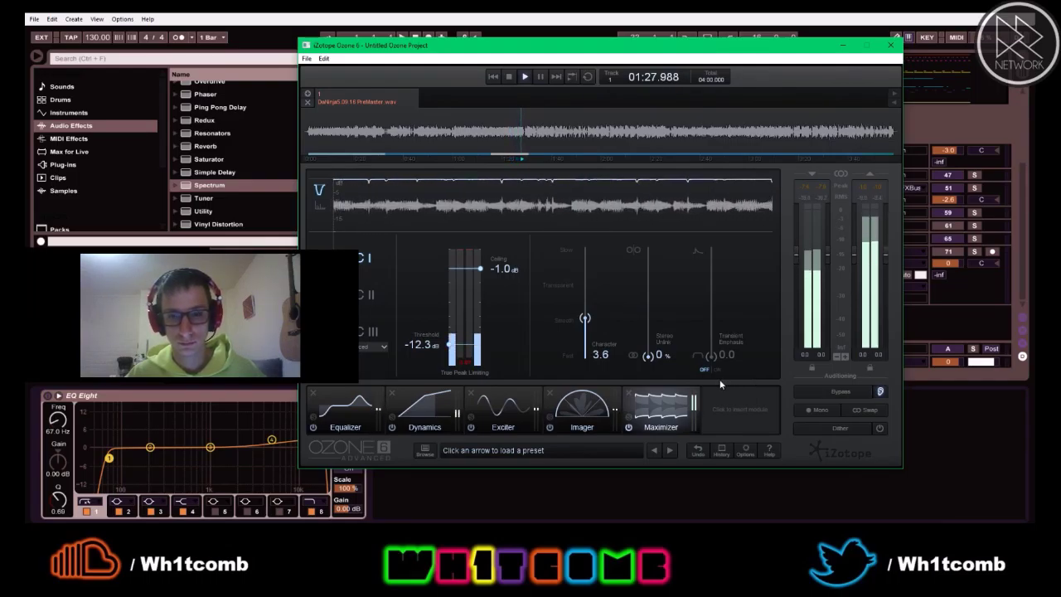
# Set the Maximizer threshold to -10.0 dB and replay the track from the marker
pyautogui.press('space')
pyautogui.doubleClick(425, 345)
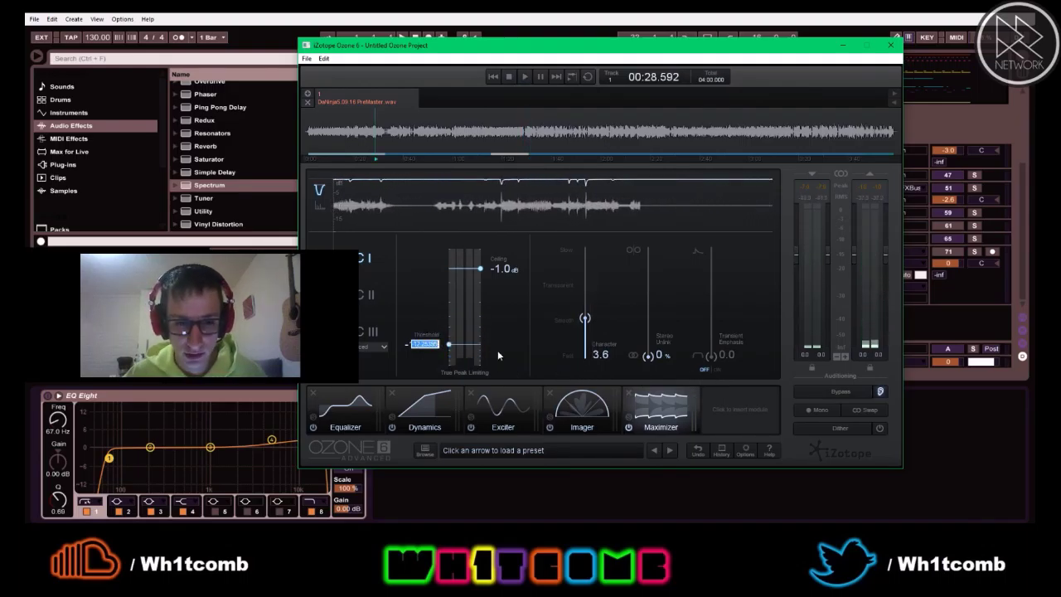
pyautogui.write('-10')
pyautogui.press('Return')
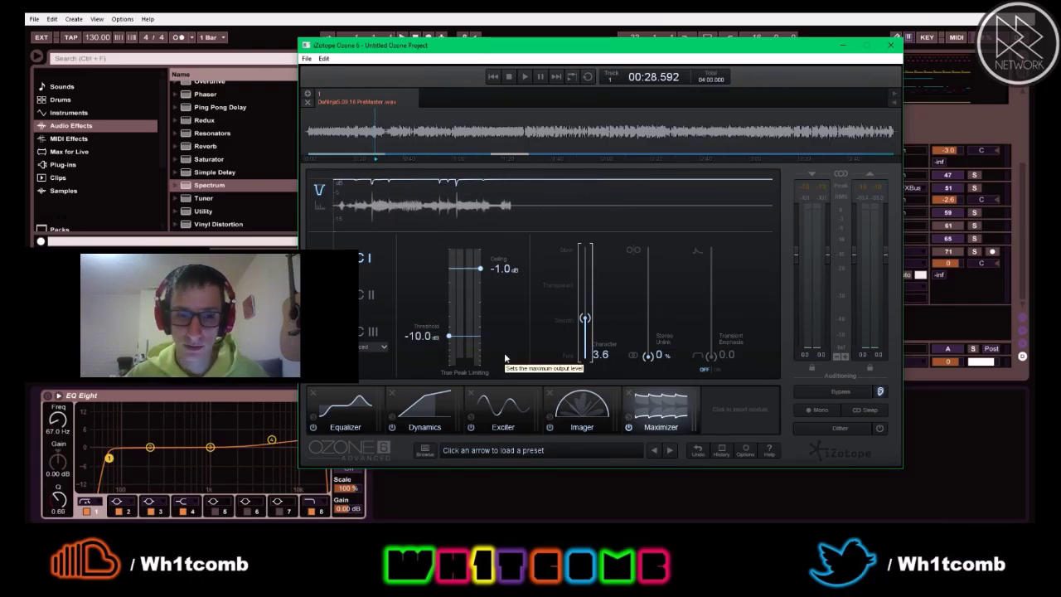
pyautogui.press('space')
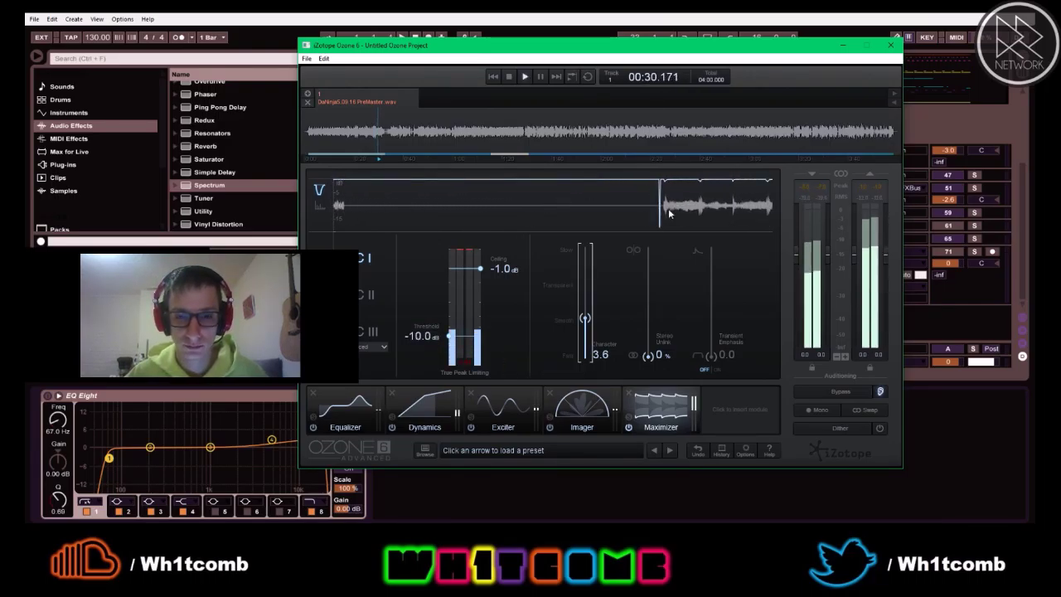
# Play the track from about 1:28 and set the Maximizer threshold to -11.0 dB
pyautogui.click(452, 131)
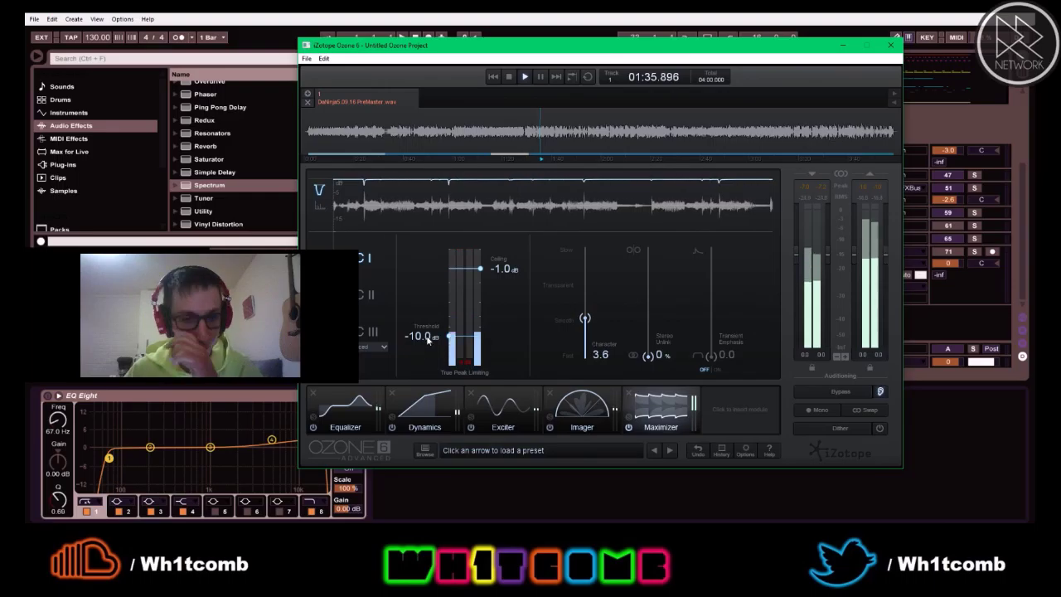
pyautogui.write('-11')
pyautogui.press('Return')
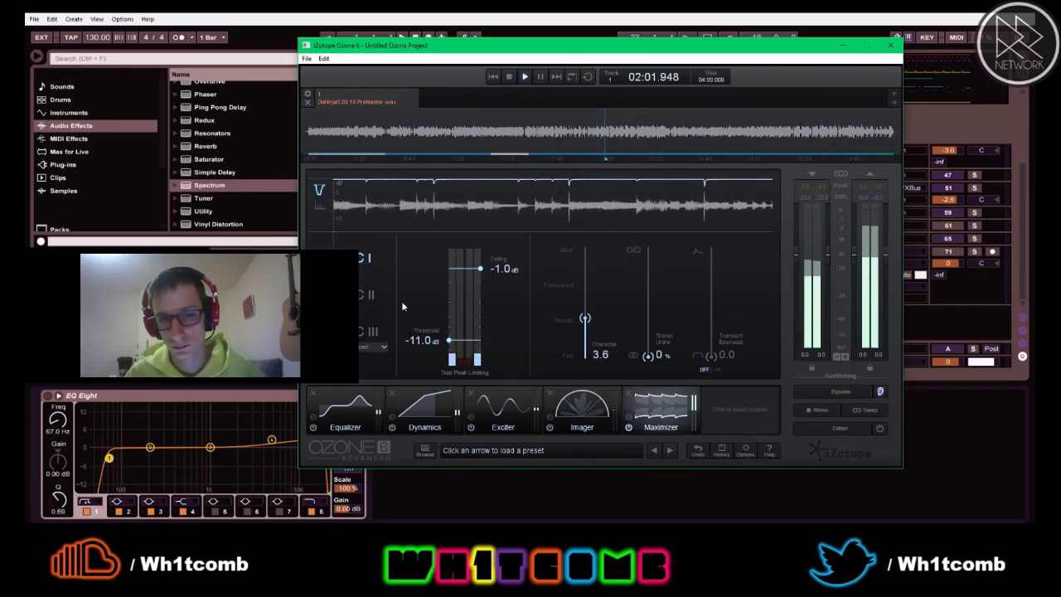
# Stop playback and set the highest Dynamics band's compressor threshold to -35 dB
pyautogui.press('space')
pyautogui.click(424, 409)
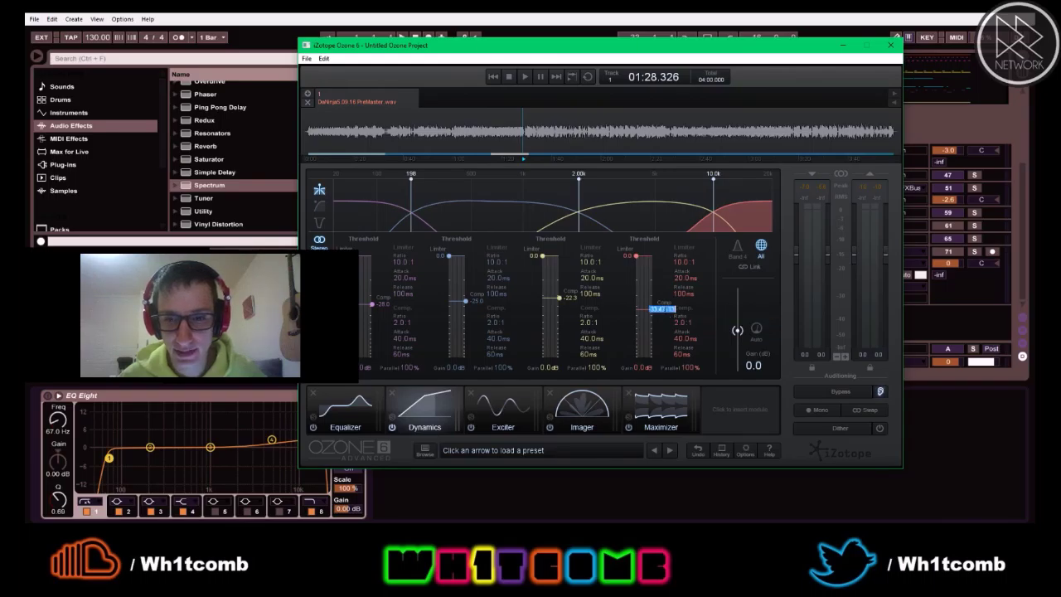
pyautogui.doubleClick(664, 309)
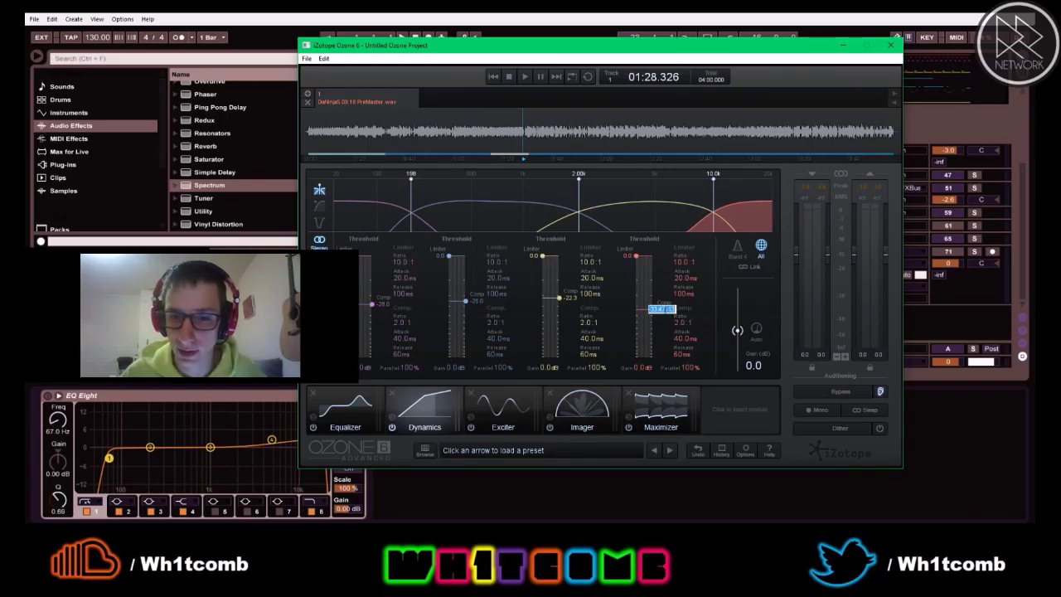
pyautogui.press('Return')
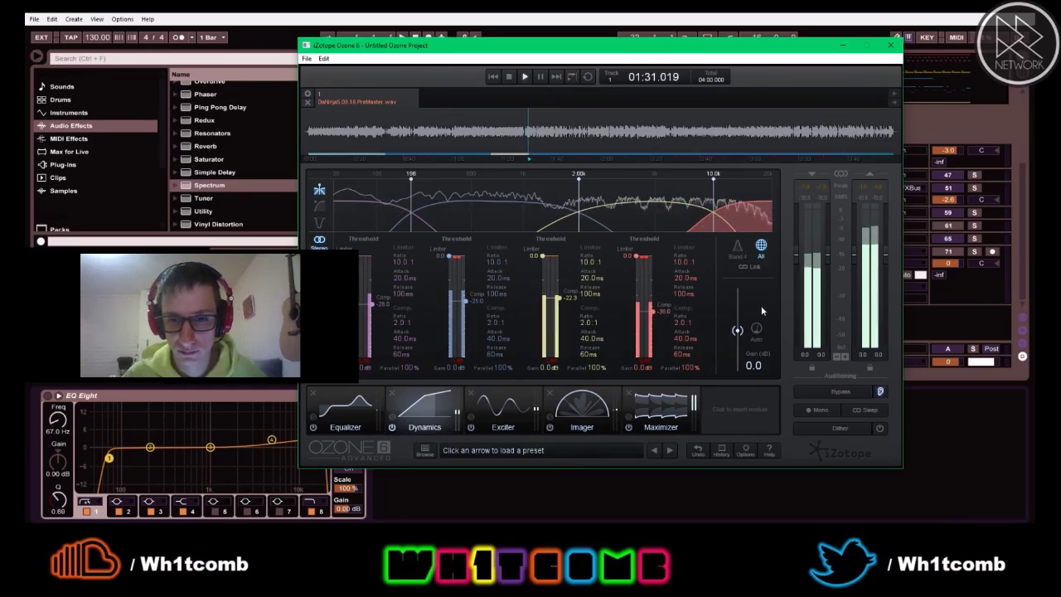
# Set the Maximizer threshold to -12.0 dB and reduce its Character to 2.6 while the track plays
pyautogui.click(669, 409)
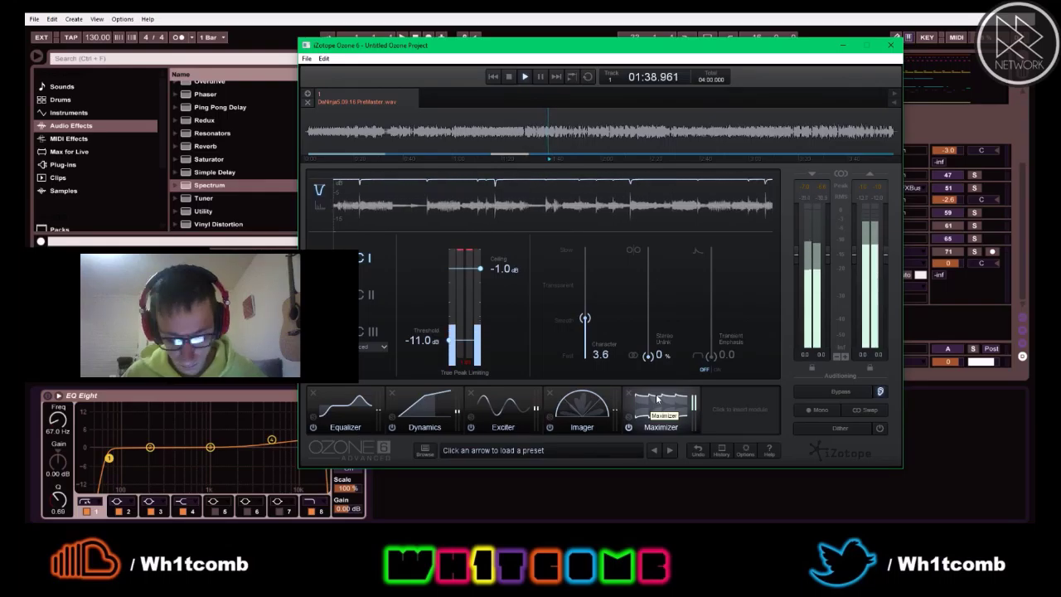
pyautogui.doubleClick(422, 341)
pyautogui.write('-12')
pyautogui.press('Return')
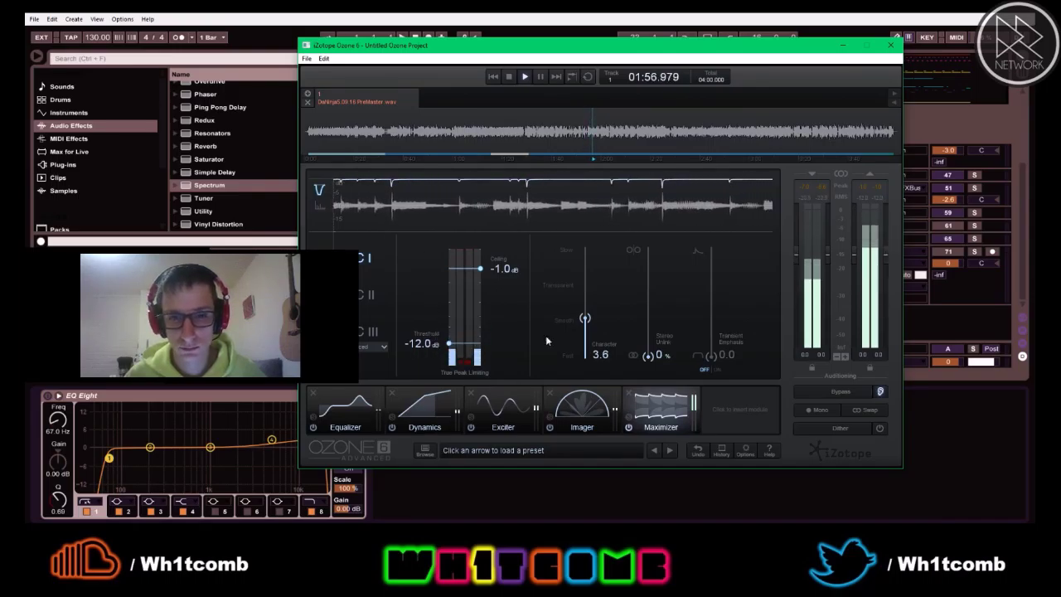
pyautogui.moveTo(585, 319); pyautogui.dragTo(586, 330)
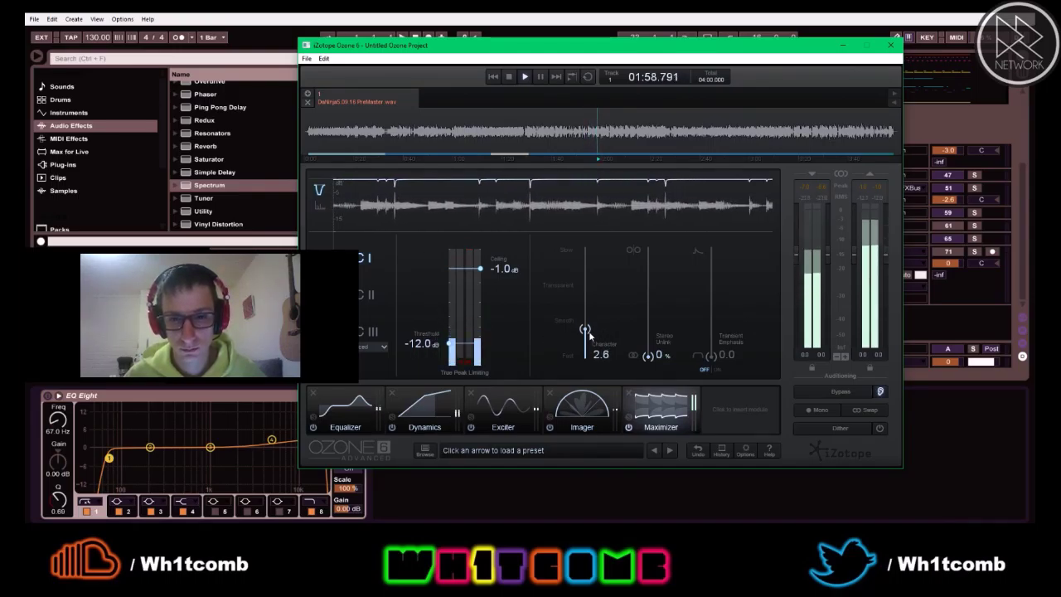
# Enable the Maximizer's Transient Emphasis, set it to 58.3 during playback and compare the sound with it off and on
pyautogui.click(716, 369)
pyautogui.moveTo(711, 354); pyautogui.dragTo(722, 228)
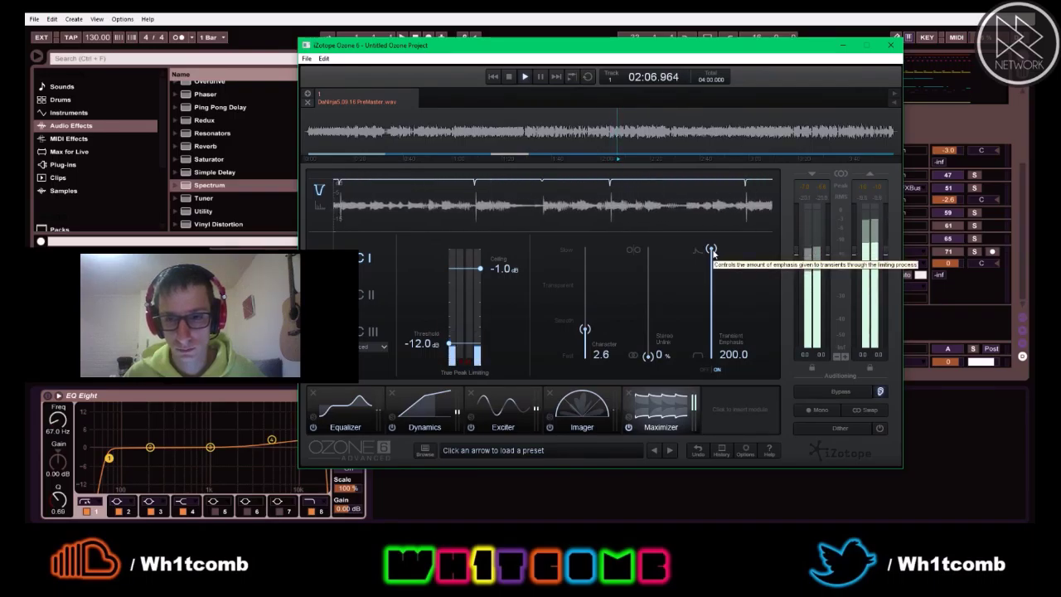
pyautogui.moveTo(711, 251); pyautogui.dragTo(711, 308)
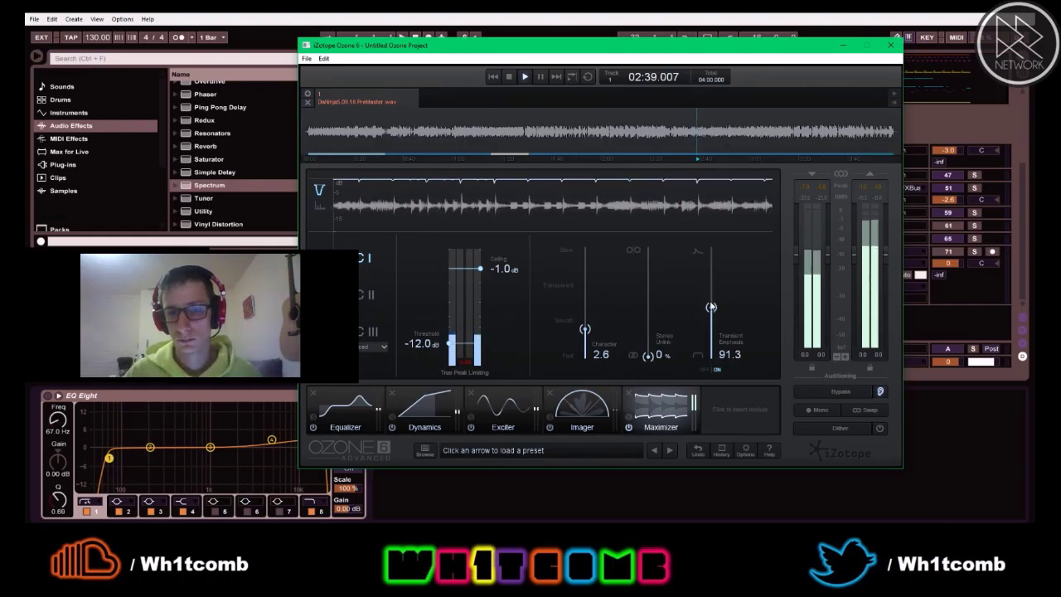
pyautogui.moveTo(710, 307); pyautogui.dragTo(710, 325)
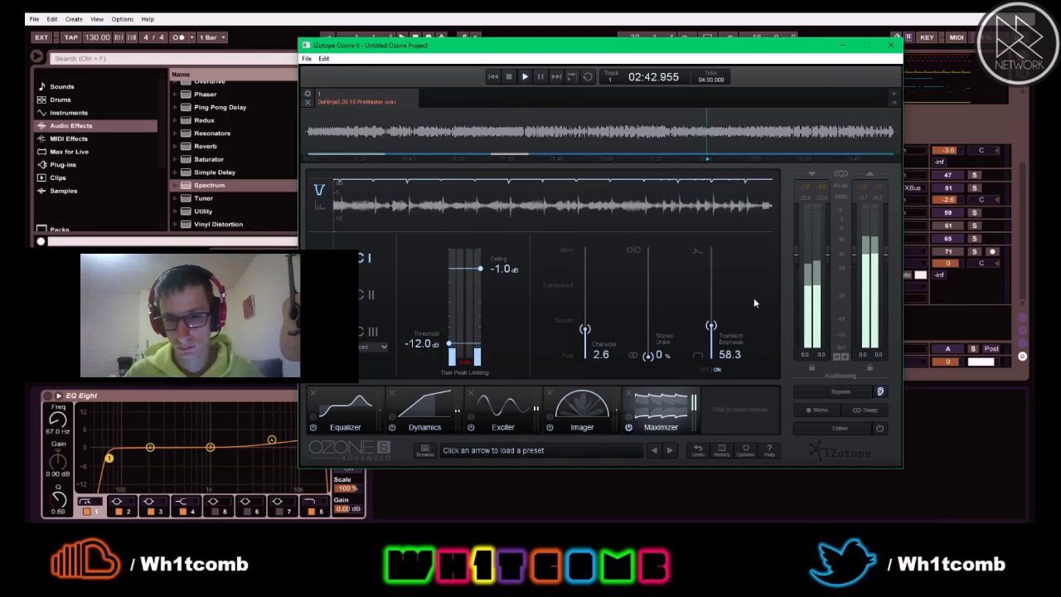
pyautogui.click(703, 371)
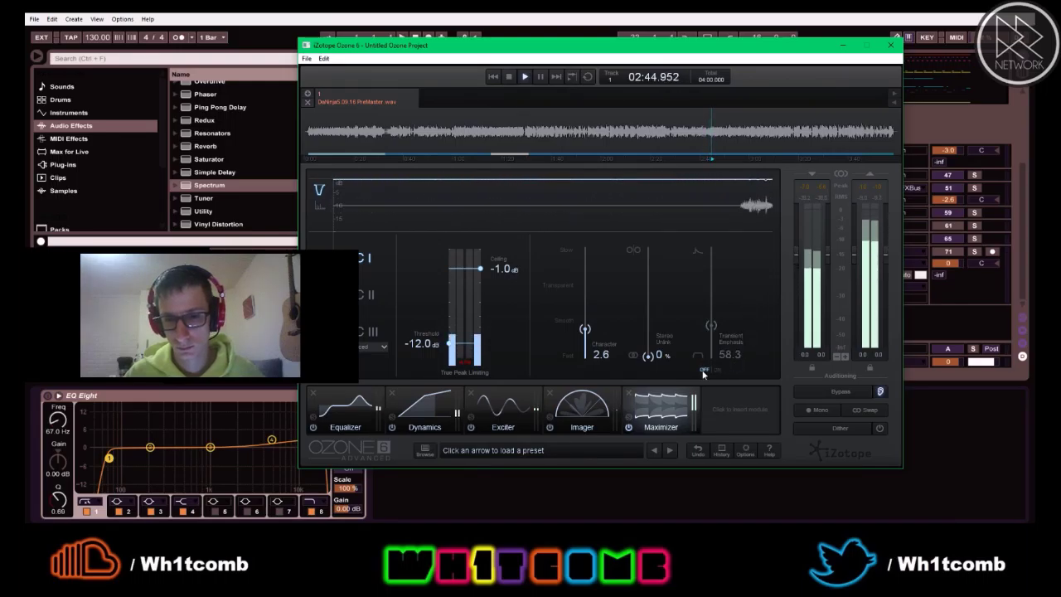
pyautogui.click(710, 370)
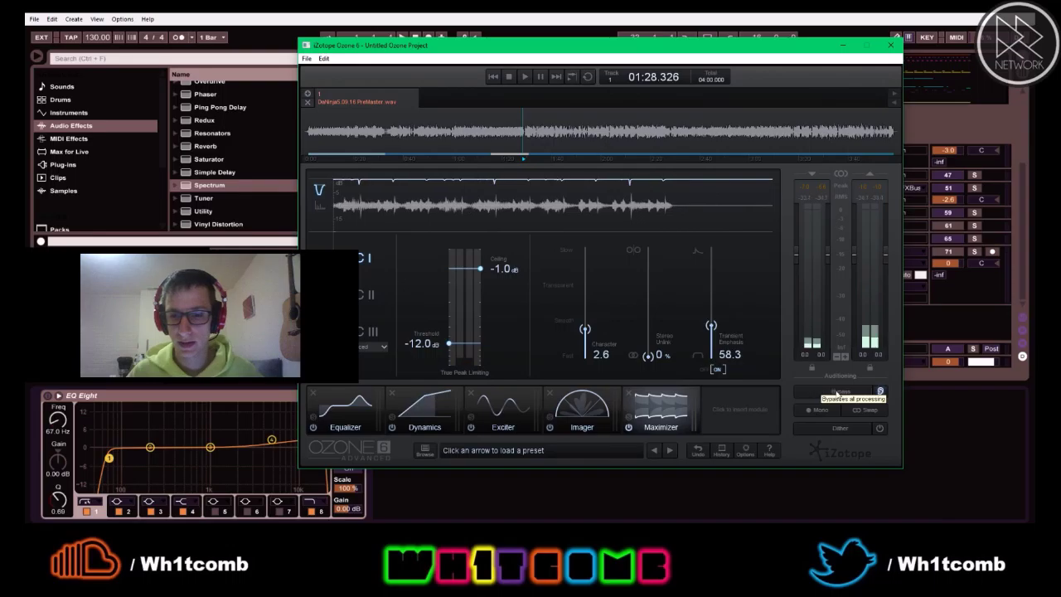
# Play the track from about 1:28 with all processing bypassed, compare it with processing restored, and stop playback
pyautogui.click(839, 394)
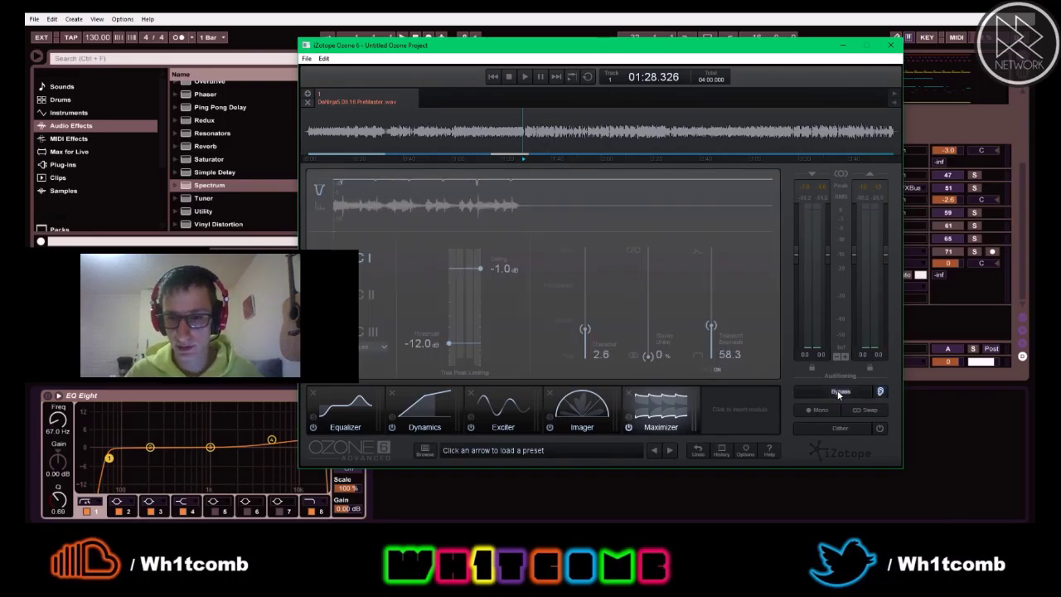
pyautogui.press('space')
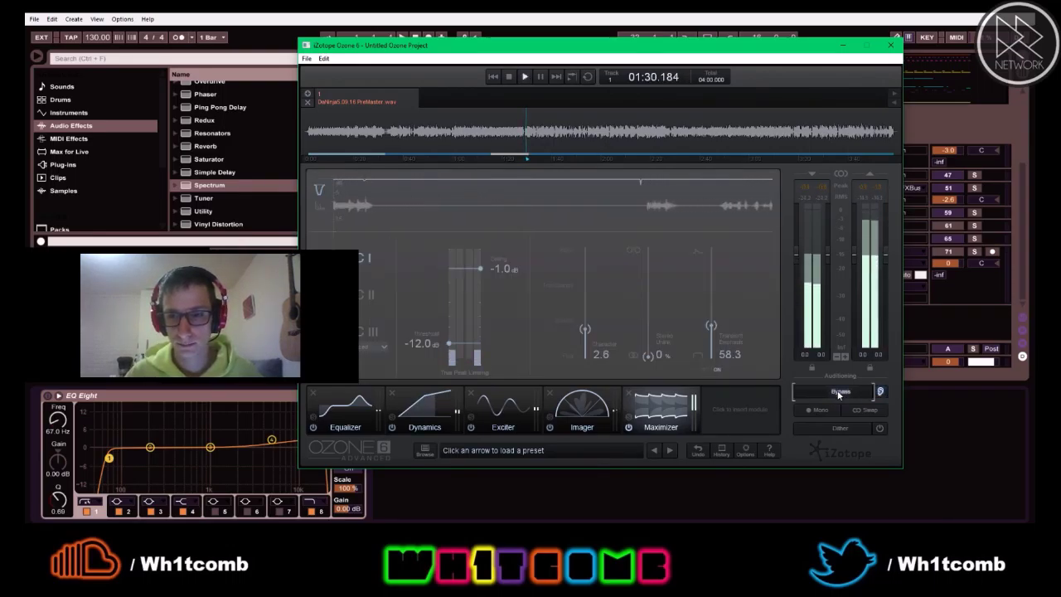
pyautogui.click(838, 392)
pyautogui.press('space')
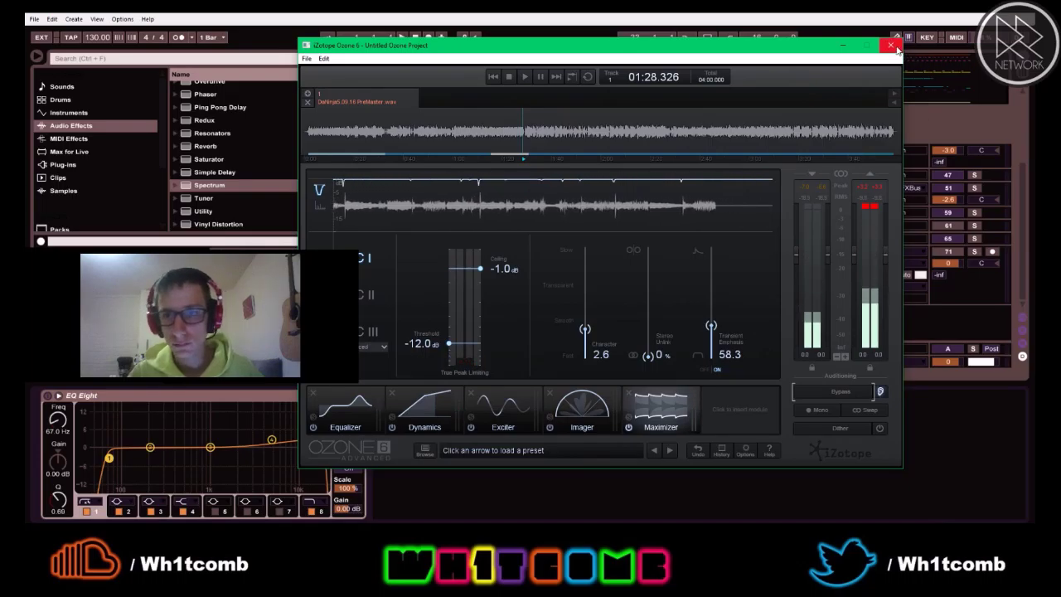
# Start saving the Ozone project and expand the Documents folder while choosing the project path
pyautogui.click(306, 59)
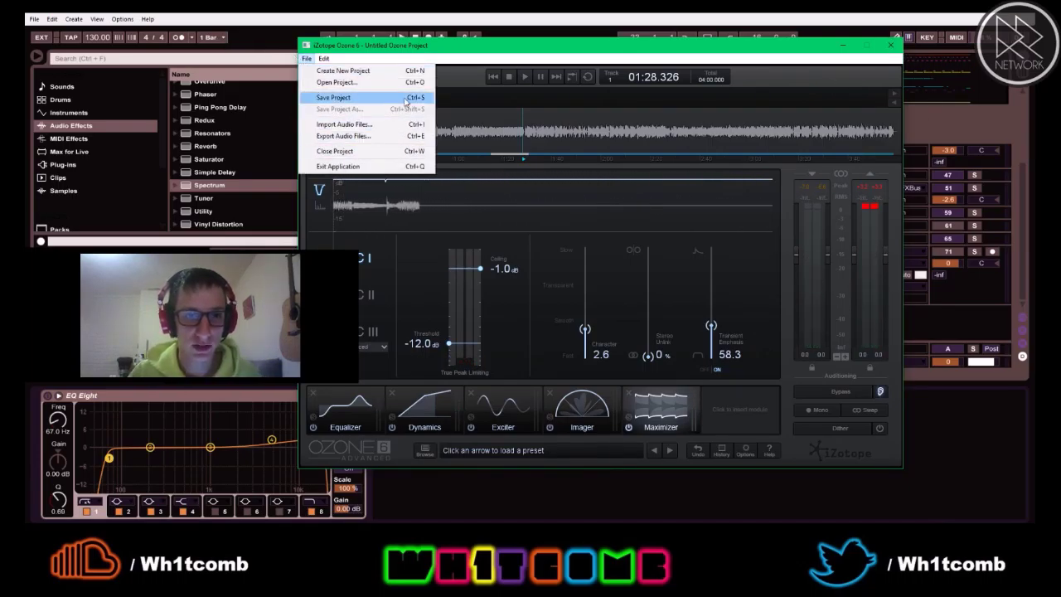
pyautogui.click(335, 97)
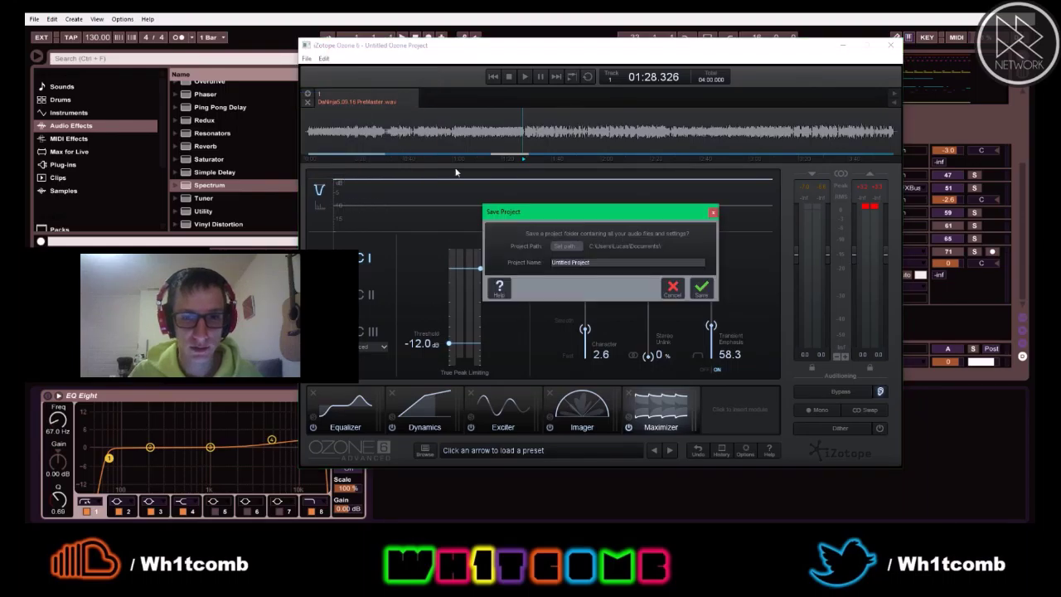
pyautogui.click(572, 246)
pyautogui.scroll(-2, 531, 330)
pyautogui.scroll(2, 531, 330)
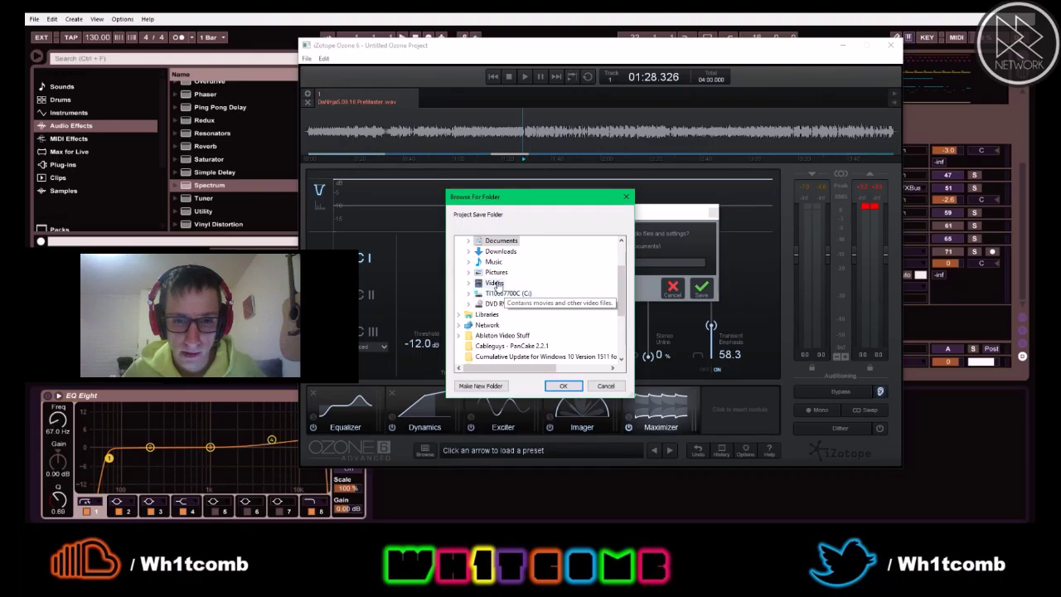
pyautogui.click(468, 242)
pyautogui.scroll(-5, 478, 345)
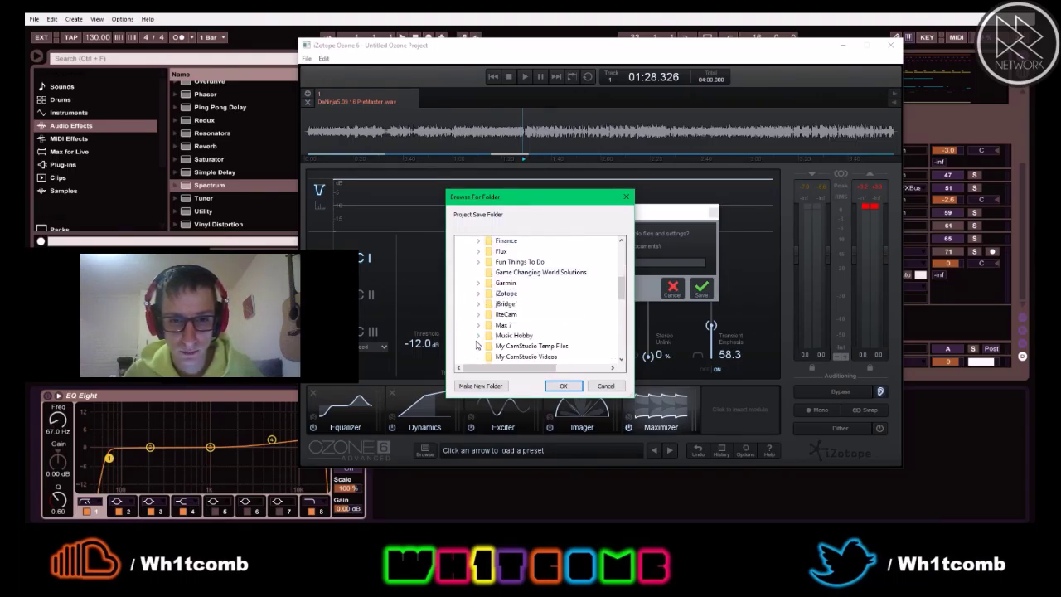
pyautogui.click(479, 335)
pyautogui.scroll(-1, 489, 323)
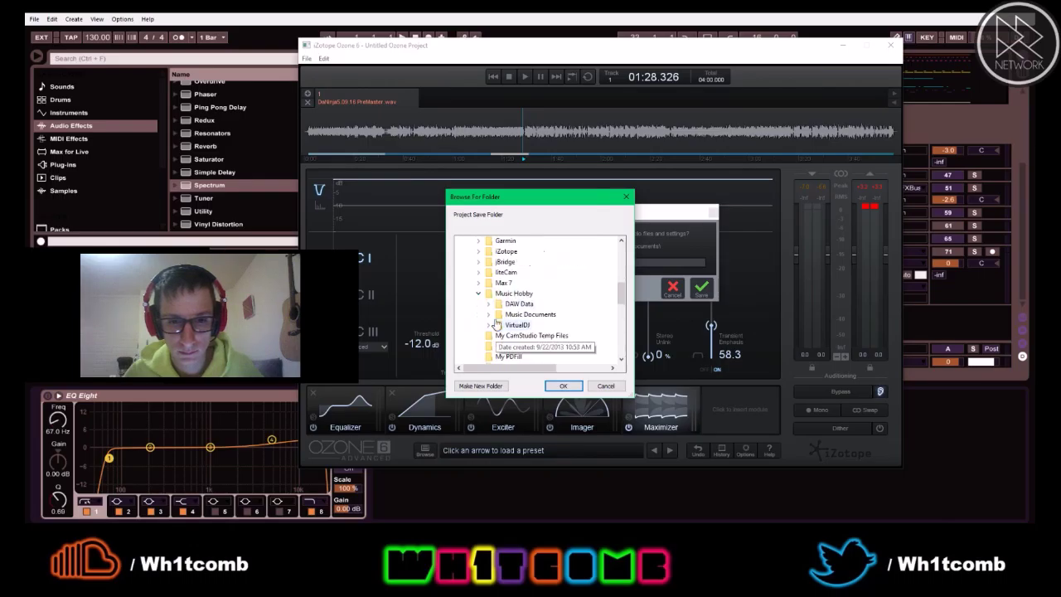
pyautogui.click(489, 306)
pyautogui.scroll(-1, 489, 308)
pyautogui.scroll(2, 486, 300)
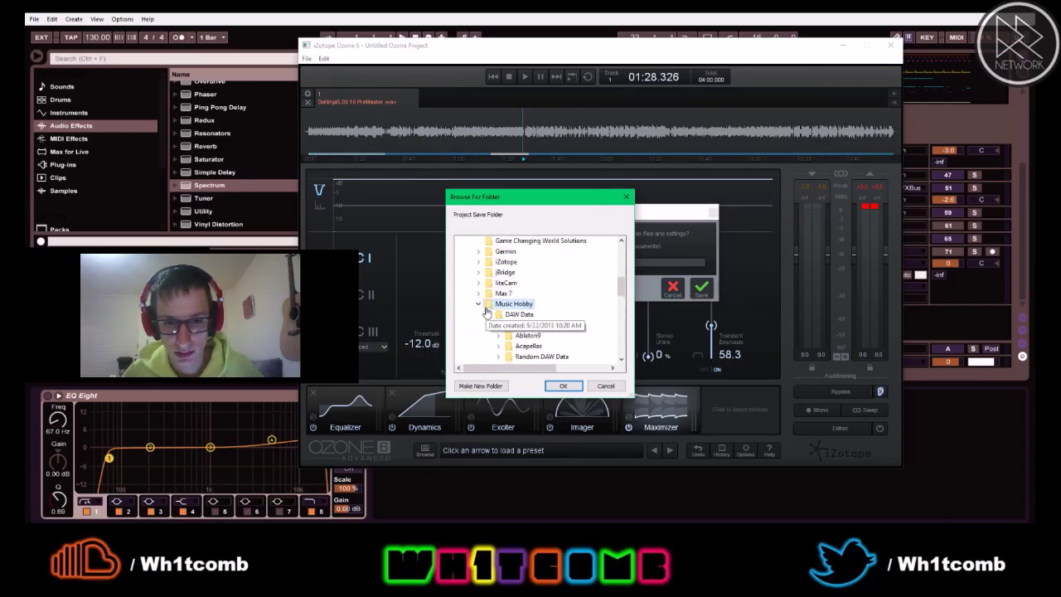
pyautogui.click(478, 305)
# Set the project path to Documents\Splice\Originals and save the project as DaNinjaOzone6
pyautogui.scroll(-2, 483, 314)
pyautogui.click(477, 335)
pyautogui.scroll(-2, 479, 307)
pyautogui.scroll(2, 479, 290)
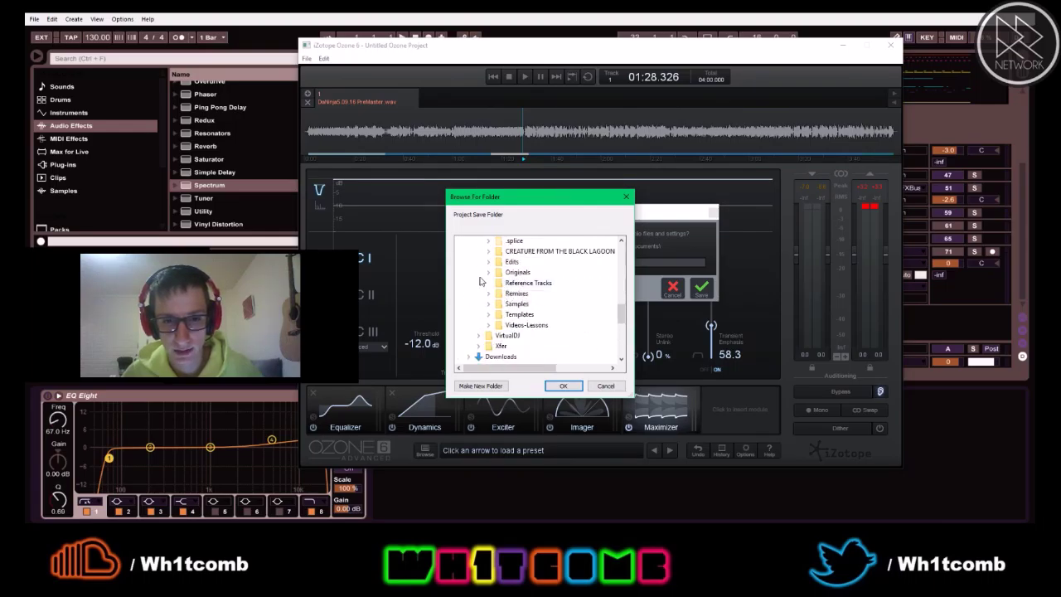
pyautogui.click(487, 273)
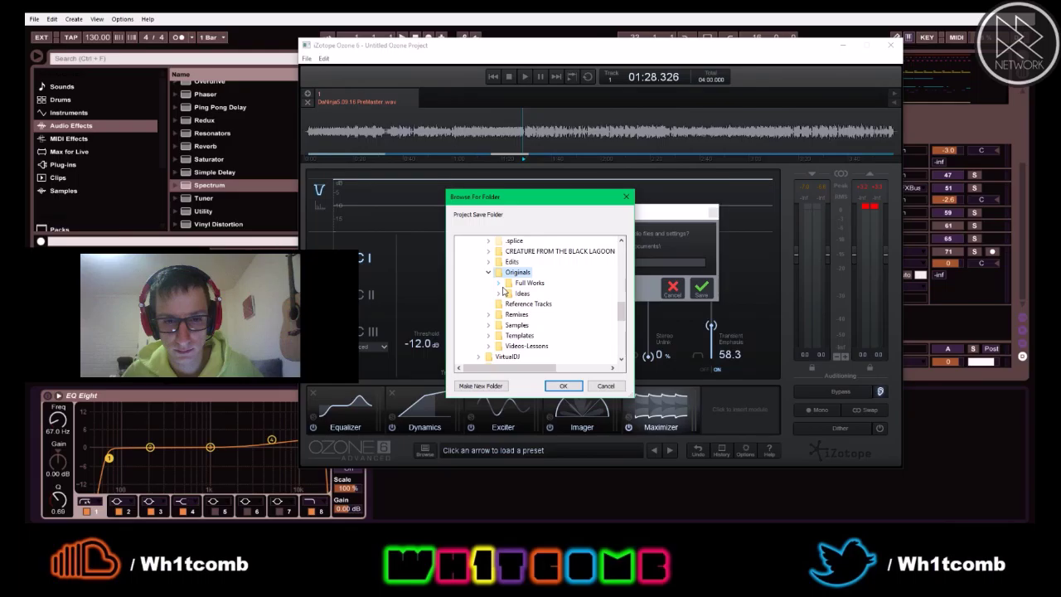
pyautogui.click(499, 283)
pyautogui.scroll(-2, 507, 294)
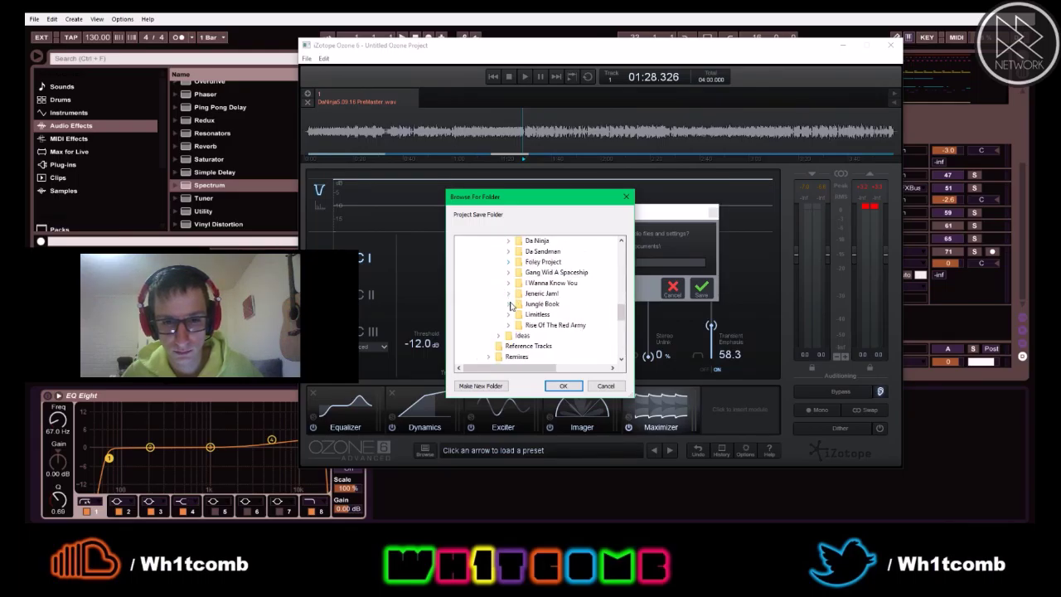
pyautogui.scroll(2, 511, 306)
pyautogui.click(508, 272)
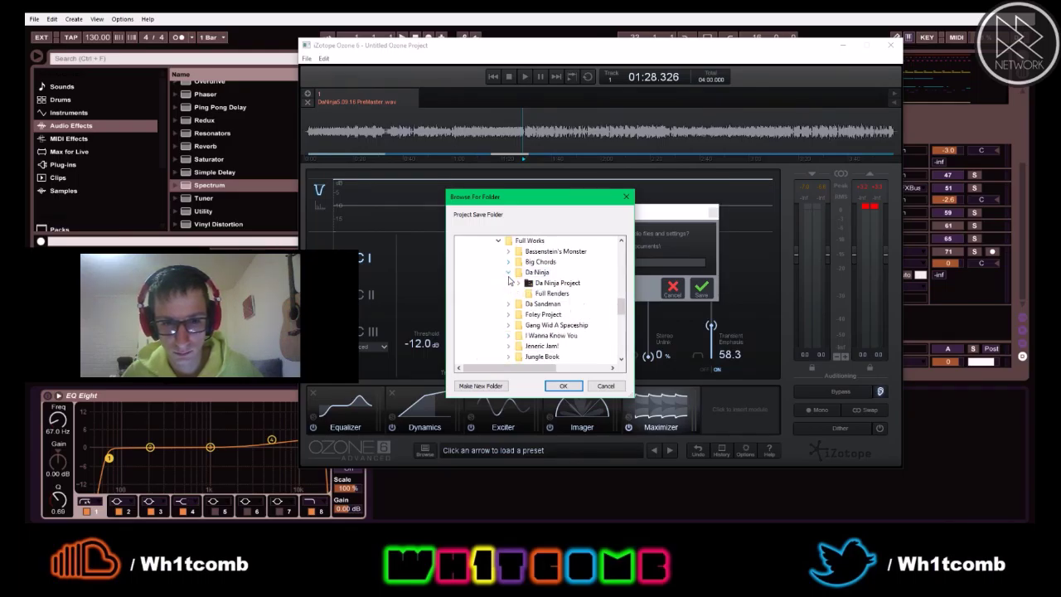
pyautogui.click(563, 386)
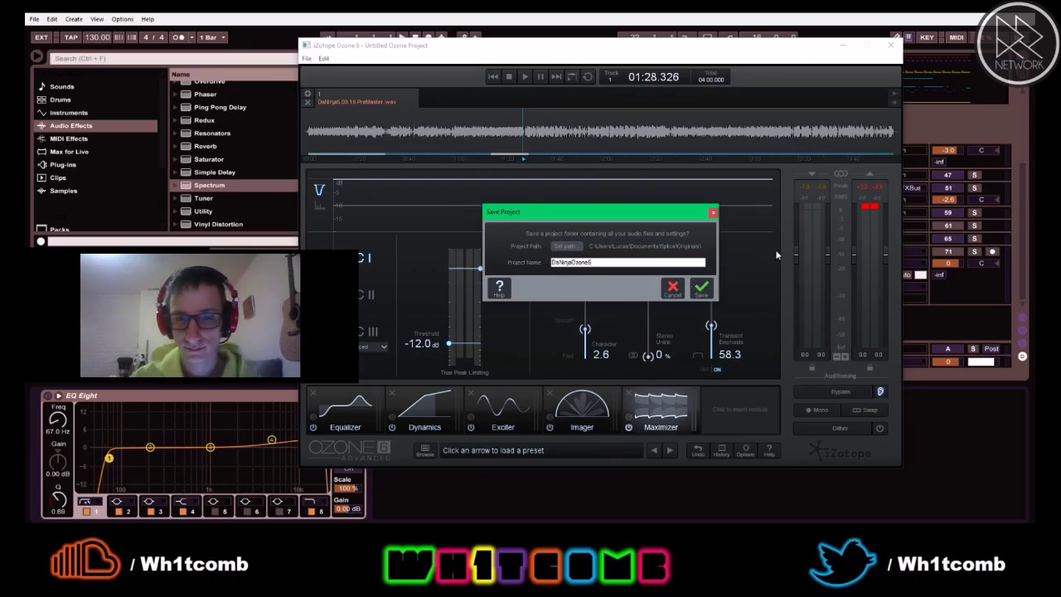
pyautogui.click(701, 289)
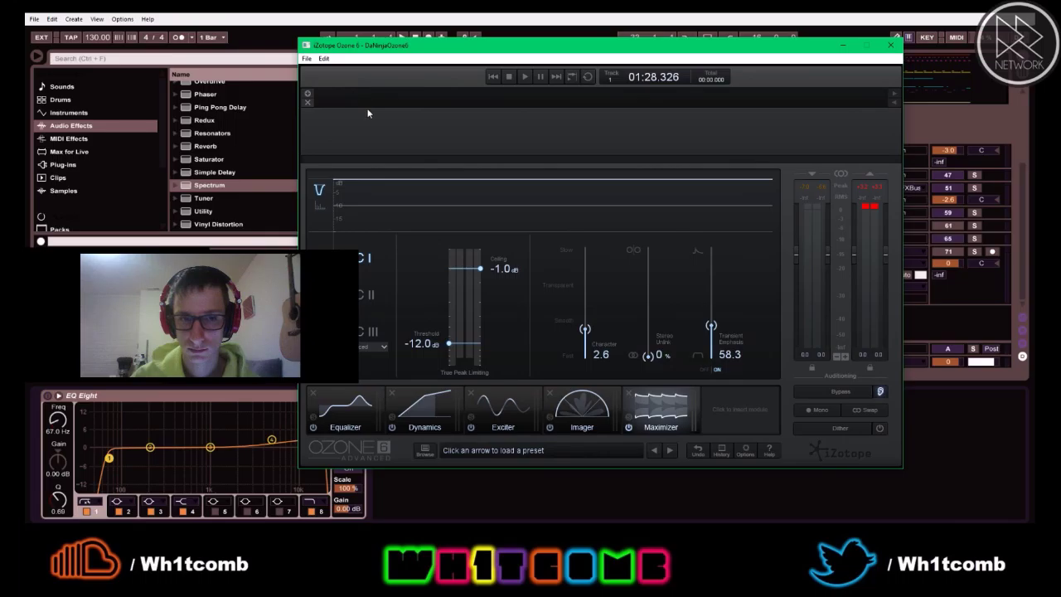
# Export the current track DaNinja5.09.16 PreMaster.wav at 44100 Hz and 16 bit with dither disabled
pyautogui.click(306, 59)
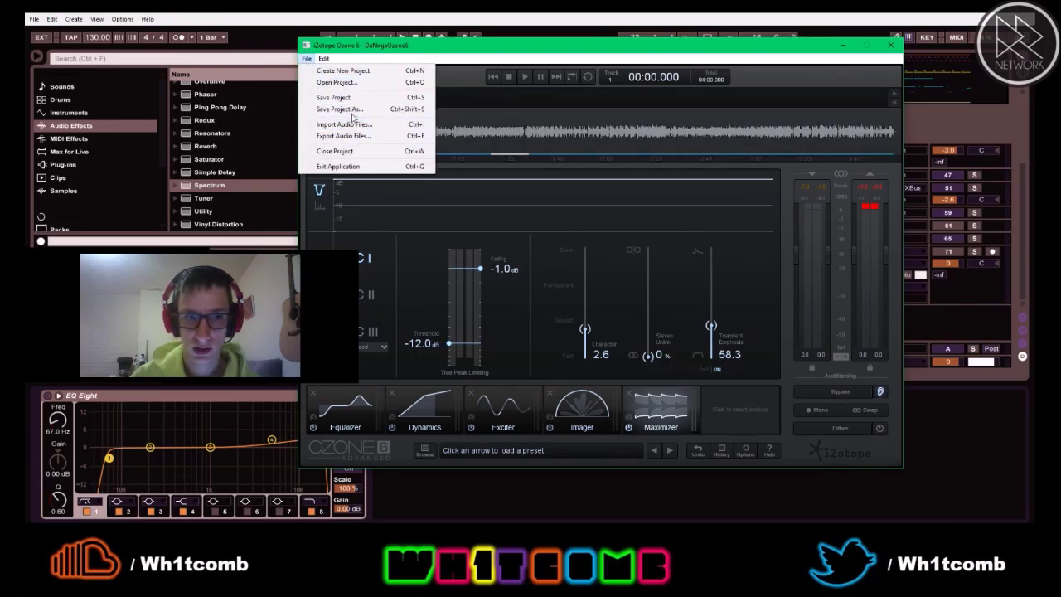
pyautogui.click(355, 138)
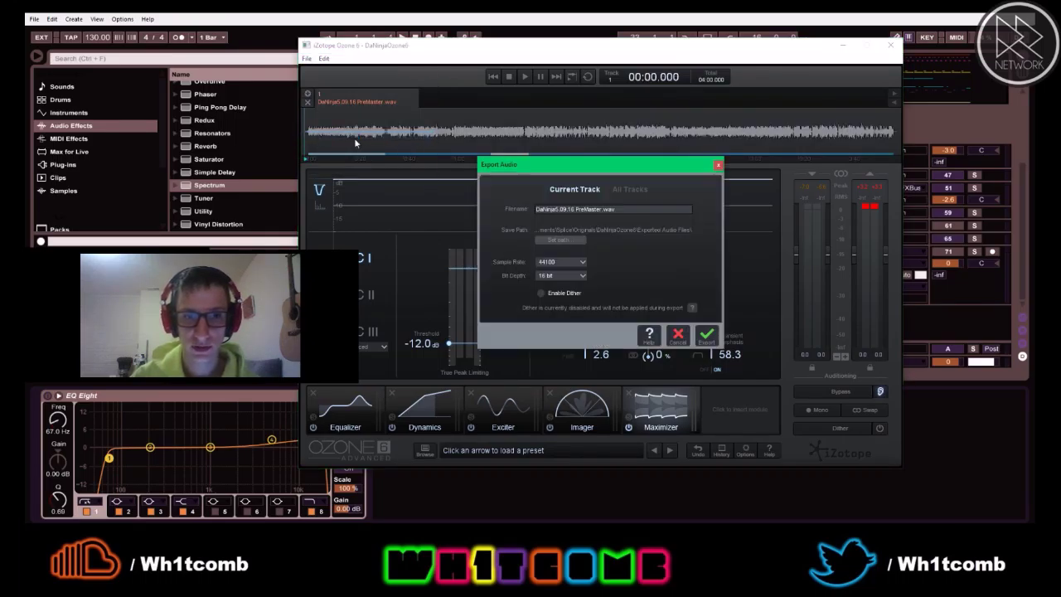
pyautogui.click(541, 293)
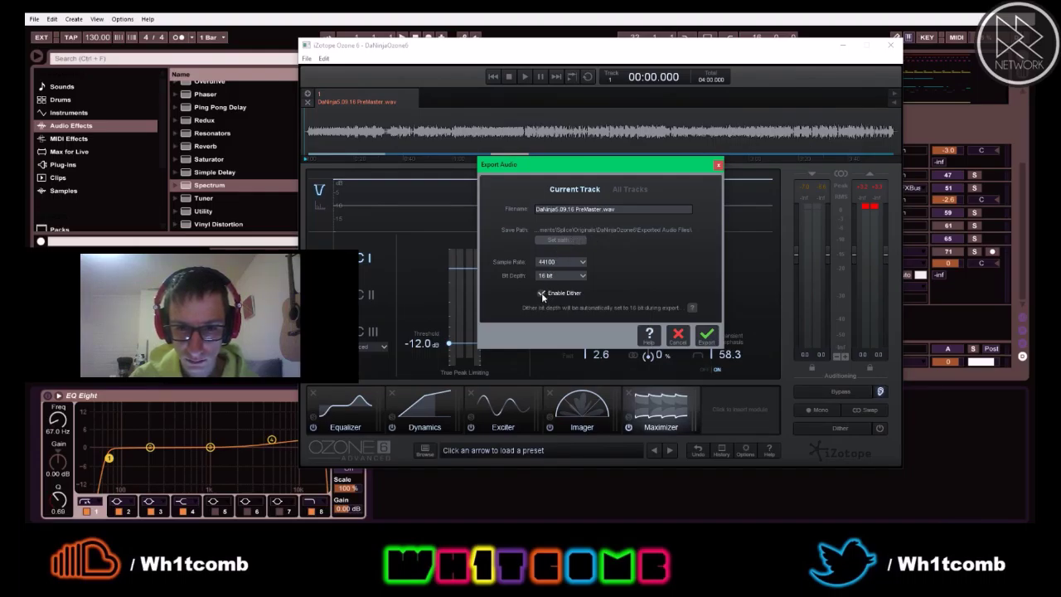
pyautogui.click(541, 292)
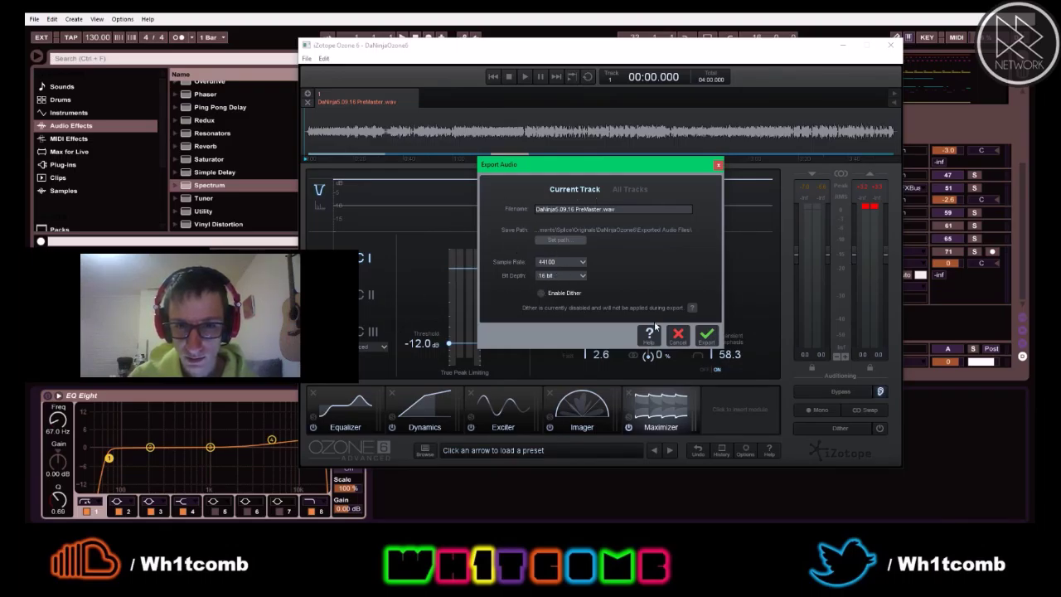
pyautogui.click(707, 338)
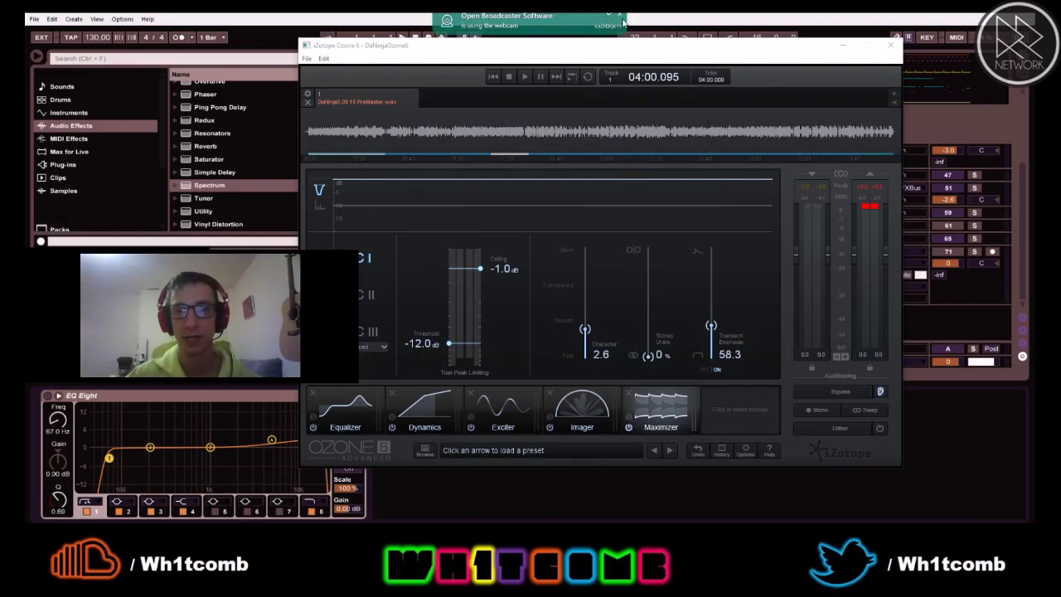
# Close Ozone and use Collect All and Save on the Live set, copying files from elsewhere, other projects and the User Library
pyautogui.click(890, 45)
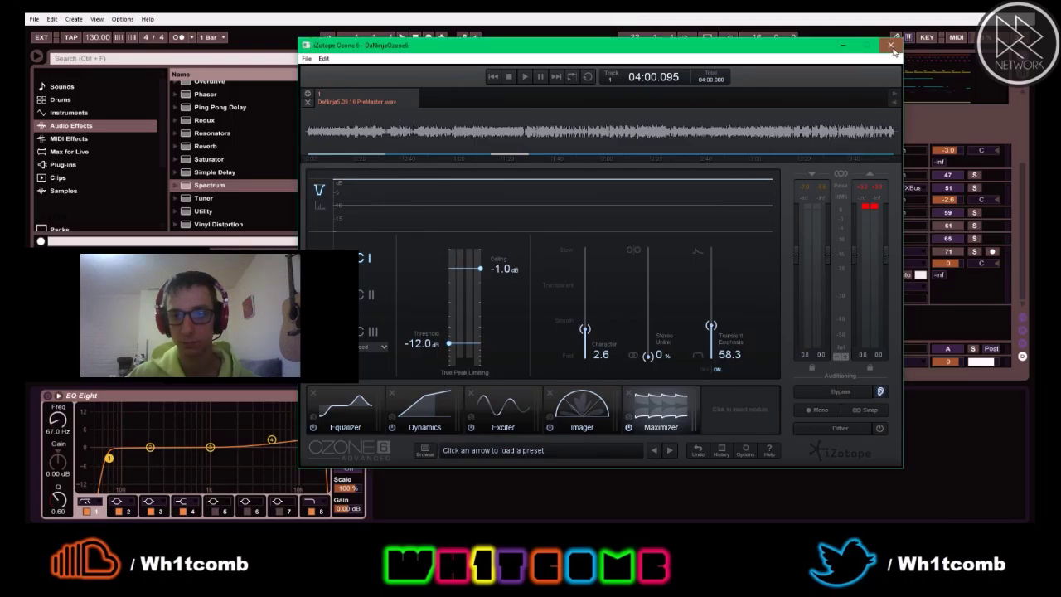
pyautogui.click(34, 19)
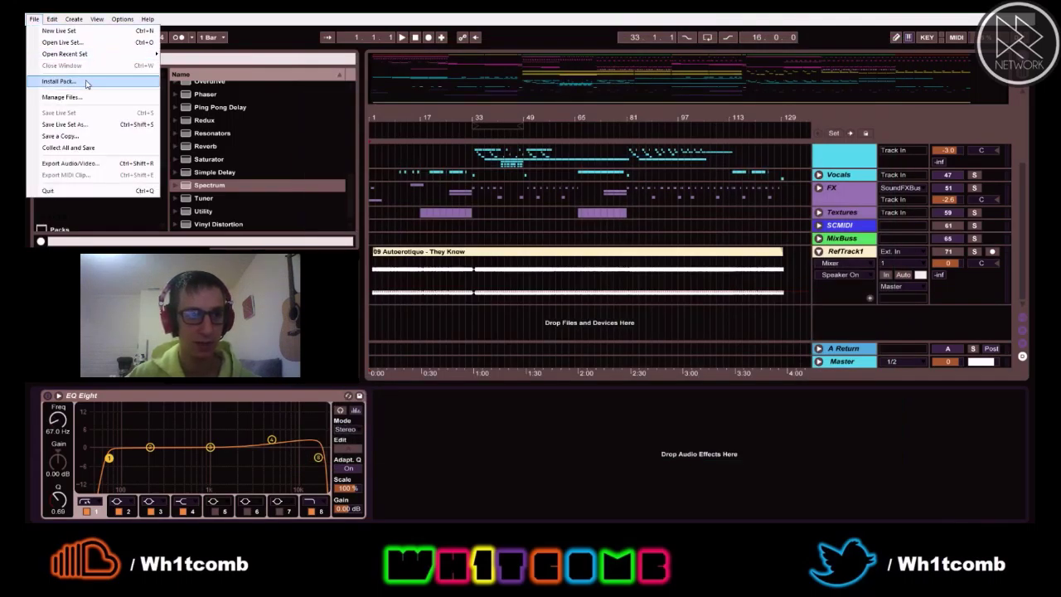
pyautogui.click(69, 147)
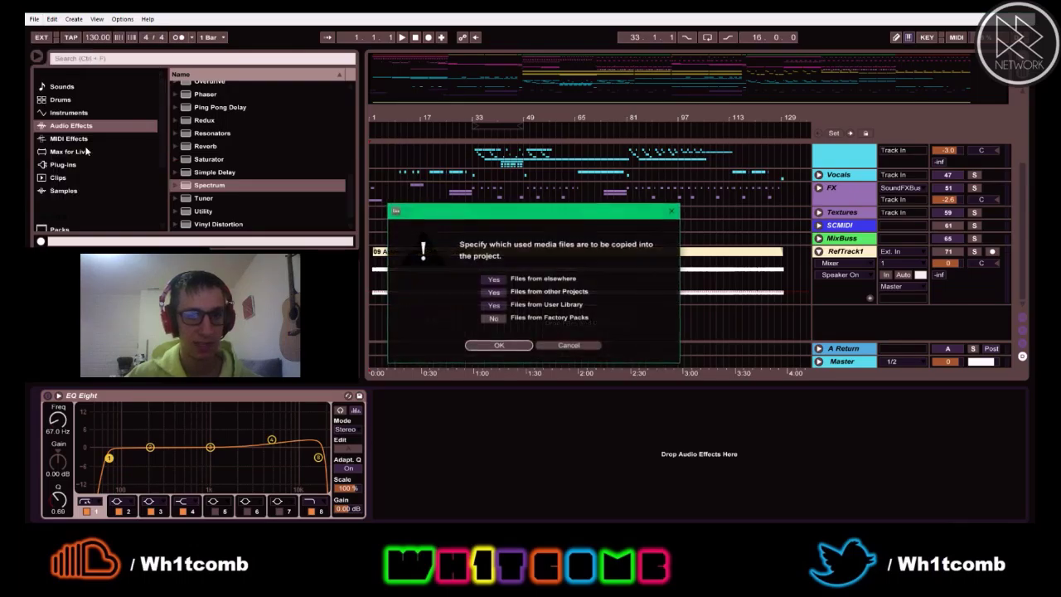
pyautogui.click(496, 344)
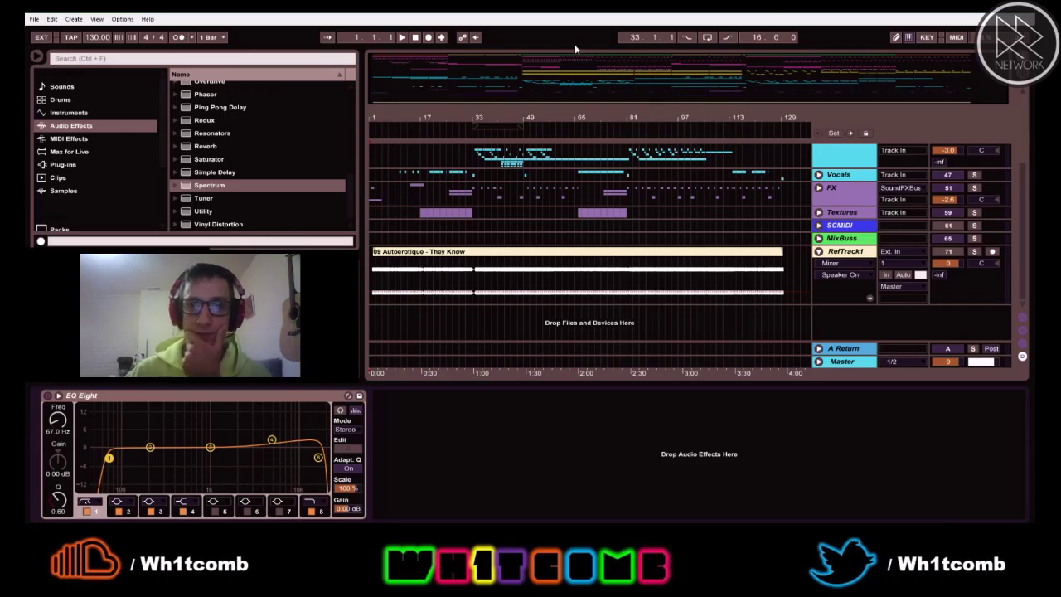
# Launch Audacity and dismiss its welcome window
pyautogui.press('super')
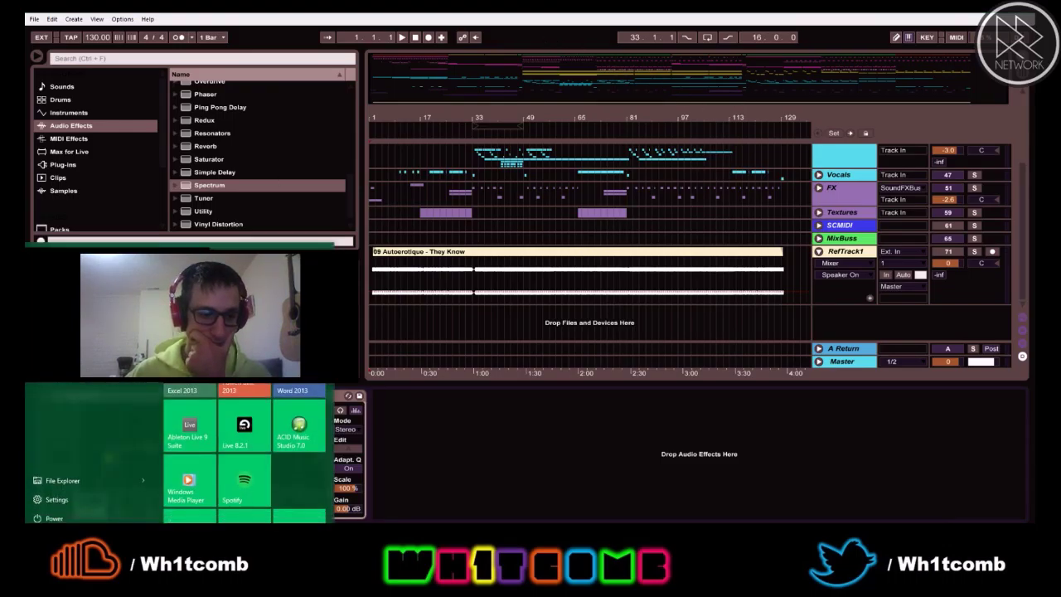
pyautogui.click(51, 517)
pyautogui.press('Escape')
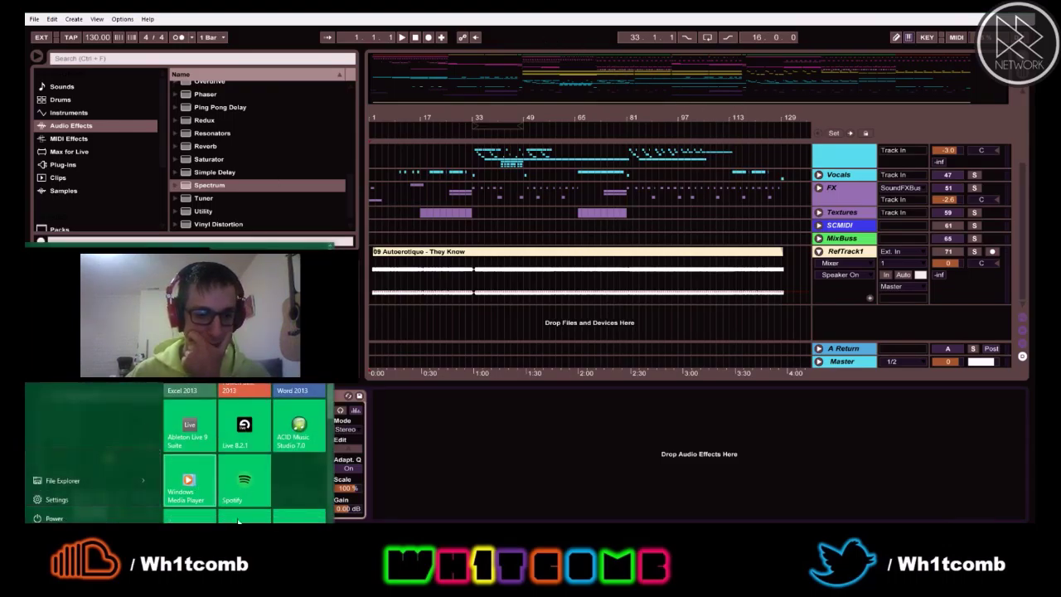
pyautogui.press('Escape')
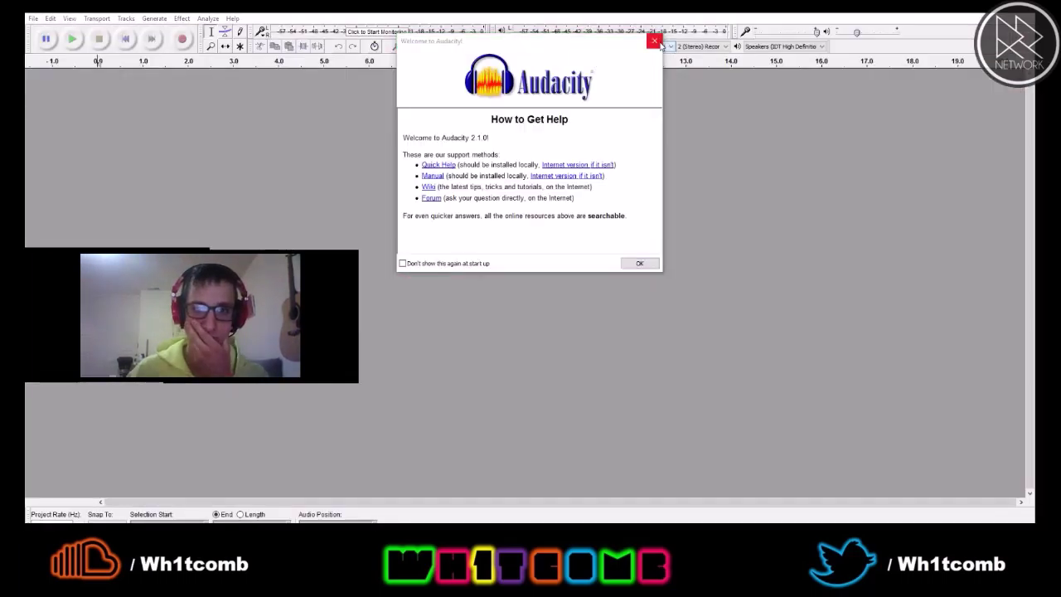
pyautogui.click(654, 41)
# Start an audio import and browse to Documents\Splice\Originals\DaNinjaOzone6\Exported Audio Files
pyautogui.click(34, 18)
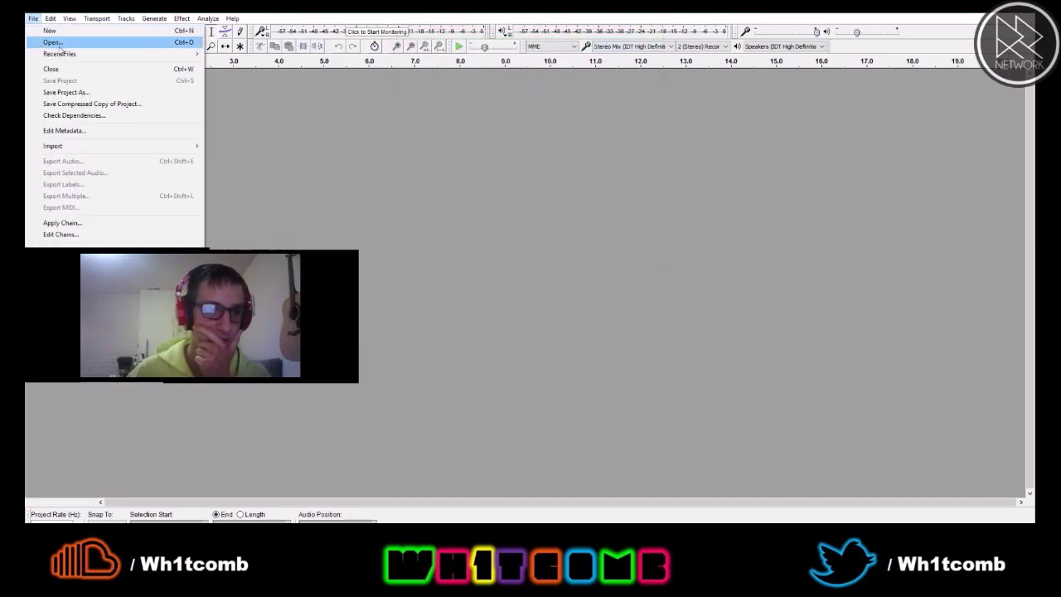
pyautogui.moveTo(86, 147)
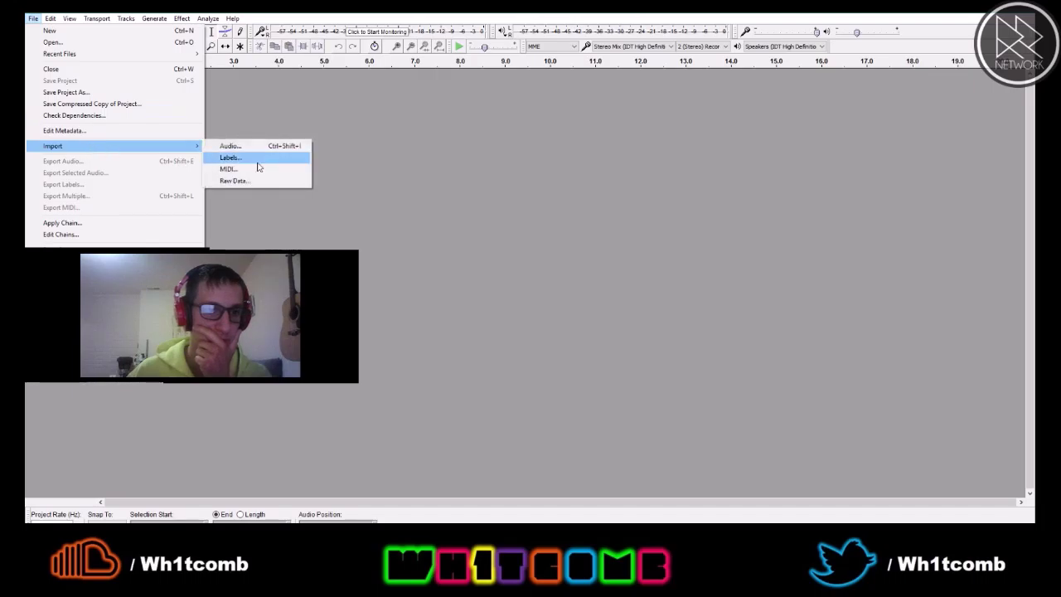
pyautogui.click(251, 146)
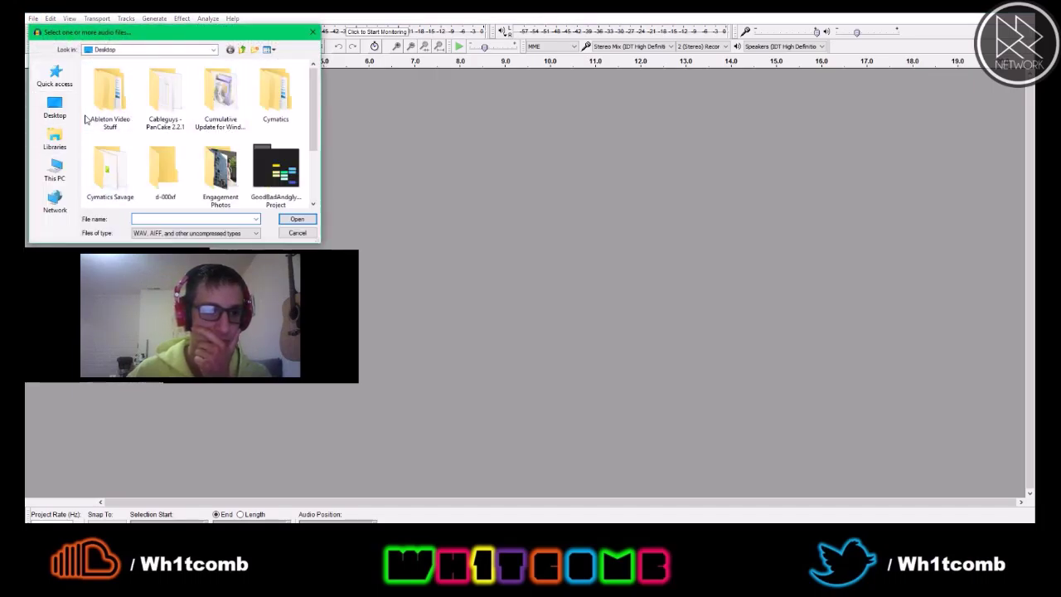
pyautogui.click(70, 137)
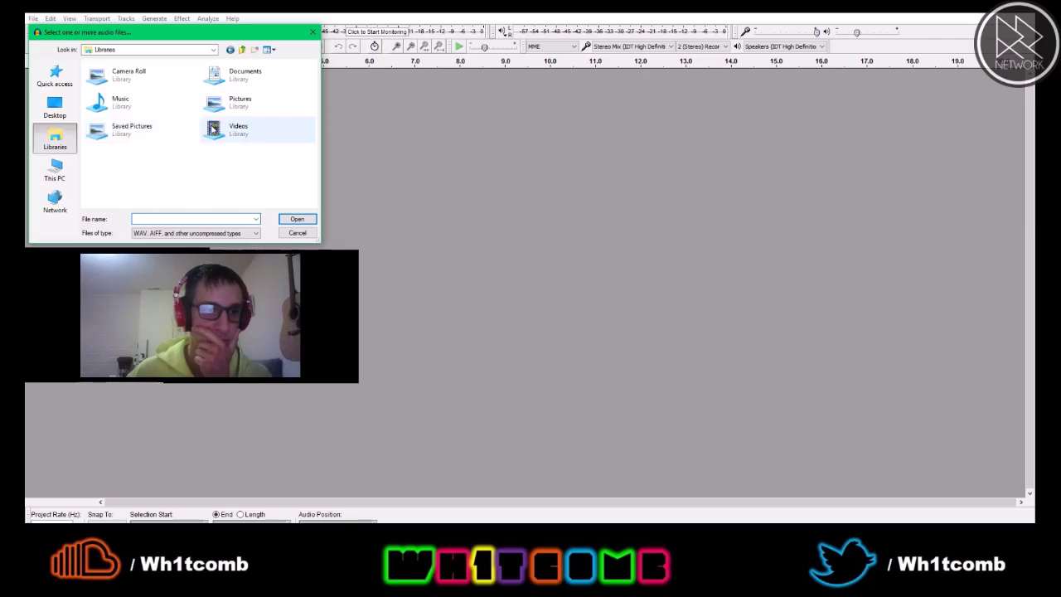
pyautogui.doubleClick(244, 81)
pyautogui.scroll(-5, 239, 127)
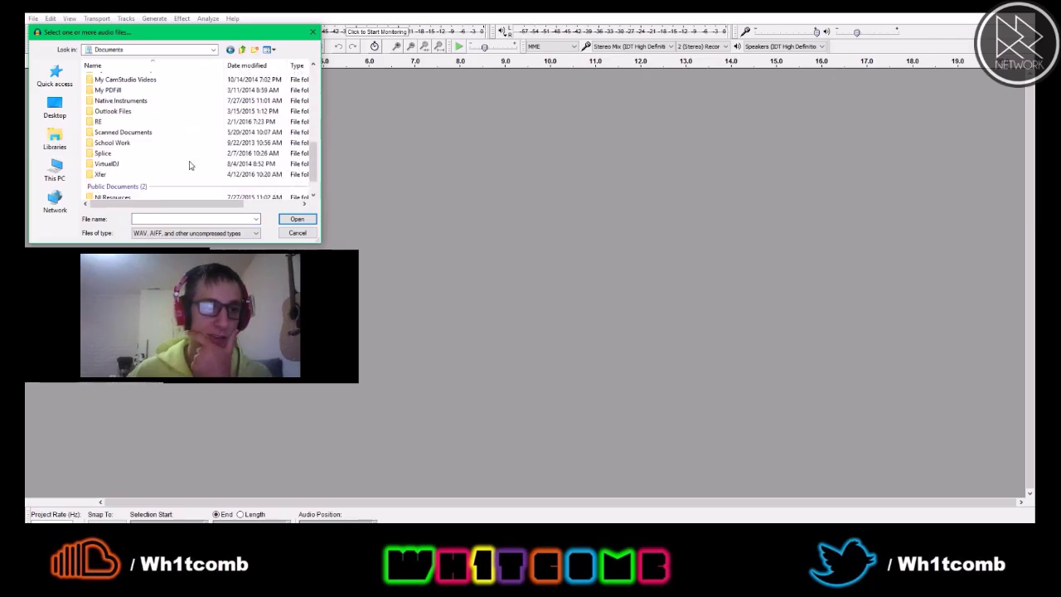
pyautogui.doubleClick(104, 133)
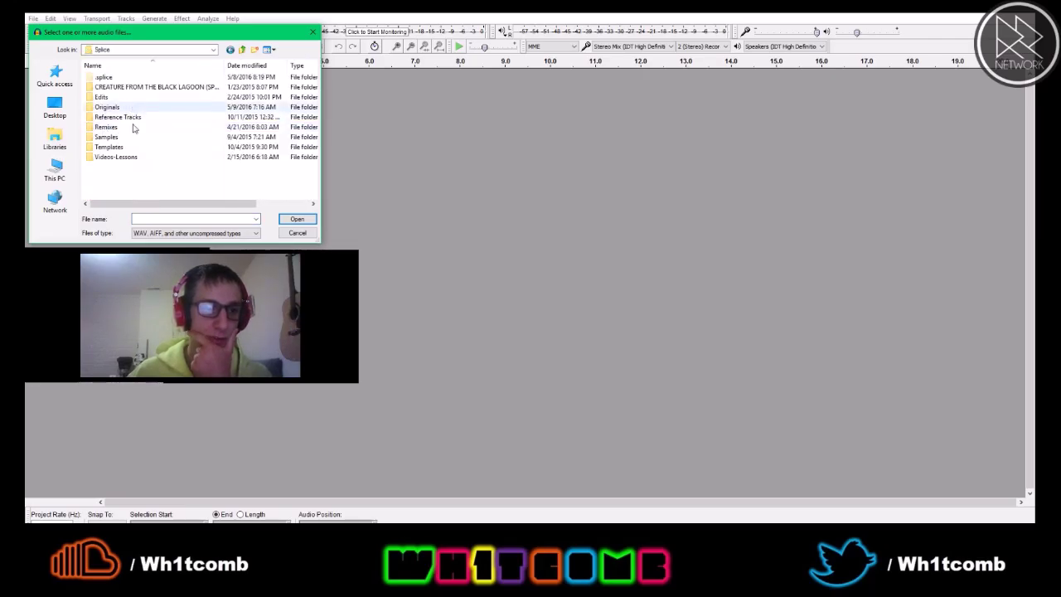
pyautogui.doubleClick(113, 105)
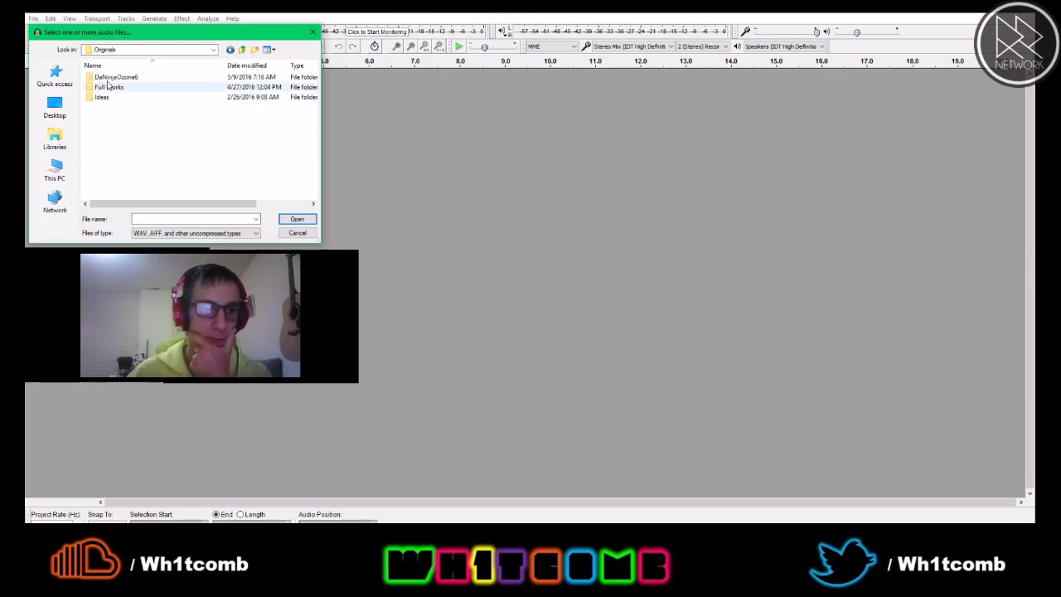
pyautogui.doubleClick(114, 77)
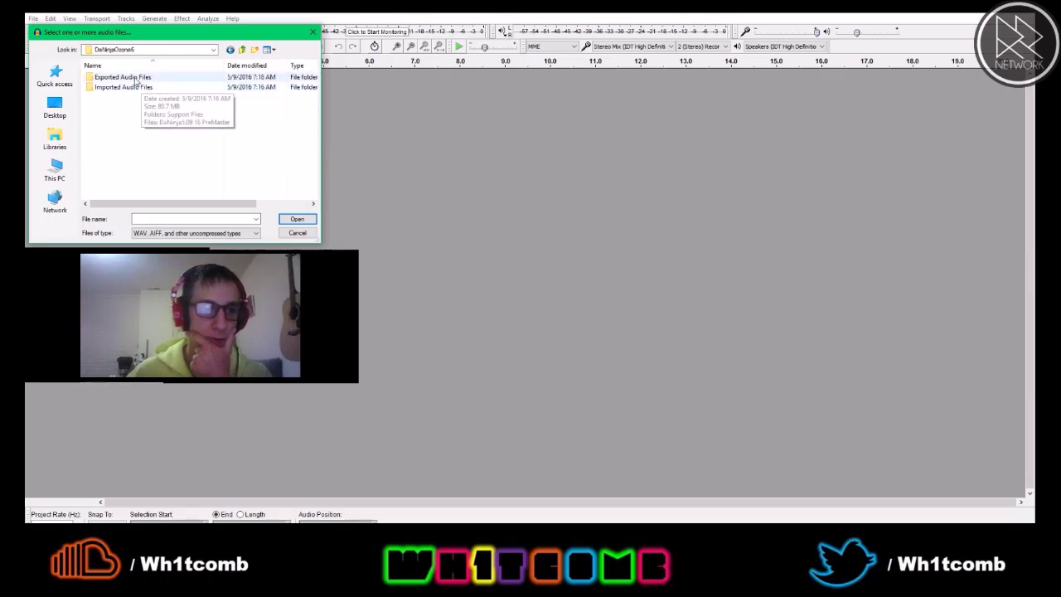
pyautogui.doubleClick(139, 79)
# Import the DaNinja5.09.16 PreMaster WAV file, making a copy of it before editing
pyautogui.click(130, 78)
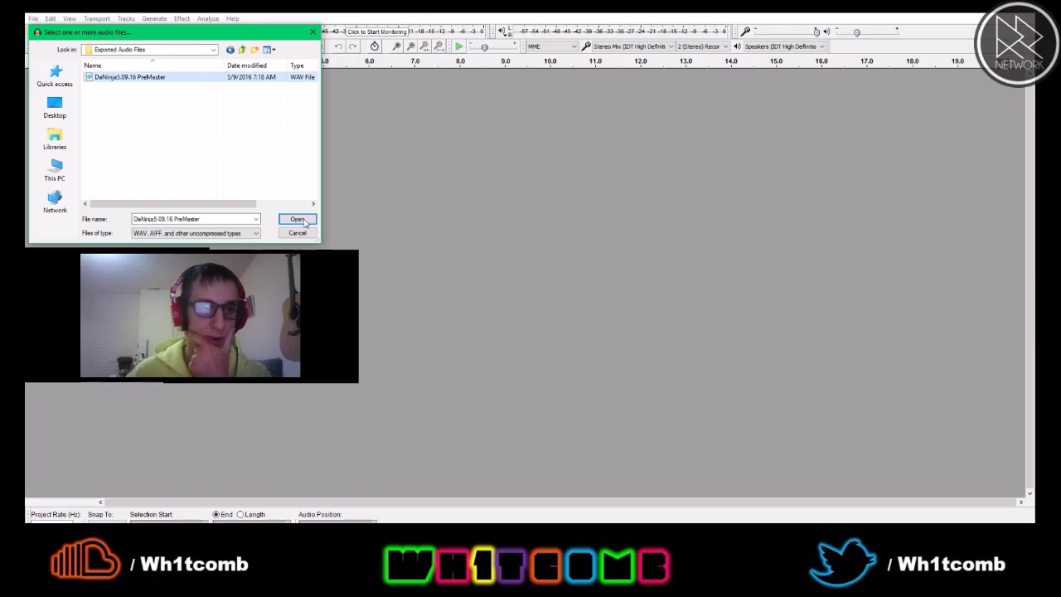
pyautogui.click(296, 220)
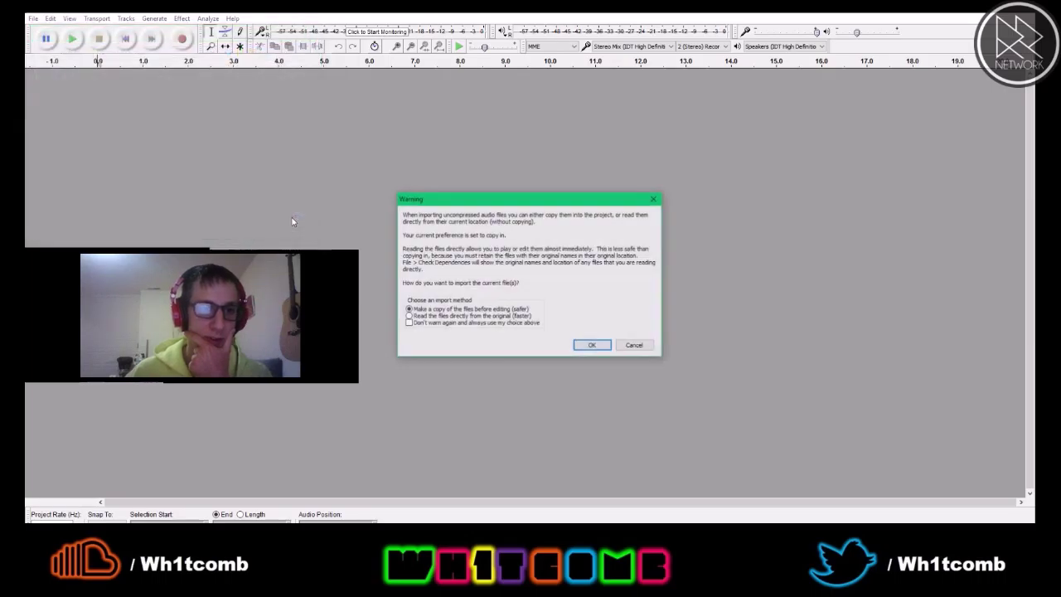
pyautogui.click(587, 346)
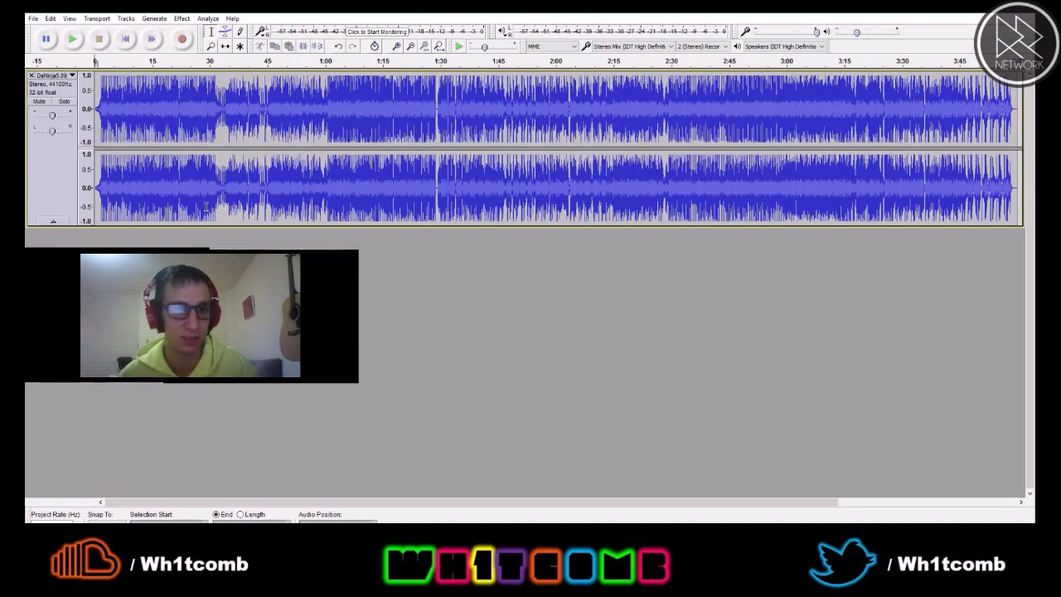
# Audition the imported track from several points within its first minute at a lowered system volume, and stop playback
pyautogui.click(163, 119)
pyautogui.press('space')
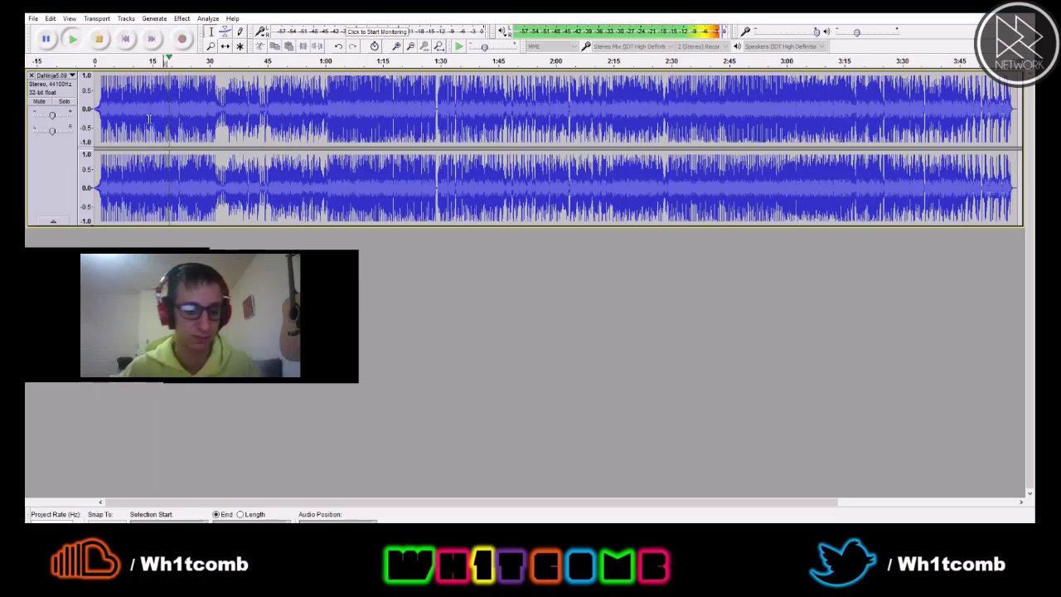
pyautogui.press('XF86AudioLowerVolume')
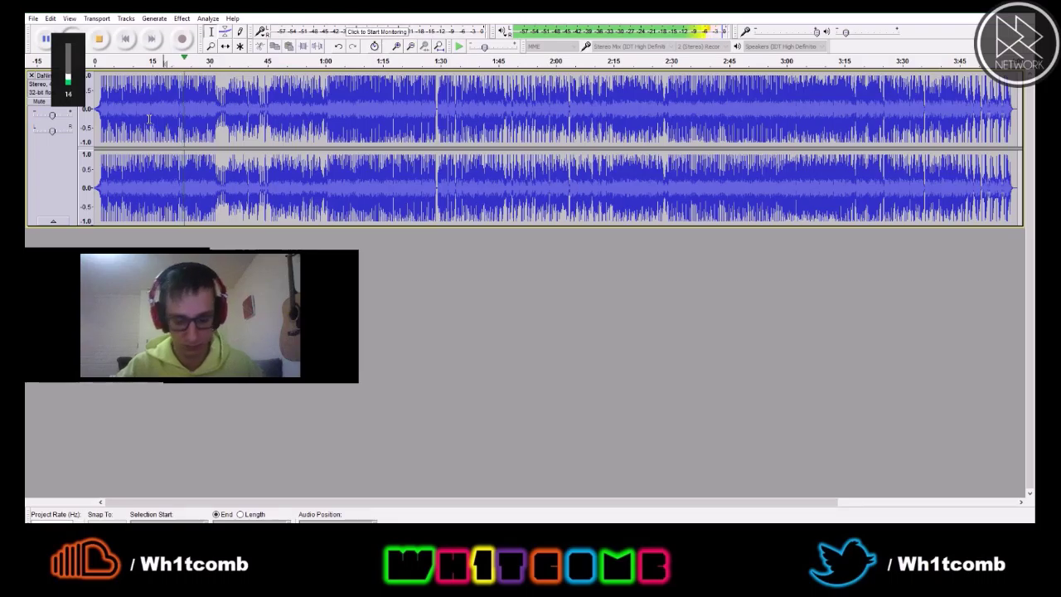
pyautogui.press('XF86AudioLowerVolume')
pyautogui.press('XF86AudioLowerVolume')
pyautogui.press('space')
pyautogui.press('space')
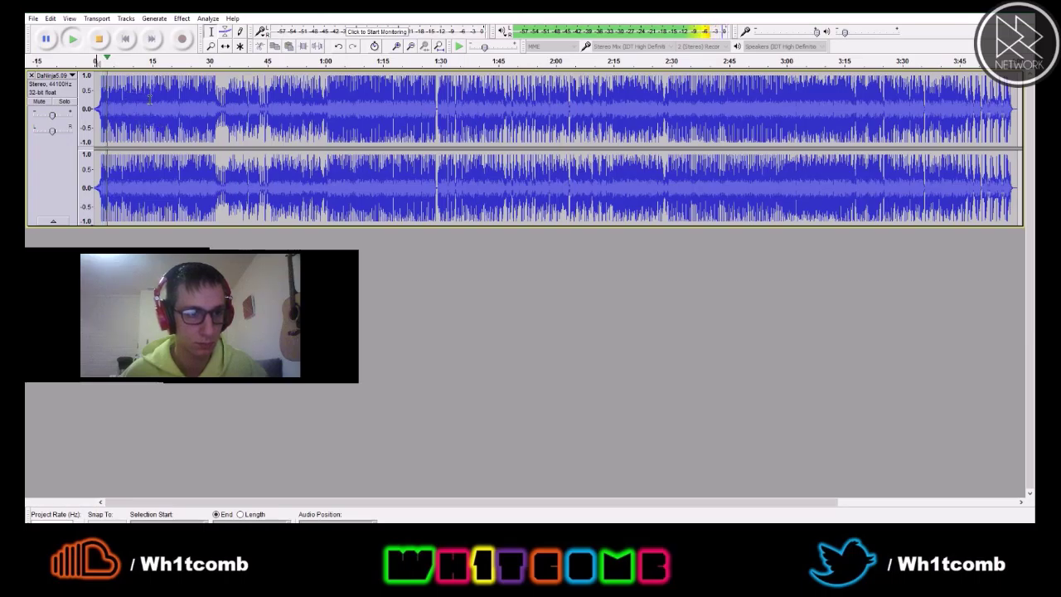
pyautogui.click(165, 101)
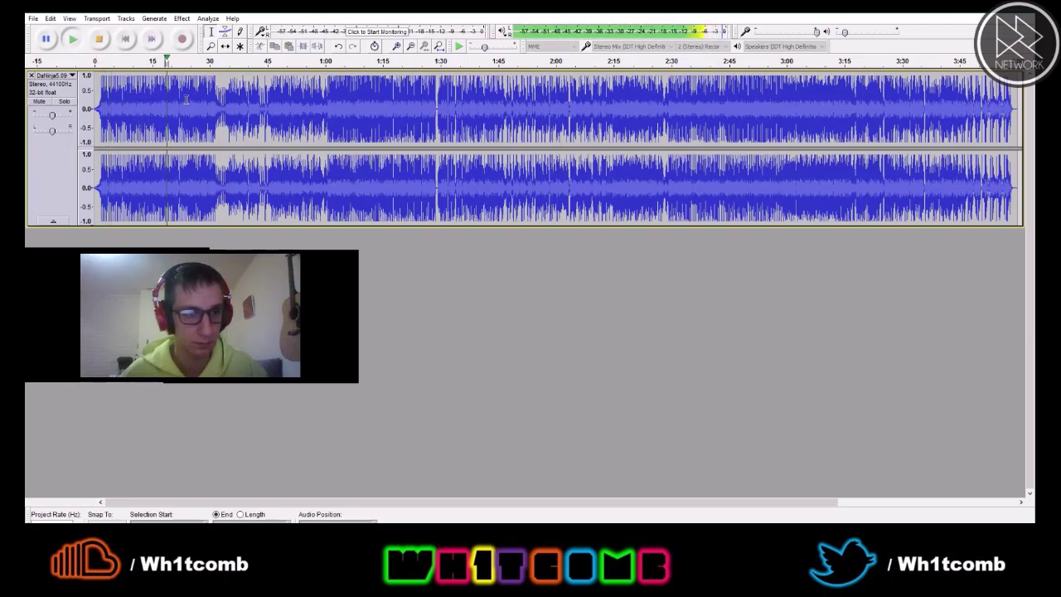
pyautogui.click(188, 101)
pyautogui.click(227, 105)
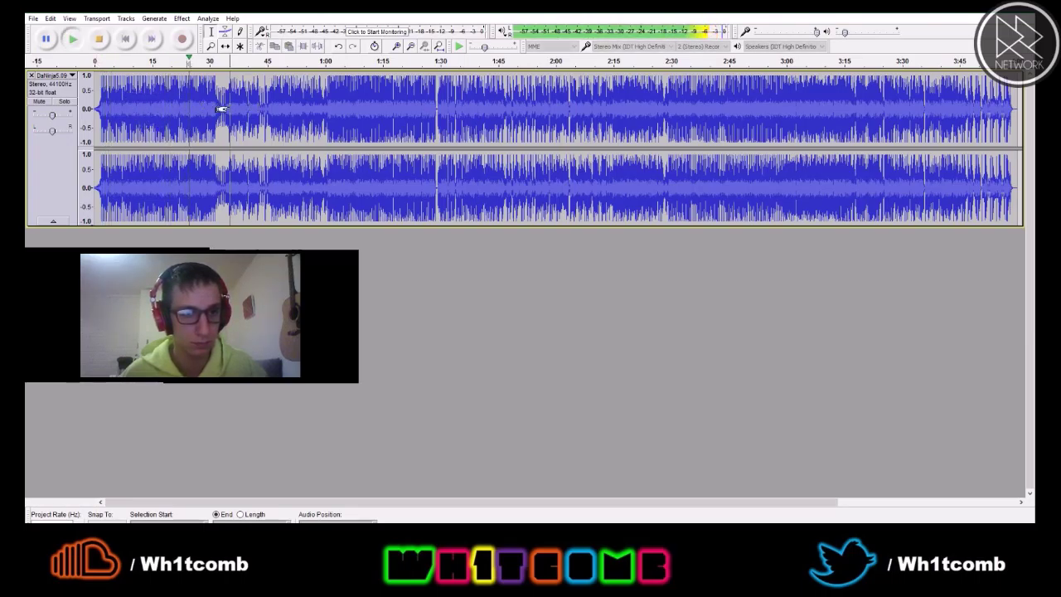
pyautogui.click(321, 106)
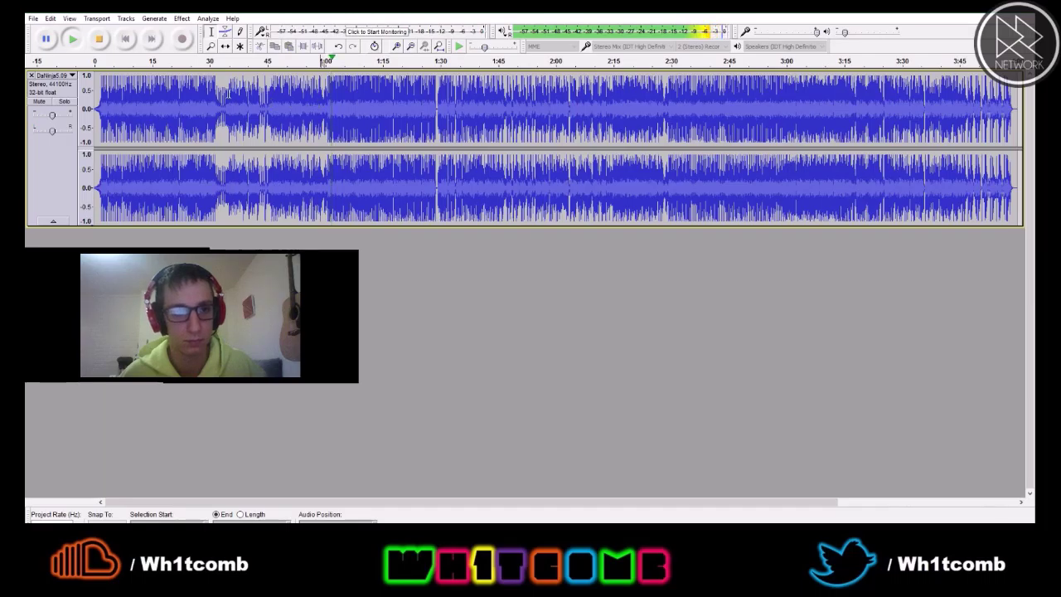
pyautogui.click(98, 39)
# Export the audio as an MP3 named DaNinja5.09.16WIP.mp3 into the Full Renders folder of Da Ninja
pyautogui.click(34, 19)
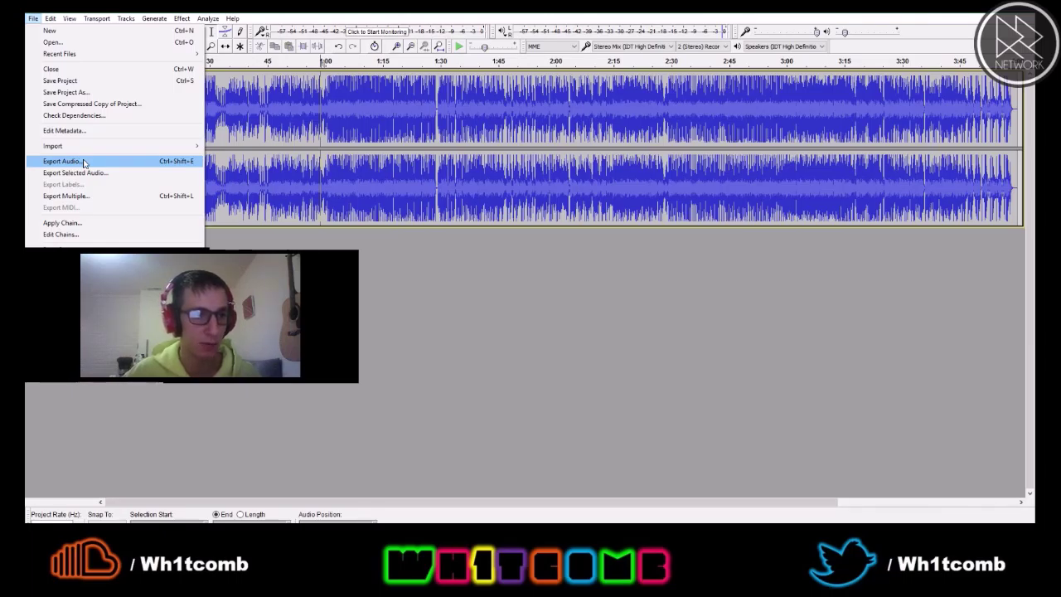
pyautogui.click(81, 163)
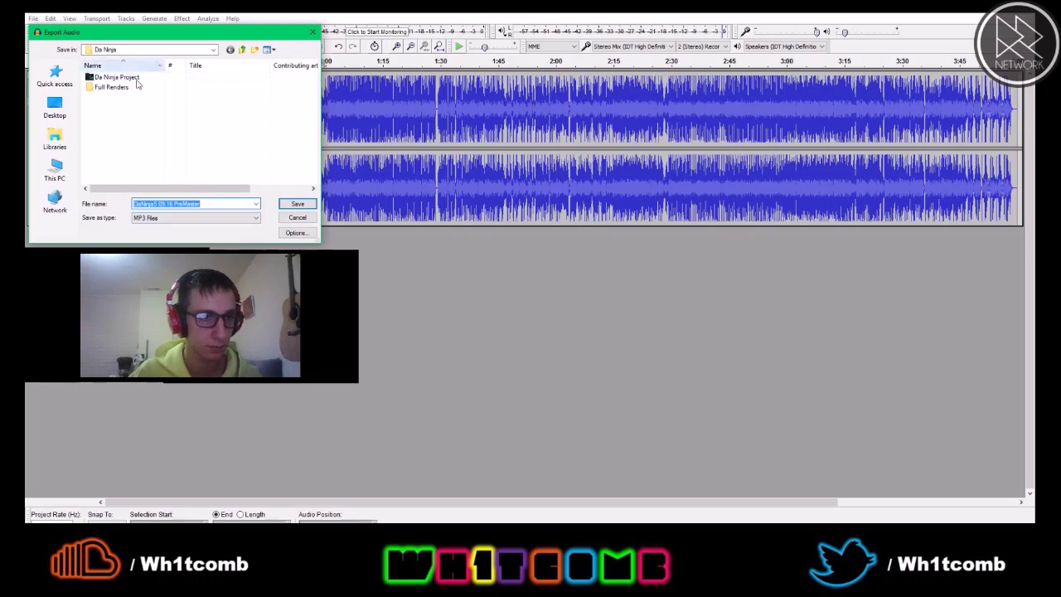
pyautogui.click(220, 204)
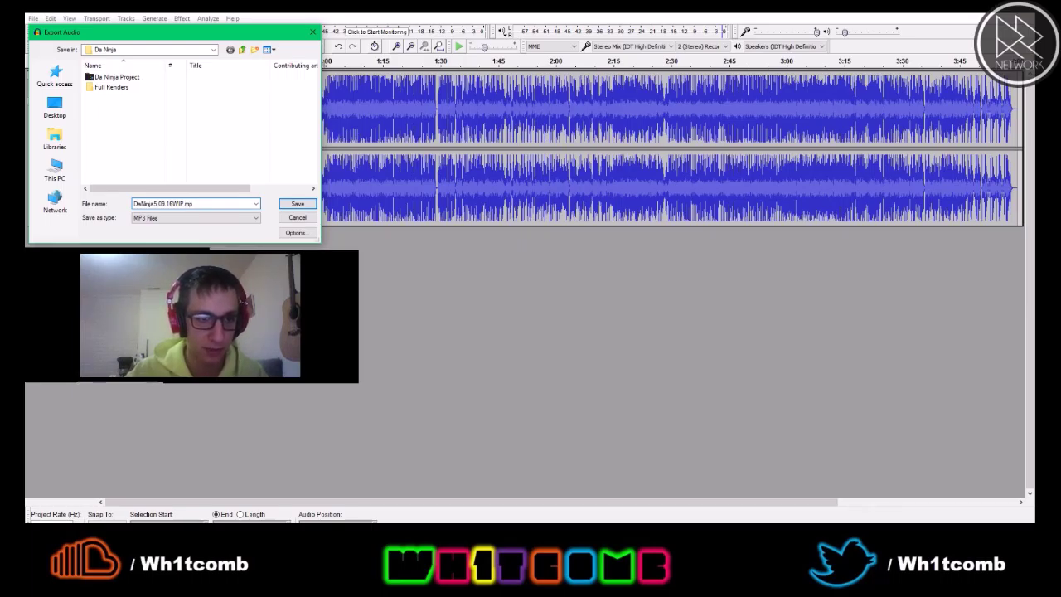
pyautogui.write('3')
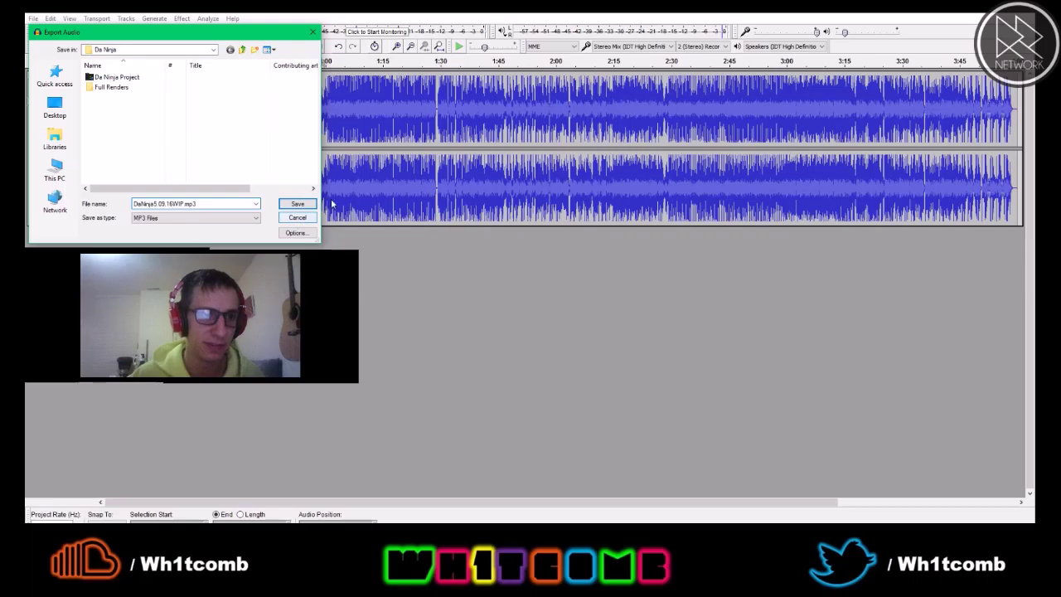
pyautogui.doubleClick(115, 87)
pyautogui.doubleClick(209, 204)
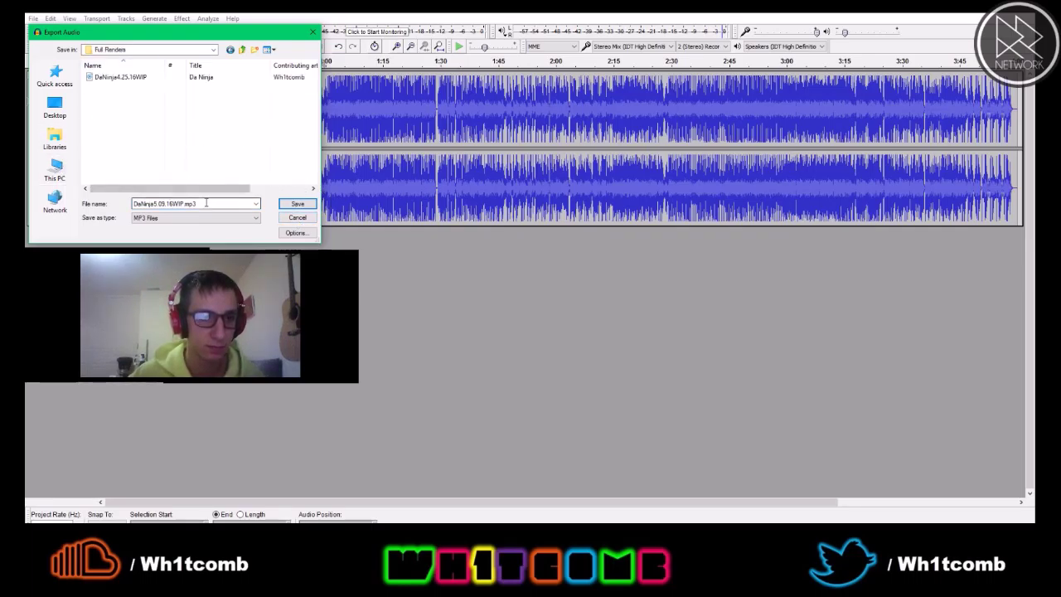
pyautogui.click(297, 205)
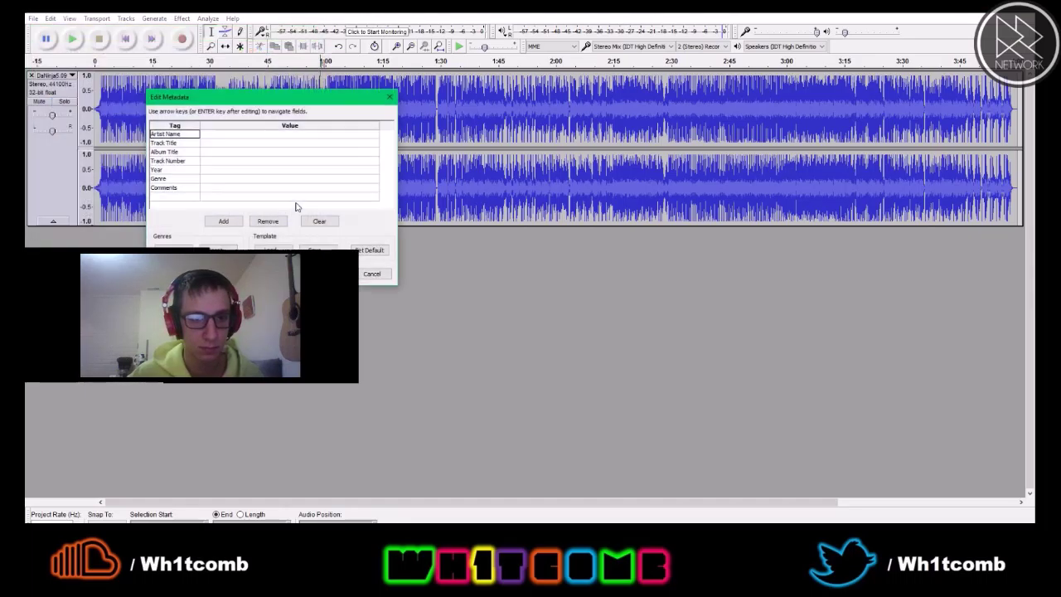
# Fill in the metadata with artist name Wh1tcomb and track title "Wh1tcomb - Da Ninja"
pyautogui.press('Tab')
pyautogui.write('Wh1tcomb')
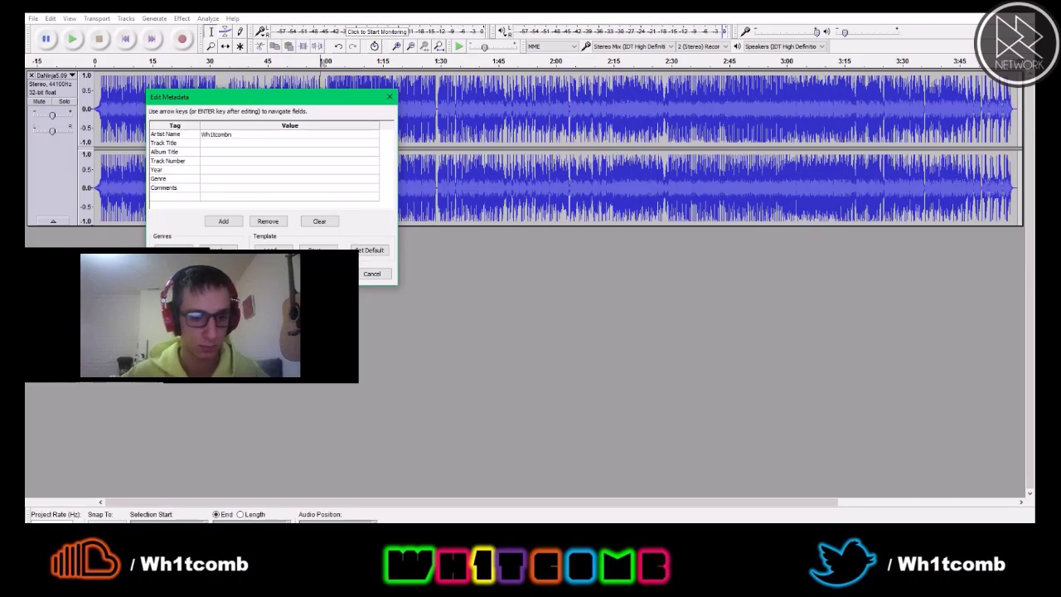
pyautogui.click(205, 144)
pyautogui.write('Da Ninja')
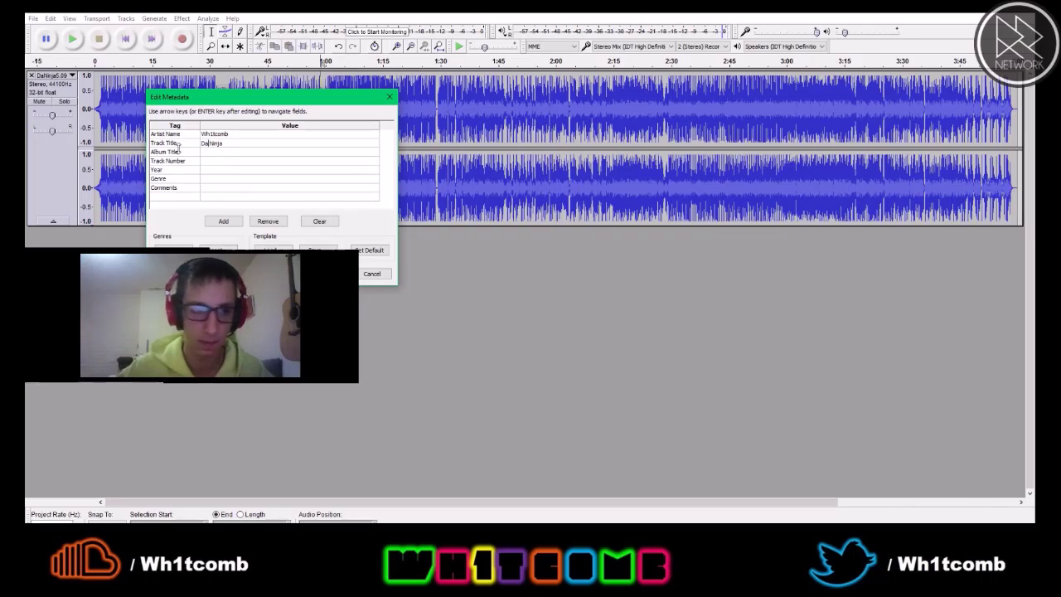
pyautogui.write('Wh1tcomb ')
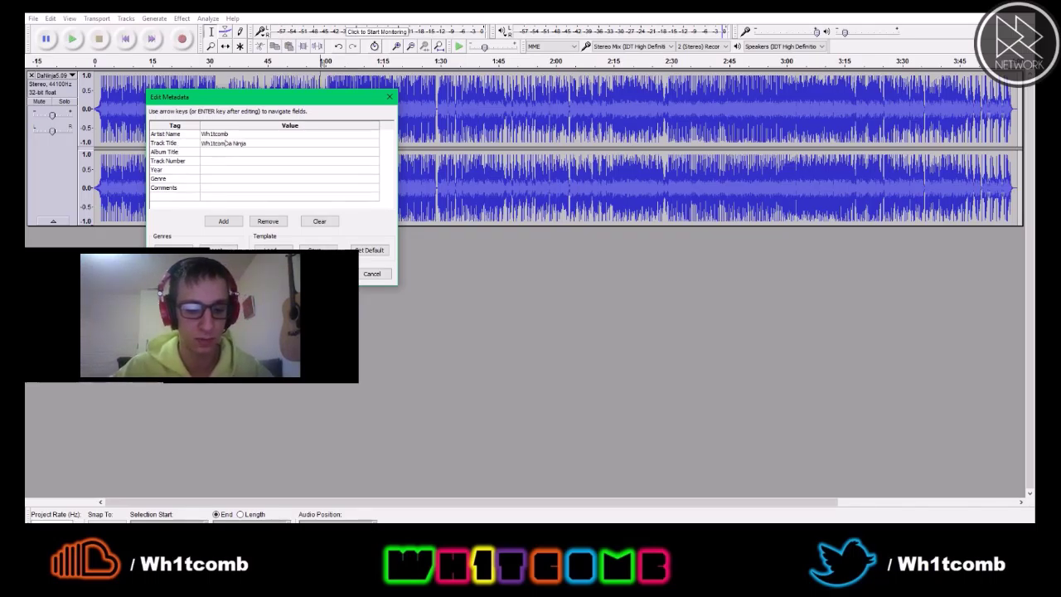
pyautogui.write('-')
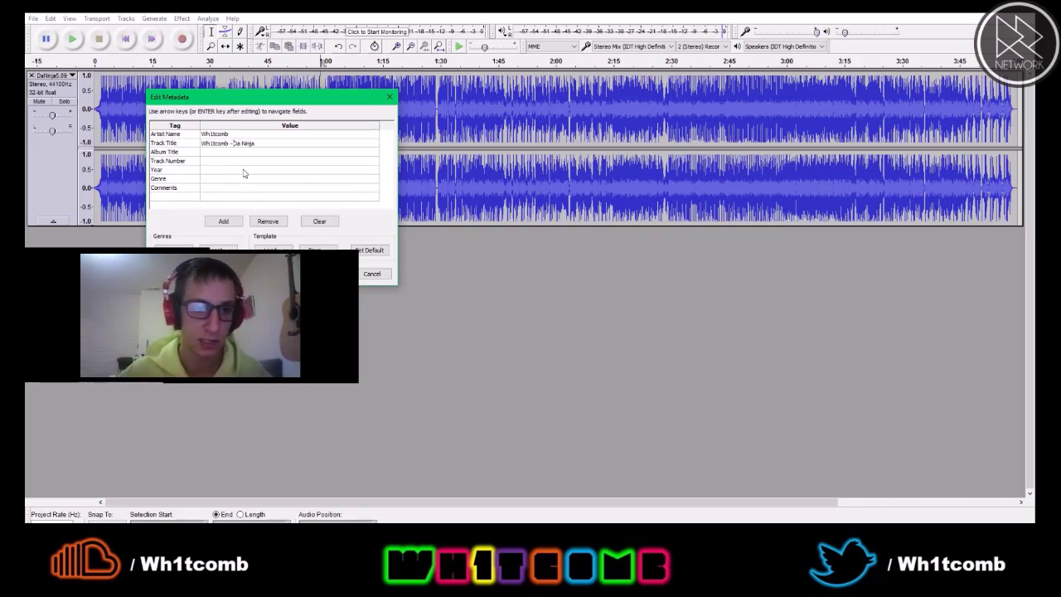
pyautogui.click(222, 153)
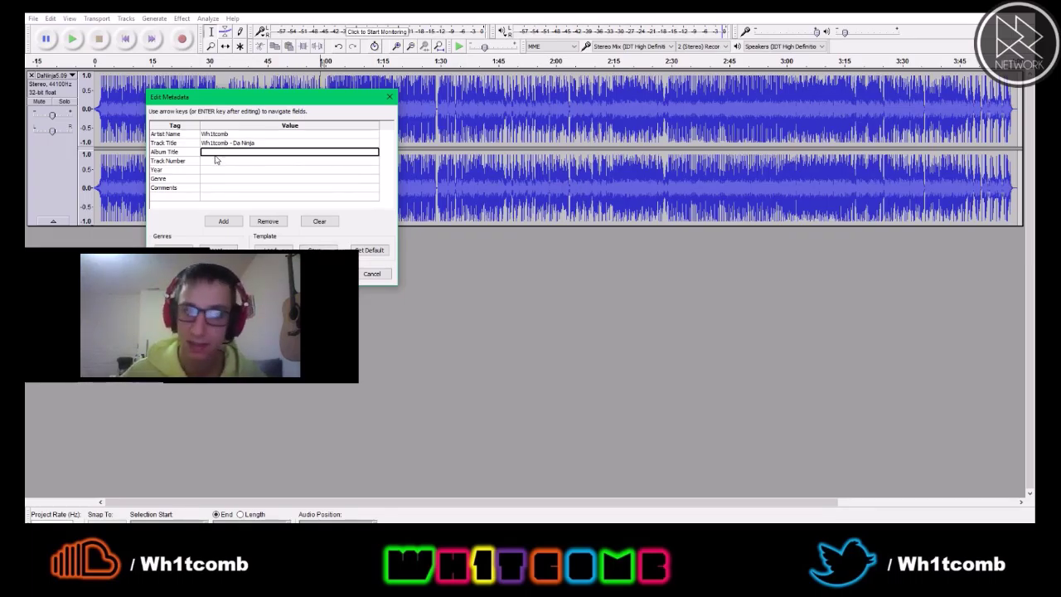
pyautogui.click(219, 163)
pyautogui.write('2016')
pyautogui.click(241, 172)
pyautogui.click(232, 162)
pyautogui.doubleClick(223, 160)
pyautogui.press('BackSpace')
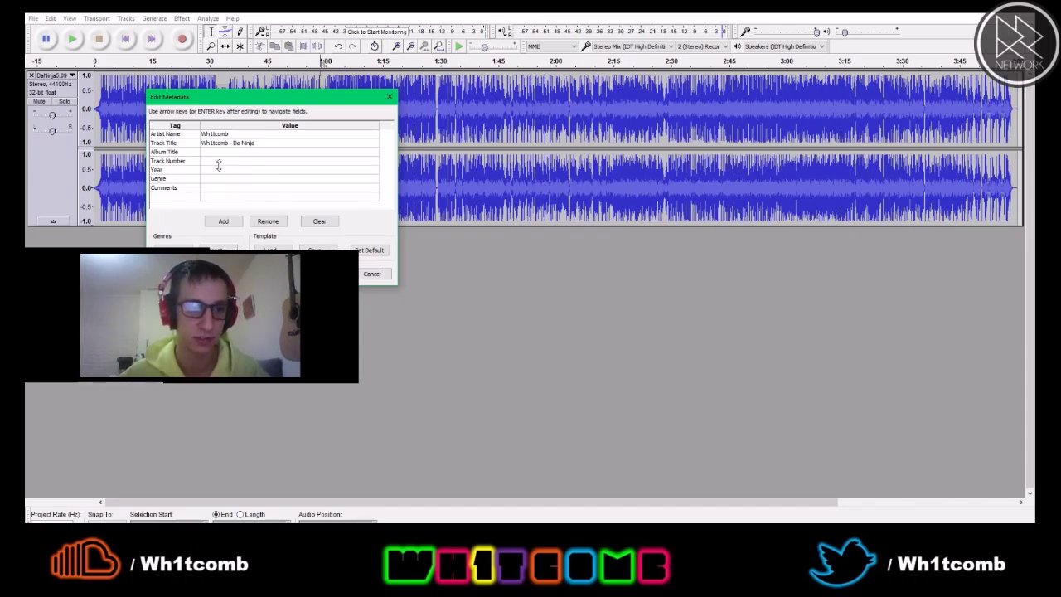
# Set the metadata year to 2016 and the genre to Bass House
pyautogui.click(215, 171)
pyautogui.write('2')
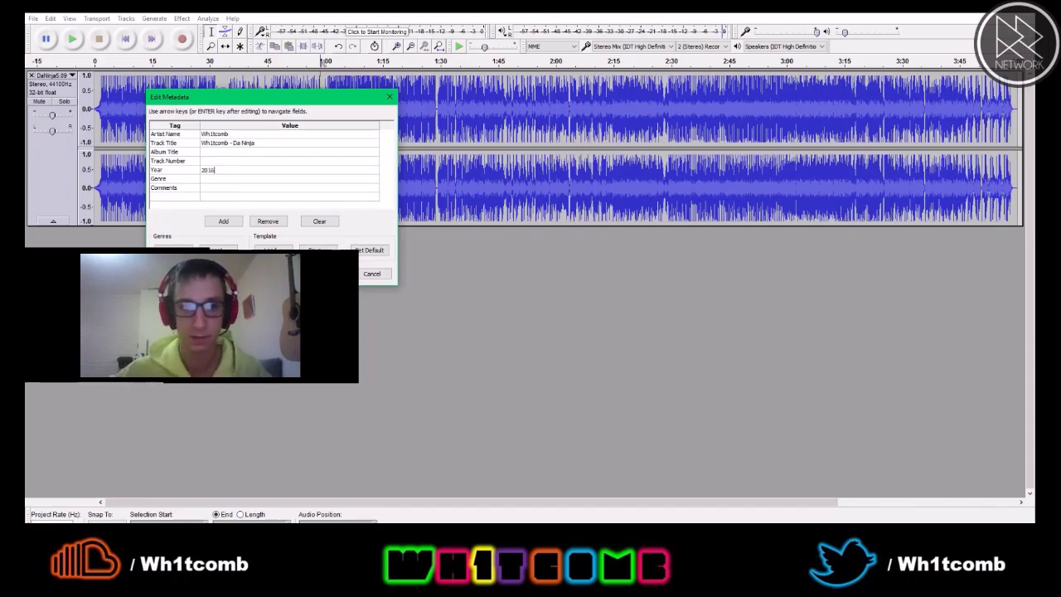
pyautogui.write('016')
pyautogui.click(204, 179)
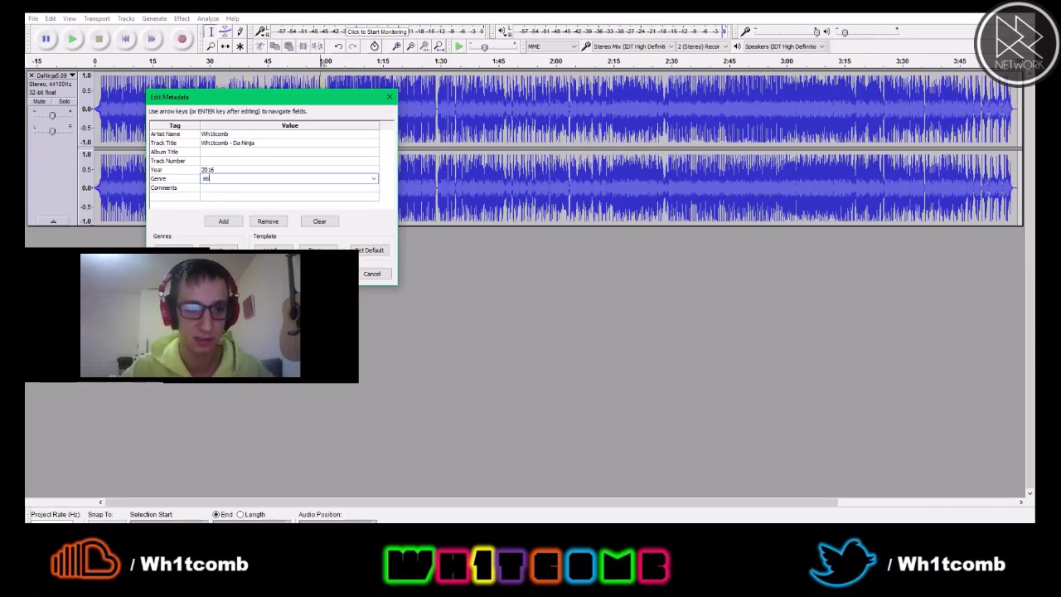
pyautogui.write('Bass')
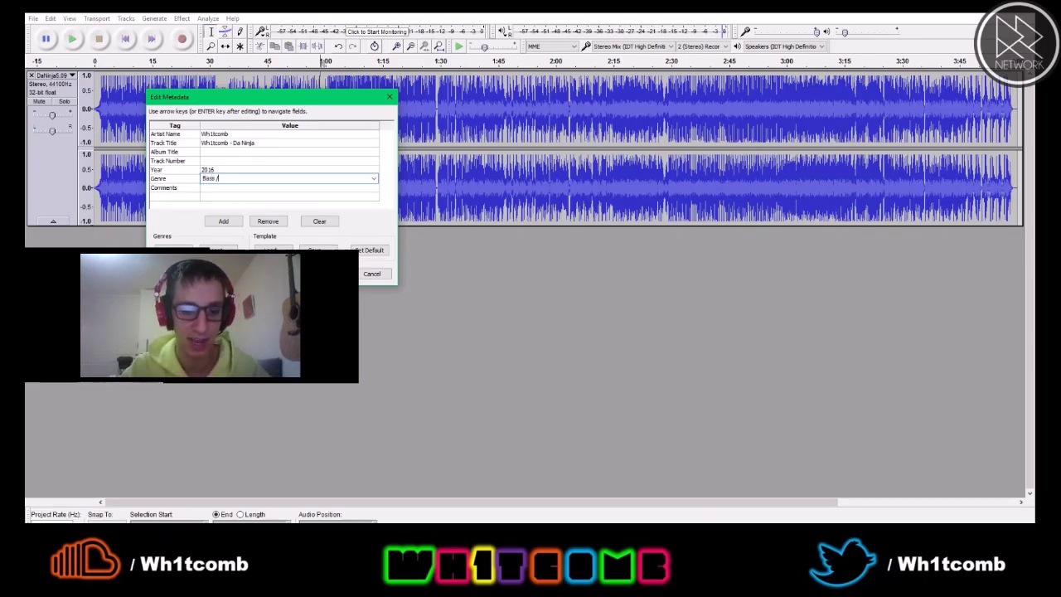
pyautogui.write(' House')
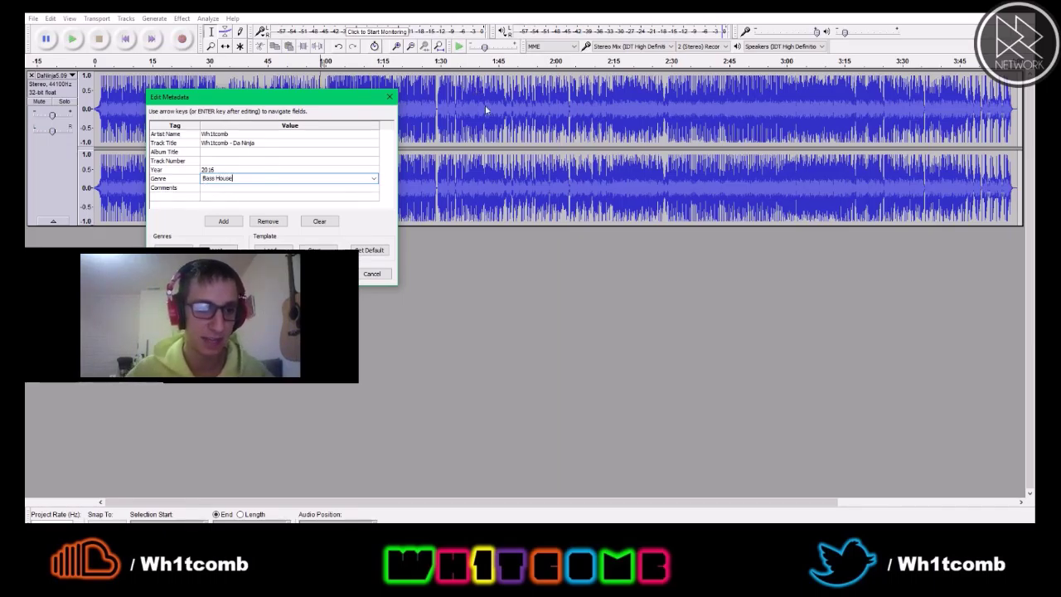
# Enter "It's a bombshell!" as the comment in the track metadata
pyautogui.click(247, 192)
pyautogui.write("It's a bomb")
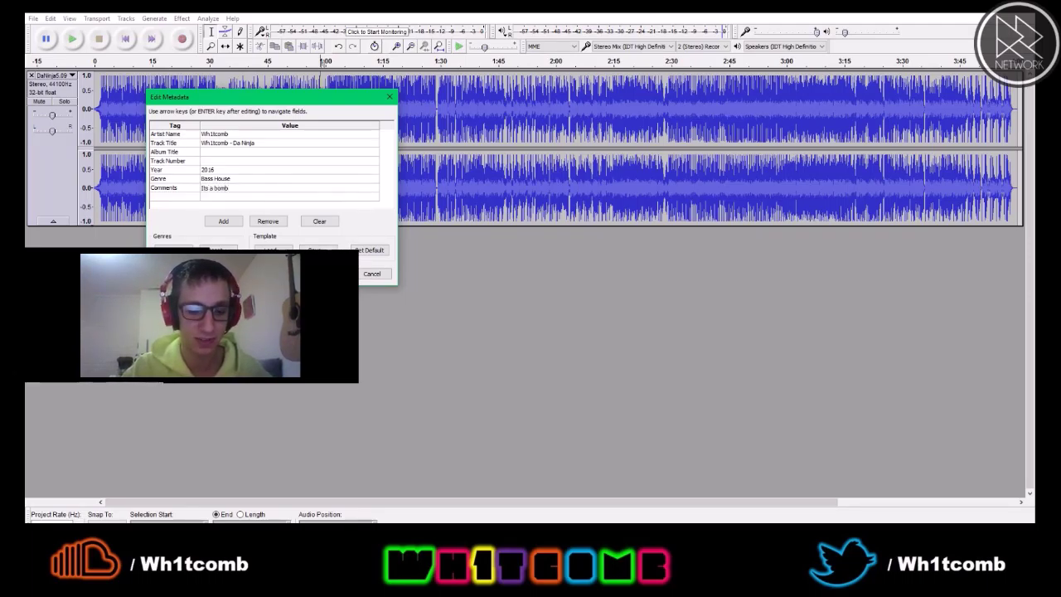
pyautogui.write('ts a bombshell!')
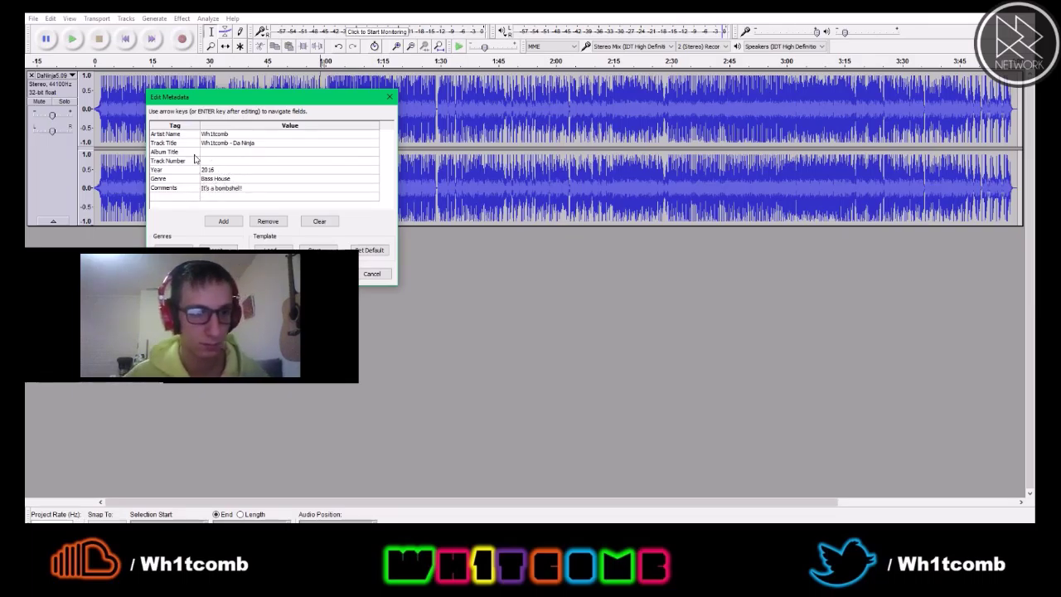
# Confirm the metadata to finish the MP3 export, and close Audacity without saving the project
pyautogui.press('Return')
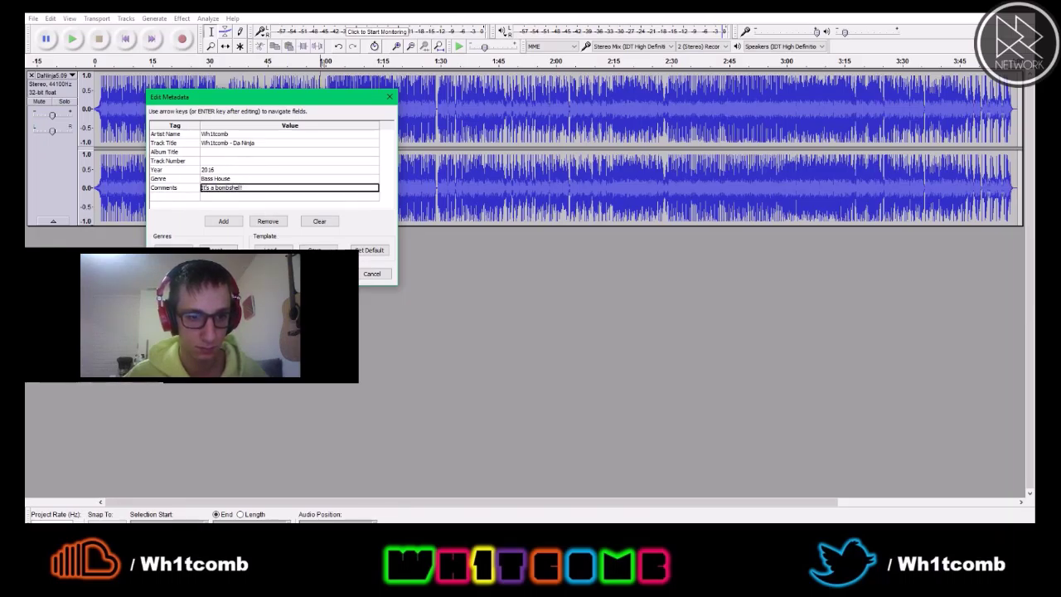
pyautogui.press('Return')
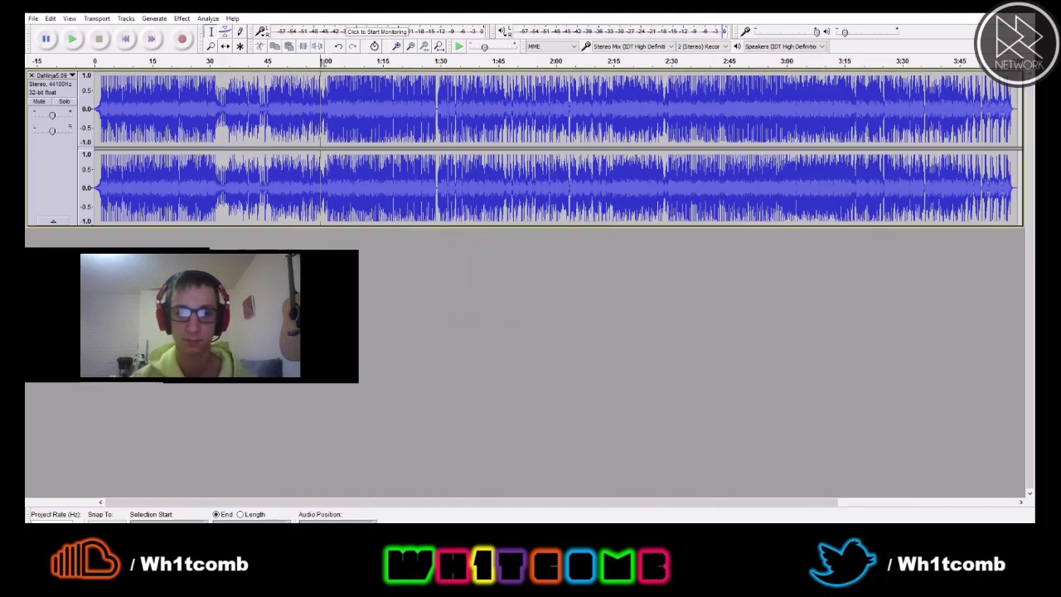
pyautogui.moveTo(531, 10); pyautogui.dragTo(544, 117)
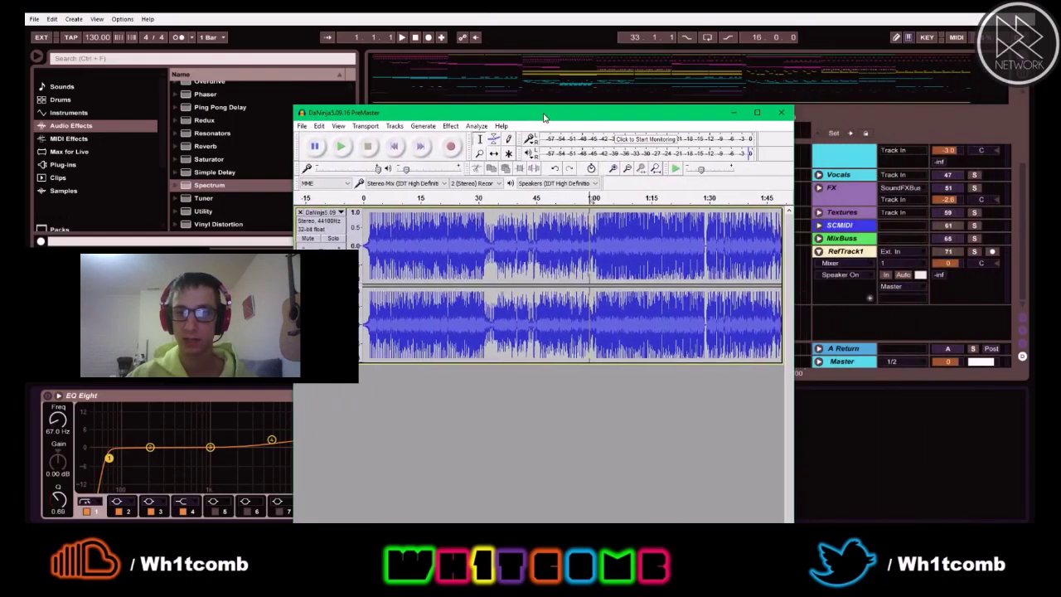
pyautogui.click(783, 114)
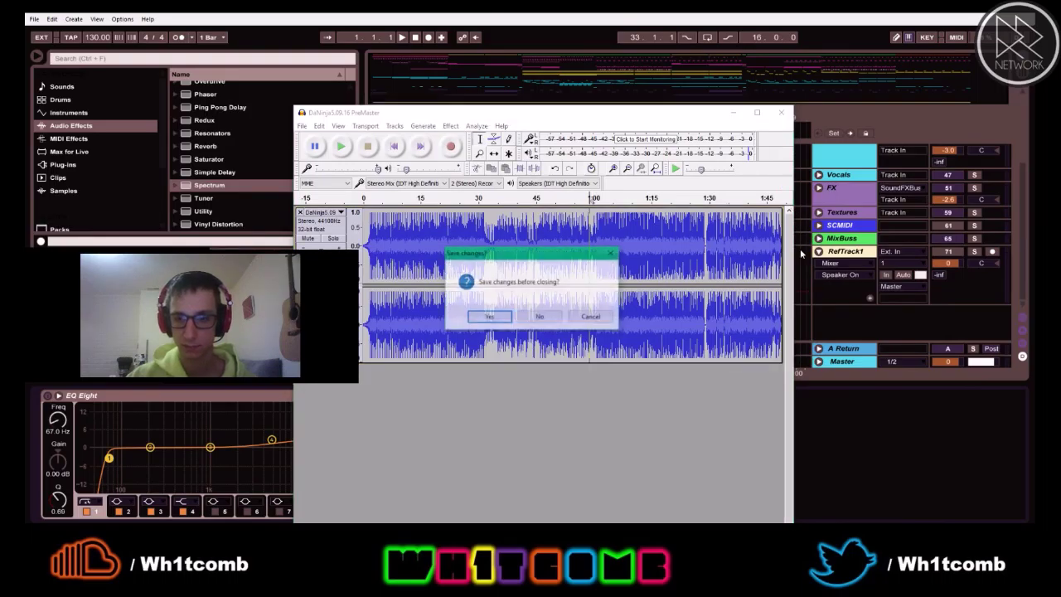
pyautogui.click(598, 314)
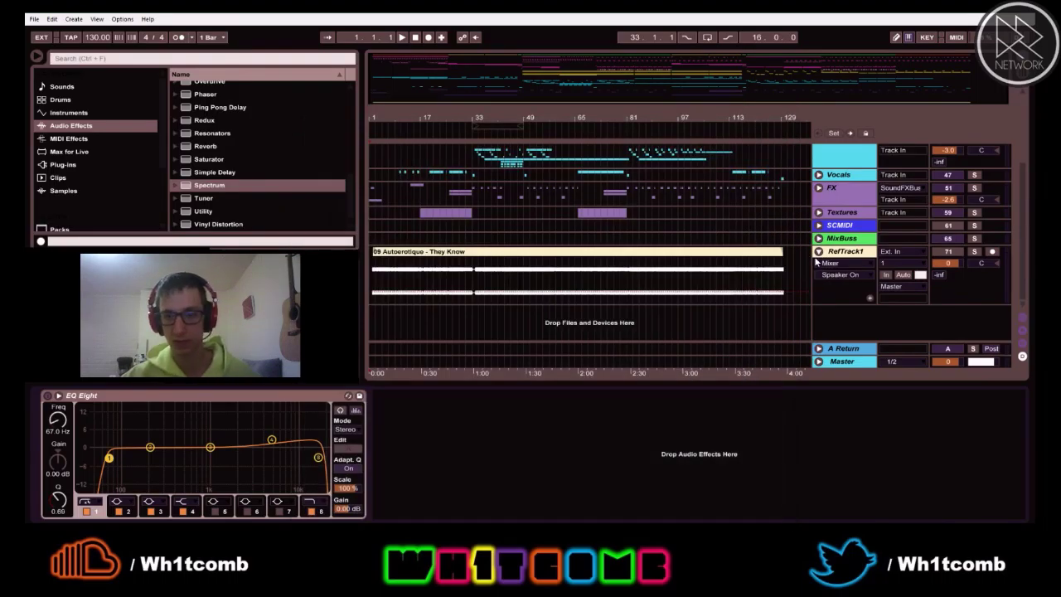
# Collapse the RefTrack1 track in Ableton Live and insert a new audio track below it
pyautogui.click(817, 252)
pyautogui.click(838, 253)
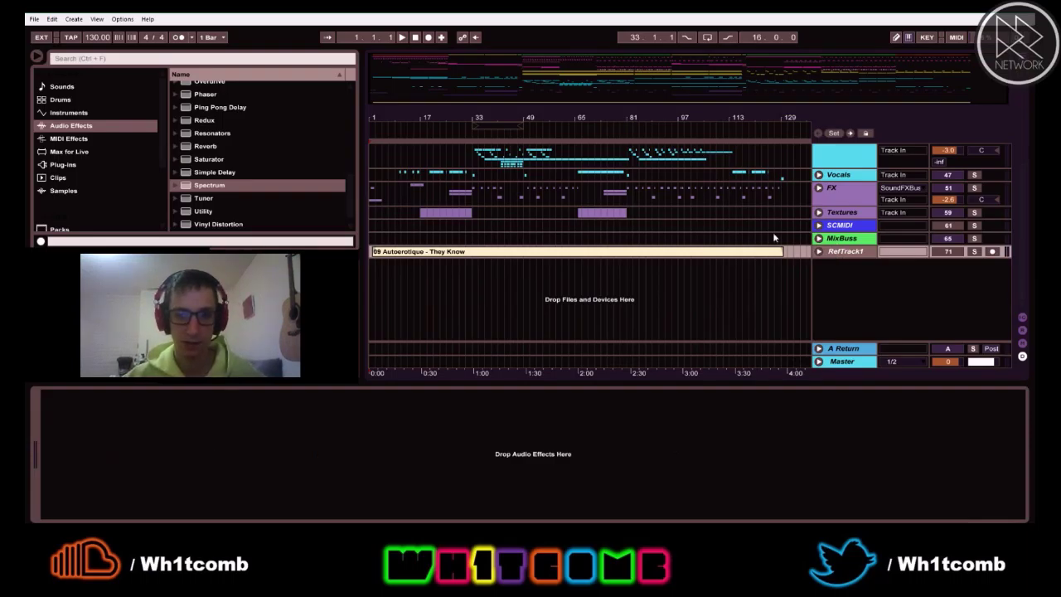
pyautogui.hotkey('ctrl', 't')
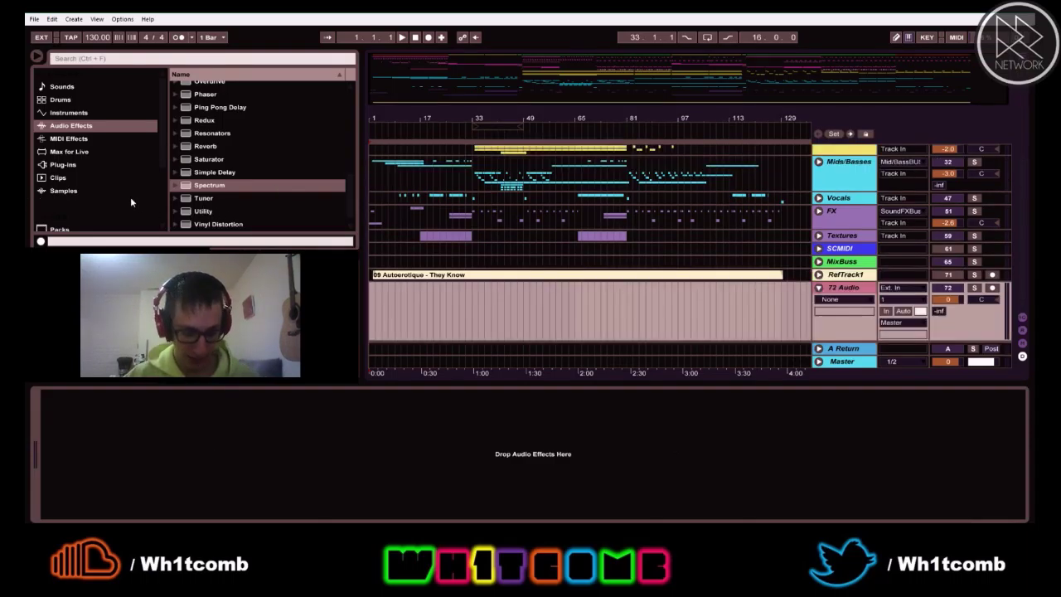
# Browse the Splice place to the Da Ninja folder inside Originals > Full Works
pyautogui.scroll(-3, 103, 193)
pyautogui.scroll(-2, 101, 192)
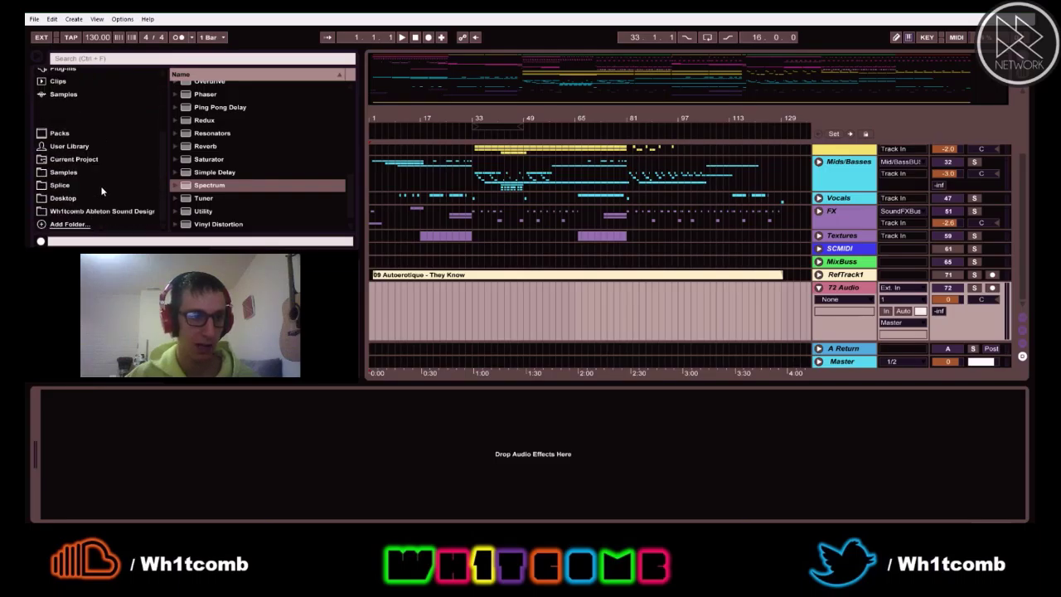
pyautogui.click(54, 173)
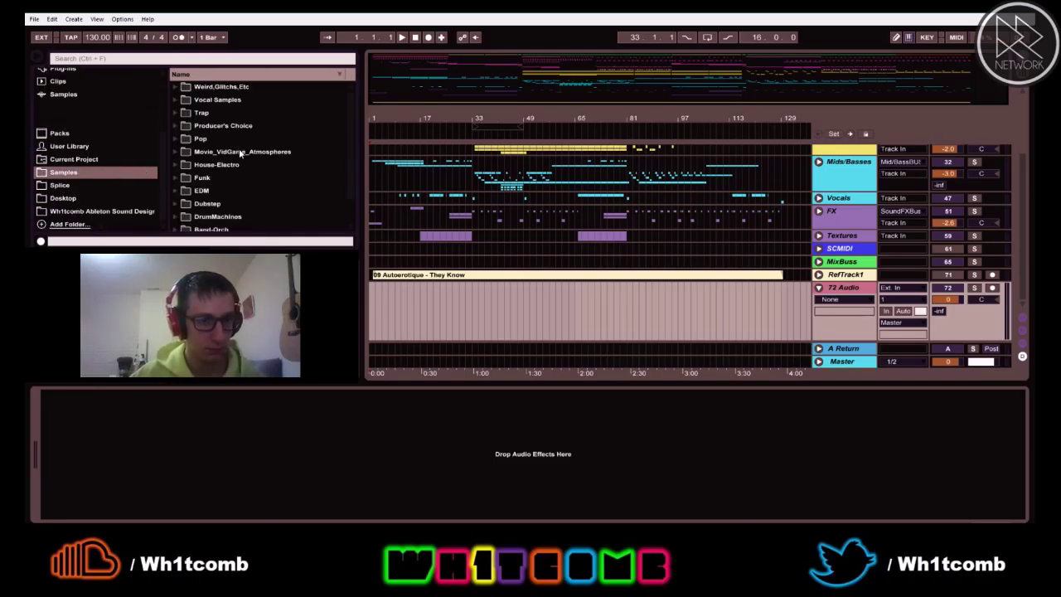
pyautogui.scroll(-2, 245, 174)
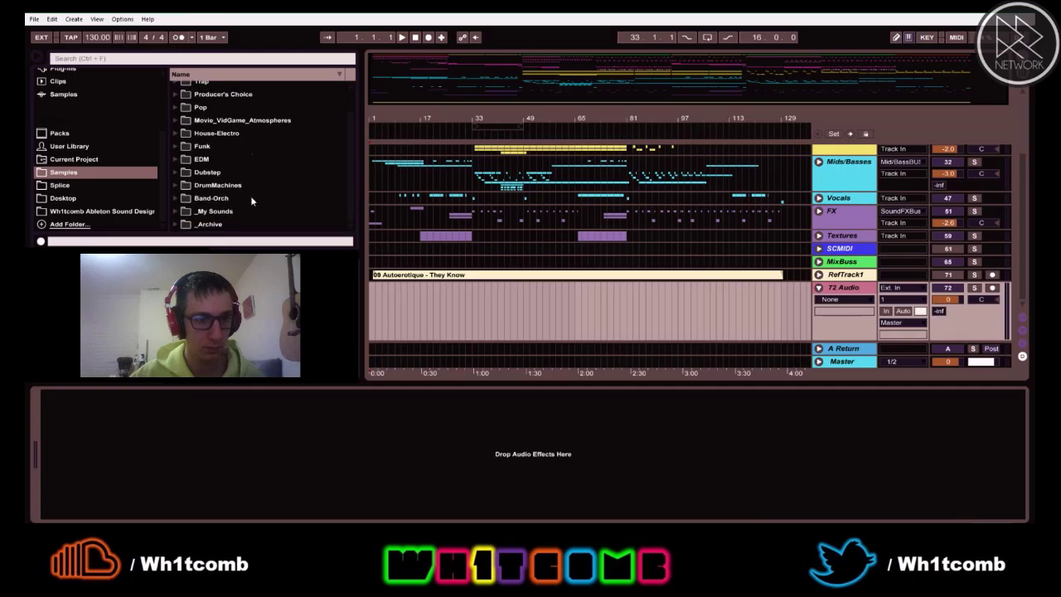
pyautogui.click(60, 185)
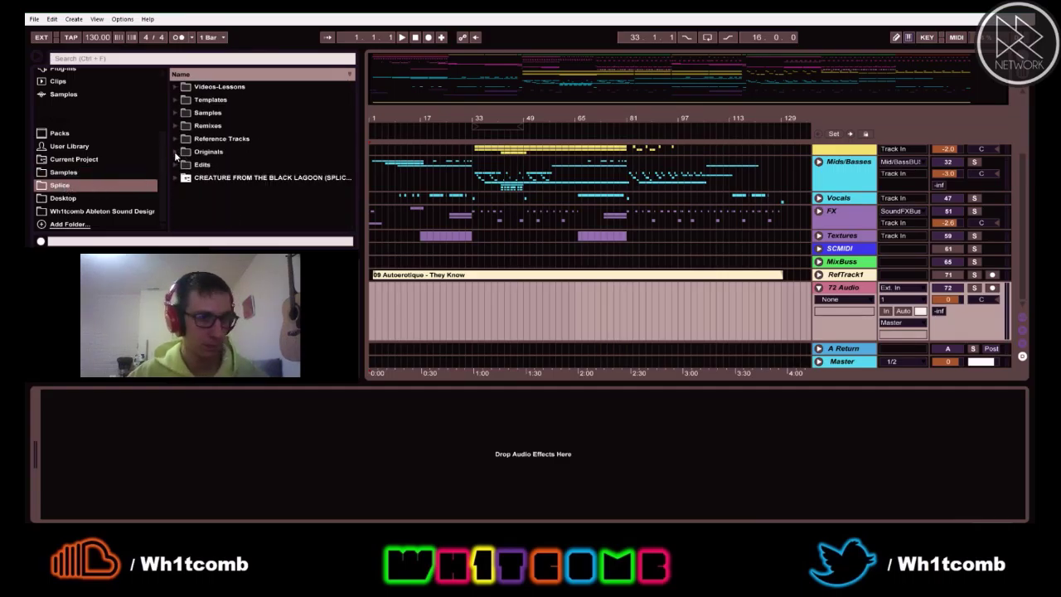
pyautogui.click(176, 153)
pyautogui.click(184, 180)
pyautogui.click(183, 180)
pyautogui.click(183, 181)
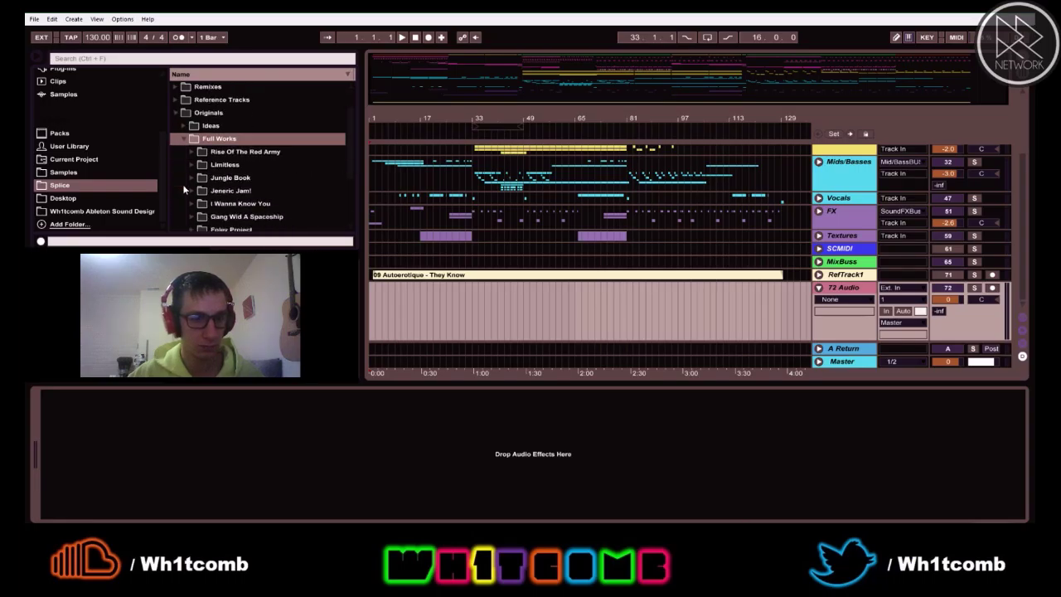
pyautogui.scroll(-2, 187, 183)
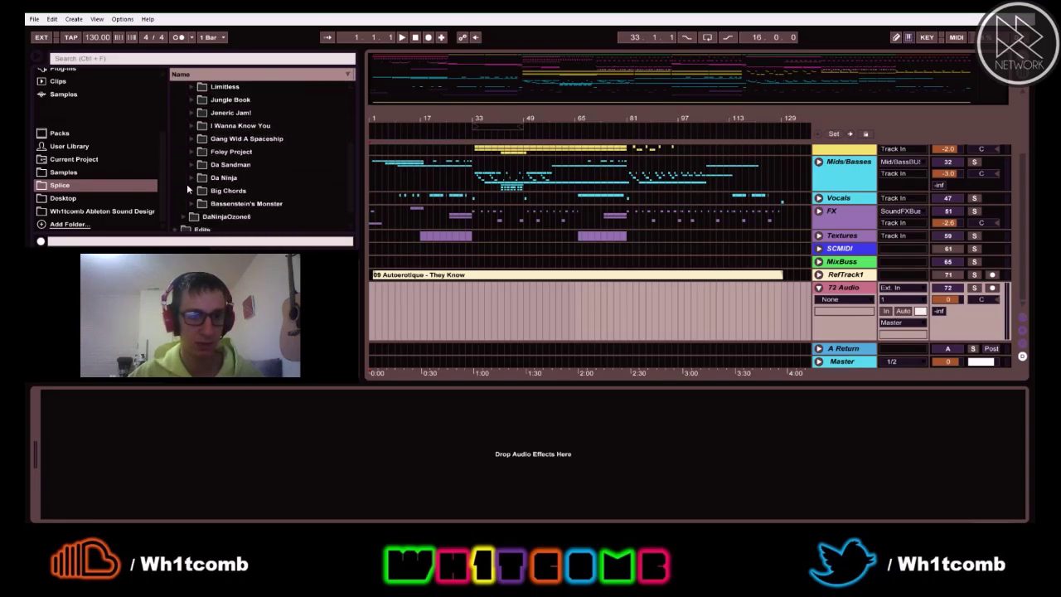
pyautogui.click(190, 178)
pyautogui.click(190, 178)
# Move the DaNinjaOzone6 folder from Originals into the Da Ninja folder under Full Works
pyautogui.scroll(5, 193, 133)
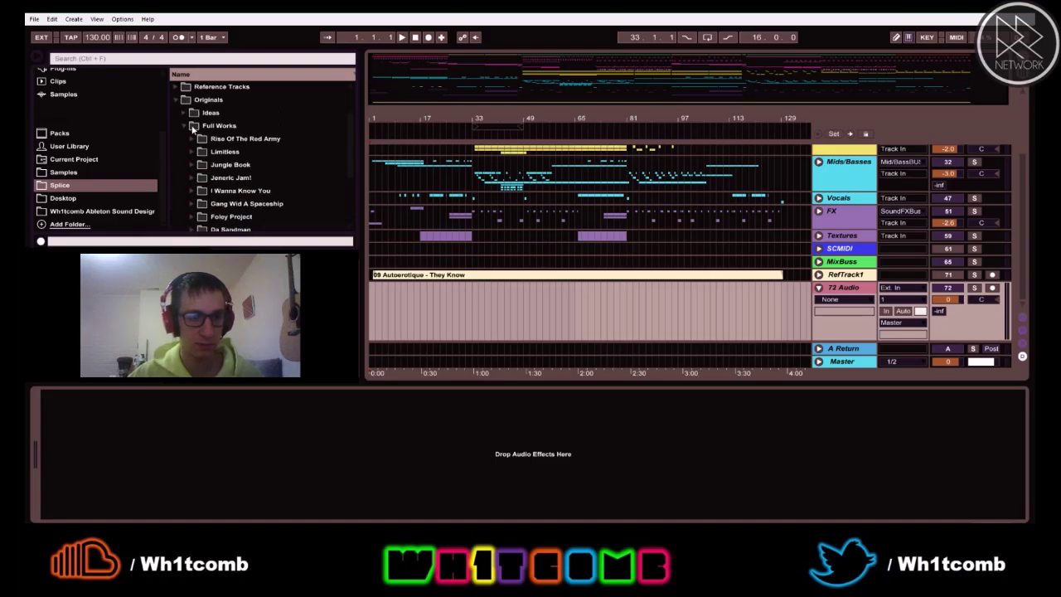
pyautogui.click(186, 126)
pyautogui.moveTo(208, 195); pyautogui.dragTo(188, 183)
pyautogui.click(184, 179)
pyautogui.scroll(-3, 195, 194)
pyautogui.scroll(-1, 198, 201)
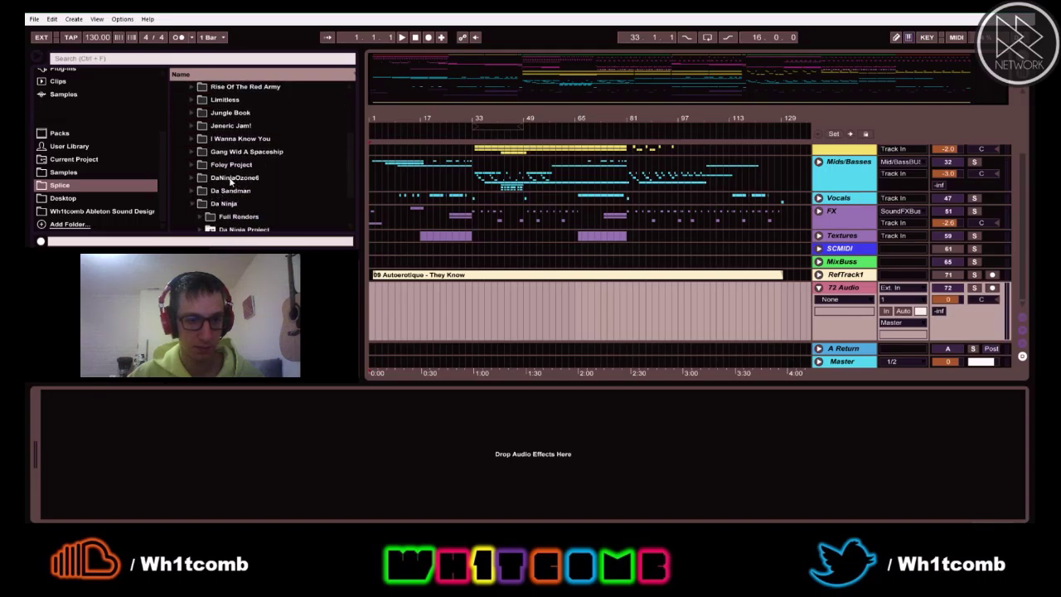
pyautogui.click(220, 179)
pyautogui.moveTo(220, 179); pyautogui.dragTo(224, 207)
# Place DaNinja5.09.16WIP.mp3 from Da Ninja's Full Renders folder at the start of the new audio track
pyautogui.scroll(-2, 270, 214)
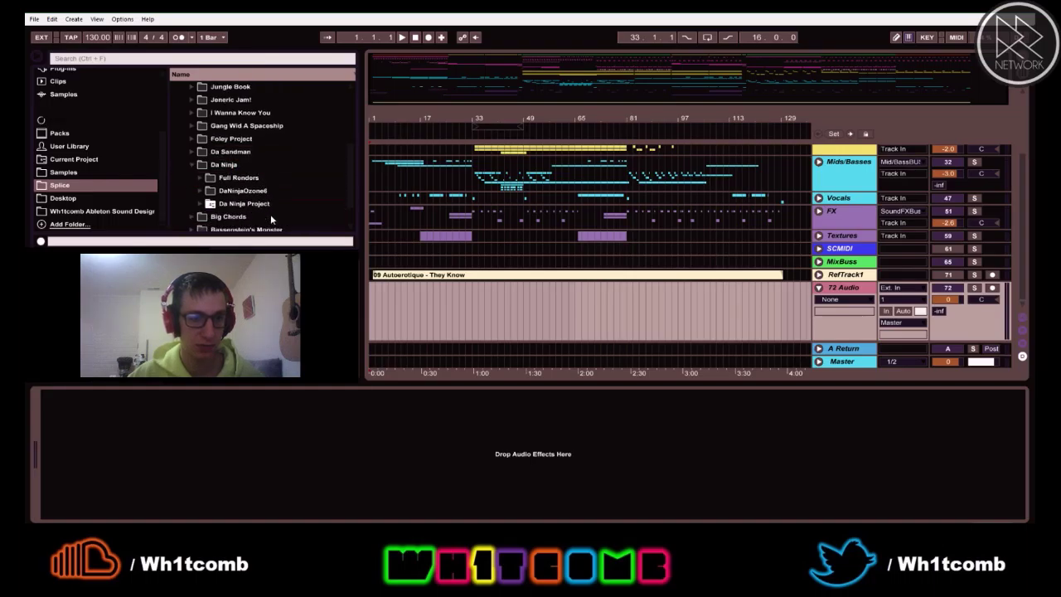
pyautogui.click(203, 179)
pyautogui.scroll(-3, 243, 195)
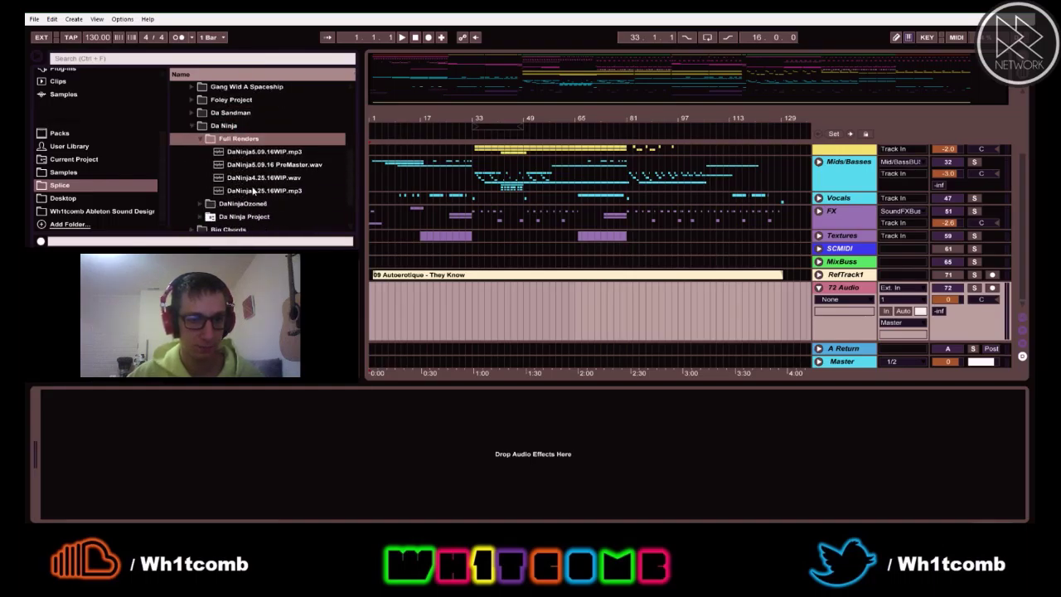
pyautogui.click(262, 153)
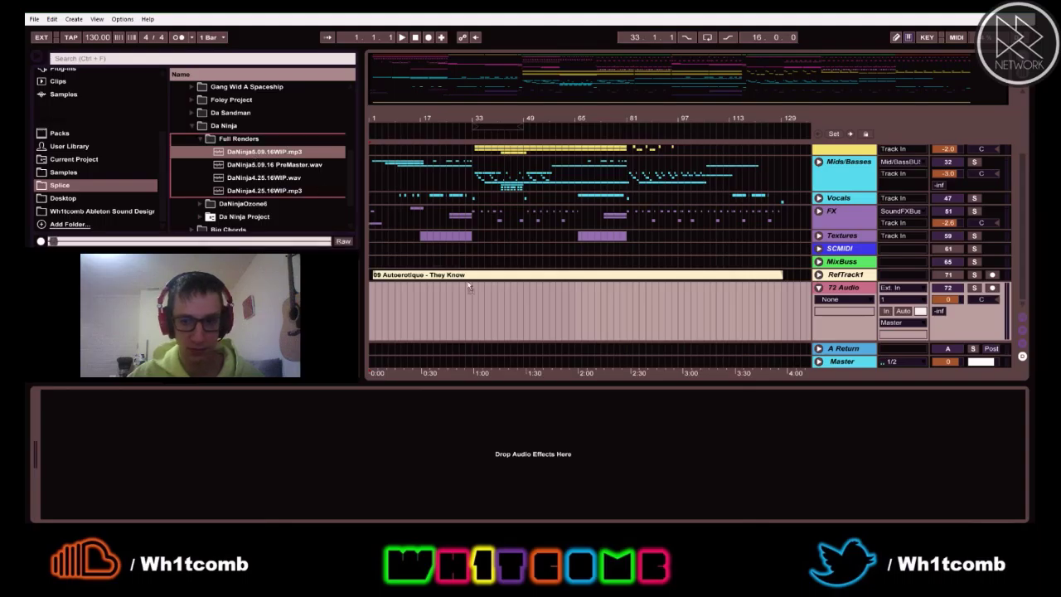
pyautogui.moveTo(366, 288); pyautogui.dragTo(370, 290)
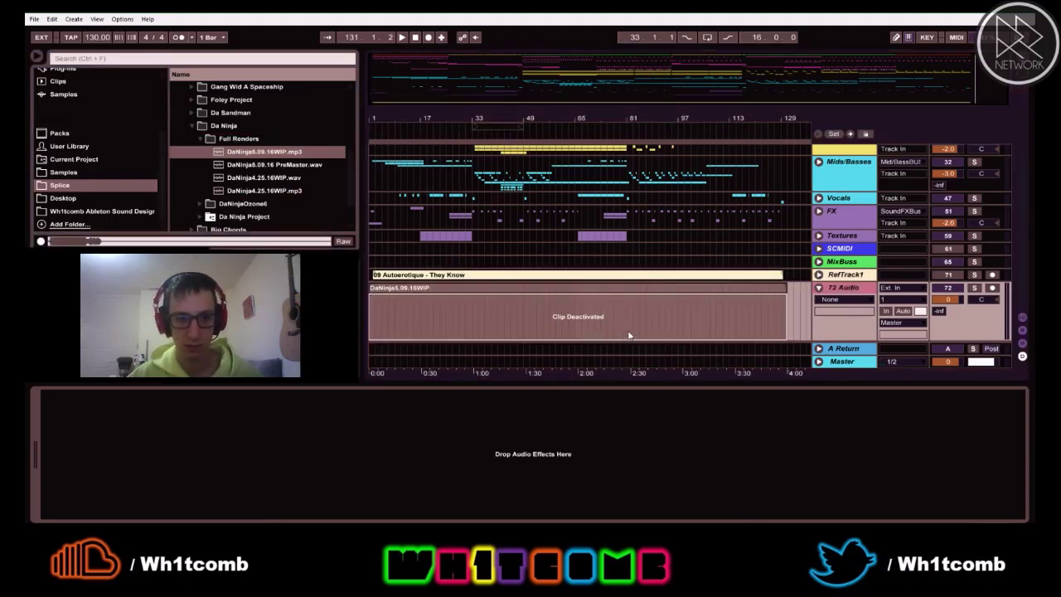
# Solo the new audio track and activate its DaNinja5.09.16WIP clip
pyautogui.click(976, 288)
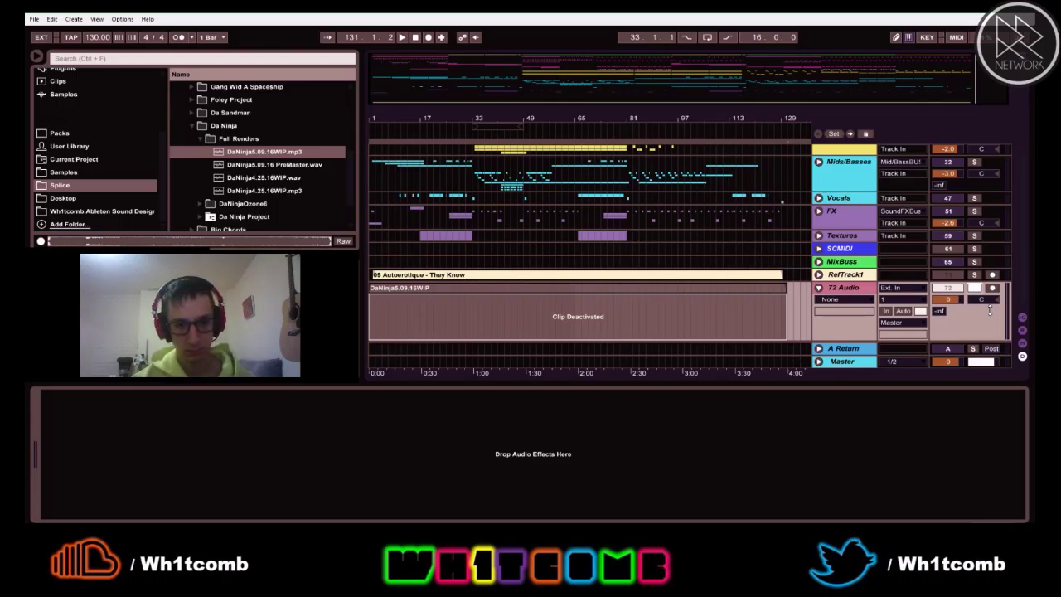
pyautogui.press('0')
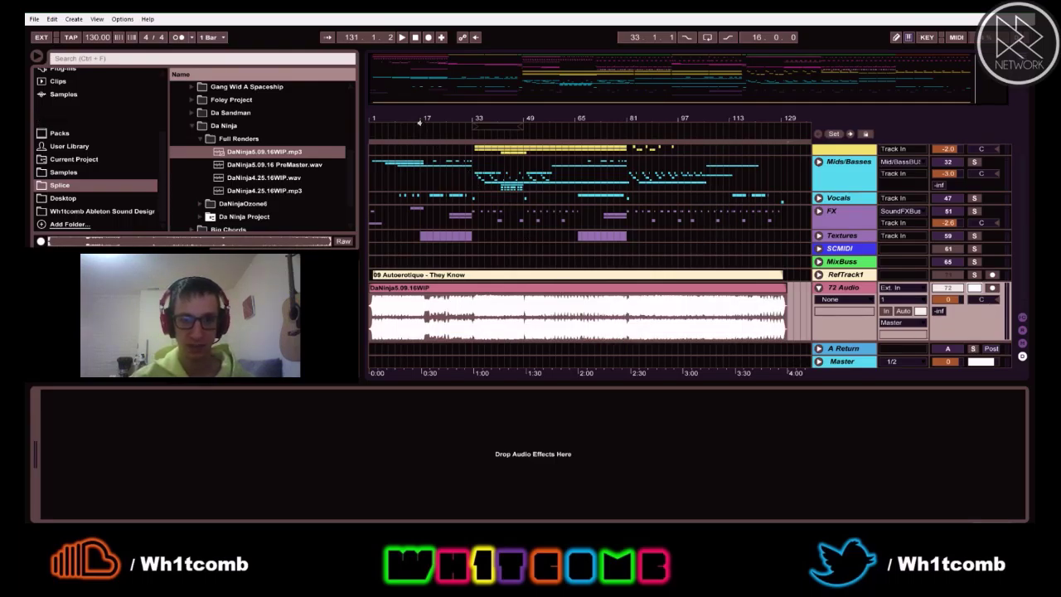
# Play the DaNinja5.09.16WIP clip from the start and turn off its Warp setting
pyautogui.press('+')
pyautogui.press('+')
pyautogui.press('+')
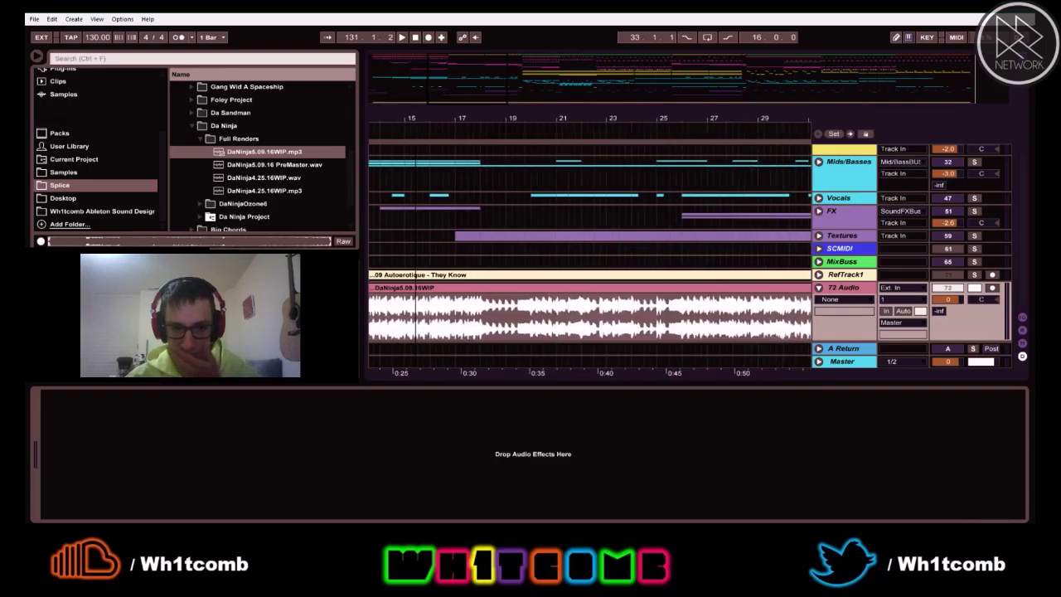
pyautogui.press('-')
pyautogui.press('-')
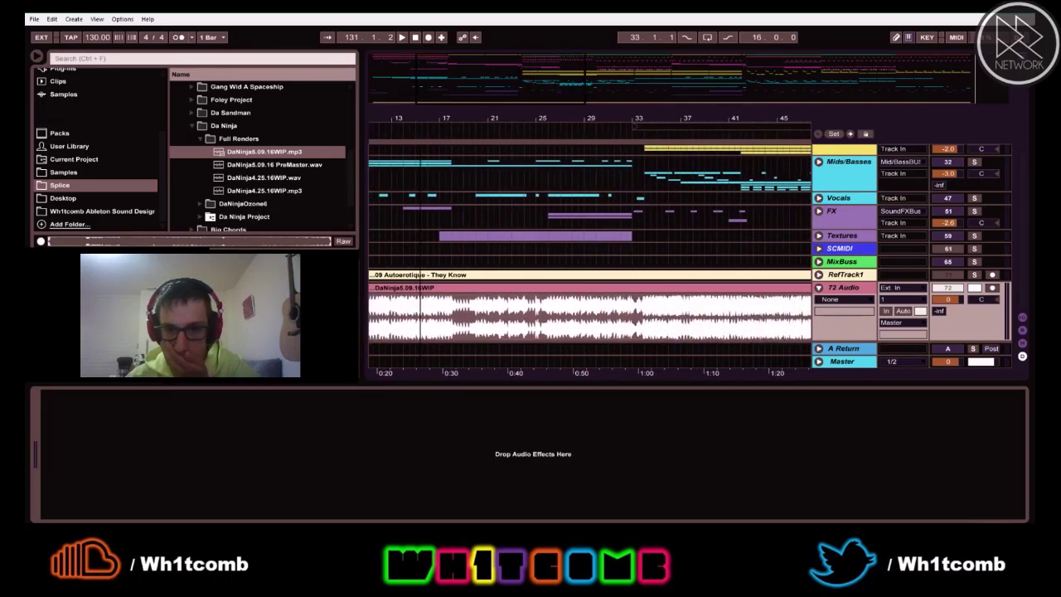
pyautogui.moveTo(688, 118); pyautogui.dragTo(688, 82)
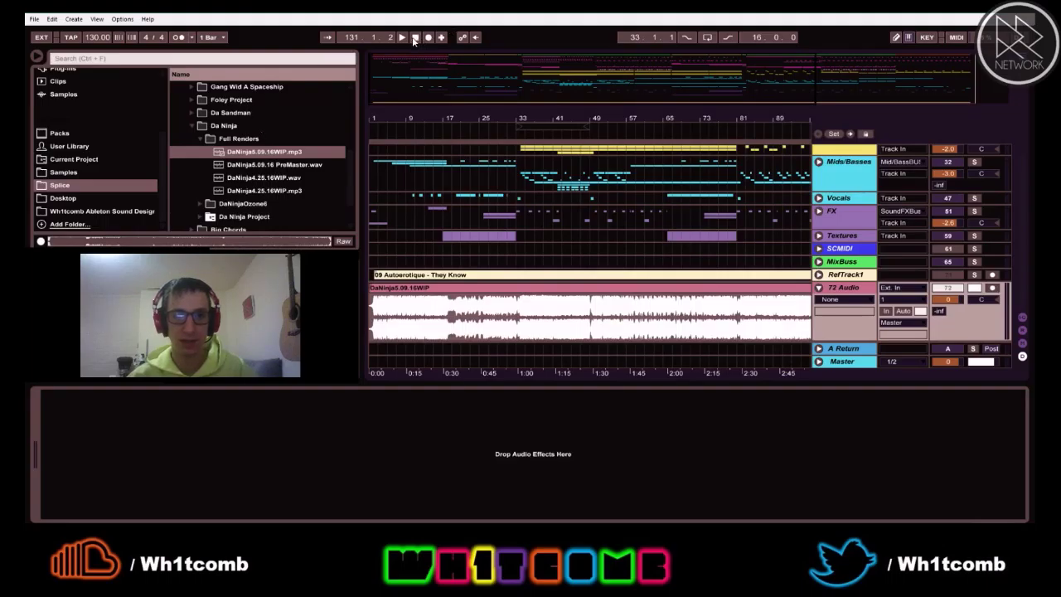
pyautogui.press('space')
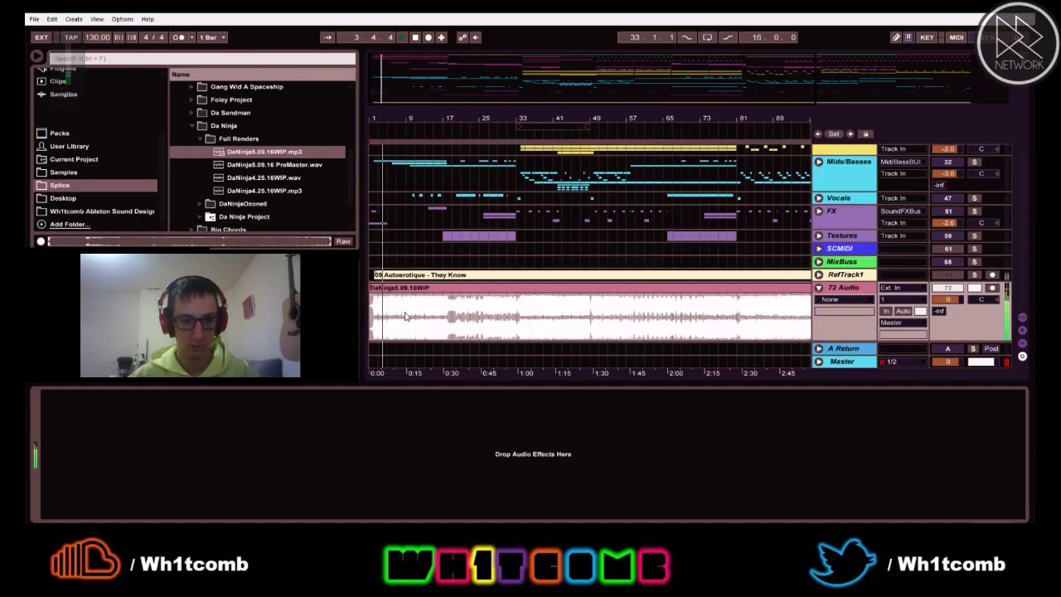
pyautogui.doubleClick(417, 290)
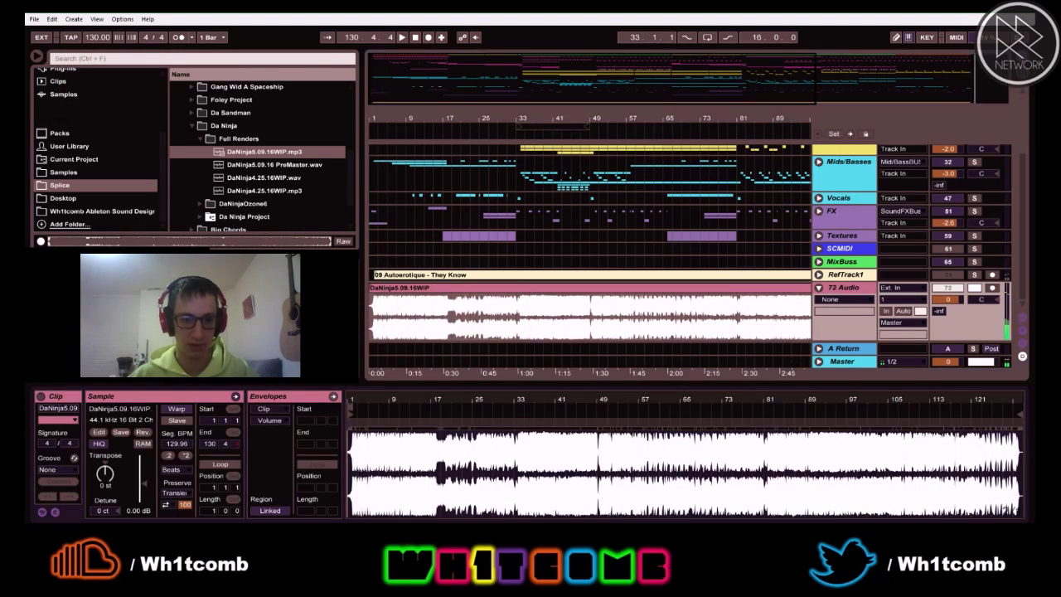
pyautogui.click(178, 410)
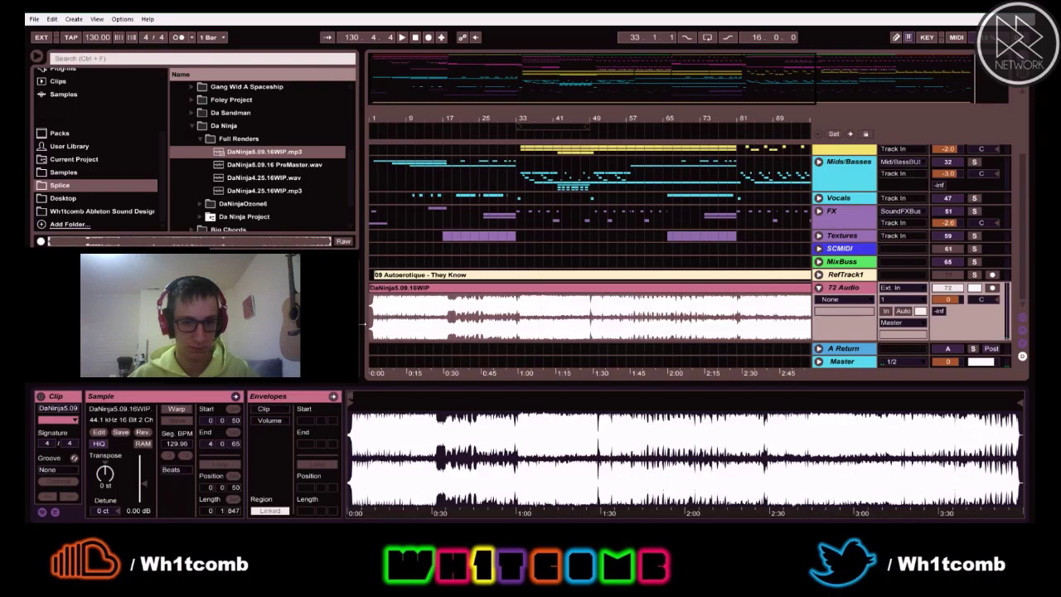
# Play the unwarped clip from the start, lower the system volume to 30, and restart playback around bar 9
pyautogui.press('space')
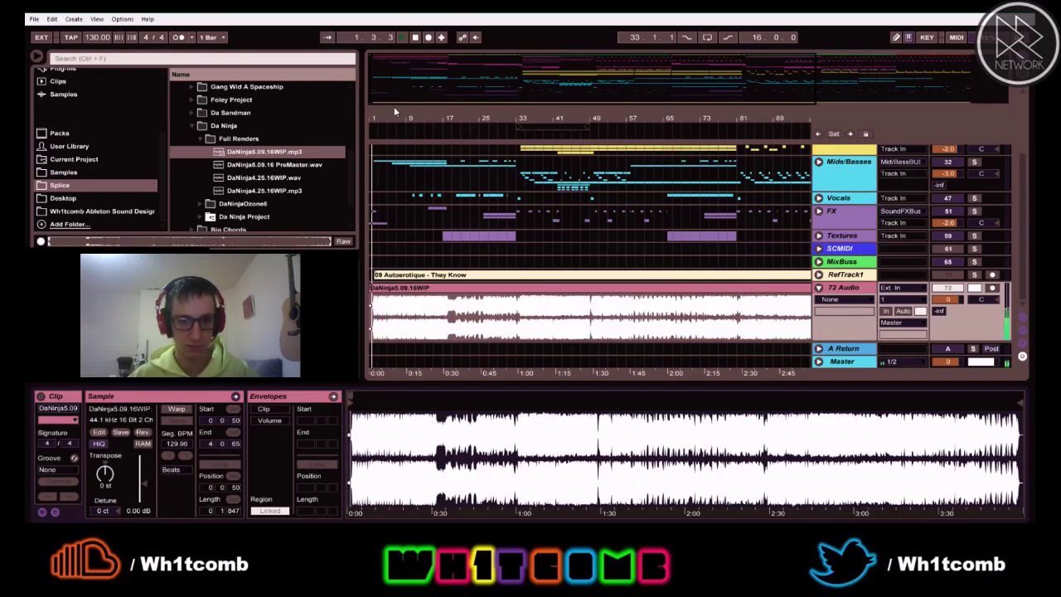
pyautogui.press('+')
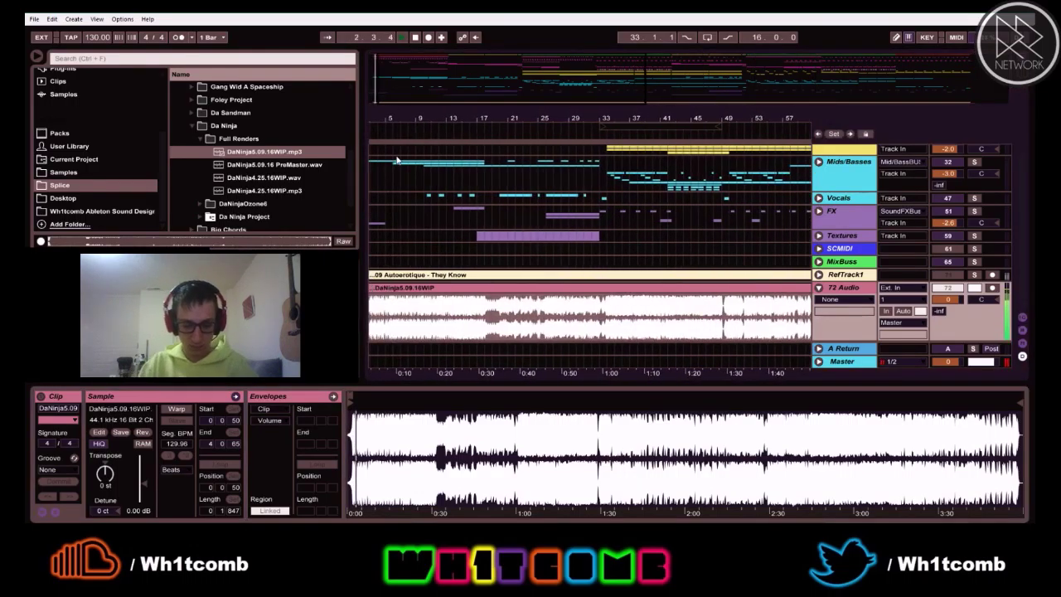
pyautogui.press('XF86AudioLowerVolume')
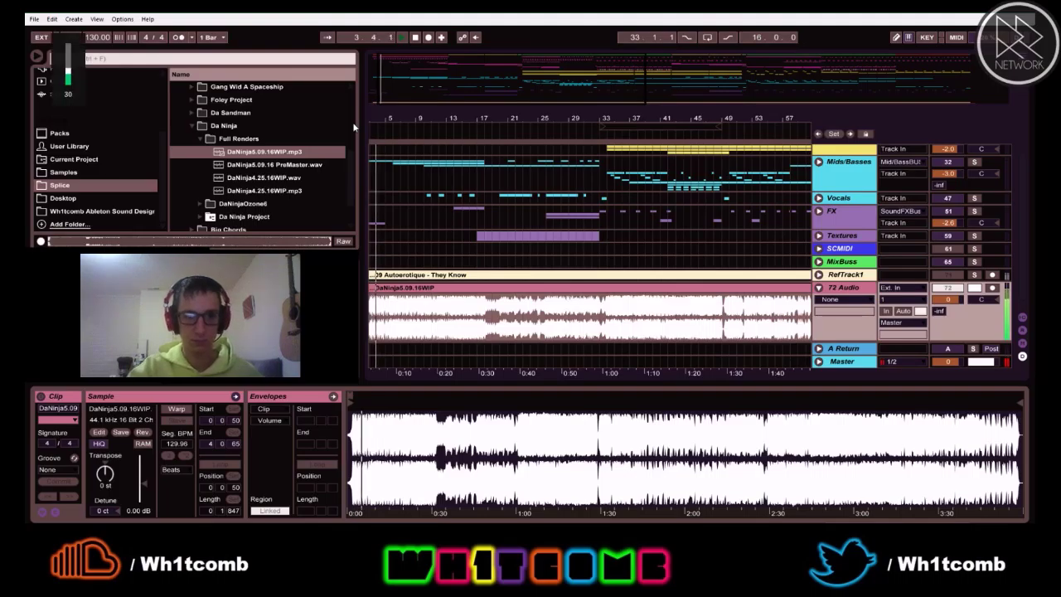
pyautogui.press('space')
pyautogui.click(415, 319)
pyautogui.press('space')
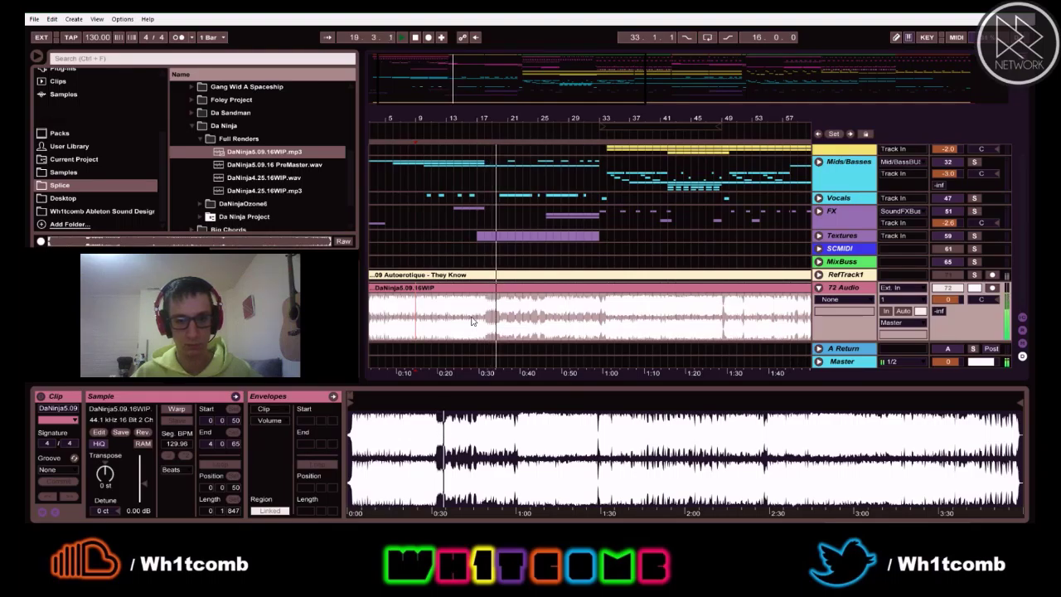
# Audition the build-up and first drop of the master around bars 30 to 36, and stop playback
pyautogui.click(580, 318)
pyautogui.press('-')
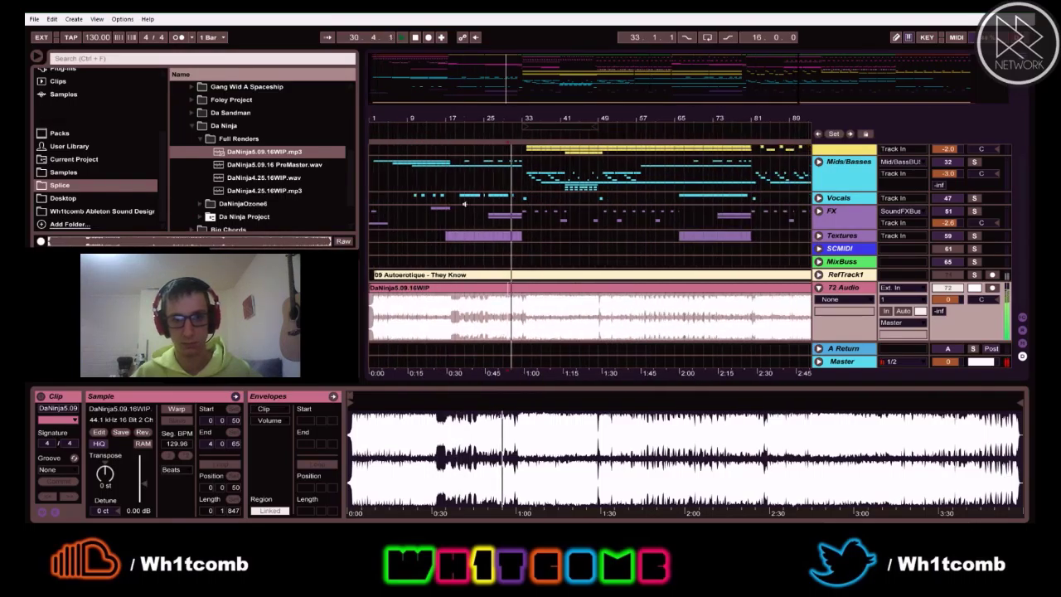
pyautogui.click(531, 313)
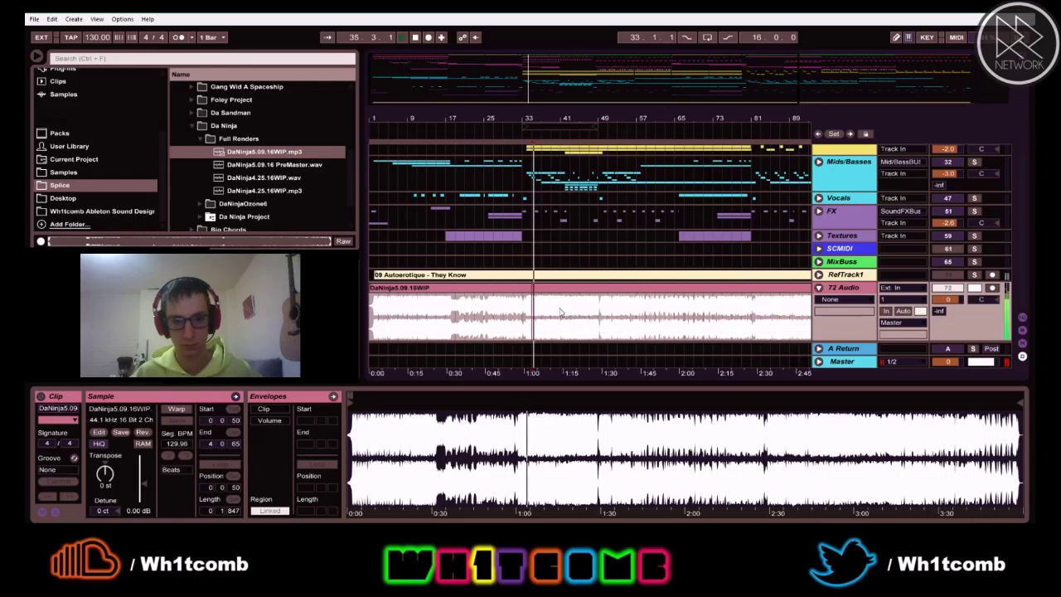
pyautogui.click(514, 317)
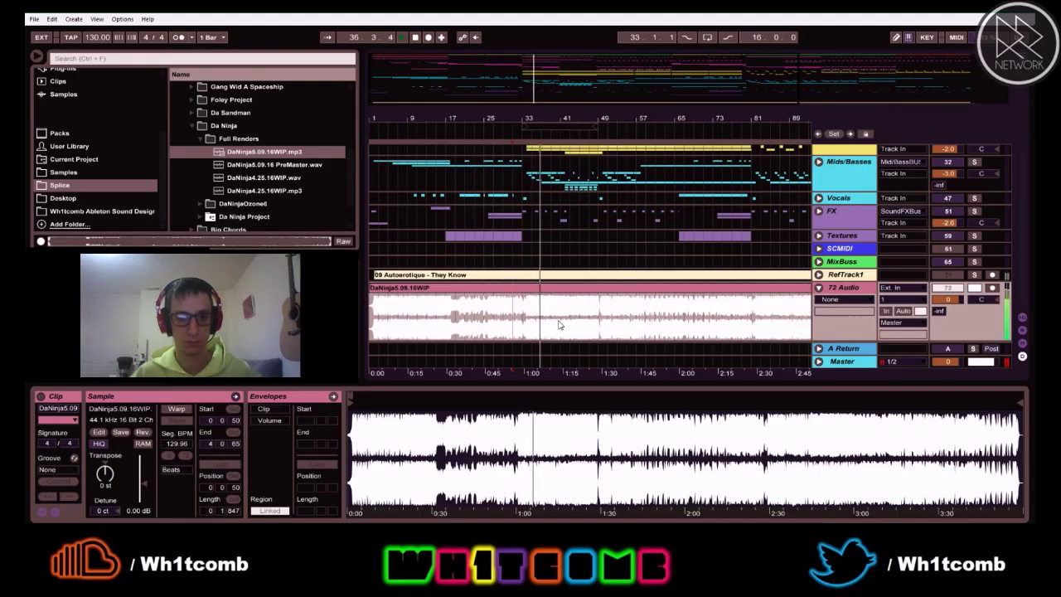
pyautogui.press('space')
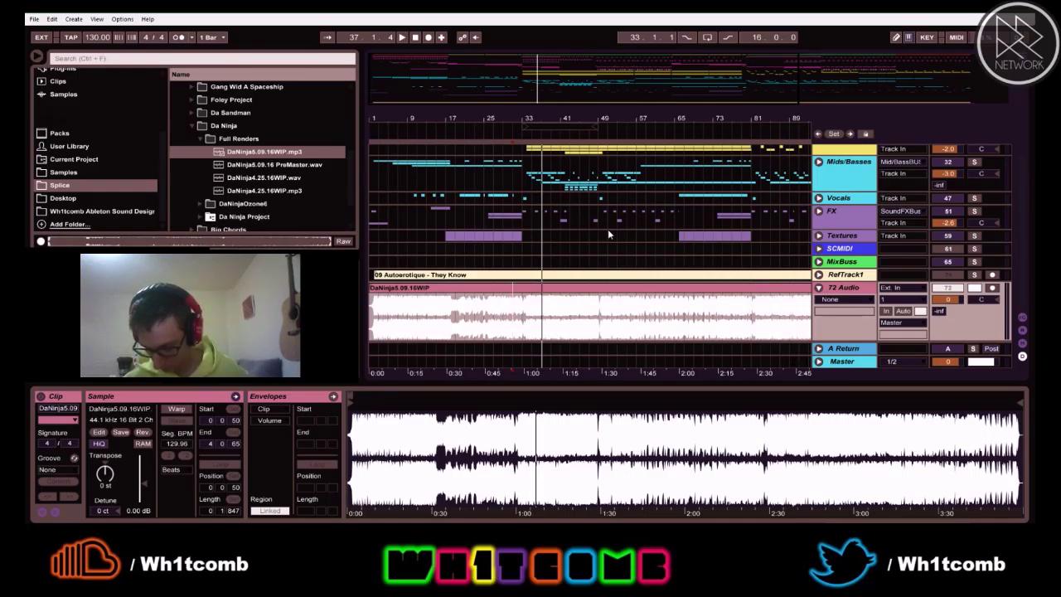
# Audition the master up to about bar 49, stop, and restart playback just past that point in the DaNinja5.09.16WIP clip
pyautogui.press('space')
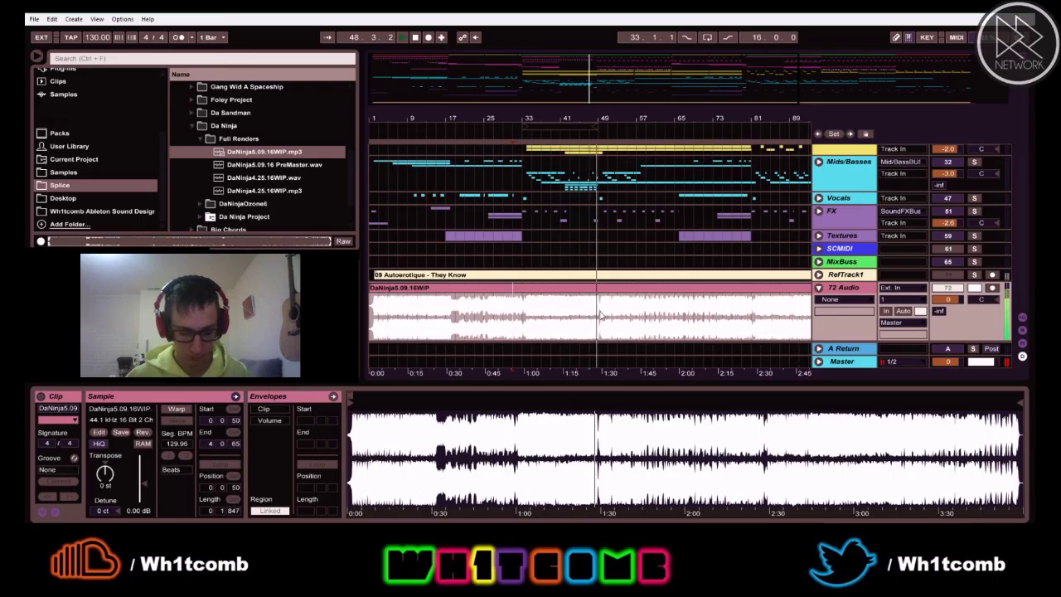
pyautogui.press('space')
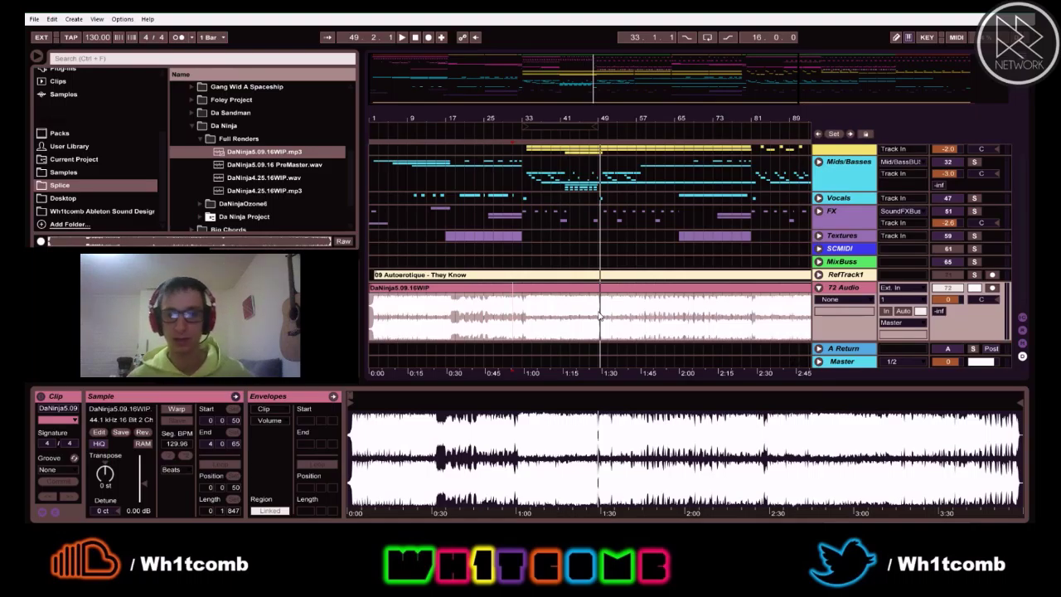
pyautogui.click(609, 309)
pyautogui.press('space')
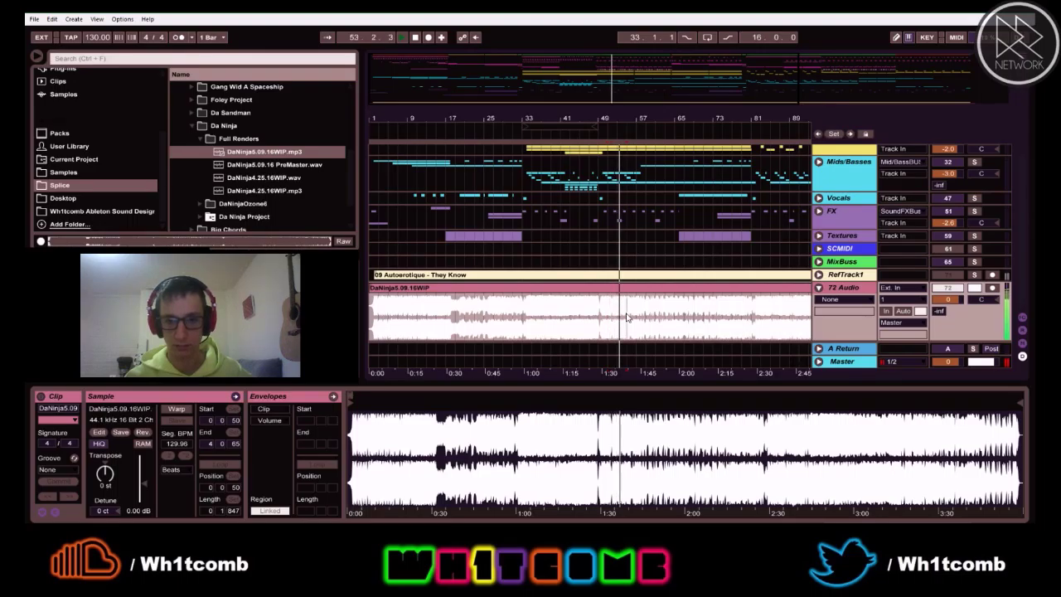
# Show the Master track's effect chain and open the MSED plugin window
pyautogui.click(849, 361)
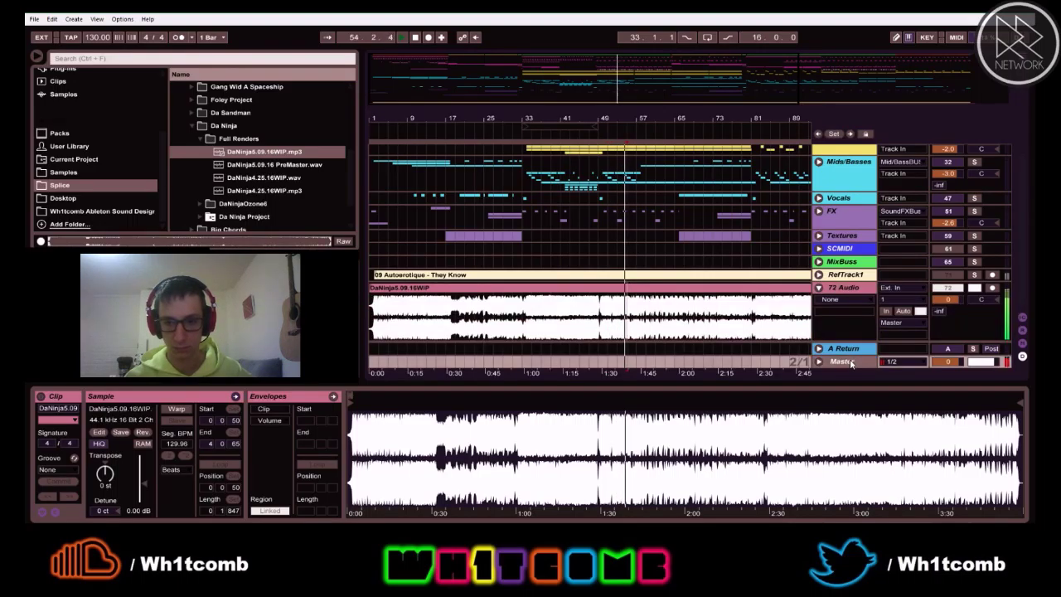
pyautogui.click(837, 366)
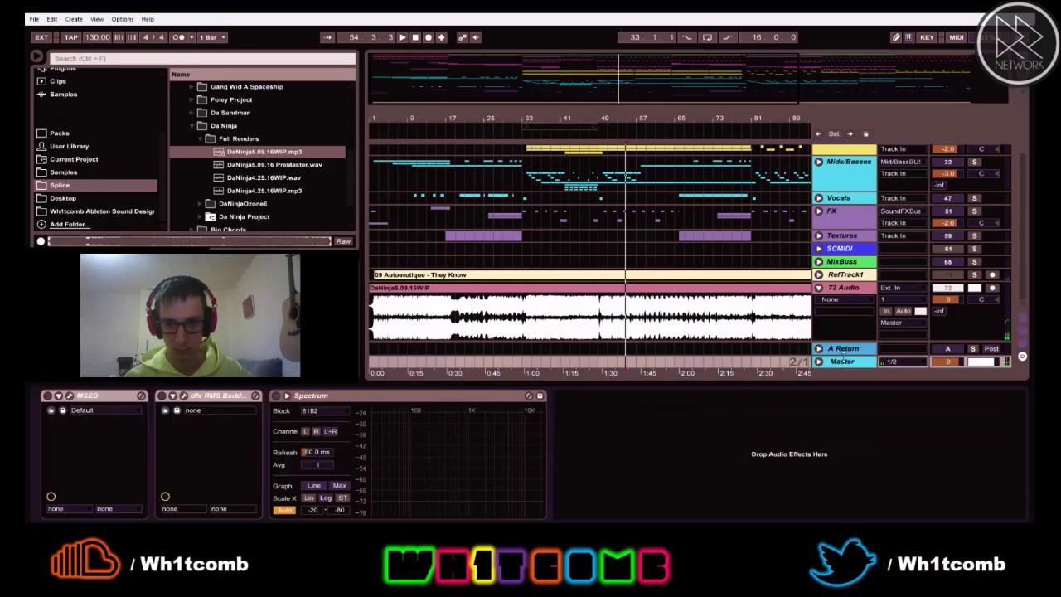
pyautogui.press('space')
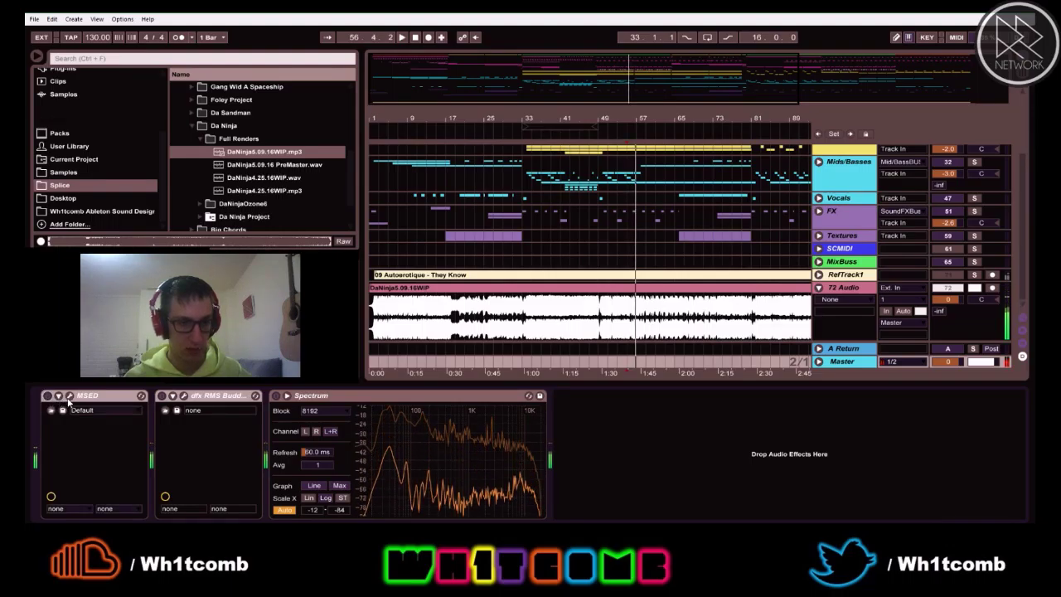
pyautogui.click(70, 396)
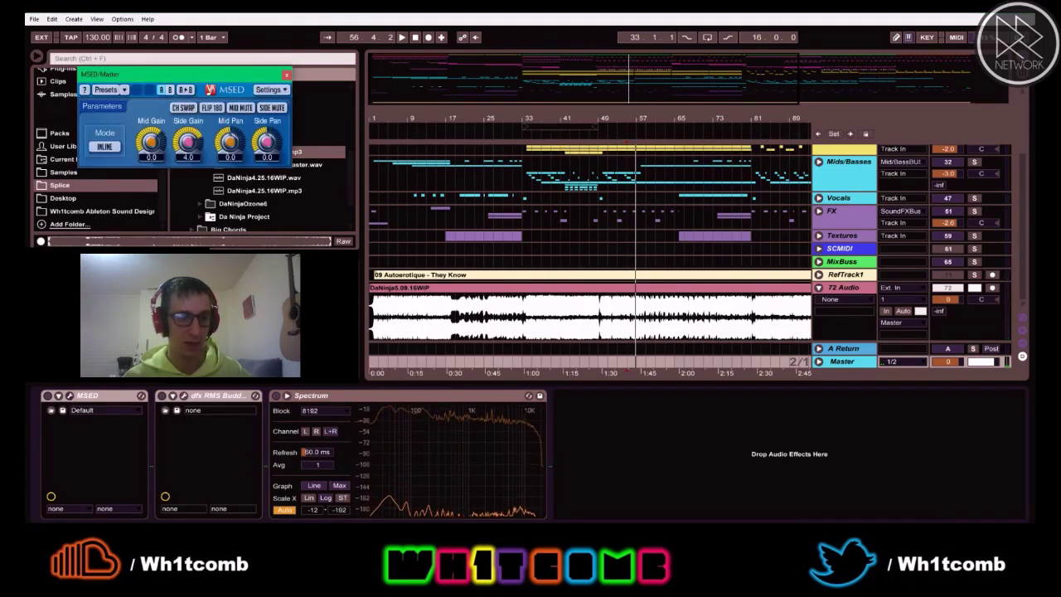
# Mute the mid signal in MSED and play the master to hear only its sides
pyautogui.click(240, 107)
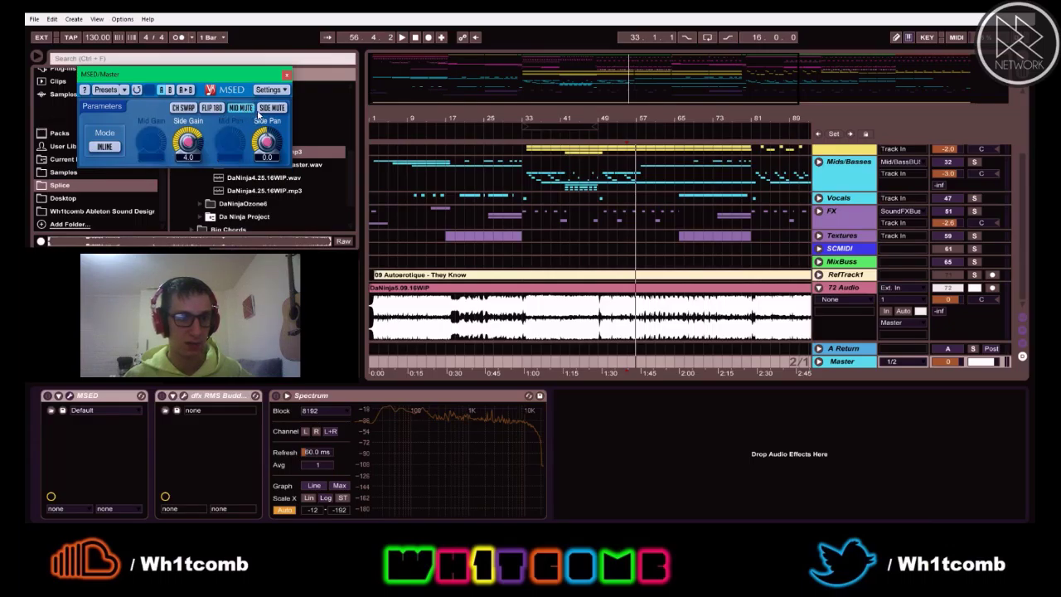
pyautogui.press('space')
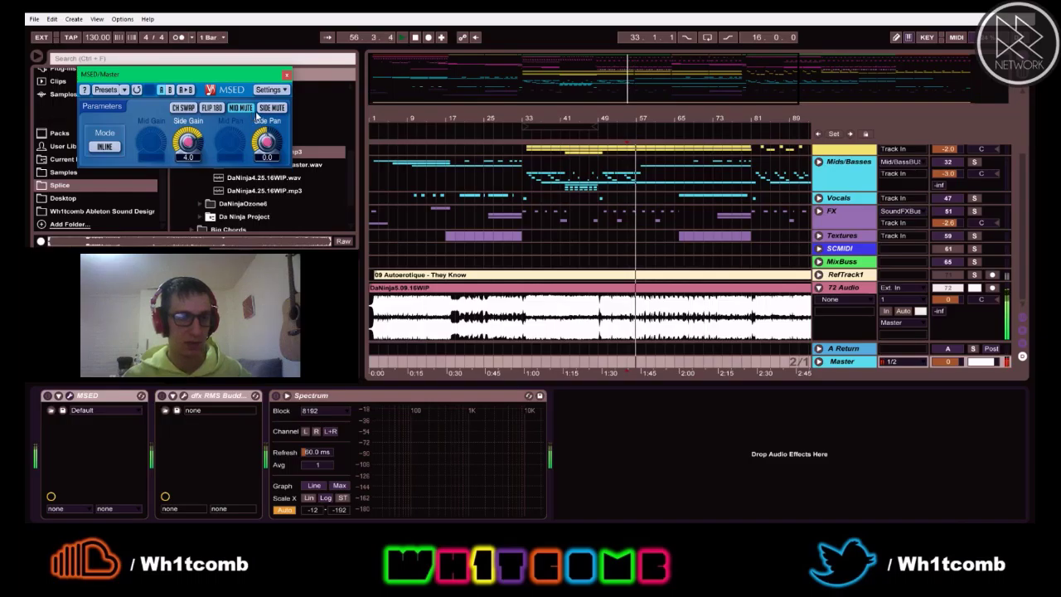
pyautogui.press('space')
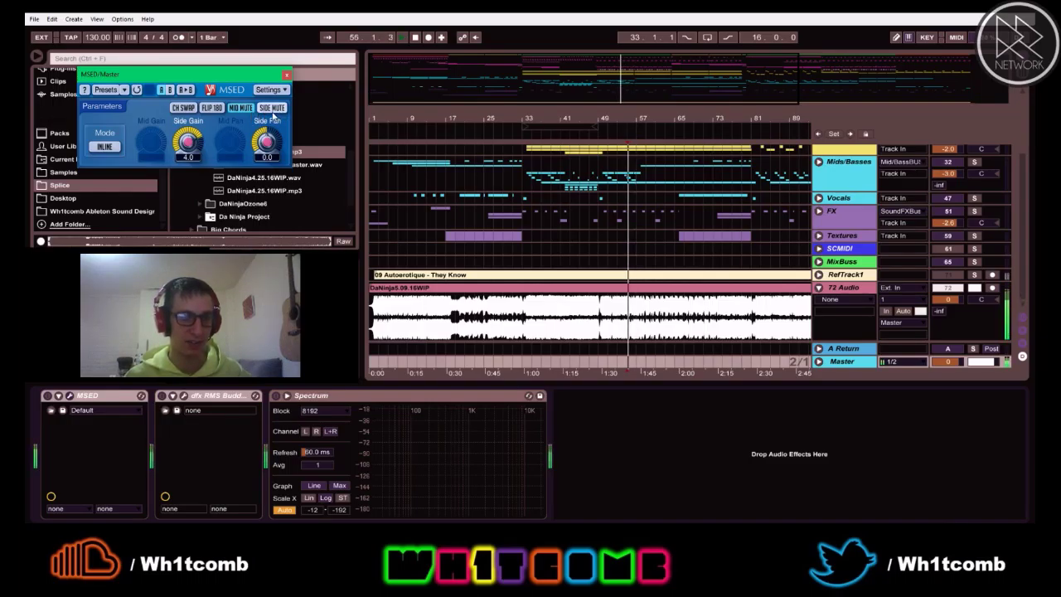
# Compare the master's mid-only and side-only sound in MSED, ending with the mid muted and playback running
pyautogui.click(270, 108)
pyautogui.click(241, 109)
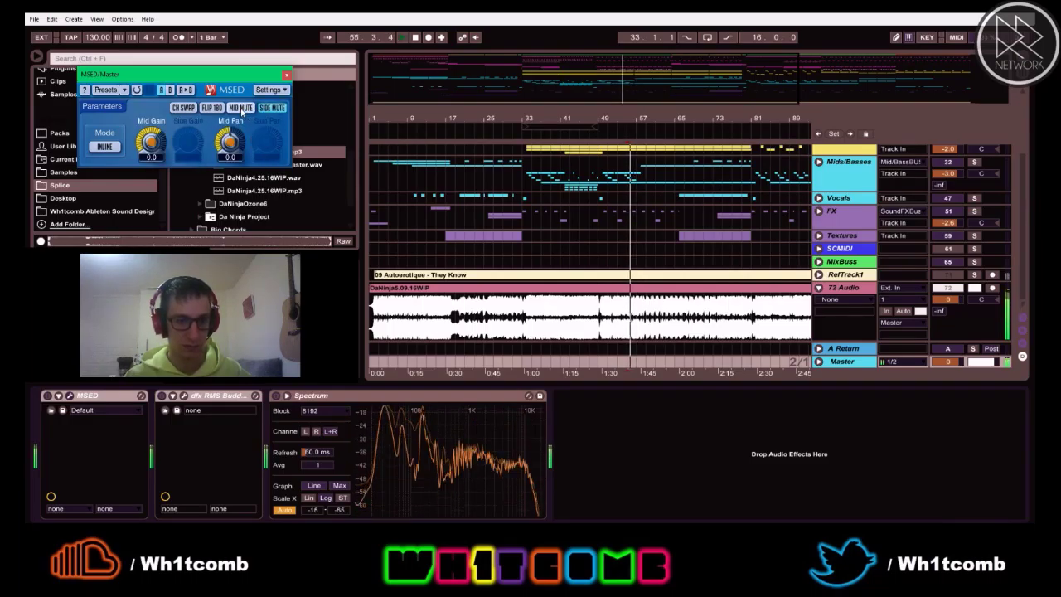
pyautogui.press('space')
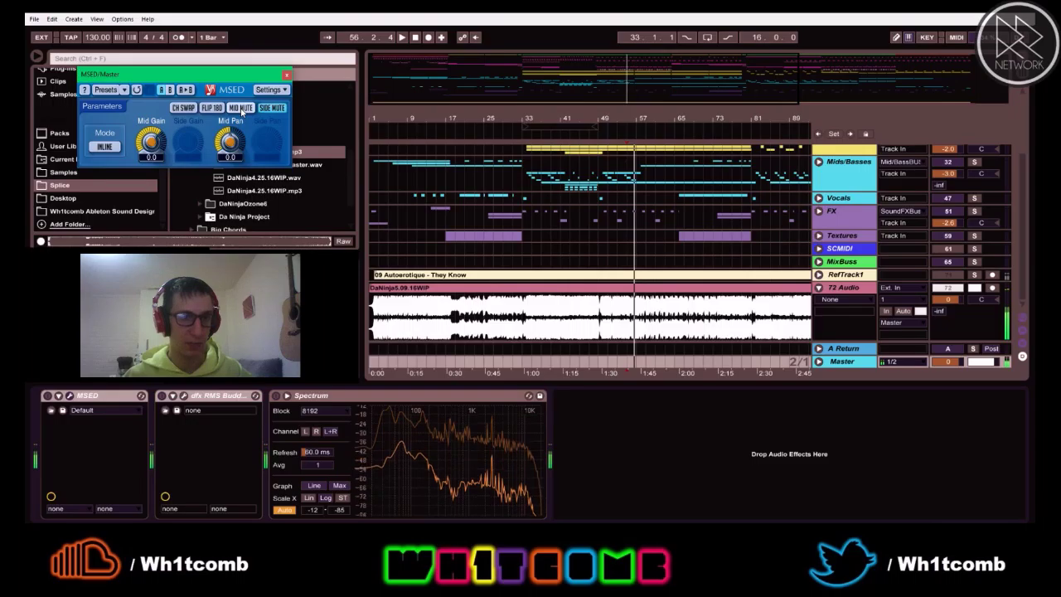
pyautogui.click(241, 107)
pyautogui.click(271, 108)
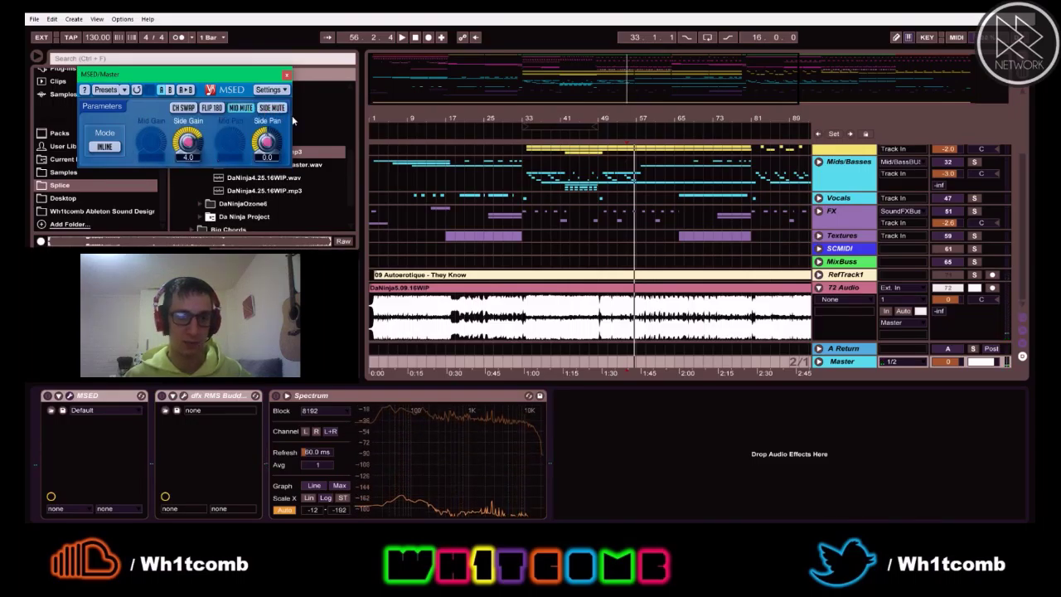
pyautogui.press('space')
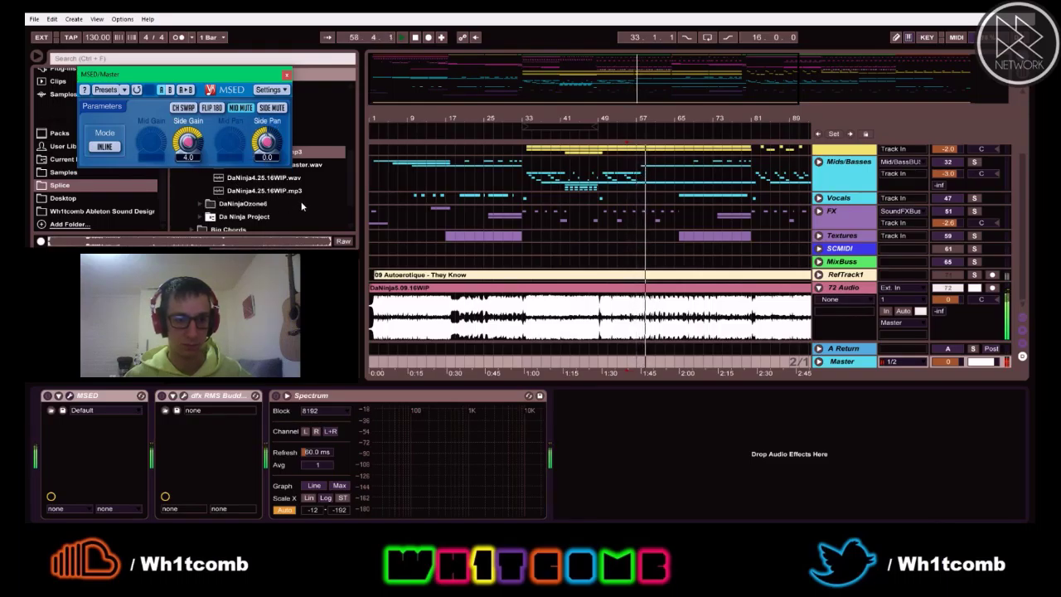
# Set the Side Pan in MSED to -10 while the side signal plays
pyautogui.click(267, 157)
pyautogui.write('-50')
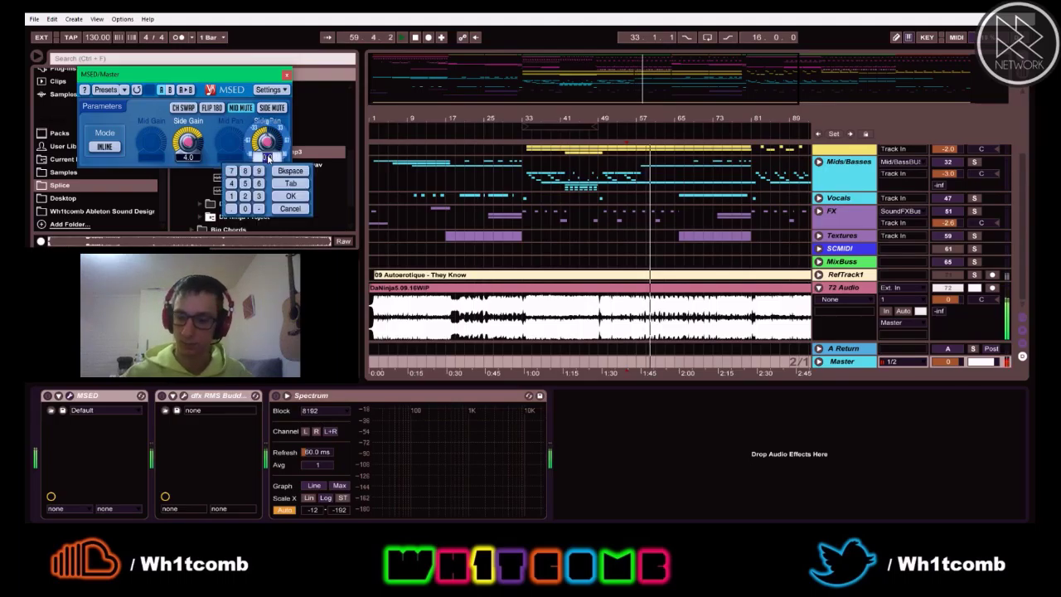
pyautogui.press('Return')
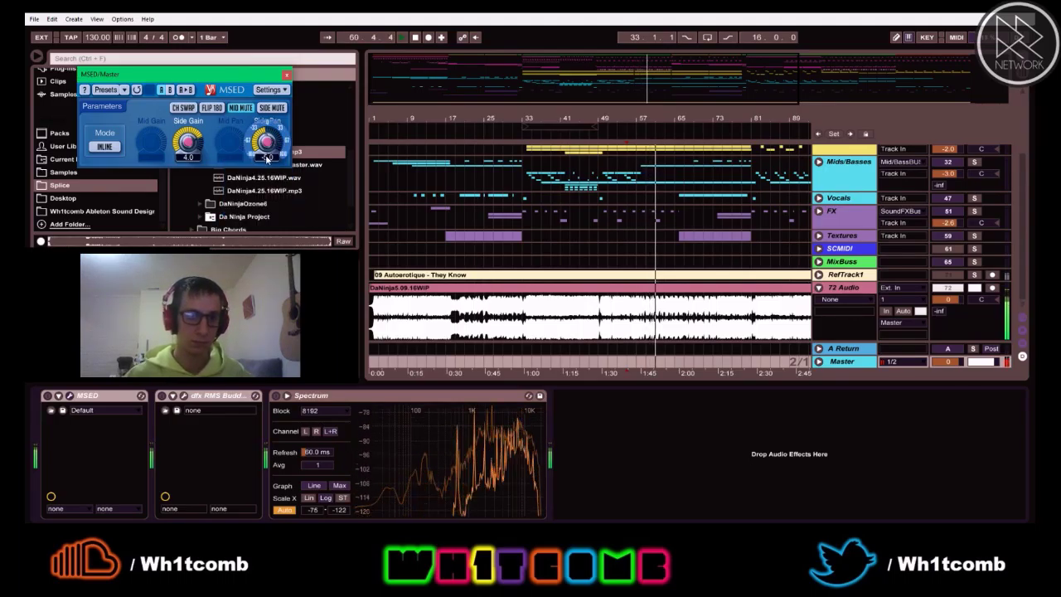
pyautogui.click(267, 156)
pyautogui.click(267, 157)
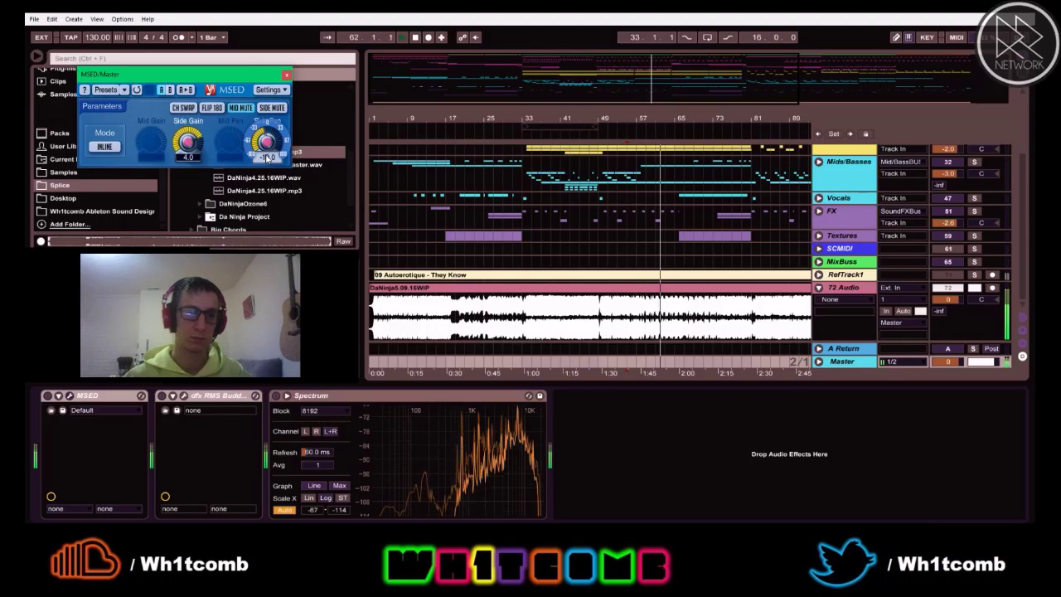
# Unmute the mid signal in MSED, listen to the full master, stop playback and close the plugin window
pyautogui.click(240, 108)
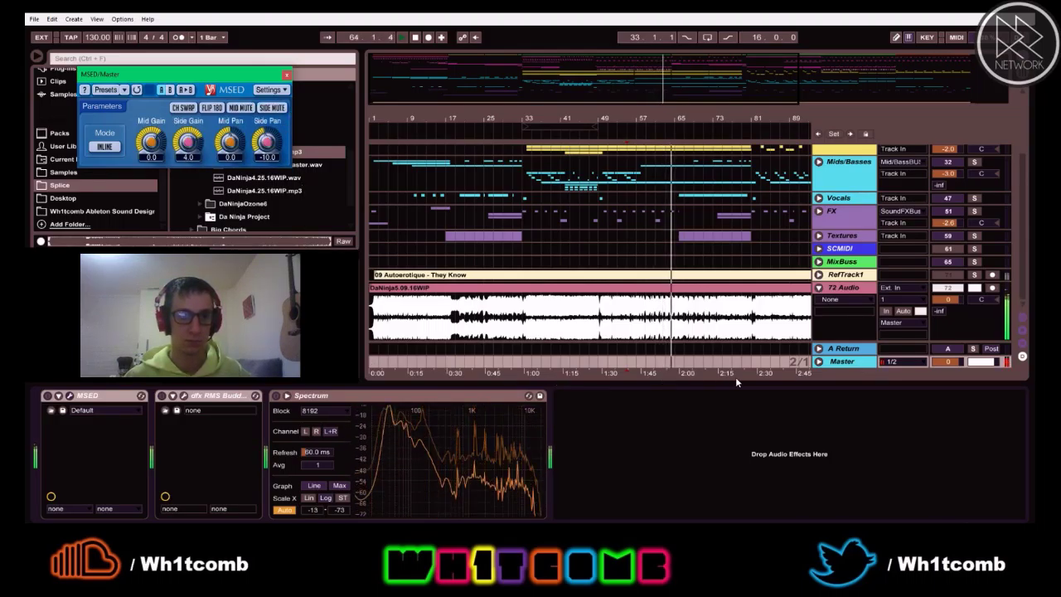
pyautogui.press('space')
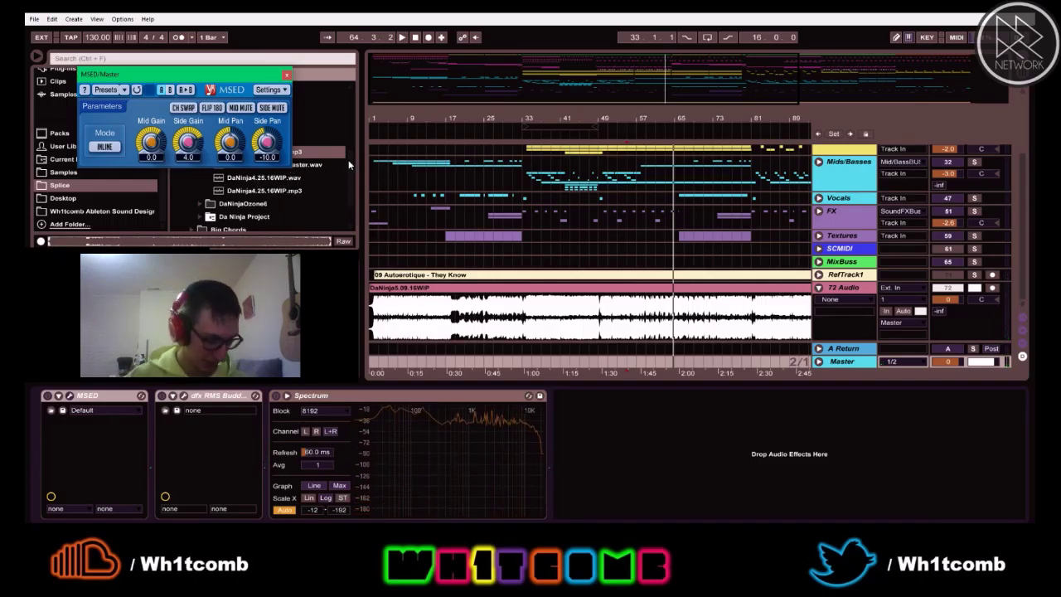
pyautogui.click(287, 75)
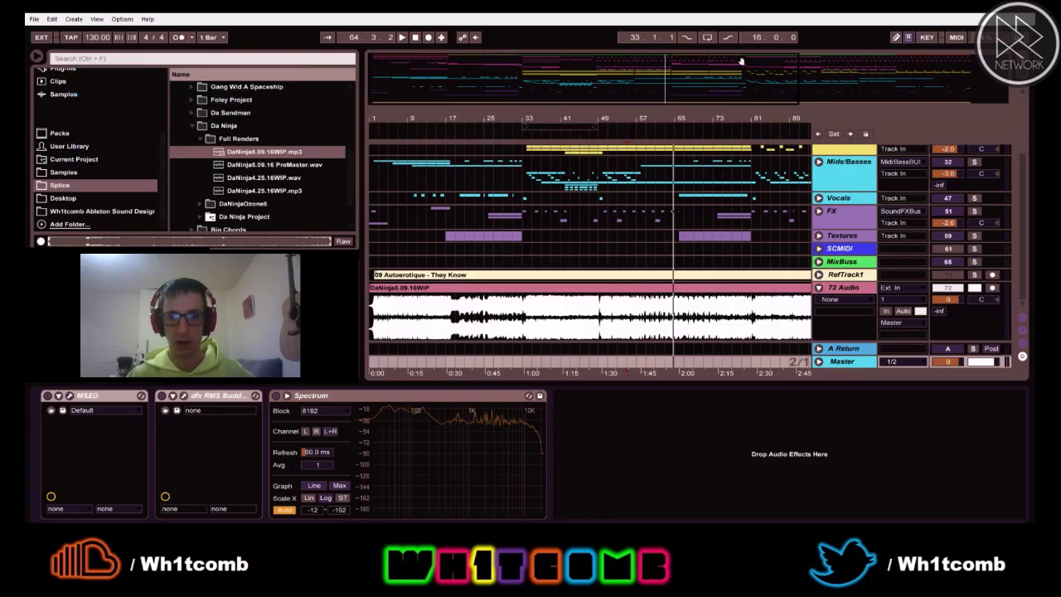